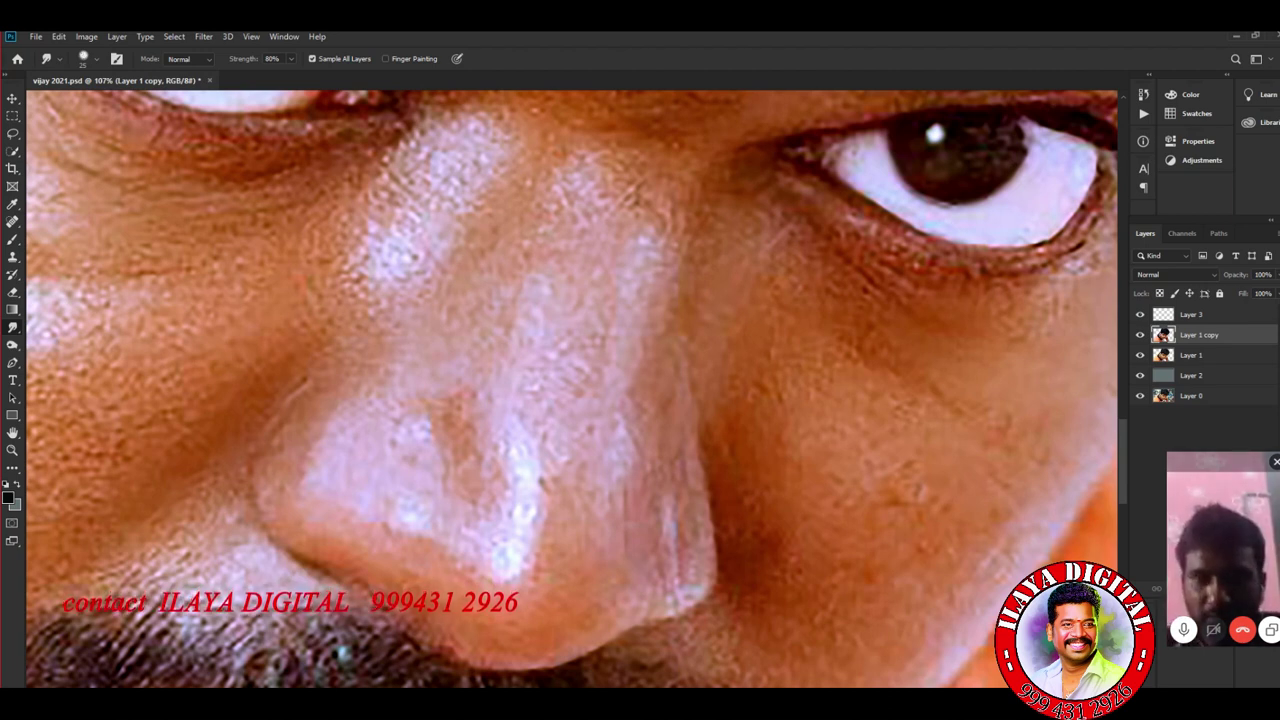
Step: Select Layer 3 and smudge the dark streak between the highlights near the nose tip into a smooth band
{"action": "left_click", "coordinate": [1195, 314]}
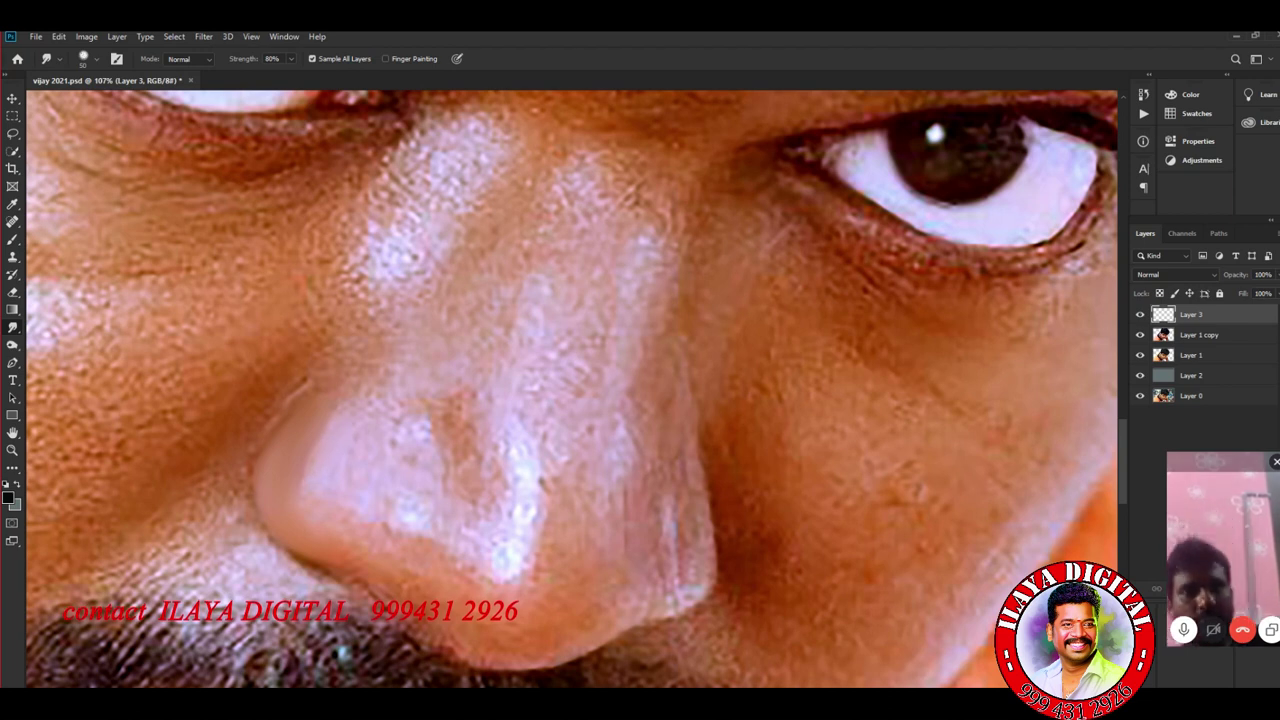
{"action": "left_click_drag", "start_coordinate": [455, 415], "coordinate": [467, 465]}
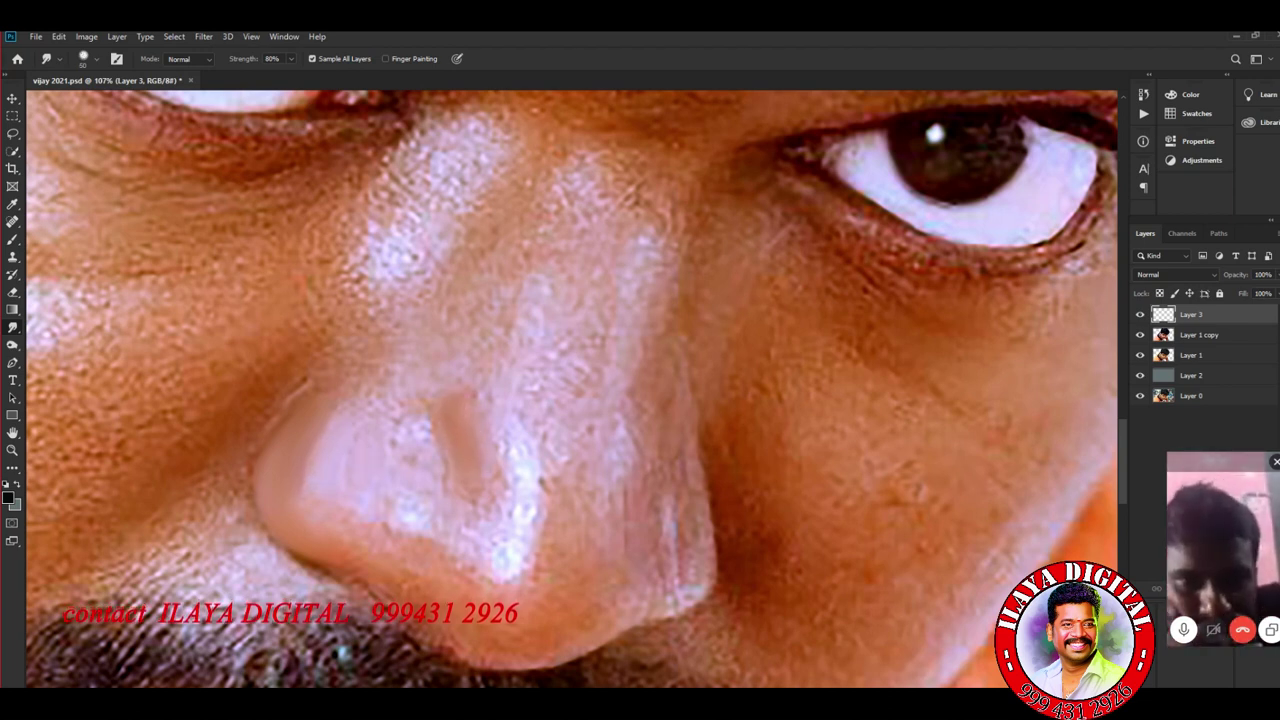
{"action": "scroll", "coordinate": [606, 600], "scroll_direction": "down", "scroll_amount": 3}
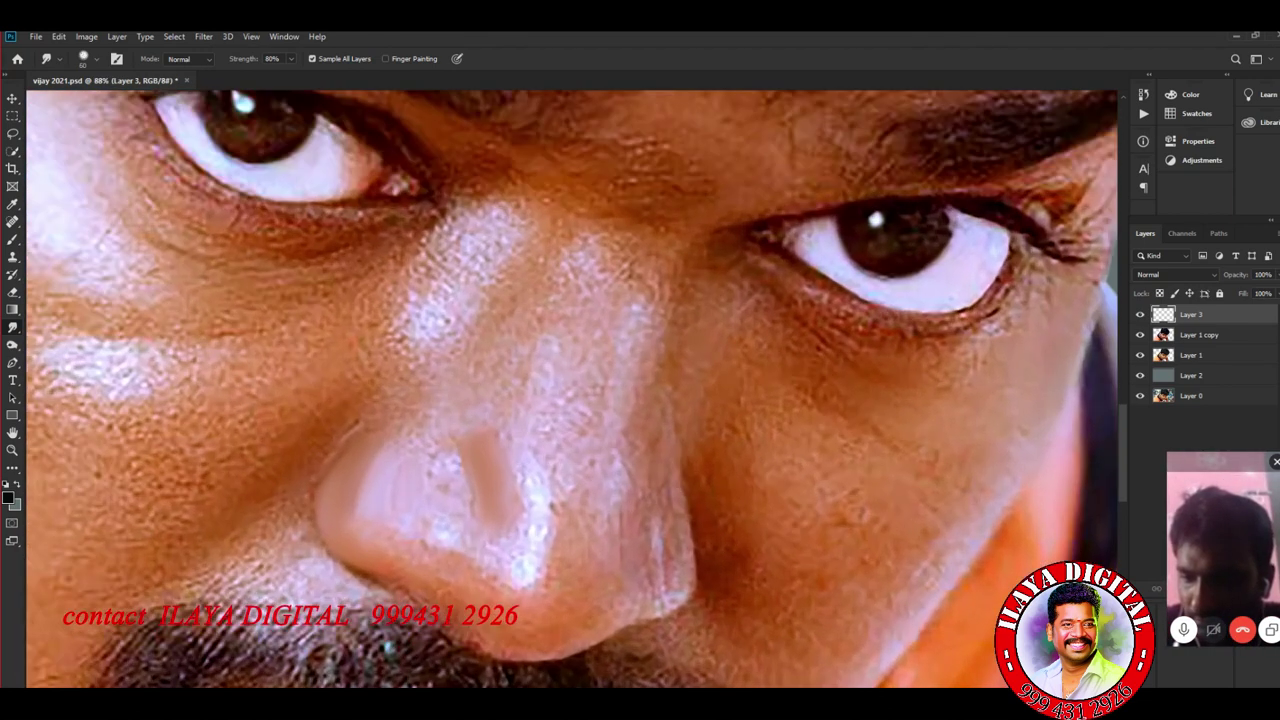
{"action": "scroll", "coordinate": [540, 600], "scroll_direction": "up", "scroll_amount": 3}
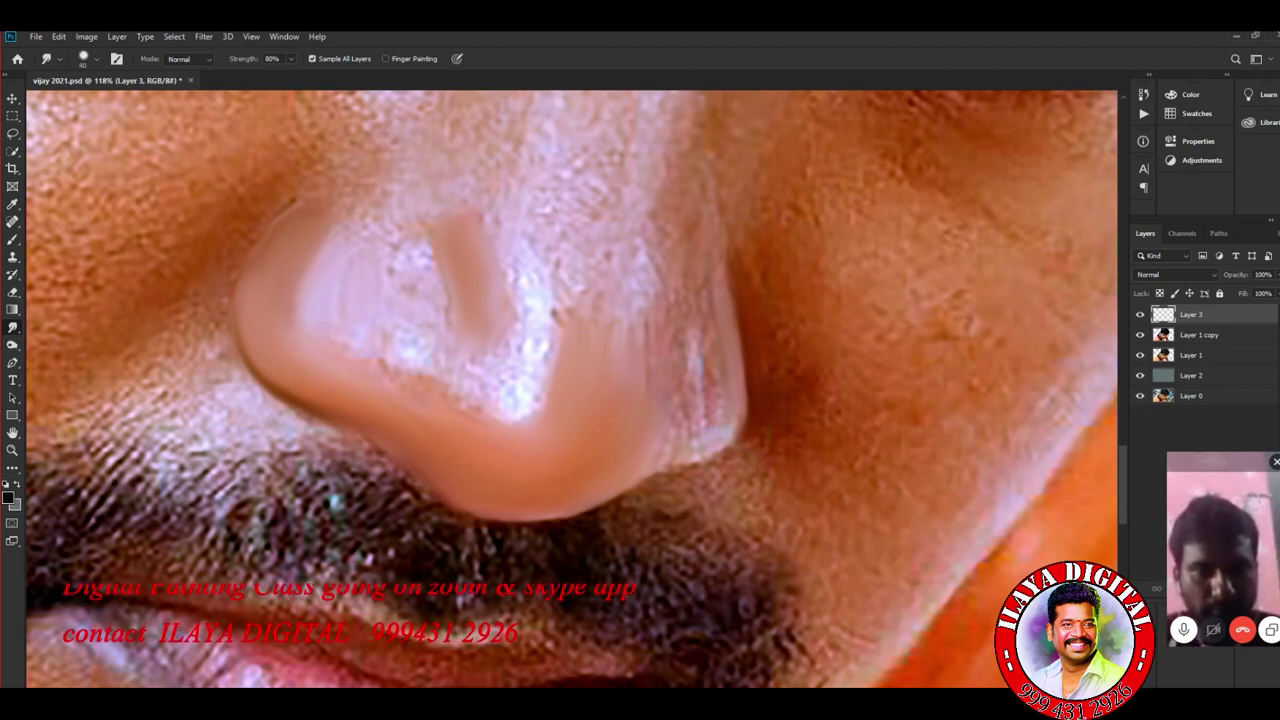
Step: Smudge the skin texture and bright highlights across the nose tip and both nostril wings into smooth painted tones
{"action": "mouse_move", "coordinate": [696, 345]}
{"action": "left_mouse_down"}
{"action": "mouse_move", "coordinate": [694, 390]}
{"action": "mouse_move", "coordinate": [703, 285]}
{"action": "left_mouse_up"}
{"action": "mouse_move", "coordinate": [700, 395]}
{"action": "left_mouse_down"}
{"action": "mouse_move", "coordinate": [698, 430]}
{"action": "mouse_move", "coordinate": [737, 378]}
{"action": "left_mouse_up"}
{"action": "left_click_drag", "start_coordinate": [517, 378], "coordinate": [514, 425]}
{"action": "mouse_move", "coordinate": [544, 298]}
{"action": "left_mouse_down"}
{"action": "mouse_move", "coordinate": [544, 362]}
{"action": "mouse_move", "coordinate": [555, 275]}
{"action": "mouse_move", "coordinate": [575, 315]}
{"action": "mouse_move", "coordinate": [632, 350]}
{"action": "left_mouse_up"}
{"action": "left_click_drag", "start_coordinate": [647, 352], "coordinate": [647, 324]}
{"action": "left_click_drag", "start_coordinate": [592, 415], "coordinate": [606, 415]}
{"action": "left_click_drag", "start_coordinate": [360, 350], "coordinate": [376, 364]}
{"action": "left_click_drag", "start_coordinate": [326, 224], "coordinate": [303, 330]}
{"action": "left_click_drag", "start_coordinate": [414, 256], "coordinate": [432, 262]}
{"action": "left_click_drag", "start_coordinate": [404, 352], "coordinate": [430, 376]}
{"action": "left_click_drag", "start_coordinate": [468, 360], "coordinate": [480, 372]}
{"action": "mouse_move", "coordinate": [506, 427]}
{"action": "left_mouse_down"}
{"action": "mouse_move", "coordinate": [534, 427]}
{"action": "mouse_move", "coordinate": [519, 416]}
{"action": "left_mouse_up"}
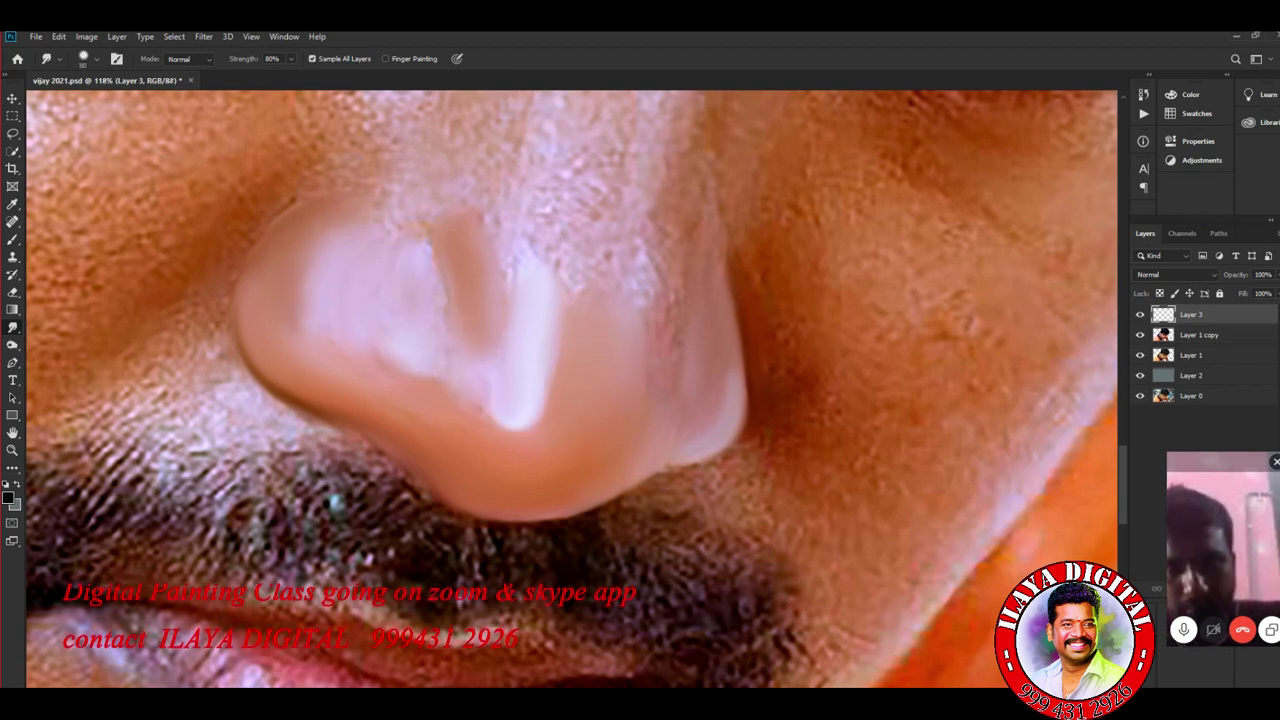
Step: Smudge the nose bridge lengthwise, blending its highlight streaks and the shaded strips on both sides of it
{"action": "scroll", "coordinate": [570, 390], "scroll_direction": "down", "scroll_amount": 4}
{"action": "scroll", "coordinate": [570, 390], "scroll_direction": "up", "scroll_amount": 5}
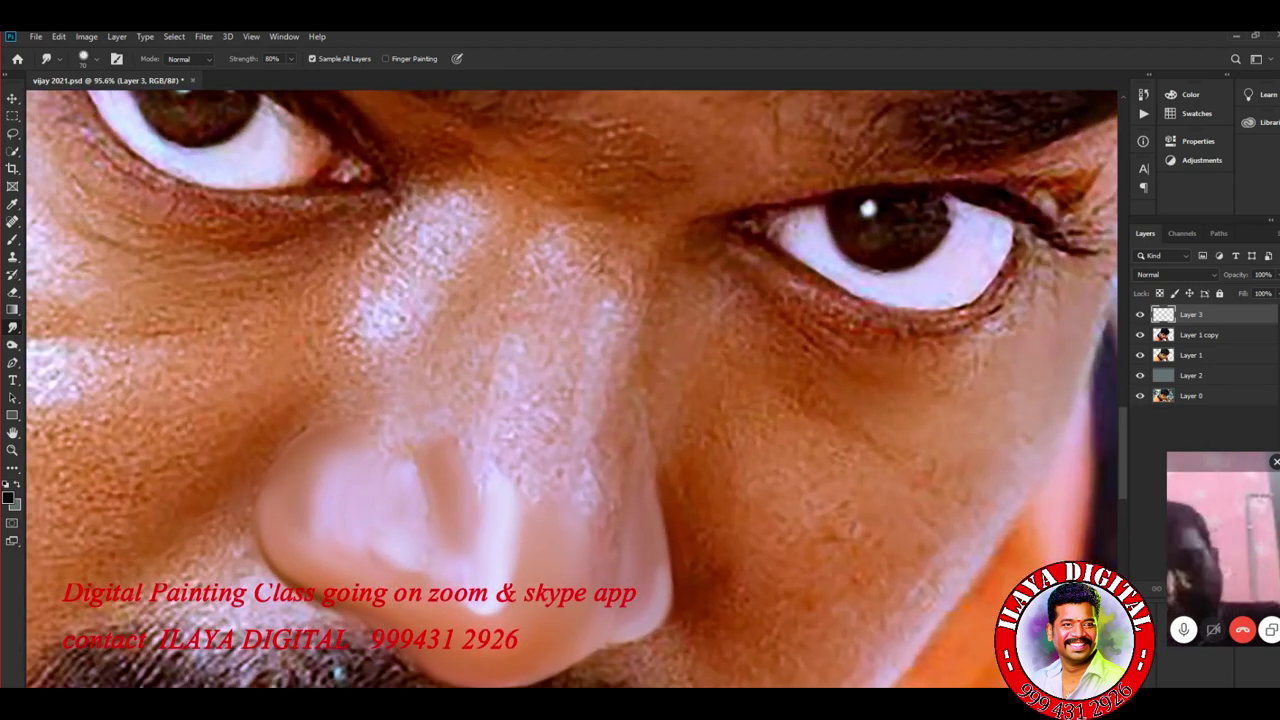
{"action": "left_click_drag", "start_coordinate": [455, 270], "coordinate": [470, 282]}
{"action": "left_click_drag", "start_coordinate": [482, 188], "coordinate": [480, 226]}
{"action": "left_click_drag", "start_coordinate": [500, 308], "coordinate": [486, 336]}
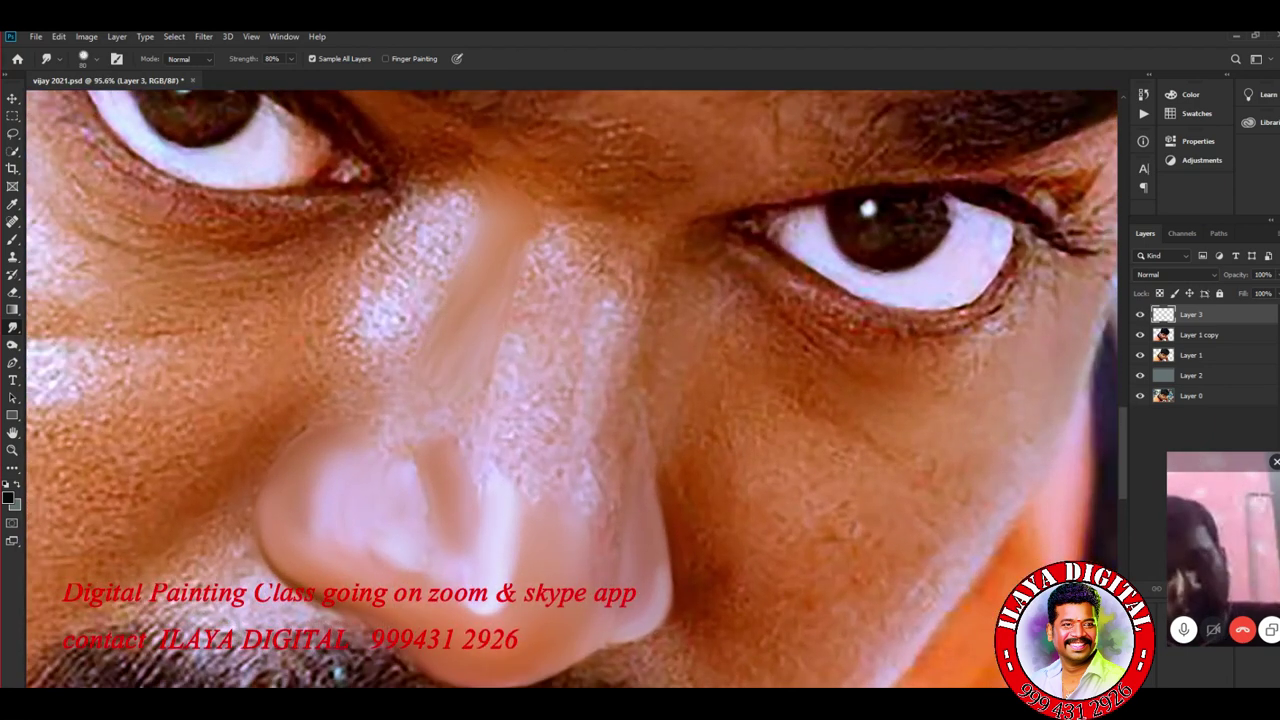
{"action": "left_click_drag", "start_coordinate": [560, 216], "coordinate": [536, 240]}
{"action": "left_click_drag", "start_coordinate": [530, 312], "coordinate": [500, 482]}
{"action": "mouse_move", "coordinate": [592, 232]}
{"action": "left_mouse_down"}
{"action": "mouse_move", "coordinate": [594, 298]}
{"action": "mouse_move", "coordinate": [550, 452]}
{"action": "left_mouse_up"}
{"action": "left_click_drag", "start_coordinate": [618, 302], "coordinate": [610, 318]}
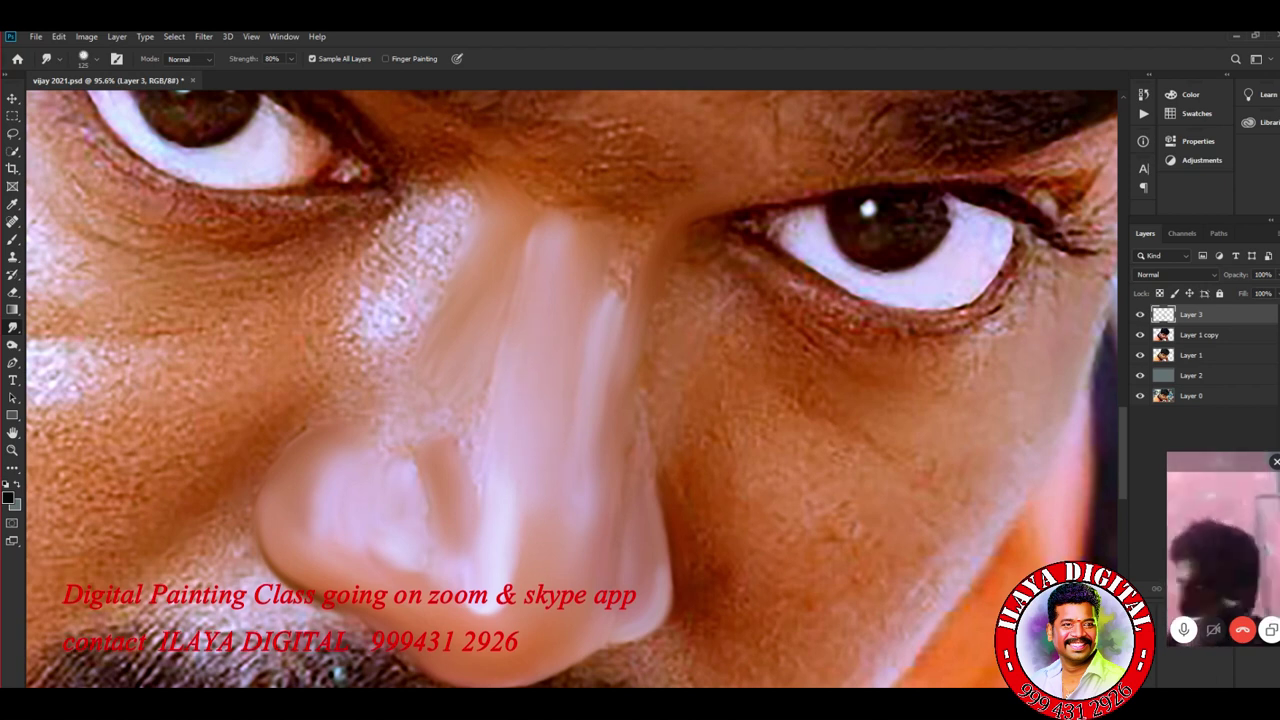
{"action": "left_click_drag", "start_coordinate": [622, 270], "coordinate": [598, 345]}
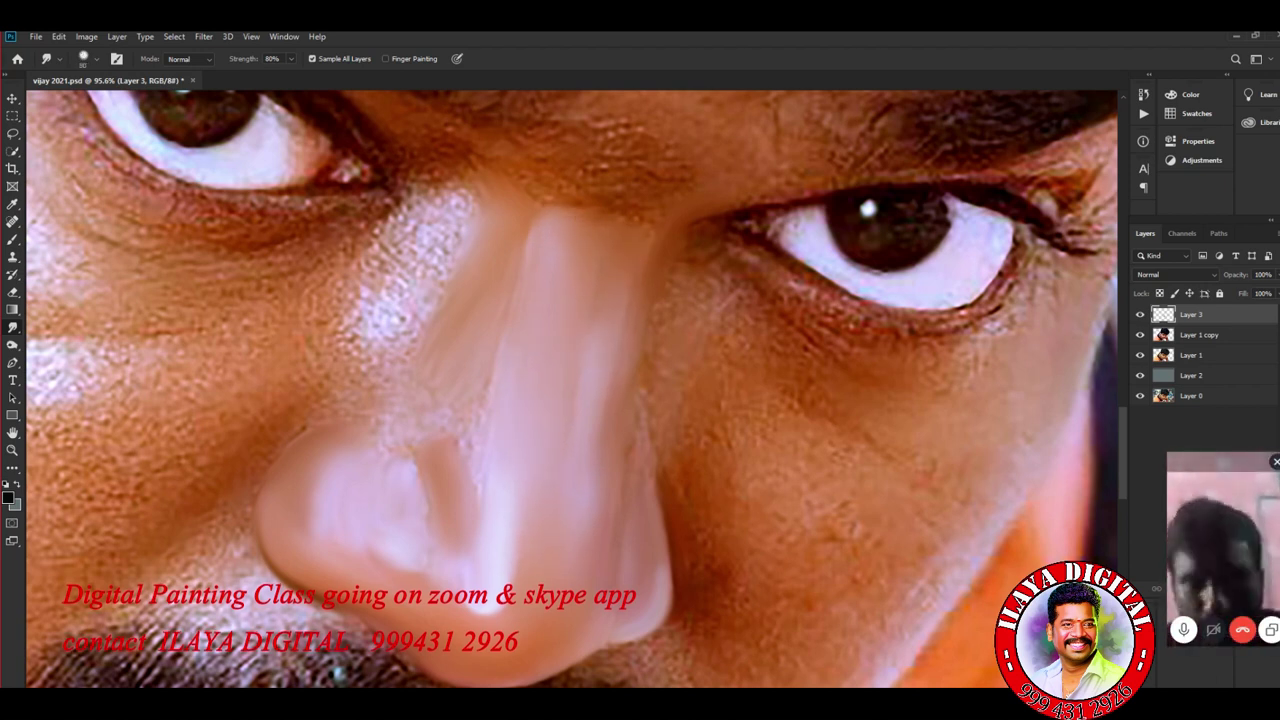
Step: Erase the smudging over the left nostril wing's highlight on Layer 3 and smudge it again with Sample All Layers on
{"action": "scroll", "coordinate": [571, 400], "scroll_direction": "down", "scroll_amount": 5}
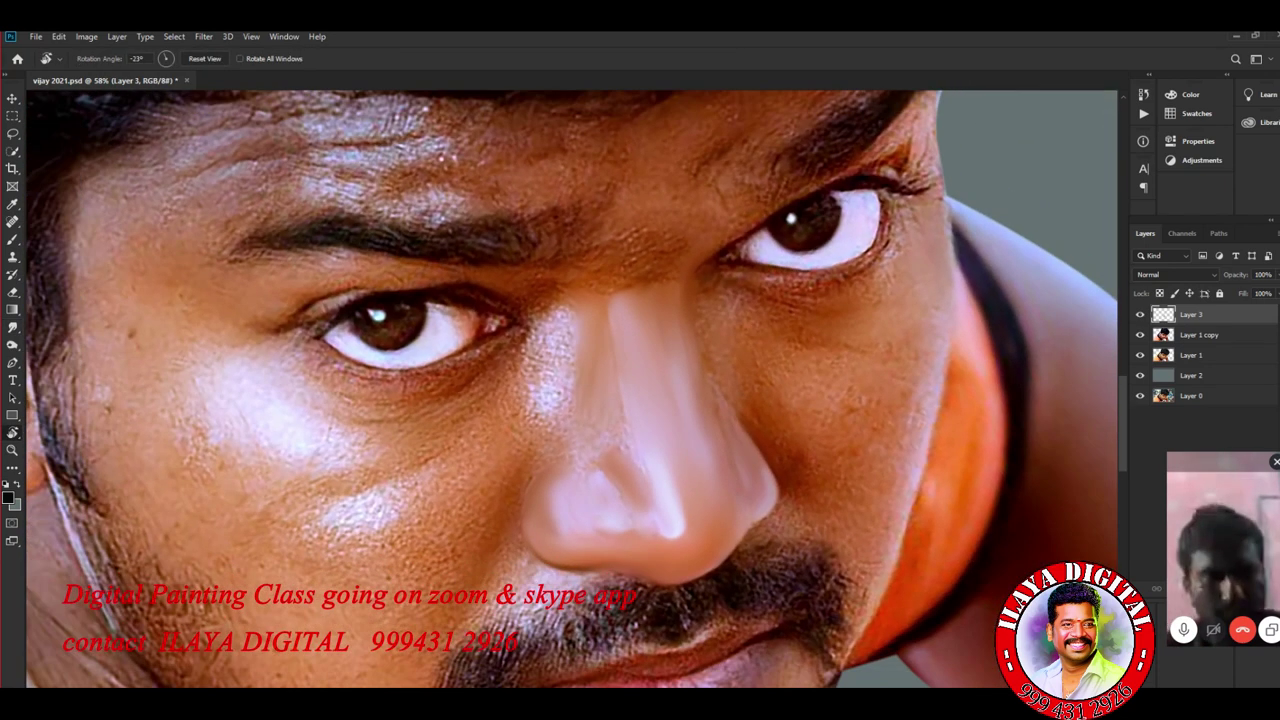
{"action": "key", "text": "e"}
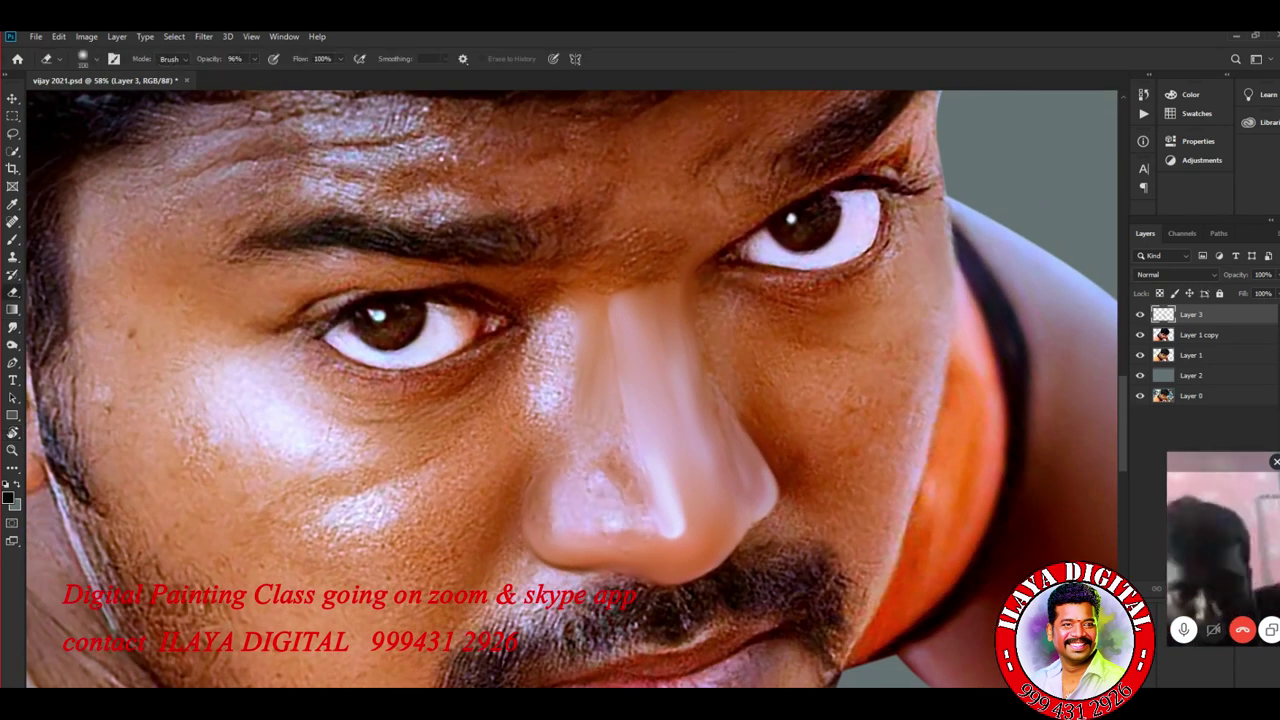
{"action": "key", "text": "r"}
{"action": "scroll", "coordinate": [620, 420], "scroll_direction": "up", "scroll_amount": 3}
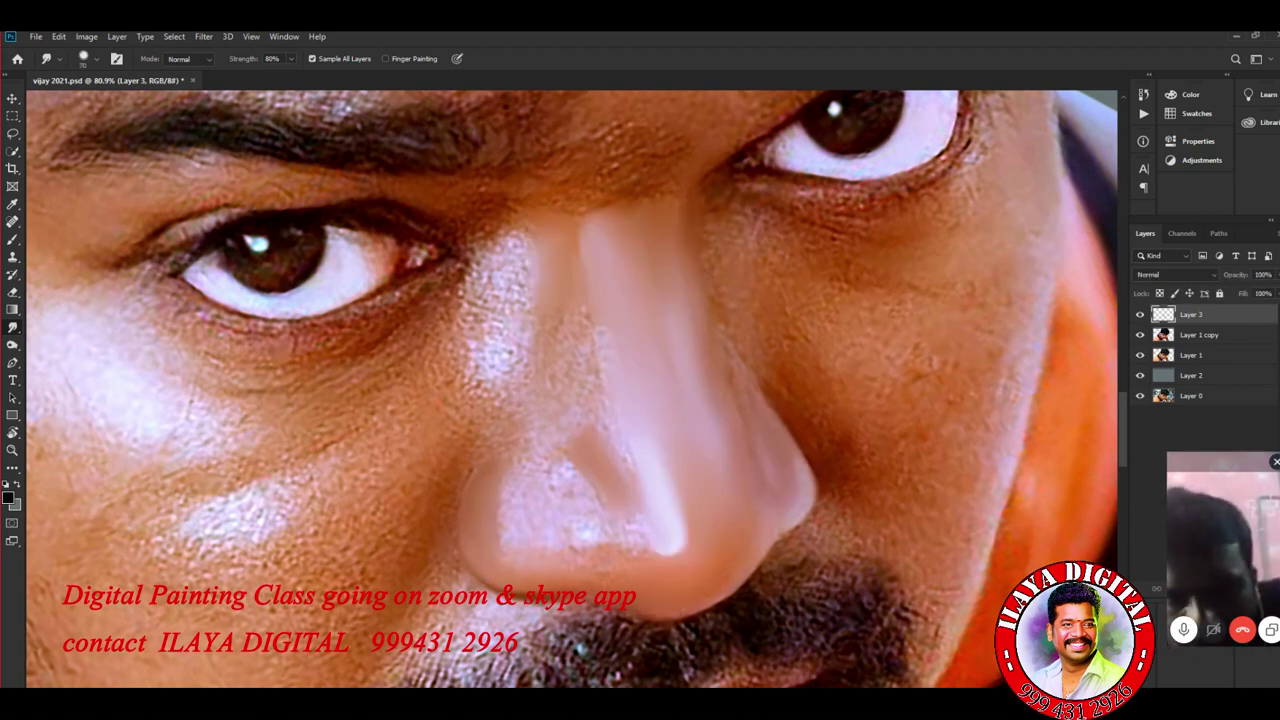
{"action": "left_click", "coordinate": [312, 58]}
{"action": "left_click", "coordinate": [312, 58]}
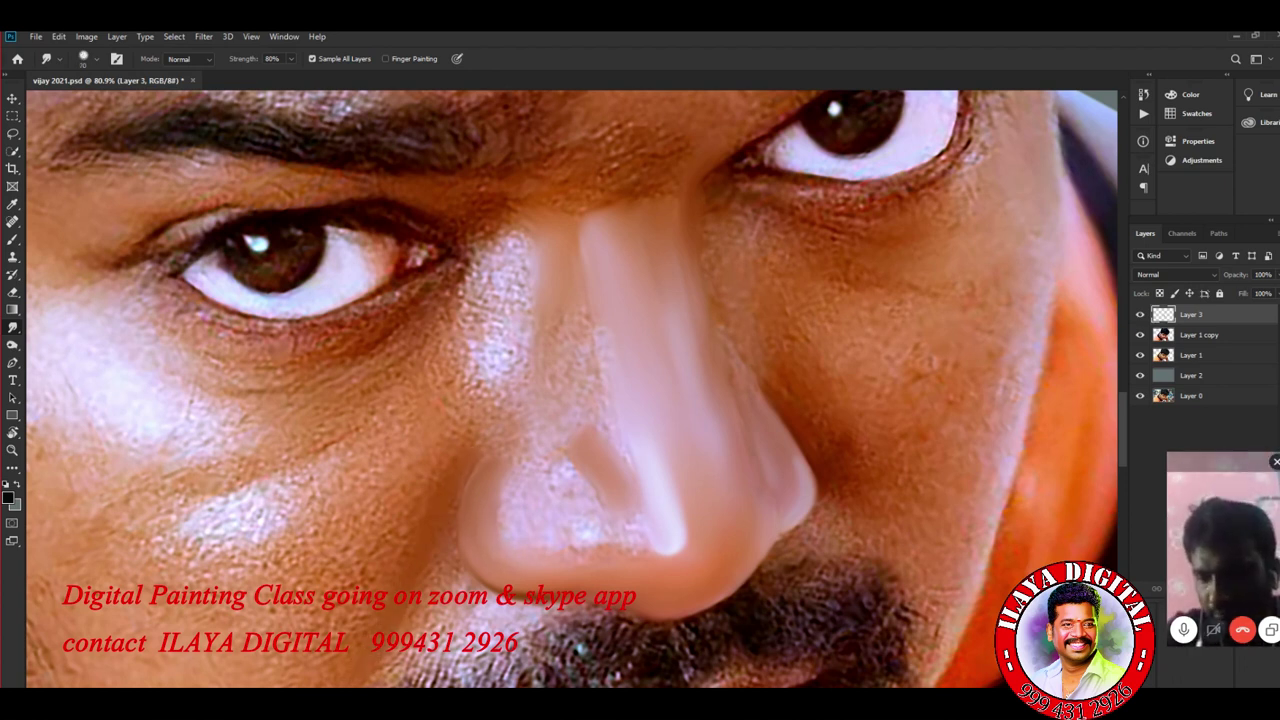
{"action": "mouse_move", "coordinate": [560, 465]}
{"action": "left_mouse_down"}
{"action": "mouse_move", "coordinate": [578, 528]}
{"action": "mouse_move", "coordinate": [666, 554]}
{"action": "left_mouse_up"}
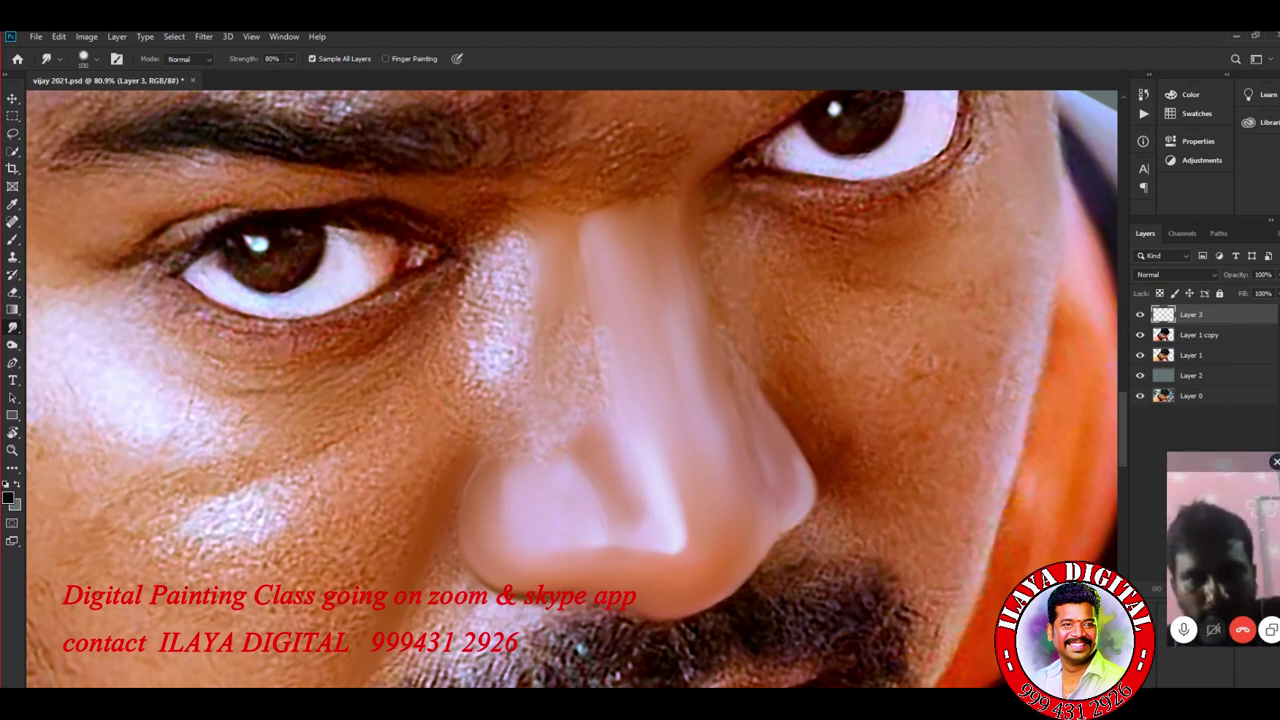
Step: Smudge the left flank of the nose and the bright highlight beside the inner eye corner, adjusting the brush size
{"action": "key", "text": "bracketright"}
{"action": "key", "text": "bracketright"}
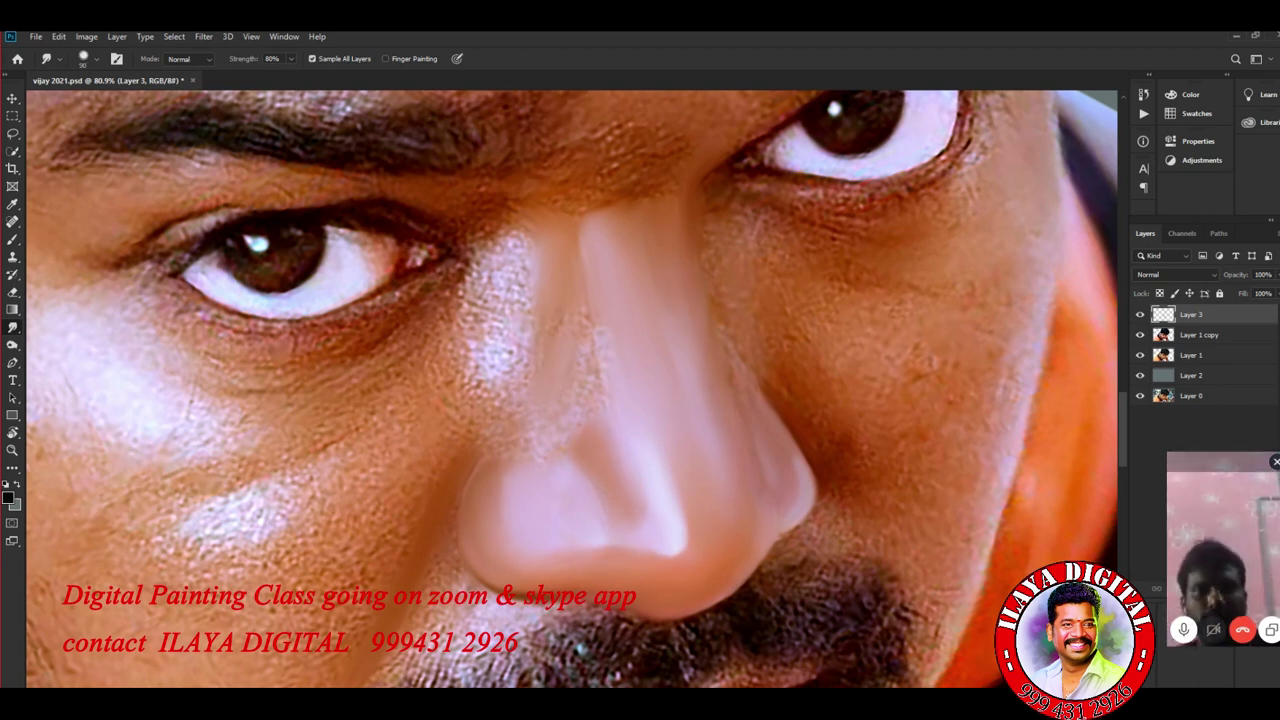
{"action": "key", "text": "bracketleft"}
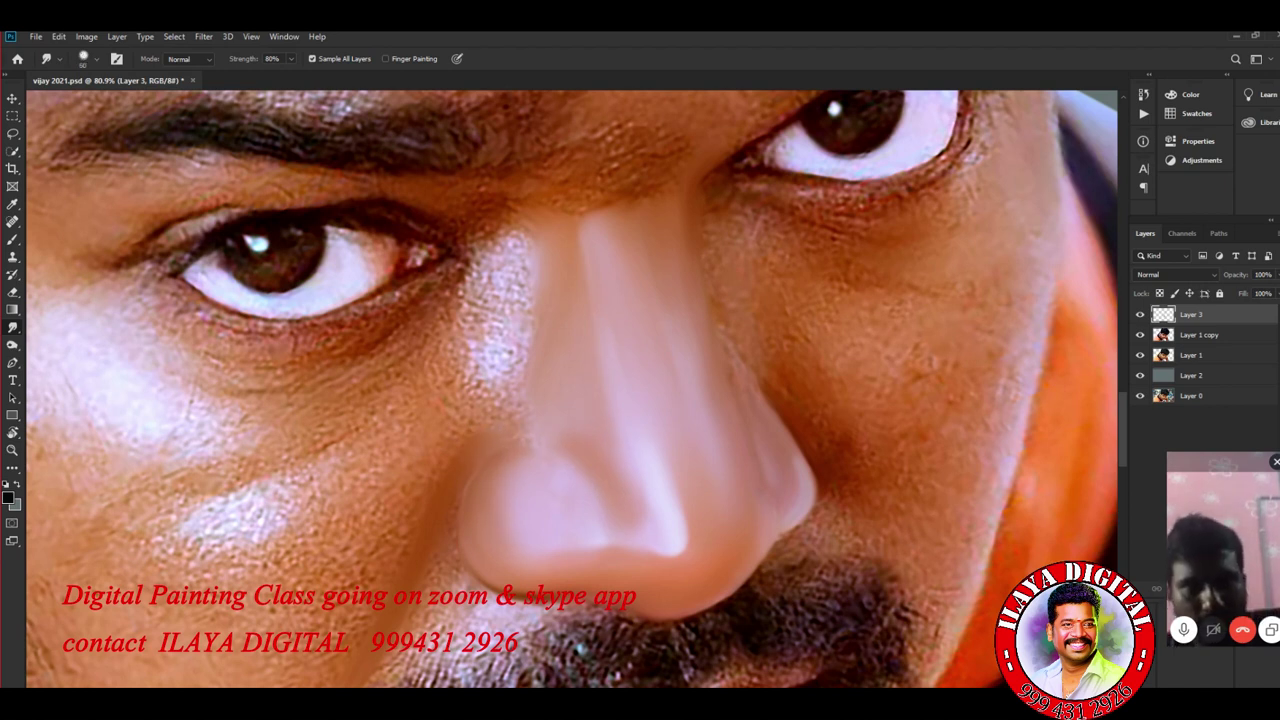
{"action": "left_click_drag", "start_coordinate": [515, 242], "coordinate": [514, 230]}
{"action": "mouse_move", "coordinate": [505, 375]}
{"action": "left_mouse_down"}
{"action": "mouse_move", "coordinate": [518, 285]}
{"action": "mouse_move", "coordinate": [470, 272]}
{"action": "left_mouse_up"}
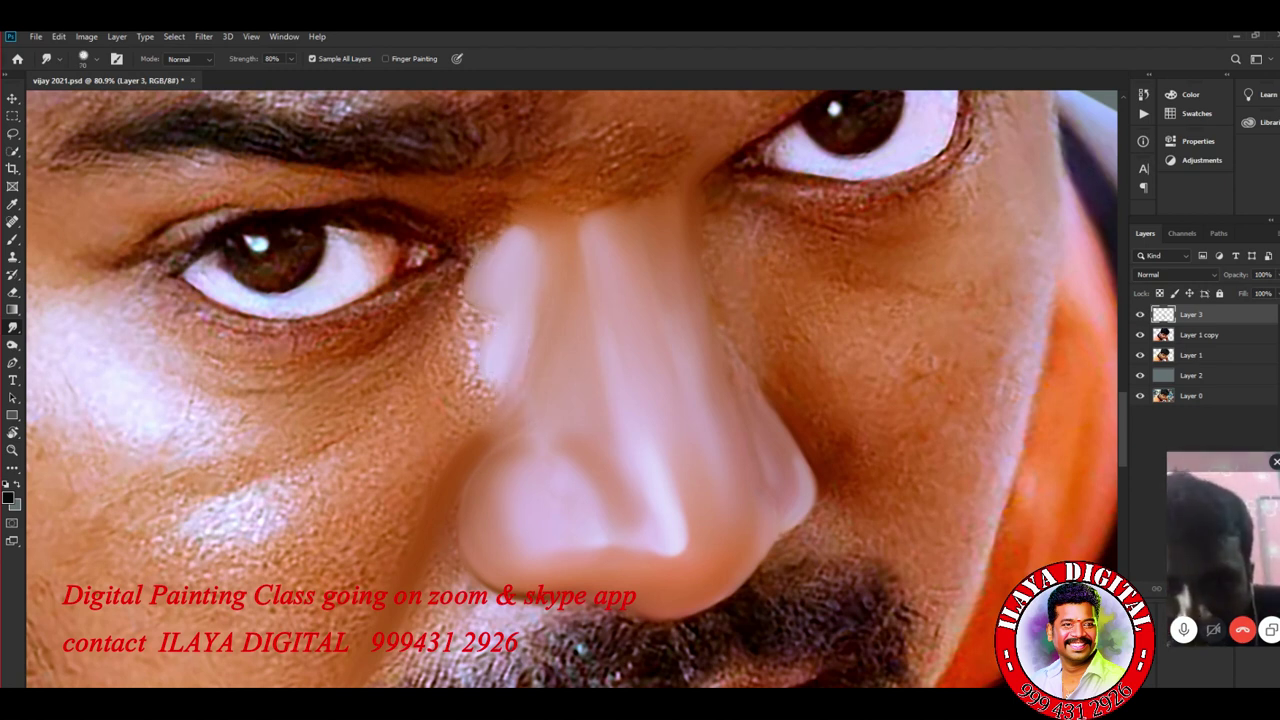
Step: Smudge the crease beside the left nostril wing and the grainy skin above it into the side of the nose
{"action": "scroll", "coordinate": [912, 437], "scroll_direction": "down", "scroll_amount": 5}
{"action": "scroll", "coordinate": [800, 390], "scroll_direction": "up", "scroll_amount": 5}
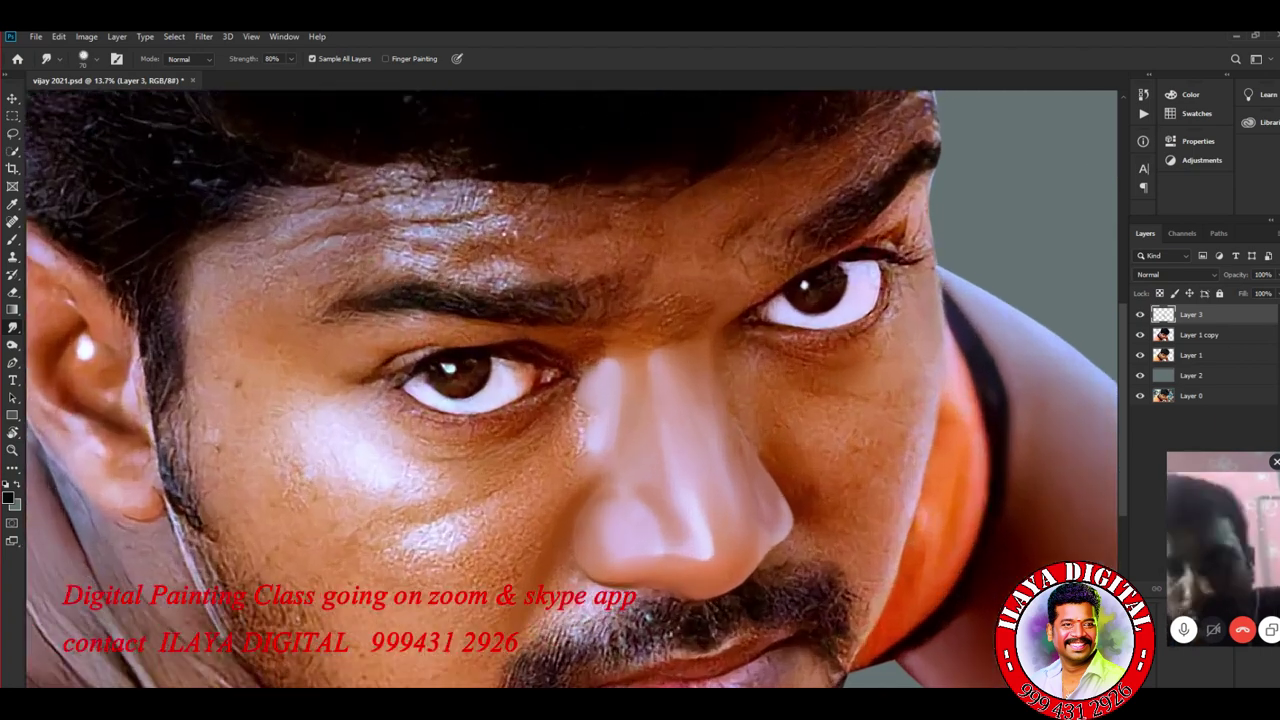
{"action": "scroll", "coordinate": [800, 390], "scroll_direction": "down", "scroll_amount": 4}
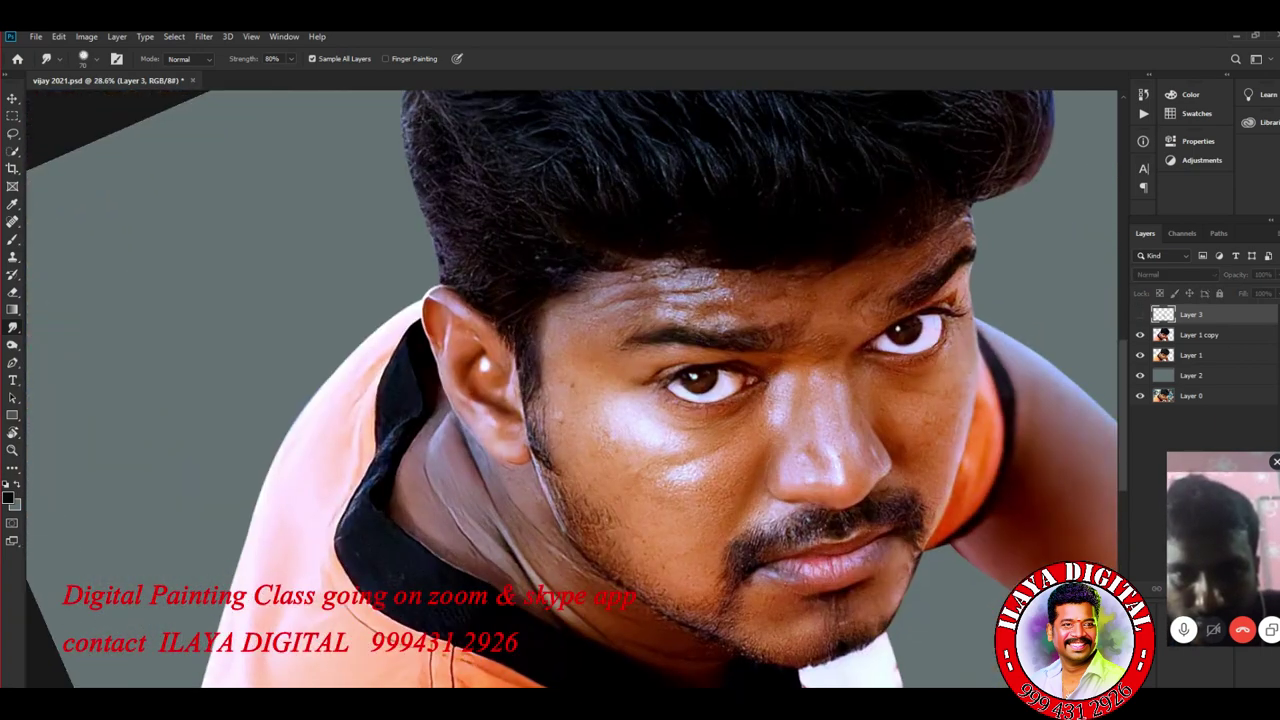
{"action": "scroll", "coordinate": [832, 398], "scroll_direction": "up", "scroll_amount": 4}
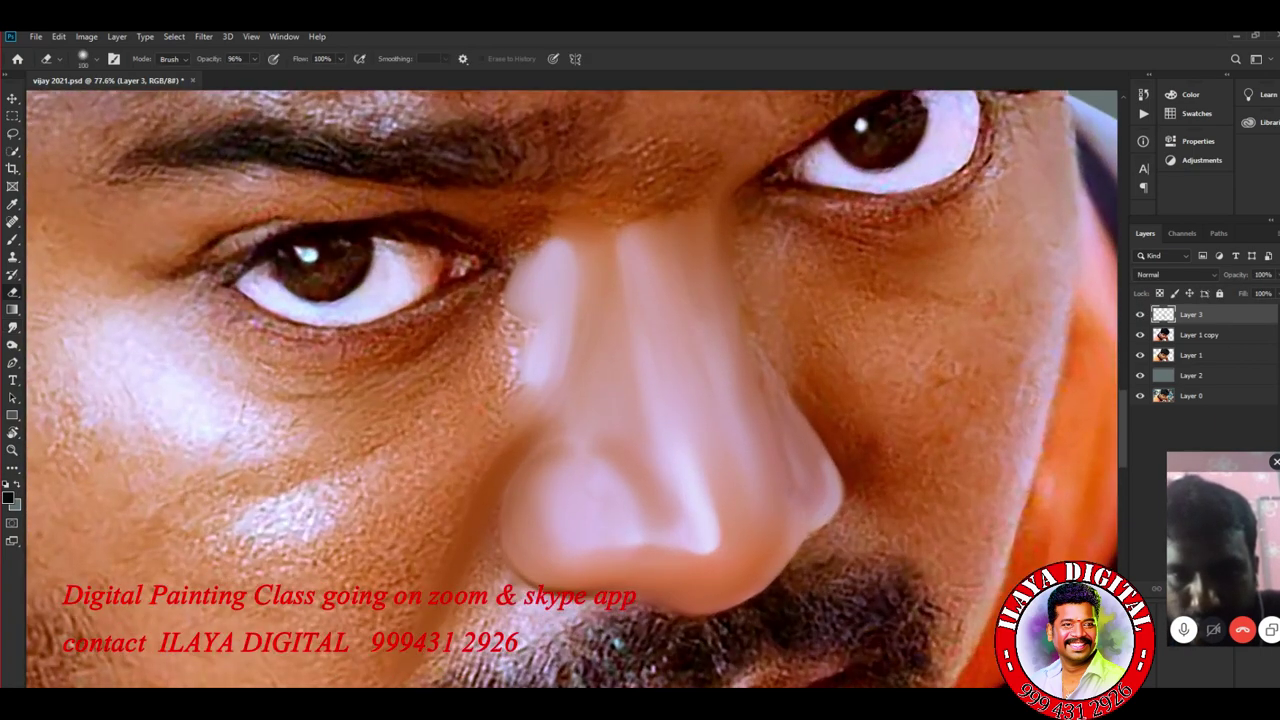
{"action": "scroll", "coordinate": [610, 530], "scroll_direction": "up", "scroll_amount": 3}
{"action": "left_click_drag", "start_coordinate": [390, 460], "coordinate": [395, 388]}
{"action": "left_click_drag", "start_coordinate": [409, 519], "coordinate": [405, 580]}
{"action": "mouse_move", "coordinate": [448, 477]}
{"action": "left_mouse_down"}
{"action": "mouse_move", "coordinate": [446, 521]}
{"action": "mouse_move", "coordinate": [393, 558]}
{"action": "left_mouse_up"}
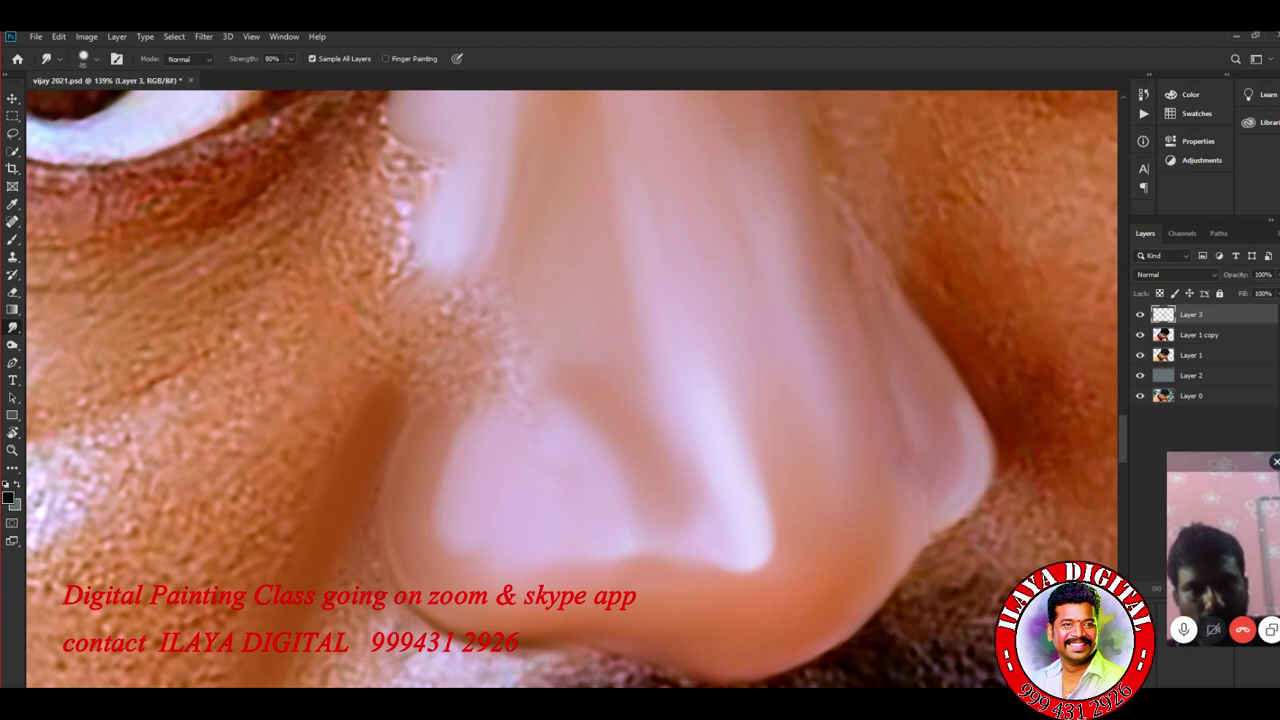
{"action": "left_click_drag", "start_coordinate": [408, 412], "coordinate": [436, 354]}
{"action": "left_click_drag", "start_coordinate": [484, 310], "coordinate": [508, 334]}
{"action": "mouse_move", "coordinate": [468, 378]}
{"action": "left_mouse_down"}
{"action": "mouse_move", "coordinate": [488, 422]}
{"action": "mouse_move", "coordinate": [446, 496]}
{"action": "mouse_move", "coordinate": [452, 486]}
{"action": "left_mouse_up"}
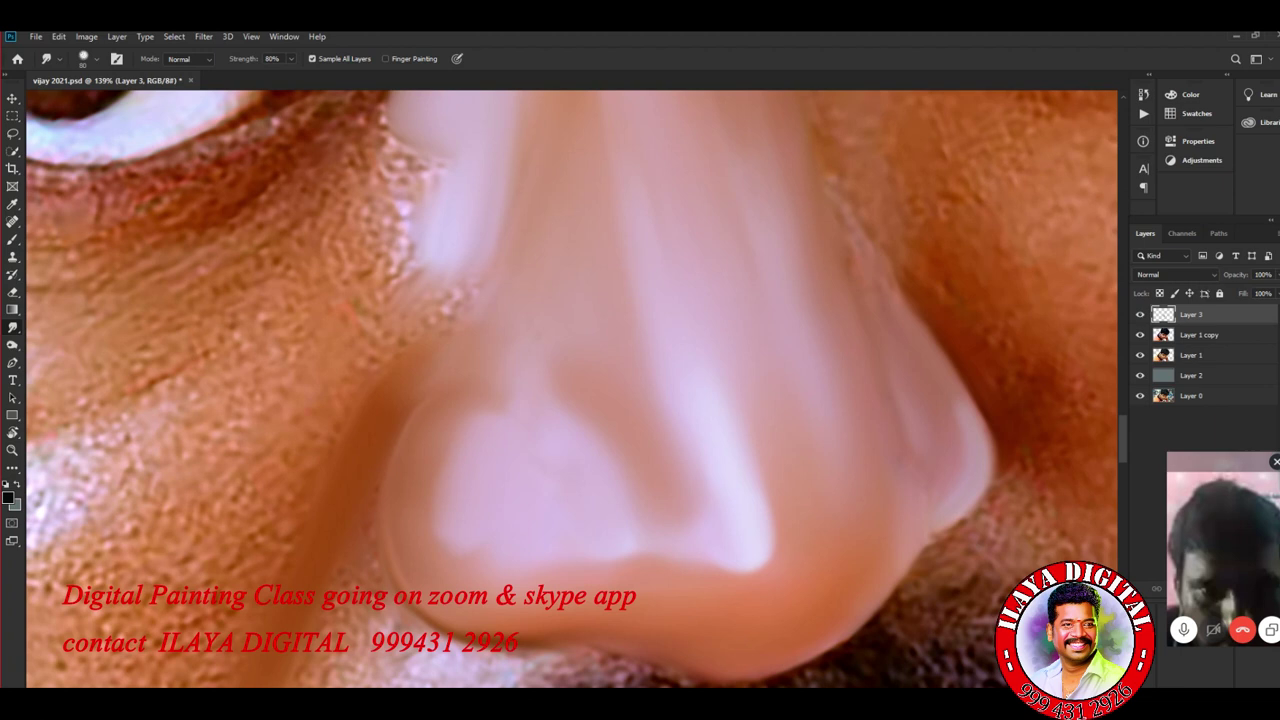
Step: Rework the right nostril wing by smudging its shadowed outline, the nose's lower edge and the texture inside the wing
{"action": "key", "text": "ctrl+minus"}
{"action": "key", "text": "ctrl+minus"}
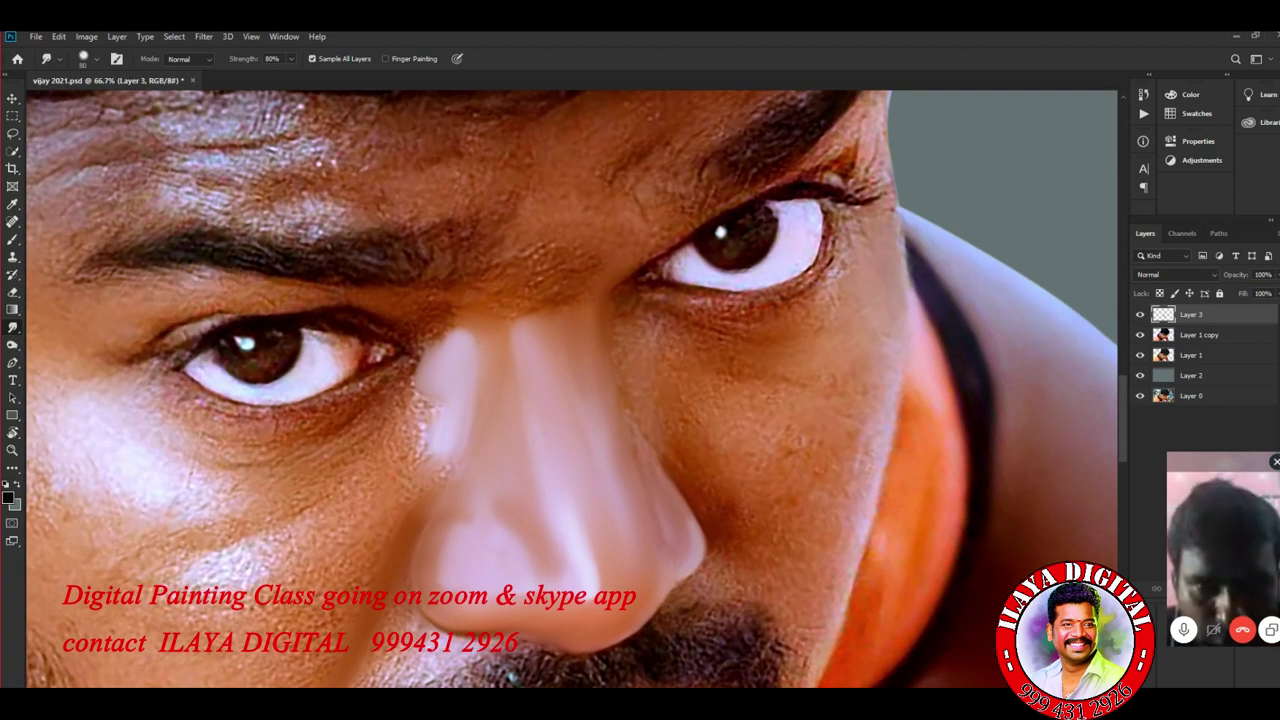
{"action": "scroll", "coordinate": [680, 540], "scroll_direction": "up", "scroll_amount": 3}
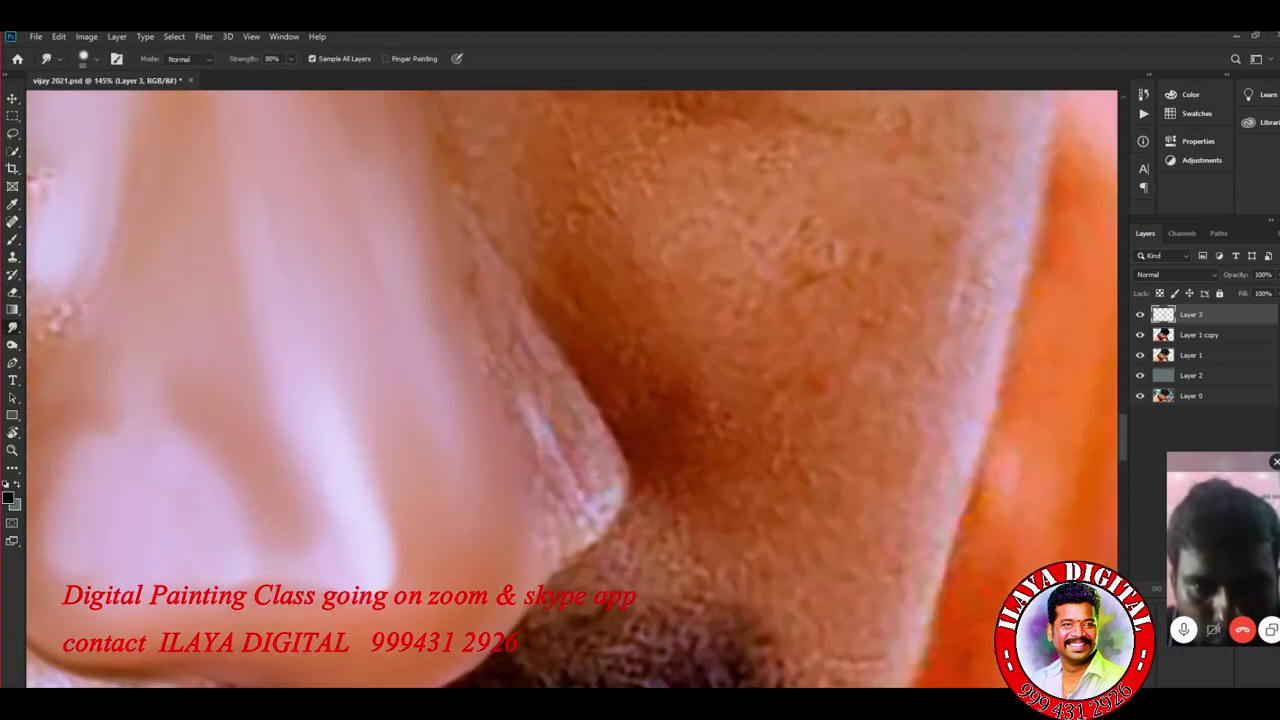
{"action": "mouse_move", "coordinate": [605, 420]}
{"action": "left_mouse_down"}
{"action": "mouse_move", "coordinate": [630, 465]}
{"action": "mouse_move", "coordinate": [622, 525]}
{"action": "mouse_move", "coordinate": [575, 565]}
{"action": "mouse_move", "coordinate": [700, 430]}
{"action": "left_mouse_up"}
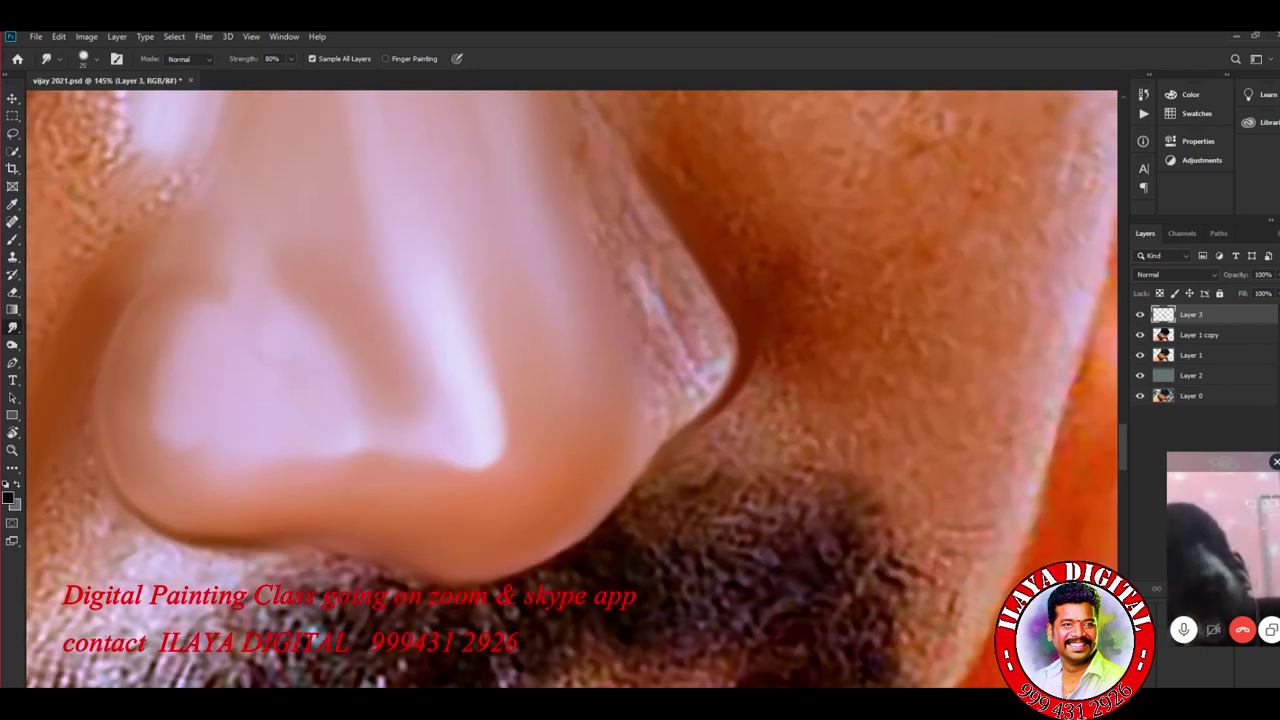
{"action": "left_click_drag", "start_coordinate": [700, 560], "coordinate": [595, 425]}
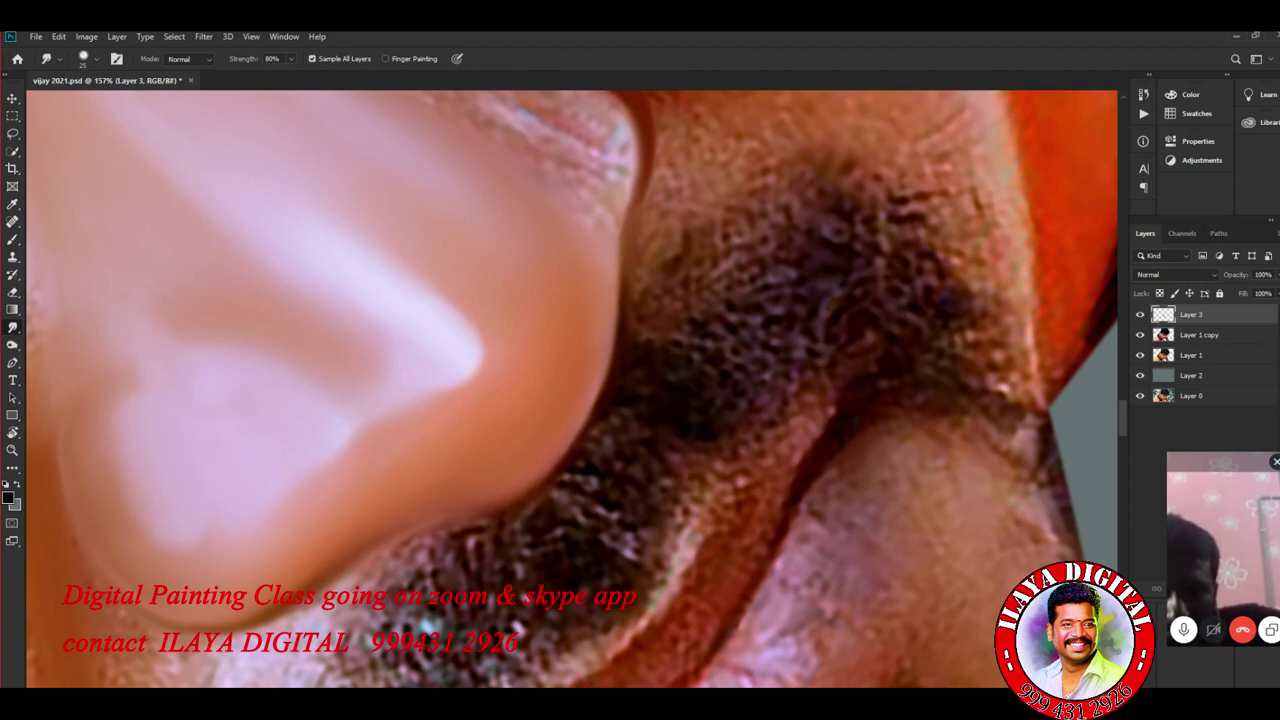
{"action": "left_click_drag", "start_coordinate": [447, 524], "coordinate": [762, 529]}
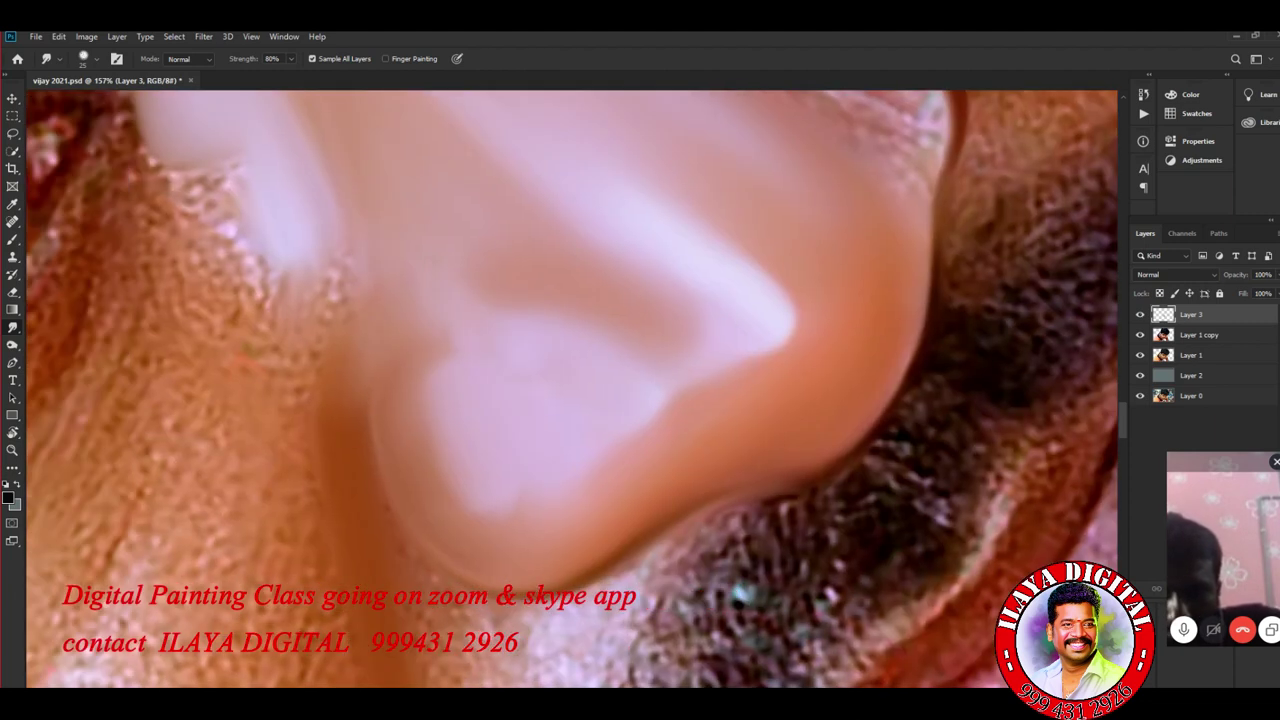
{"action": "scroll", "coordinate": [570, 390], "scroll_direction": "down", "scroll_amount": 4}
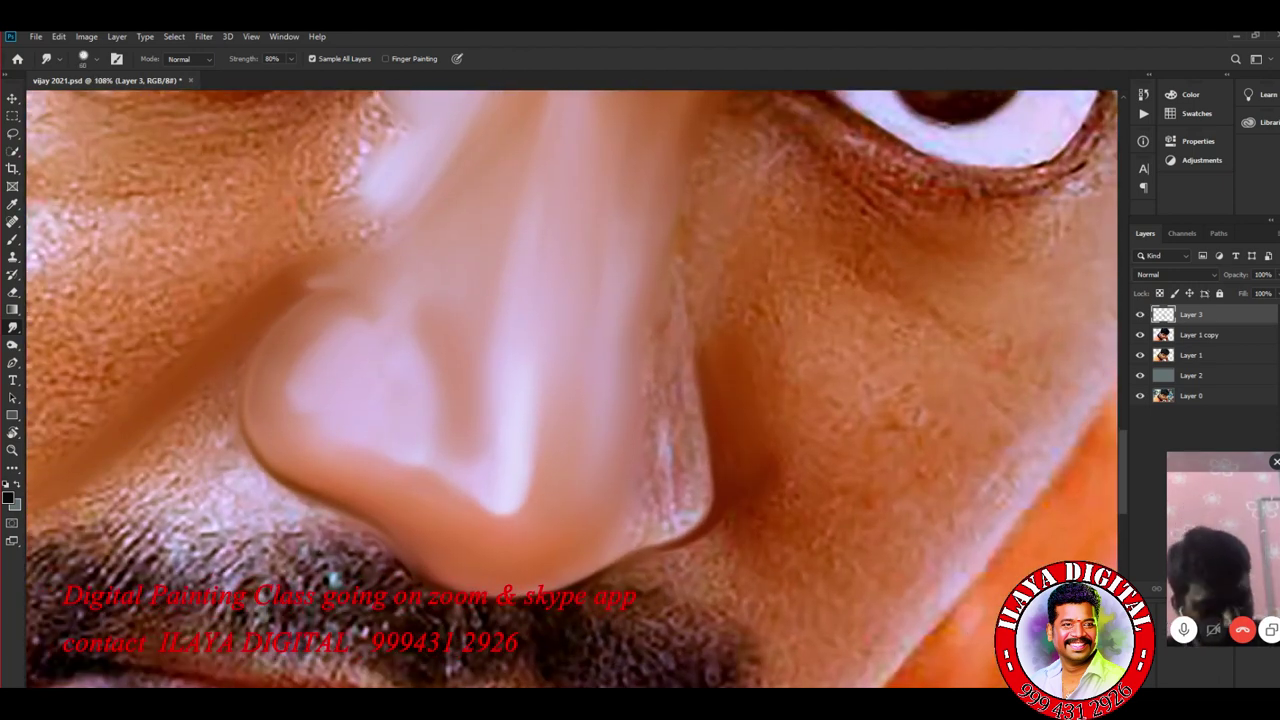
{"action": "mouse_move", "coordinate": [666, 435]}
{"action": "left_mouse_down"}
{"action": "mouse_move", "coordinate": [666, 460]}
{"action": "mouse_move", "coordinate": [702, 505]}
{"action": "mouse_move", "coordinate": [650, 535]}
{"action": "mouse_move", "coordinate": [632, 525]}
{"action": "mouse_move", "coordinate": [676, 496]}
{"action": "mouse_move", "coordinate": [664, 414]}
{"action": "left_mouse_up"}
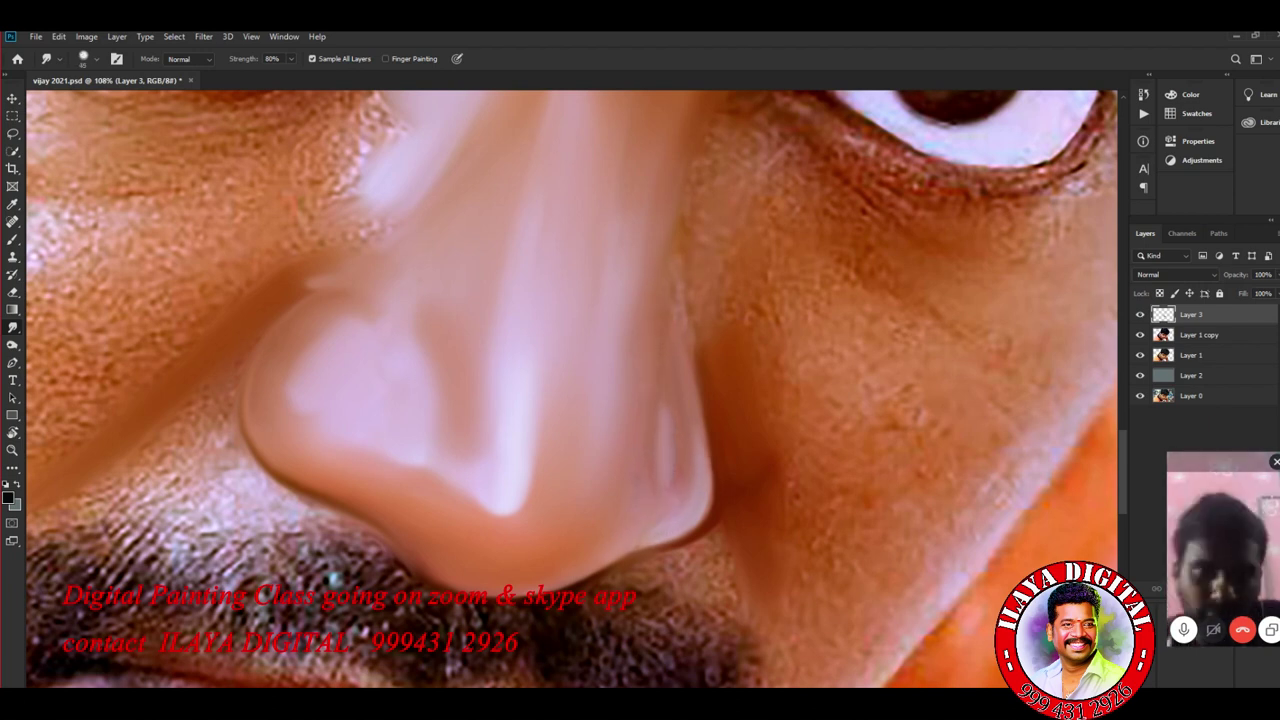
Step: Smudge the folds below the right eye and the outer edge of the right cheek into smooth skin tones
{"action": "scroll", "coordinate": [570, 390], "scroll_direction": "down", "scroll_amount": 2}
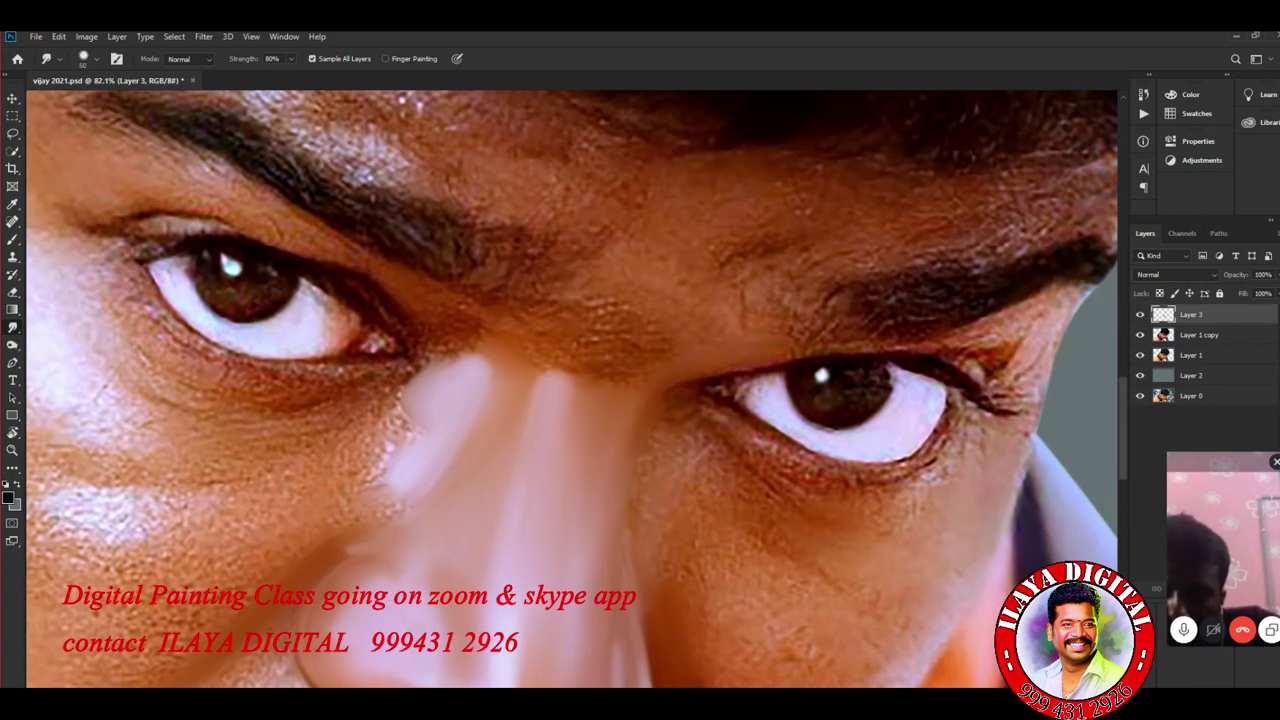
{"action": "scroll", "coordinate": [570, 390], "scroll_direction": "down", "scroll_amount": 3}
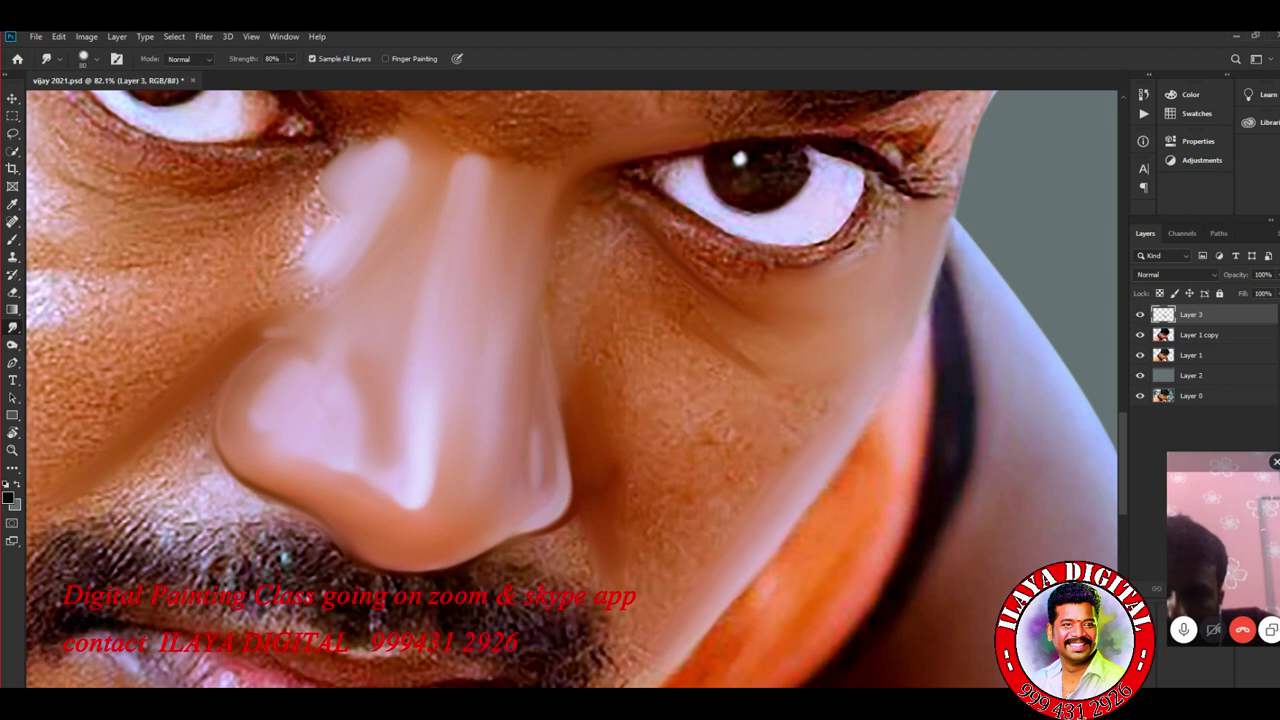
{"action": "key", "text": "bracketright"}
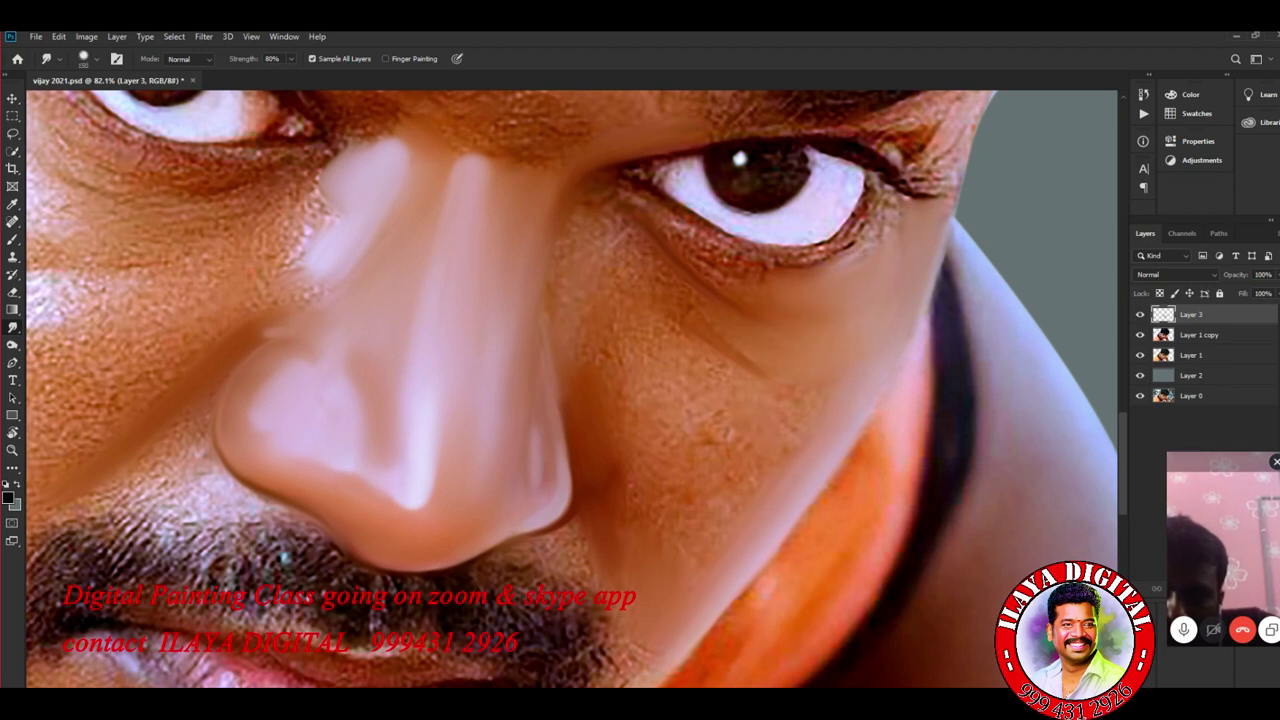
{"action": "scroll", "coordinate": [570, 390], "scroll_direction": "down", "scroll_amount": 3}
{"action": "scroll", "coordinate": [570, 390], "scroll_direction": "up", "scroll_amount": 3}
Step: Enlarge the Smudge brush to 200 and blend the skin texture across the right cheek between nose and jaw edge
{"action": "key", "text": "bracketright"}
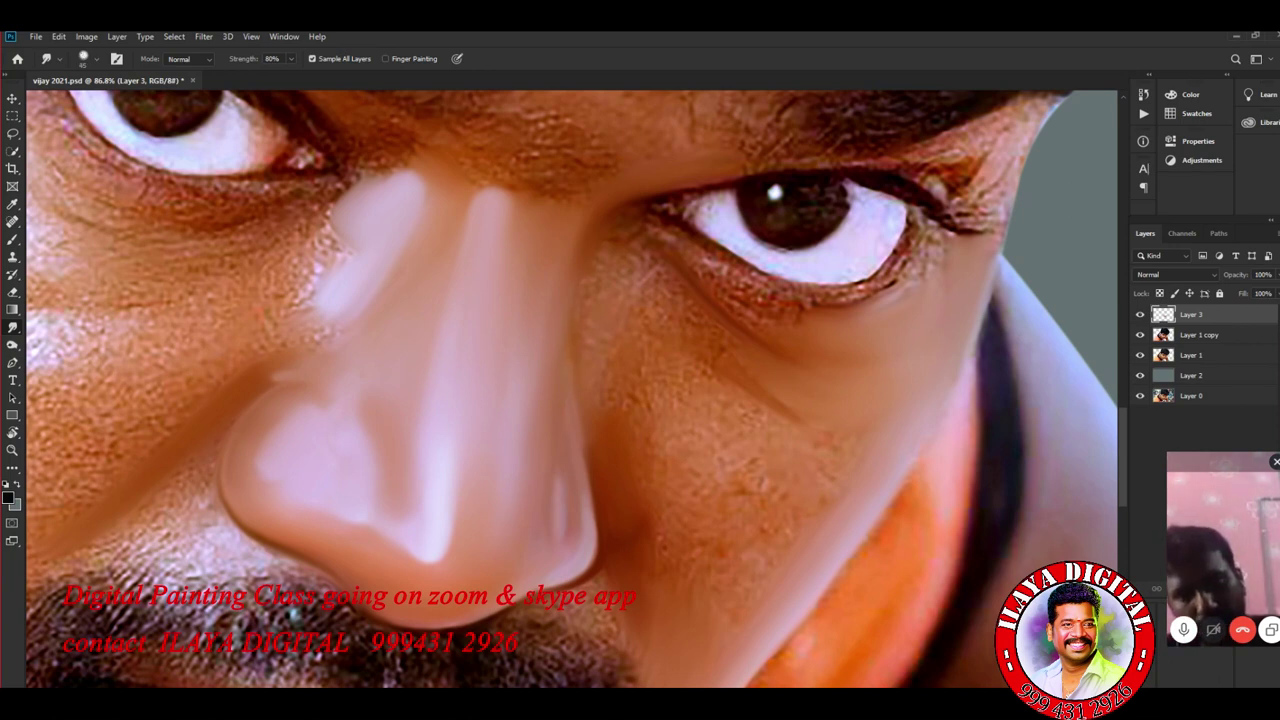
{"action": "key", "text": "bracketright"}
{"action": "mouse_move", "coordinate": [715, 620]}
{"action": "left_mouse_down"}
{"action": "mouse_move", "coordinate": [720, 553]}
{"action": "mouse_move", "coordinate": [760, 562]}
{"action": "mouse_move", "coordinate": [787, 410]}
{"action": "left_mouse_up"}
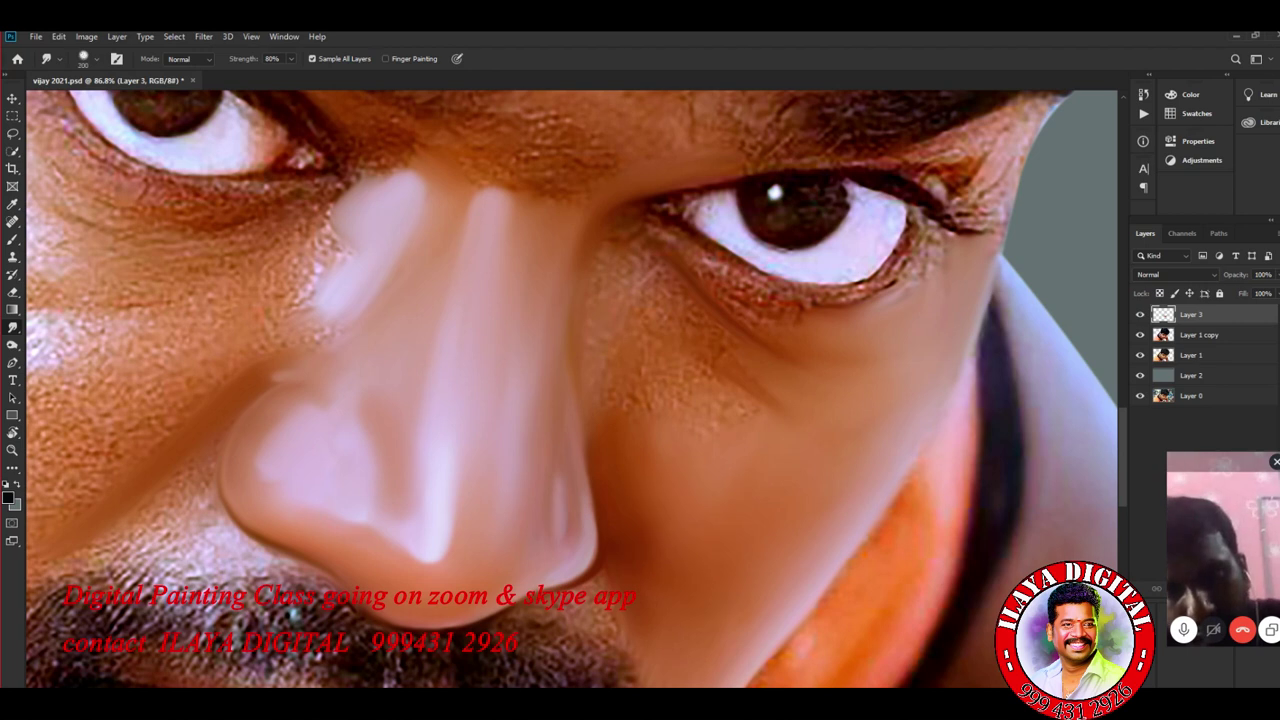
{"action": "left_click_drag", "start_coordinate": [703, 402], "coordinate": [738, 408]}
{"action": "scroll", "coordinate": [807, 355], "scroll_direction": "up", "scroll_amount": 2}
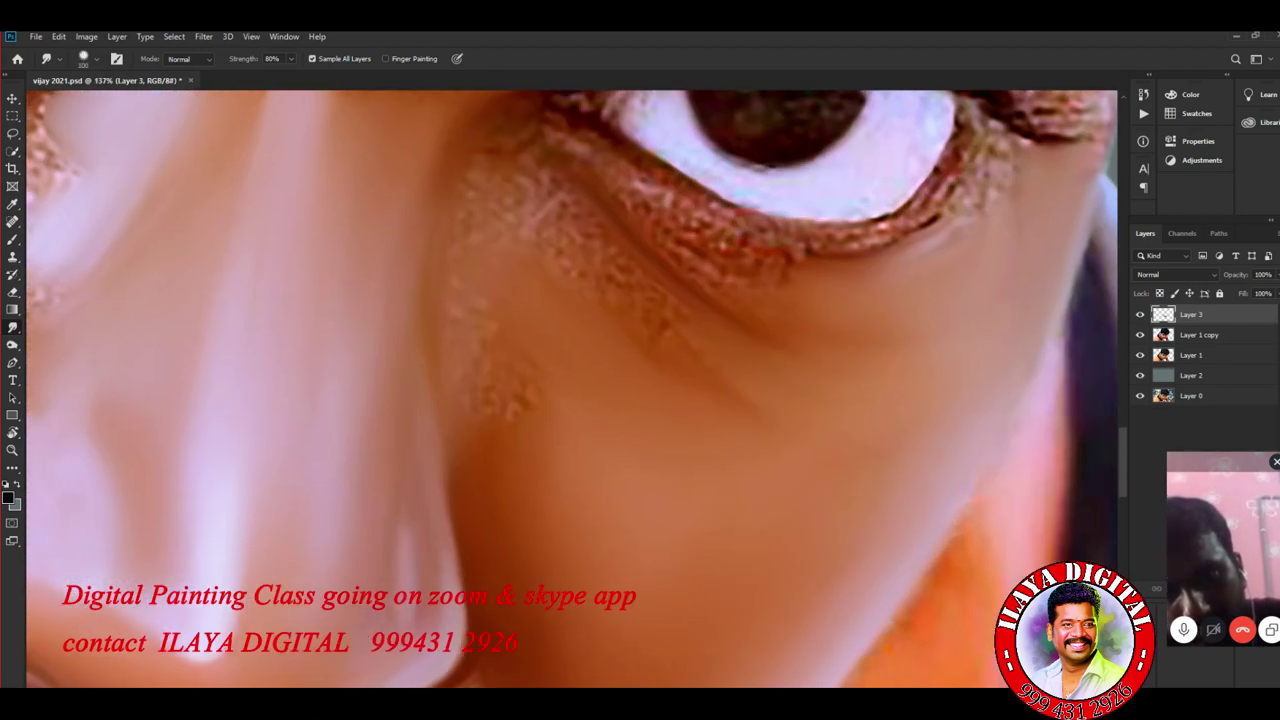
Step: Smudge the grainy skin beside the nose bridge and below the right eye's inner corner into smooth brown tones
{"action": "left_click_drag", "start_coordinate": [458, 395], "coordinate": [462, 445]}
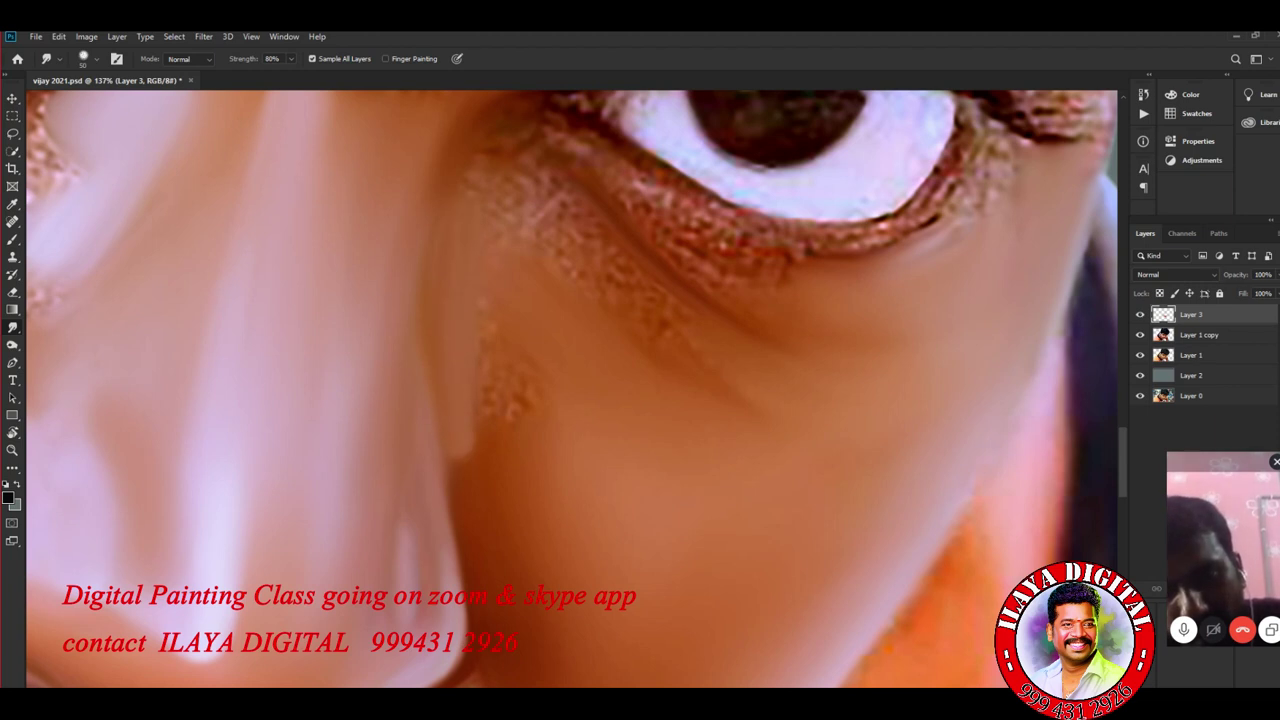
{"action": "left_click_drag", "start_coordinate": [489, 390], "coordinate": [521, 400]}
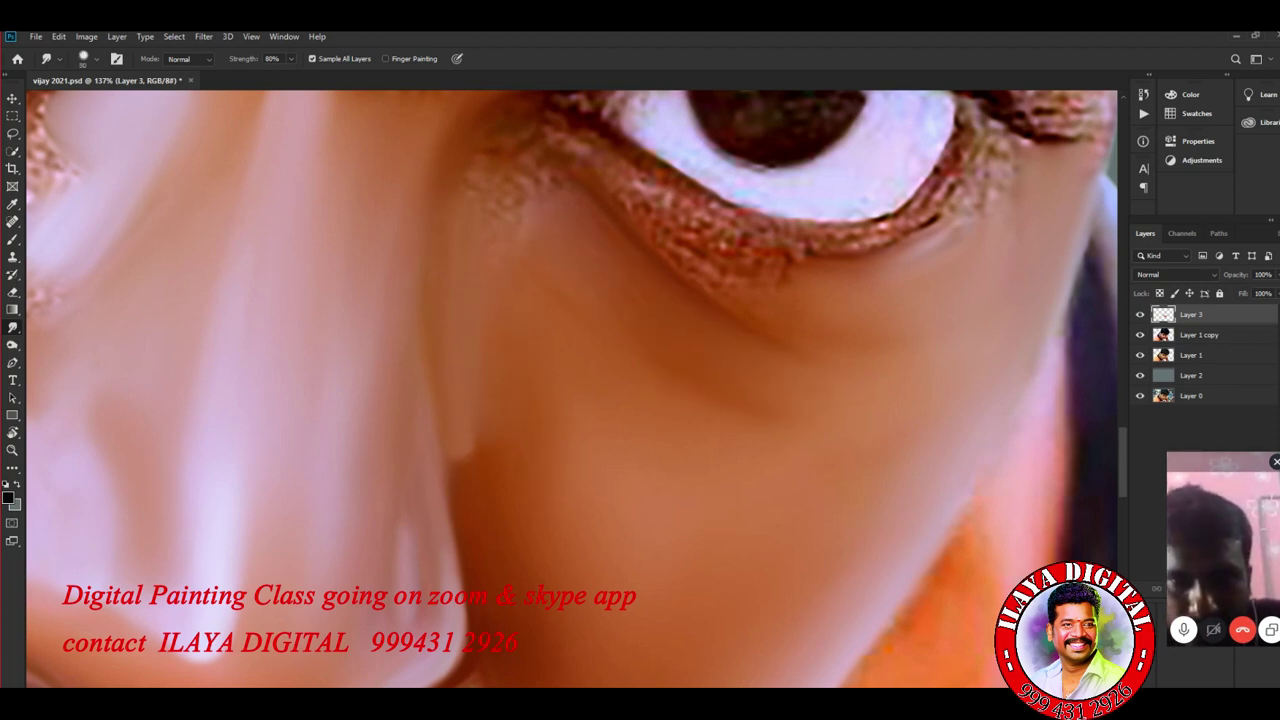
{"action": "scroll", "coordinate": [568, 208], "scroll_direction": "down", "scroll_amount": 3}
{"action": "scroll", "coordinate": [728, 340], "scroll_direction": "up", "scroll_amount": 3}
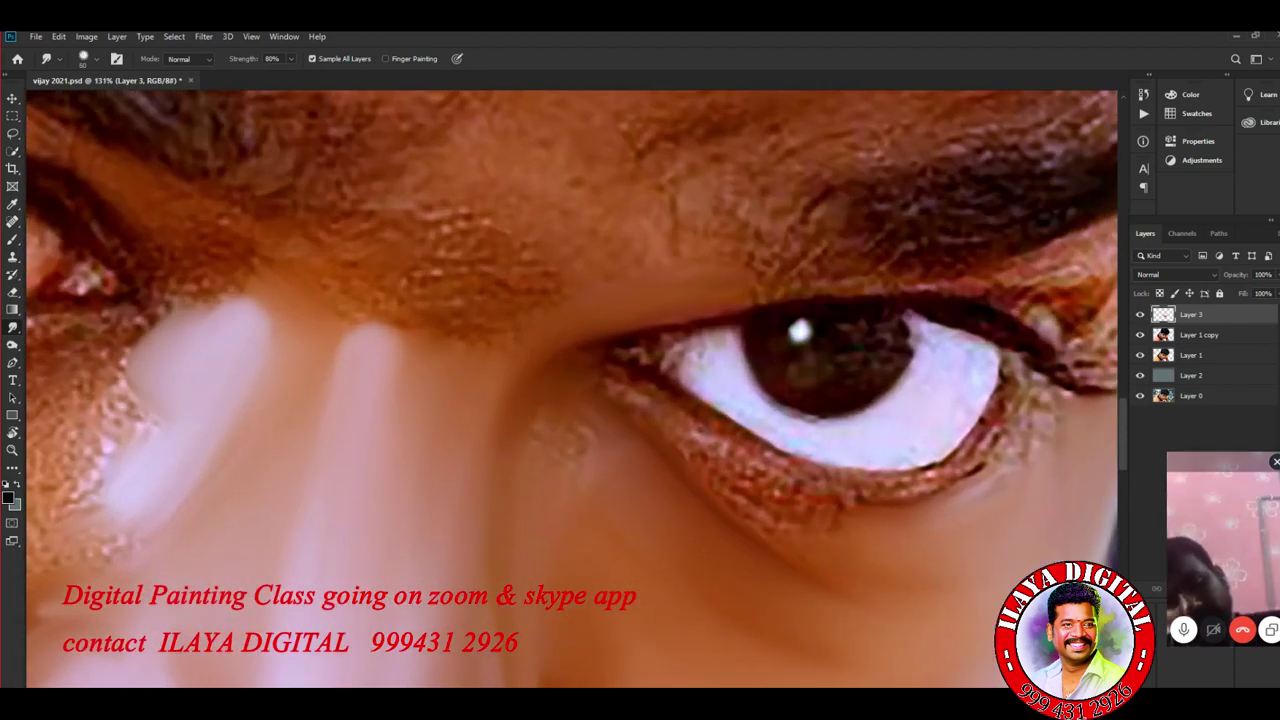
{"action": "mouse_move", "coordinate": [572, 434]}
{"action": "left_mouse_down"}
{"action": "mouse_move", "coordinate": [576, 406]}
{"action": "mouse_move", "coordinate": [880, 522]}
{"action": "mouse_move", "coordinate": [960, 505]}
{"action": "left_mouse_up"}
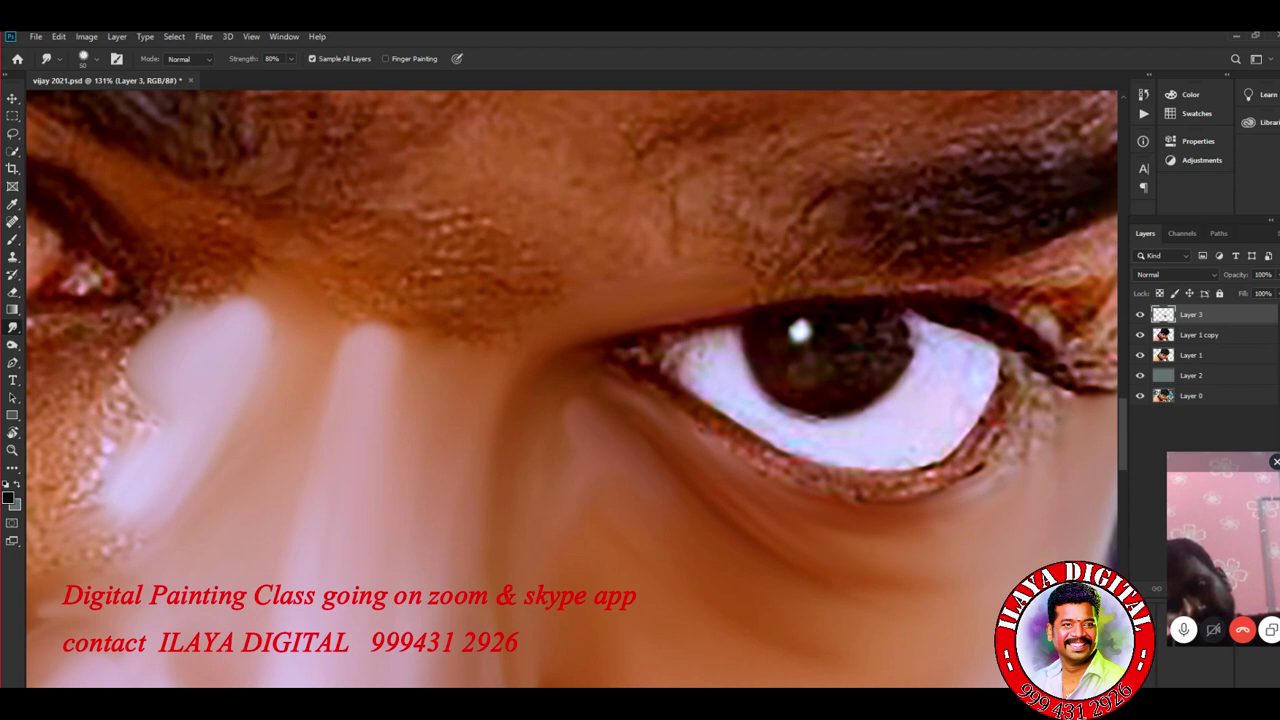
Step: Smudge the textured lower lid of the right eye and the skin around its outer corner into smooth bands
{"action": "left_click_drag", "start_coordinate": [928, 498], "coordinate": [940, 516]}
{"action": "left_click_drag", "start_coordinate": [694, 430], "coordinate": [750, 458]}
{"action": "left_click_drag", "start_coordinate": [884, 476], "coordinate": [942, 494]}
{"action": "left_click_drag", "start_coordinate": [1005, 440], "coordinate": [958, 485]}
{"action": "mouse_move", "coordinate": [1065, 392]}
{"action": "left_mouse_down"}
{"action": "mouse_move", "coordinate": [1000, 445]}
{"action": "mouse_move", "coordinate": [1040, 455]}
{"action": "mouse_move", "coordinate": [950, 505]}
{"action": "mouse_move", "coordinate": [962, 520]}
{"action": "left_mouse_up"}
{"action": "left_click_drag", "start_coordinate": [874, 546], "coordinate": [954, 568]}
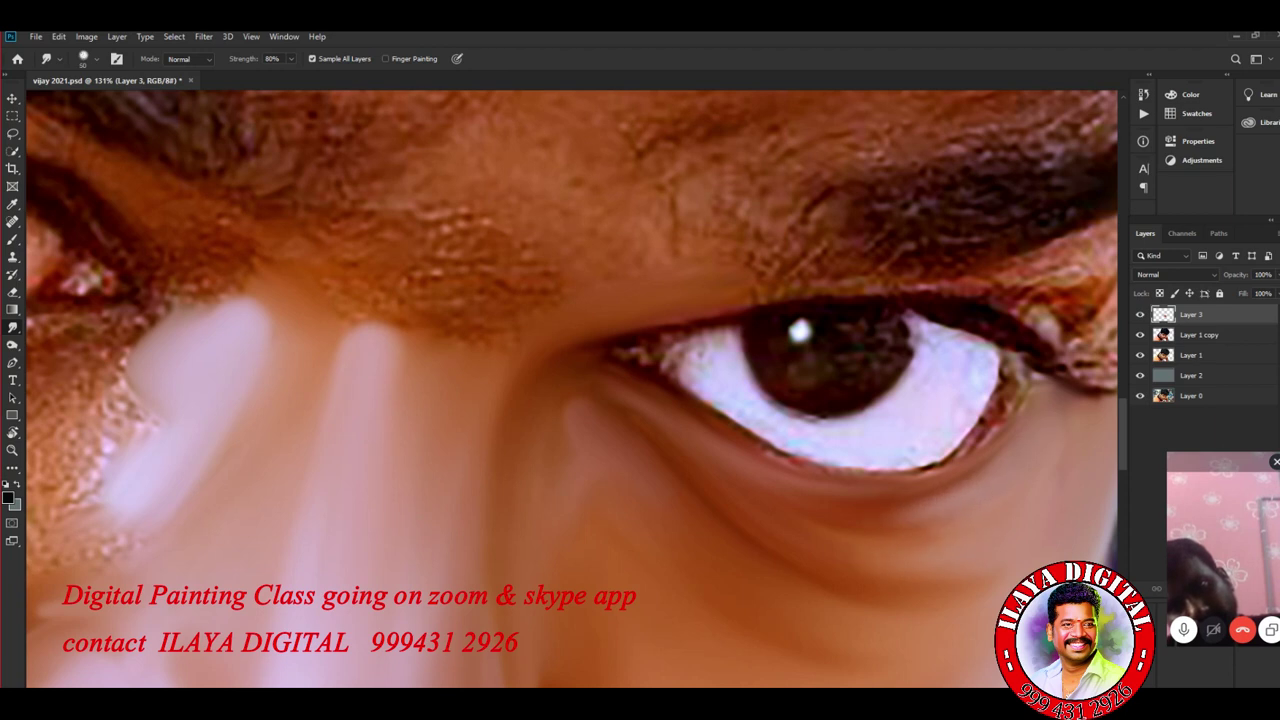
Step: Smooth the skin between the right eye's inner corner and the inner end of the eyebrow with the Smudge tool
{"action": "scroll", "coordinate": [577, 389], "scroll_direction": "down", "scroll_amount": 3}
{"action": "scroll", "coordinate": [577, 389], "scroll_direction": "right", "scroll_amount": 5}
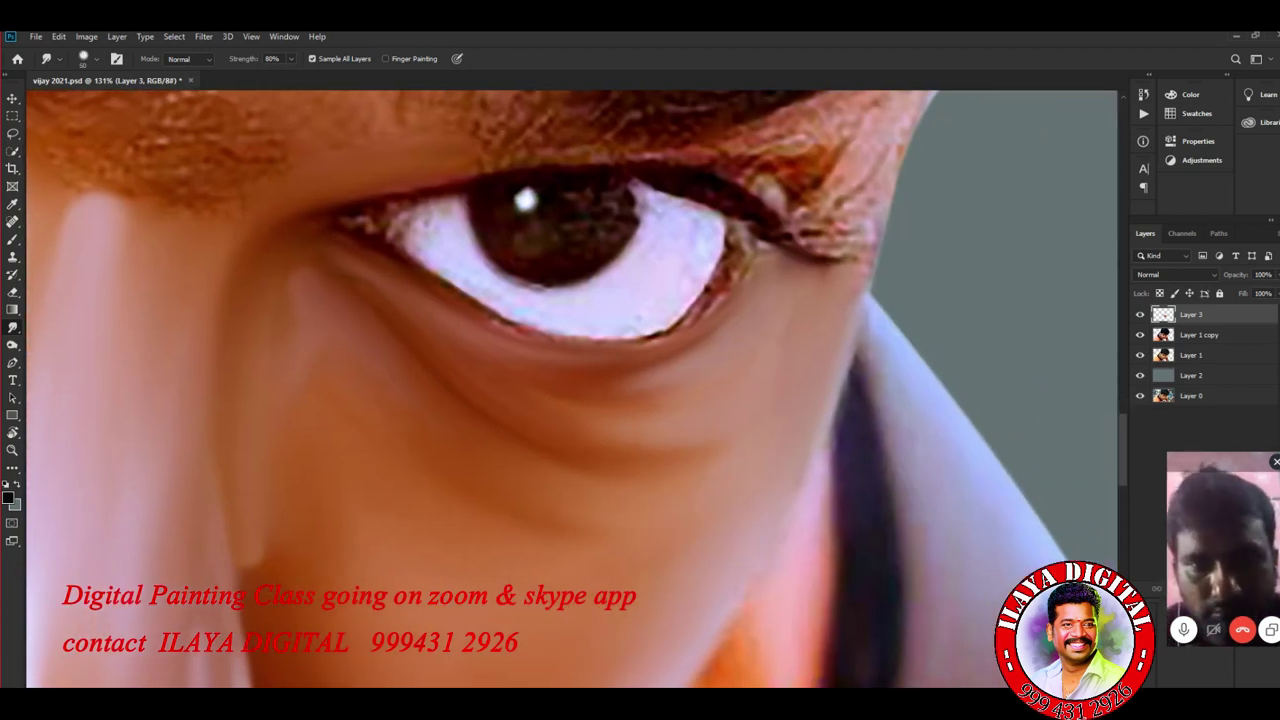
{"action": "scroll", "coordinate": [570, 390], "scroll_direction": "up", "scroll_amount": 3}
{"action": "left_click_drag", "start_coordinate": [360, 198], "coordinate": [440, 258]}
{"action": "left_click_drag", "start_coordinate": [332, 268], "coordinate": [302, 270]}
{"action": "left_click_drag", "start_coordinate": [520, 188], "coordinate": [558, 170]}
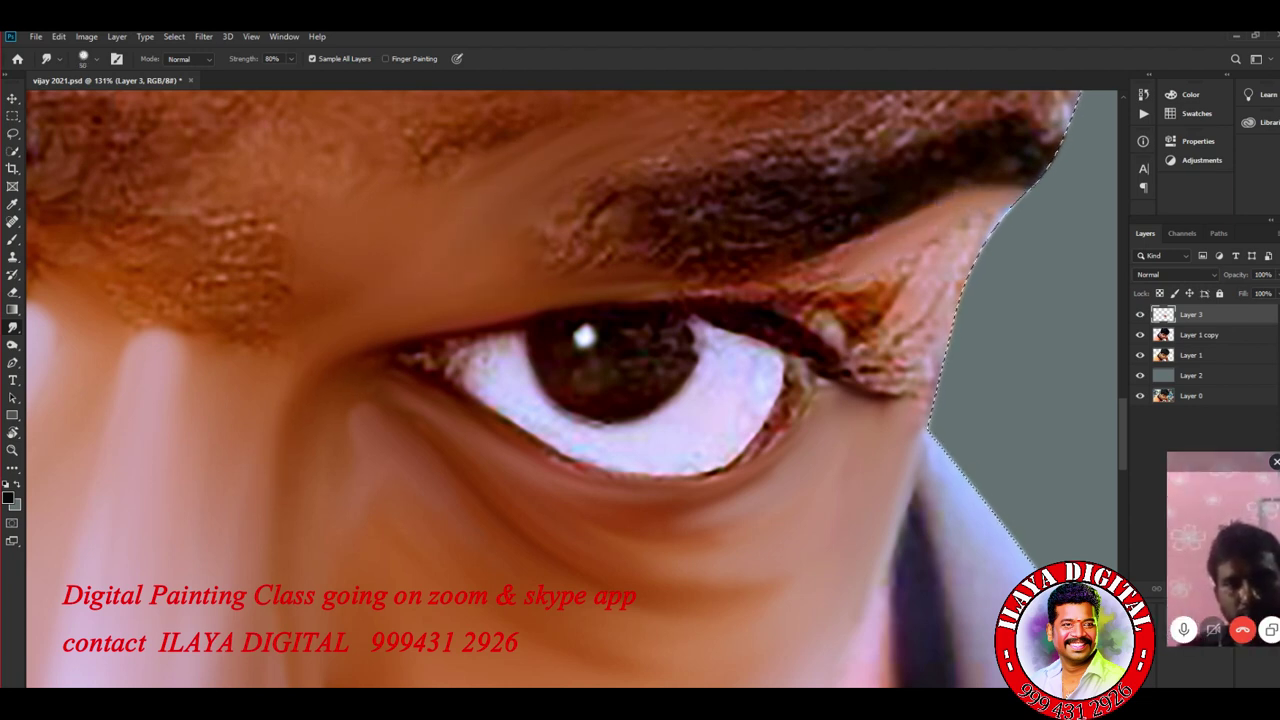
Step: Smudge the upper lid folds and dark crease at the right eye's outer corner, using a smaller brush for details
{"action": "mouse_move", "coordinate": [878, 305]}
{"action": "left_mouse_down"}
{"action": "mouse_move", "coordinate": [886, 360]}
{"action": "mouse_move", "coordinate": [868, 378]}
{"action": "mouse_move", "coordinate": [894, 402]}
{"action": "mouse_move", "coordinate": [850, 380]}
{"action": "mouse_move", "coordinate": [830, 350]}
{"action": "left_mouse_up"}
{"action": "mouse_move", "coordinate": [860, 250]}
{"action": "left_mouse_down"}
{"action": "mouse_move", "coordinate": [778, 286]}
{"action": "mouse_move", "coordinate": [790, 262]}
{"action": "left_mouse_up"}
{"action": "left_click_drag", "start_coordinate": [758, 295], "coordinate": [812, 318]}
{"action": "left_click_drag", "start_coordinate": [890, 272], "coordinate": [812, 288]}
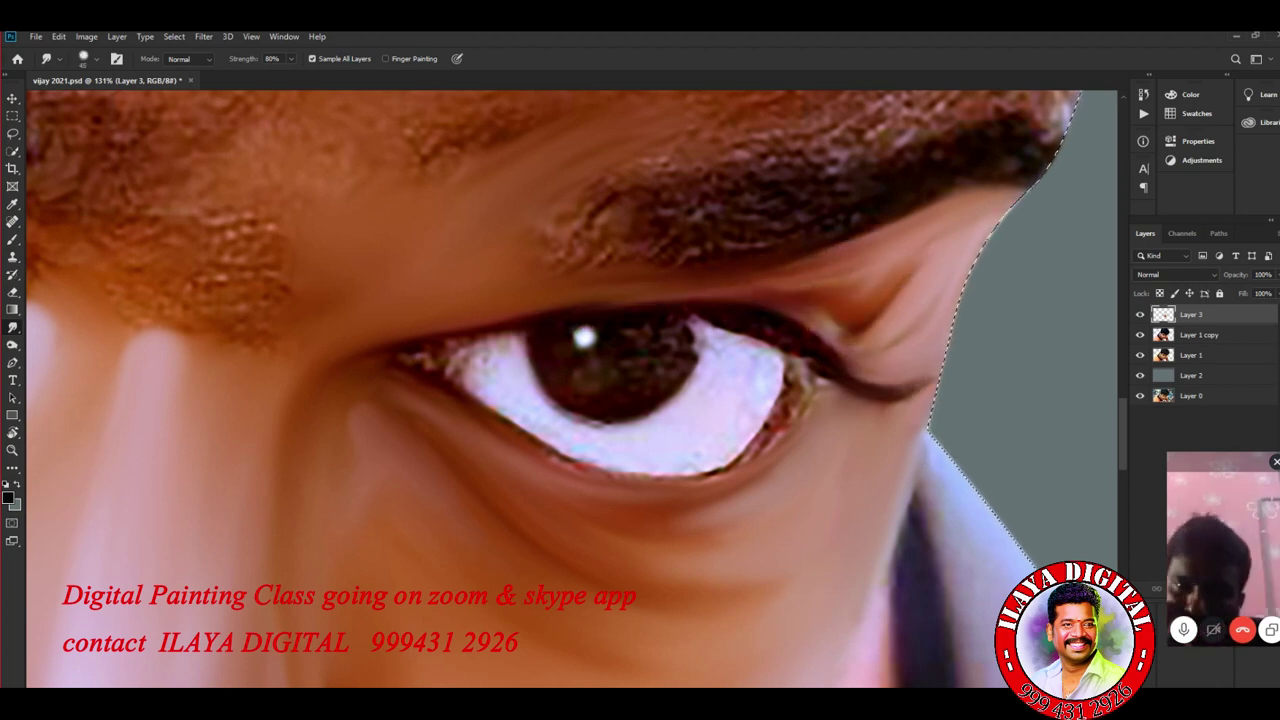
{"action": "mouse_move", "coordinate": [892, 322]}
{"action": "left_mouse_down"}
{"action": "mouse_move", "coordinate": [858, 338]}
{"action": "mouse_move", "coordinate": [854, 364]}
{"action": "left_mouse_up"}
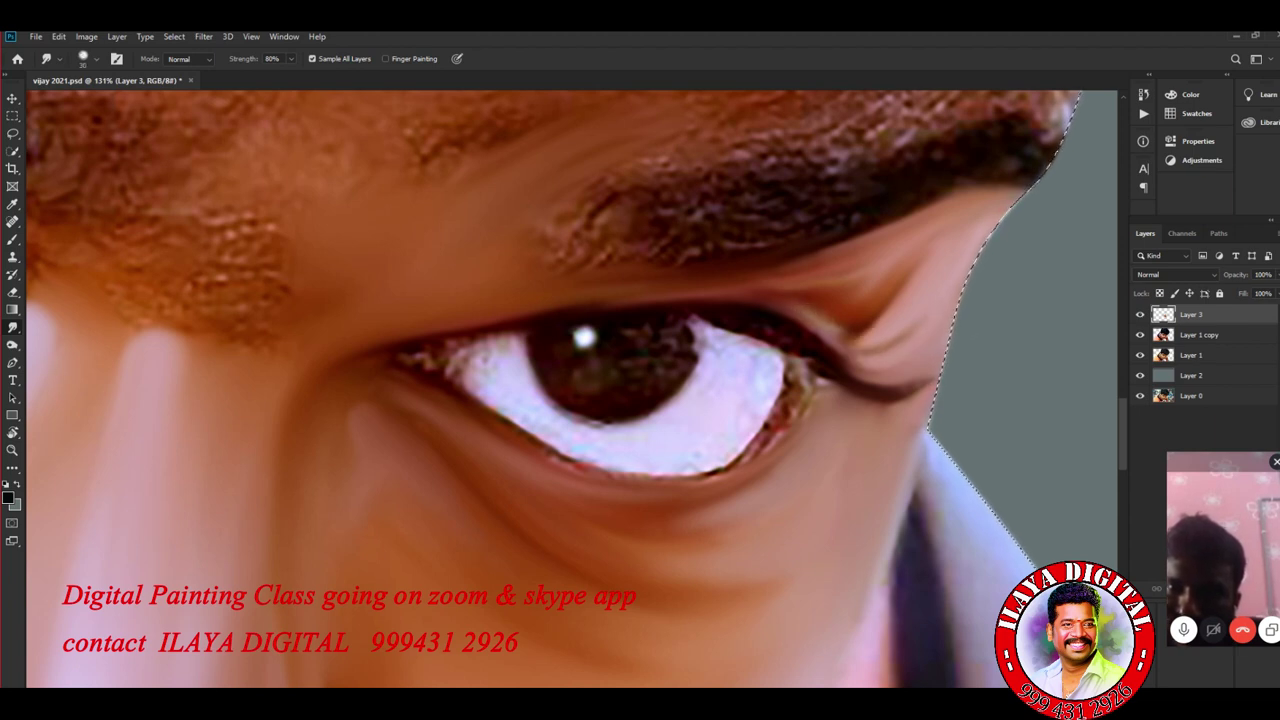
{"action": "mouse_move", "coordinate": [876, 328]}
{"action": "left_mouse_down"}
{"action": "mouse_move", "coordinate": [840, 334]}
{"action": "mouse_move", "coordinate": [892, 330]}
{"action": "left_mouse_up"}
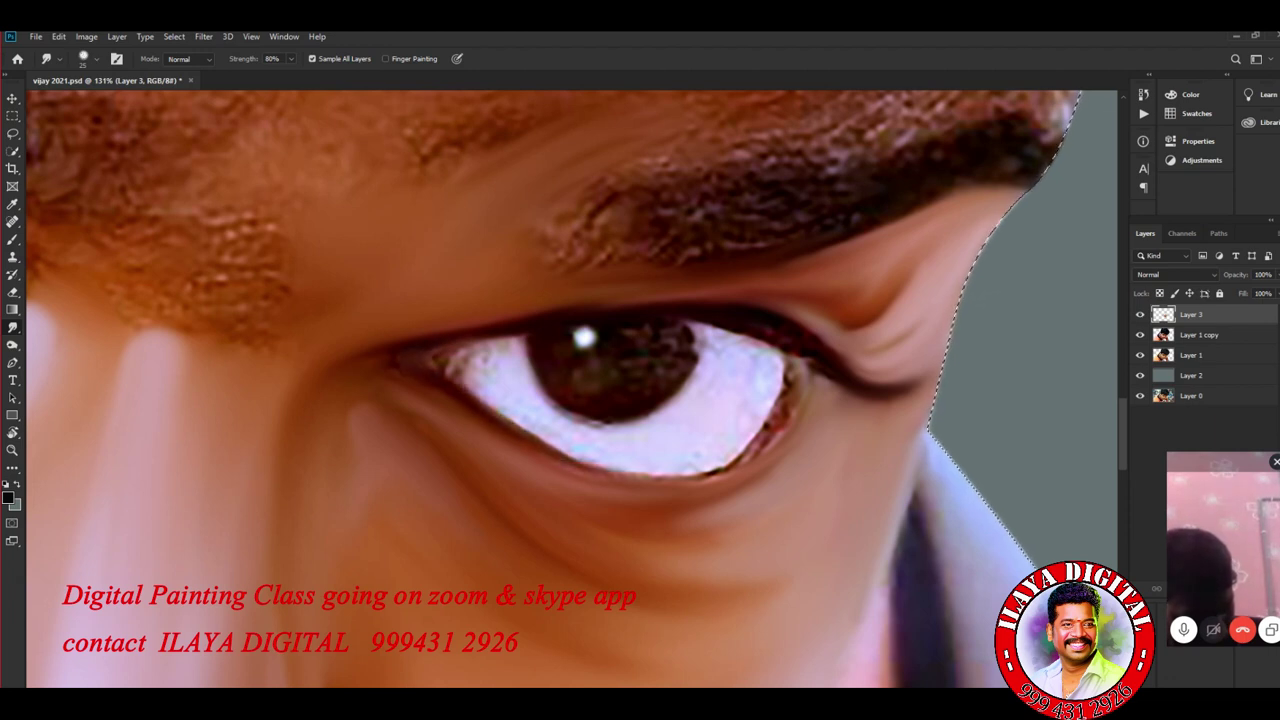
Step: Smudge a continuous dark outline along the right eye's lower lid and around its outer corner
{"action": "left_click_drag", "start_coordinate": [570, 455], "coordinate": [716, 485]}
{"action": "mouse_move", "coordinate": [800, 358]}
{"action": "left_mouse_down"}
{"action": "mouse_move", "coordinate": [770, 435]}
{"action": "mouse_move", "coordinate": [715, 475]}
{"action": "mouse_move", "coordinate": [775, 420]}
{"action": "mouse_move", "coordinate": [735, 460]}
{"action": "left_mouse_up"}
{"action": "mouse_move", "coordinate": [780, 385]}
{"action": "left_mouse_down"}
{"action": "mouse_move", "coordinate": [690, 485]}
{"action": "mouse_move", "coordinate": [760, 430]}
{"action": "left_mouse_up"}
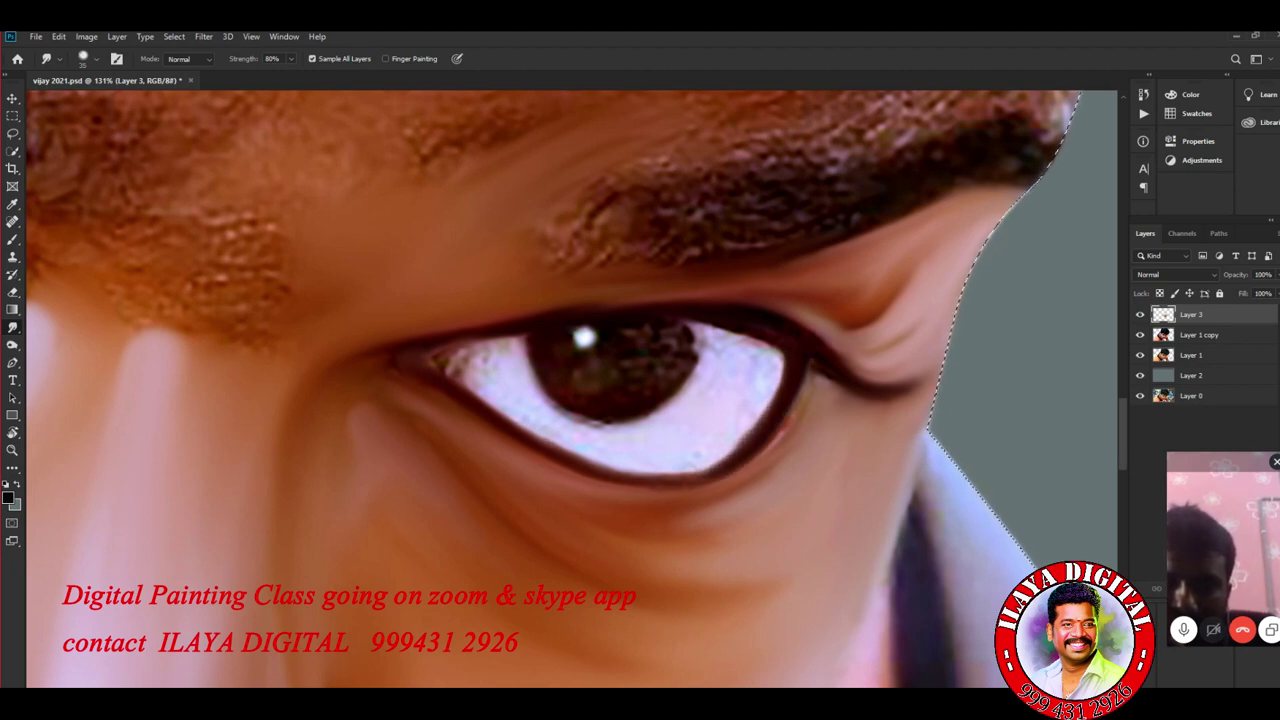
{"action": "mouse_move", "coordinate": [890, 400]}
{"action": "left_mouse_down"}
{"action": "mouse_move", "coordinate": [850, 385]}
{"action": "mouse_move", "coordinate": [690, 475]}
{"action": "mouse_move", "coordinate": [560, 450]}
{"action": "left_mouse_up"}
{"action": "mouse_move", "coordinate": [710, 465]}
{"action": "left_mouse_down"}
{"action": "mouse_move", "coordinate": [650, 480]}
{"action": "mouse_move", "coordinate": [765, 414]}
{"action": "left_mouse_up"}
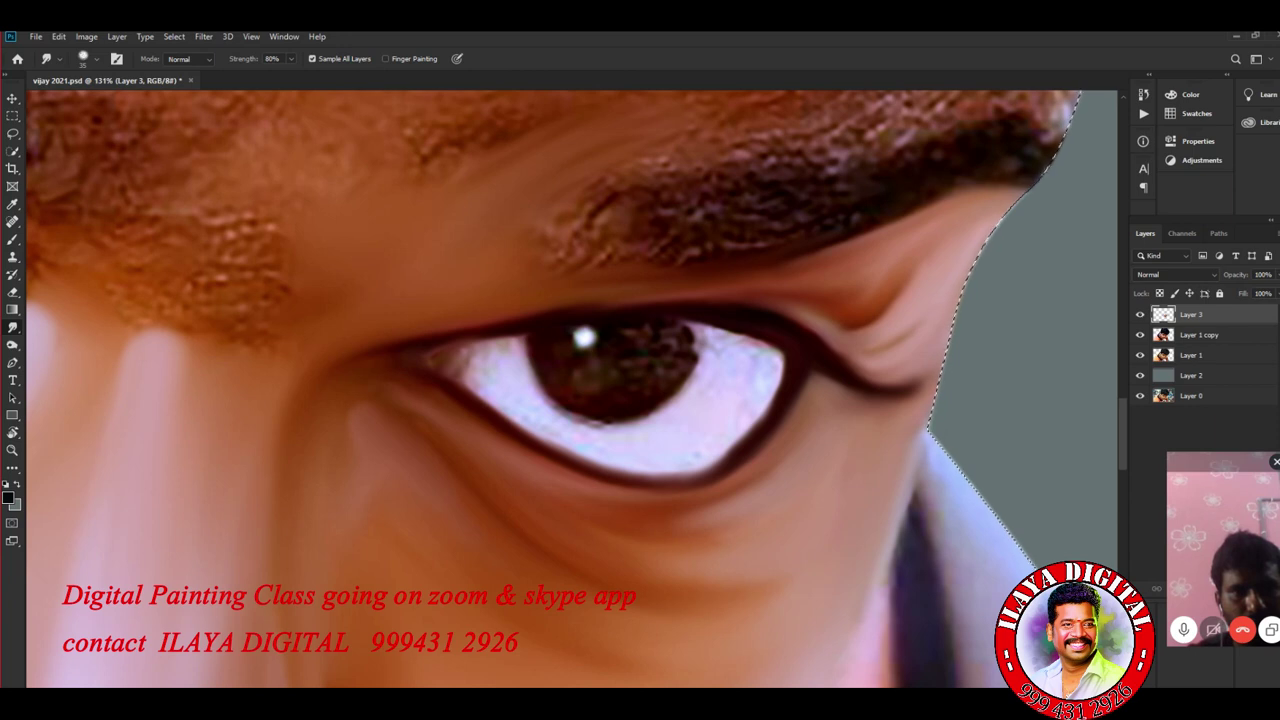
Step: Enlarge the Smudge brush to 125 and blend the forehead skin between the brows and above the right eyebrow
{"action": "scroll", "coordinate": [570, 390], "scroll_direction": "down", "scroll_amount": 3}
{"action": "scroll", "coordinate": [570, 390], "scroll_direction": "up", "scroll_amount": 1}
{"action": "scroll", "coordinate": [570, 390], "scroll_direction": "up", "scroll_amount": 1}
{"action": "mouse_move", "coordinate": [430, 460]}
{"action": "left_mouse_down"}
{"action": "mouse_move", "coordinate": [480, 490]}
{"action": "mouse_move", "coordinate": [476, 530]}
{"action": "mouse_move", "coordinate": [478, 412]}
{"action": "mouse_move", "coordinate": [444, 330]}
{"action": "mouse_move", "coordinate": [550, 306]}
{"action": "left_mouse_up"}
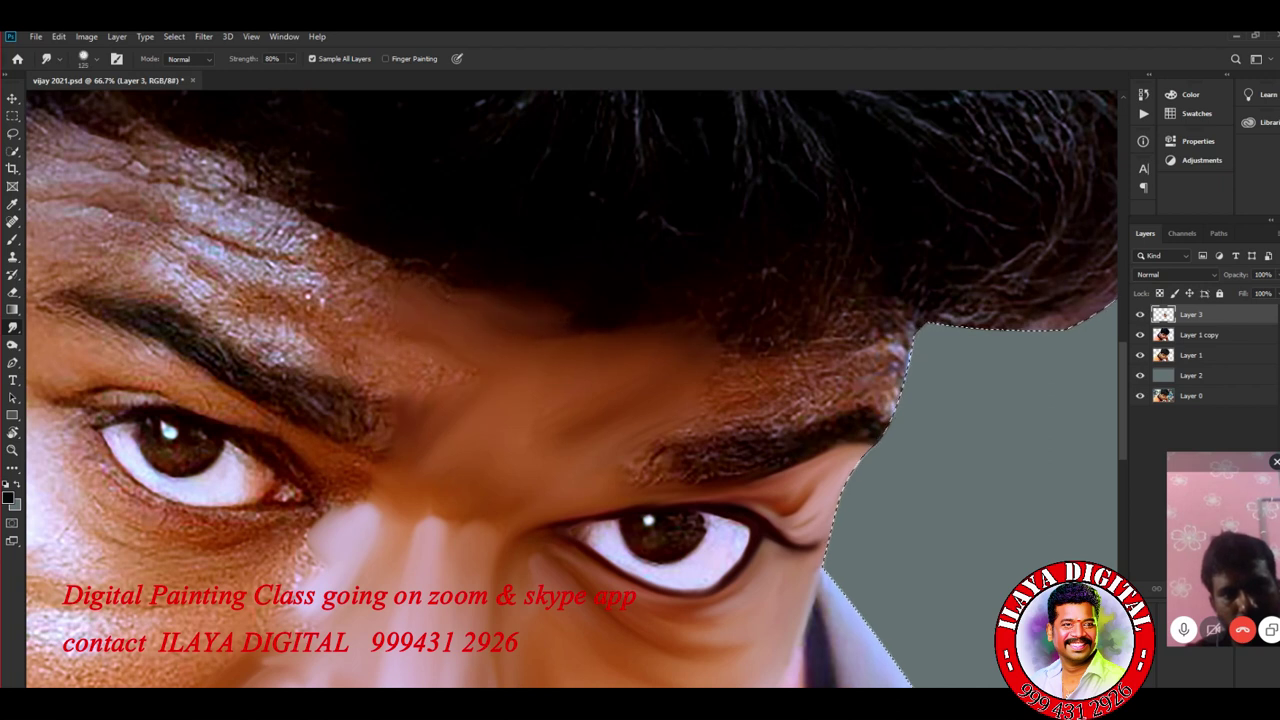
{"action": "left_click_drag", "start_coordinate": [380, 386], "coordinate": [372, 340]}
{"action": "mouse_move", "coordinate": [730, 400]}
{"action": "left_mouse_down"}
{"action": "mouse_move", "coordinate": [800, 390]}
{"action": "mouse_move", "coordinate": [900, 350]}
{"action": "mouse_move", "coordinate": [905, 330]}
{"action": "left_mouse_up"}
{"action": "left_click_drag", "start_coordinate": [890, 420], "coordinate": [810, 400]}
{"action": "left_click_drag", "start_coordinate": [740, 436], "coordinate": [860, 408]}
{"action": "mouse_move", "coordinate": [790, 350]}
{"action": "left_mouse_down"}
{"action": "mouse_move", "coordinate": [840, 372]}
{"action": "mouse_move", "coordinate": [900, 345]}
{"action": "left_mouse_up"}
{"action": "left_click_drag", "start_coordinate": [810, 362], "coordinate": [890, 340]}
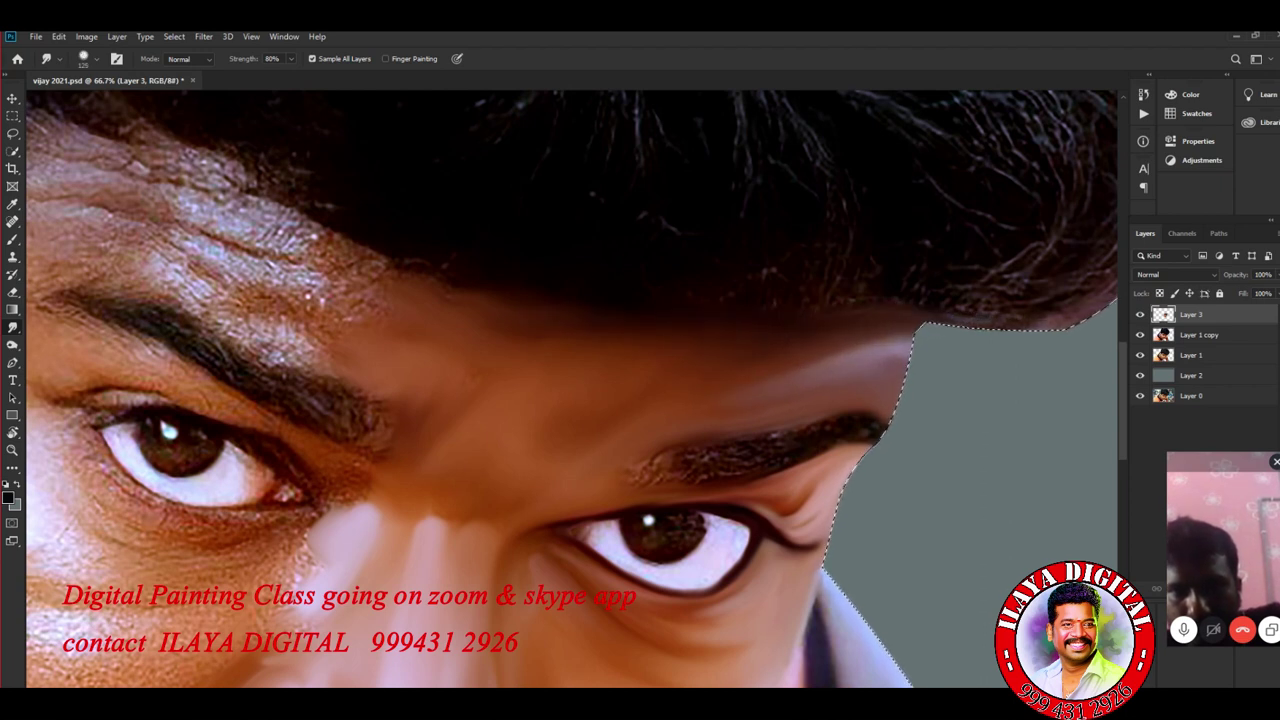
Step: Smudge the right eyebrow hairs along their growth direction with a small brush, softening the brow's inner end
{"action": "scroll", "coordinate": [860, 600], "scroll_direction": "up", "scroll_amount": 3}
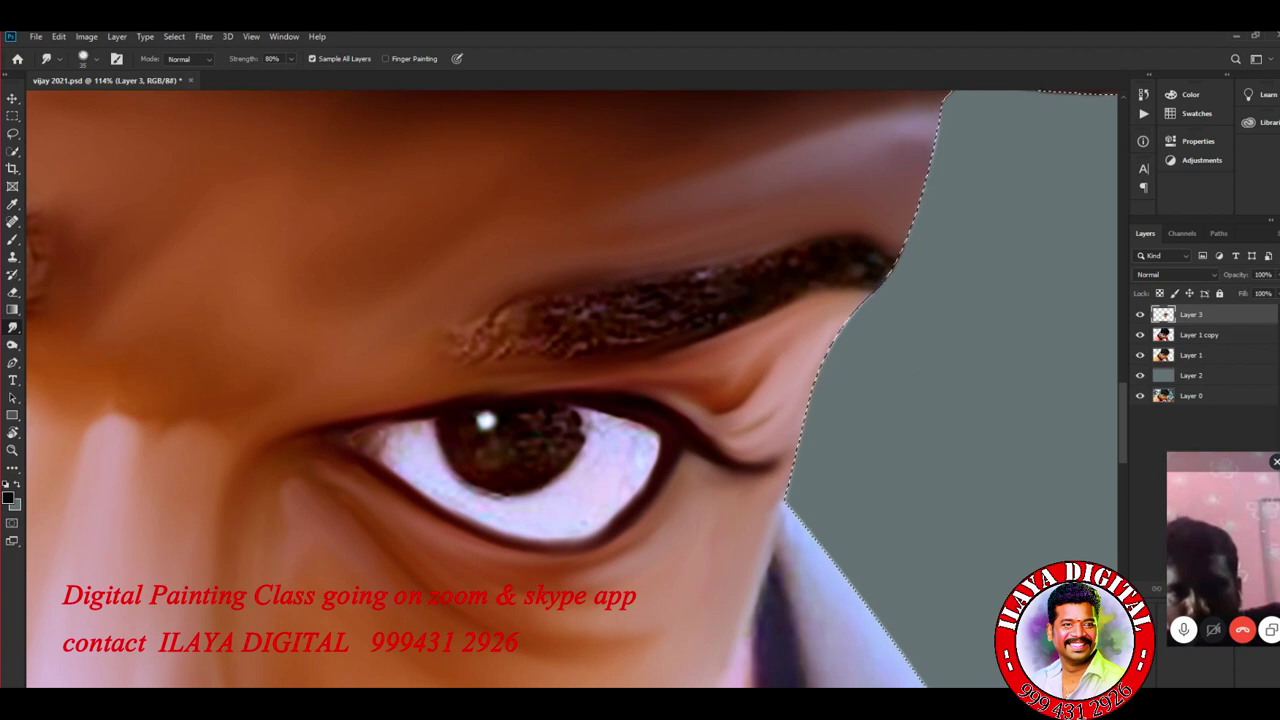
{"action": "mouse_move", "coordinate": [450, 345]}
{"action": "left_mouse_down"}
{"action": "mouse_move", "coordinate": [590, 335]}
{"action": "mouse_move", "coordinate": [710, 275]}
{"action": "mouse_move", "coordinate": [890, 250]}
{"action": "left_mouse_up"}
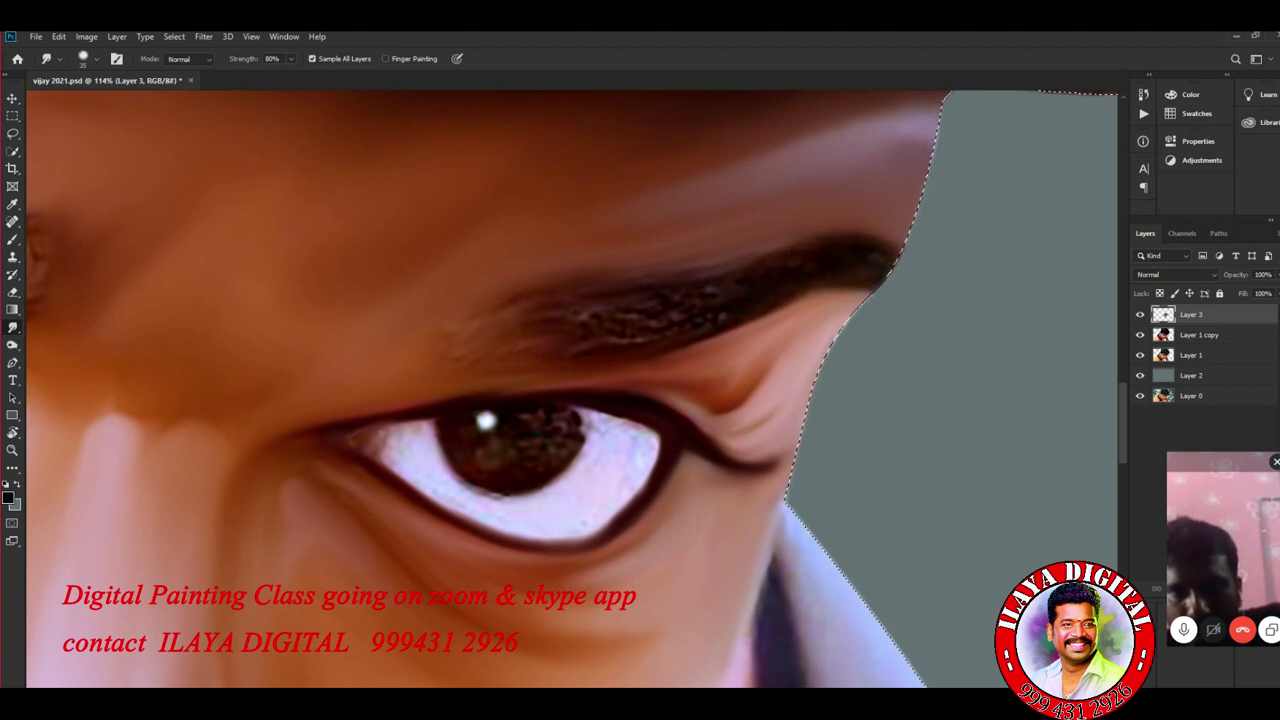
{"action": "mouse_move", "coordinate": [462, 345]}
{"action": "left_mouse_down"}
{"action": "mouse_move", "coordinate": [544, 330]}
{"action": "mouse_move", "coordinate": [506, 310]}
{"action": "left_mouse_up"}
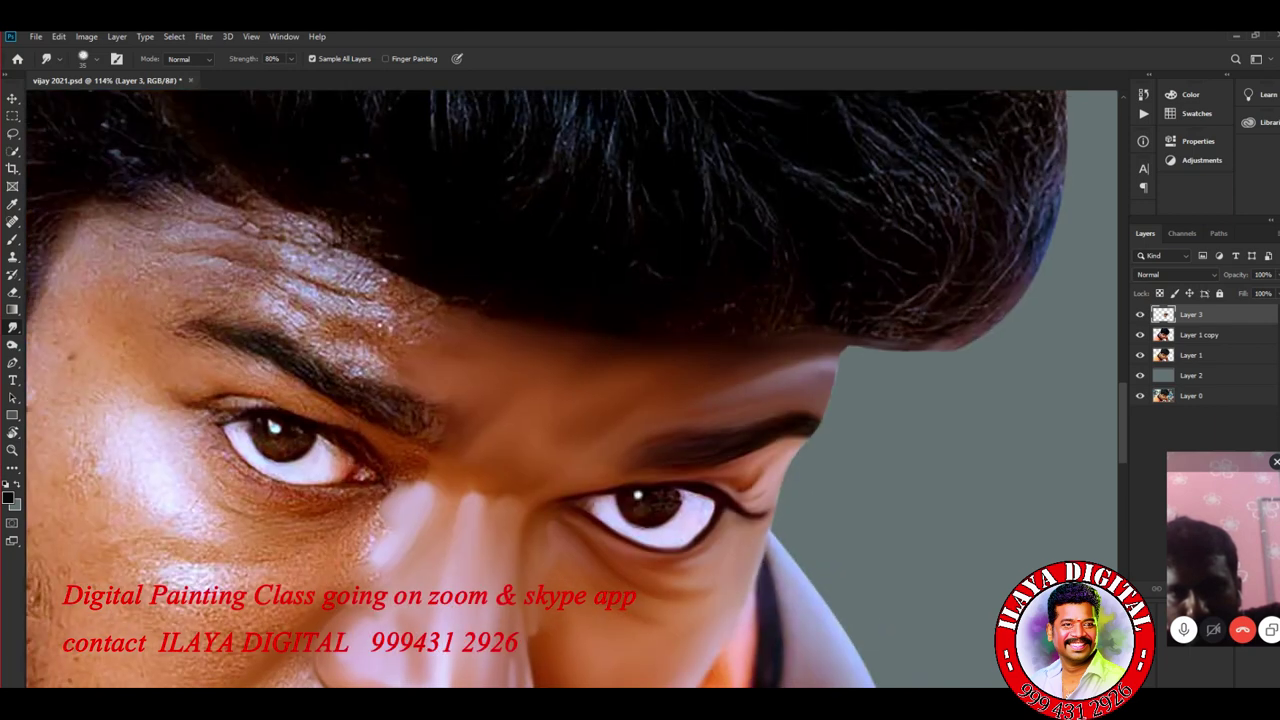
Step: Smudge the grainy skin between the right nostril, the cheek and the upper edge of the moustache
{"action": "scroll", "coordinate": [570, 390], "scroll_direction": "down", "scroll_amount": 10}
{"action": "key", "text": "p"}
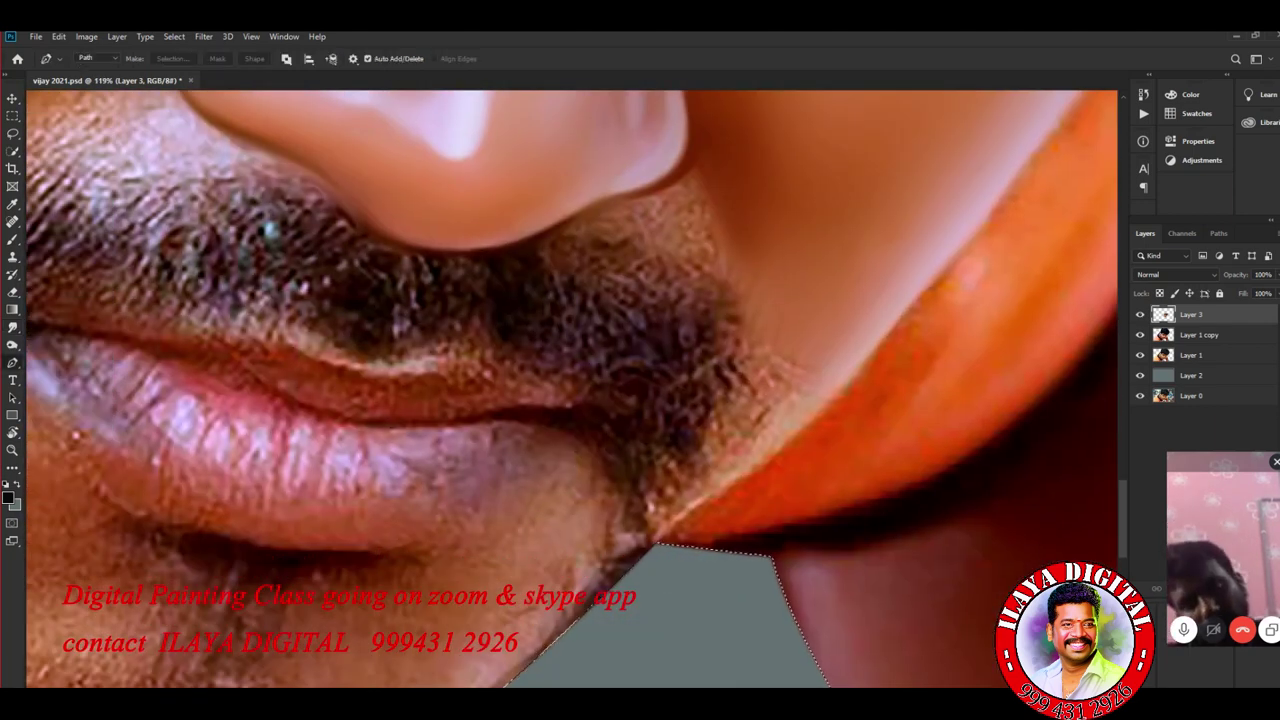
{"action": "key", "text": "r"}
{"action": "mouse_move", "coordinate": [610, 248]}
{"action": "left_mouse_down"}
{"action": "mouse_move", "coordinate": [575, 238]}
{"action": "mouse_move", "coordinate": [640, 230]}
{"action": "left_mouse_up"}
{"action": "left_click_drag", "start_coordinate": [690, 192], "coordinate": [680, 175]}
{"action": "left_click_drag", "start_coordinate": [710, 275], "coordinate": [700, 200]}
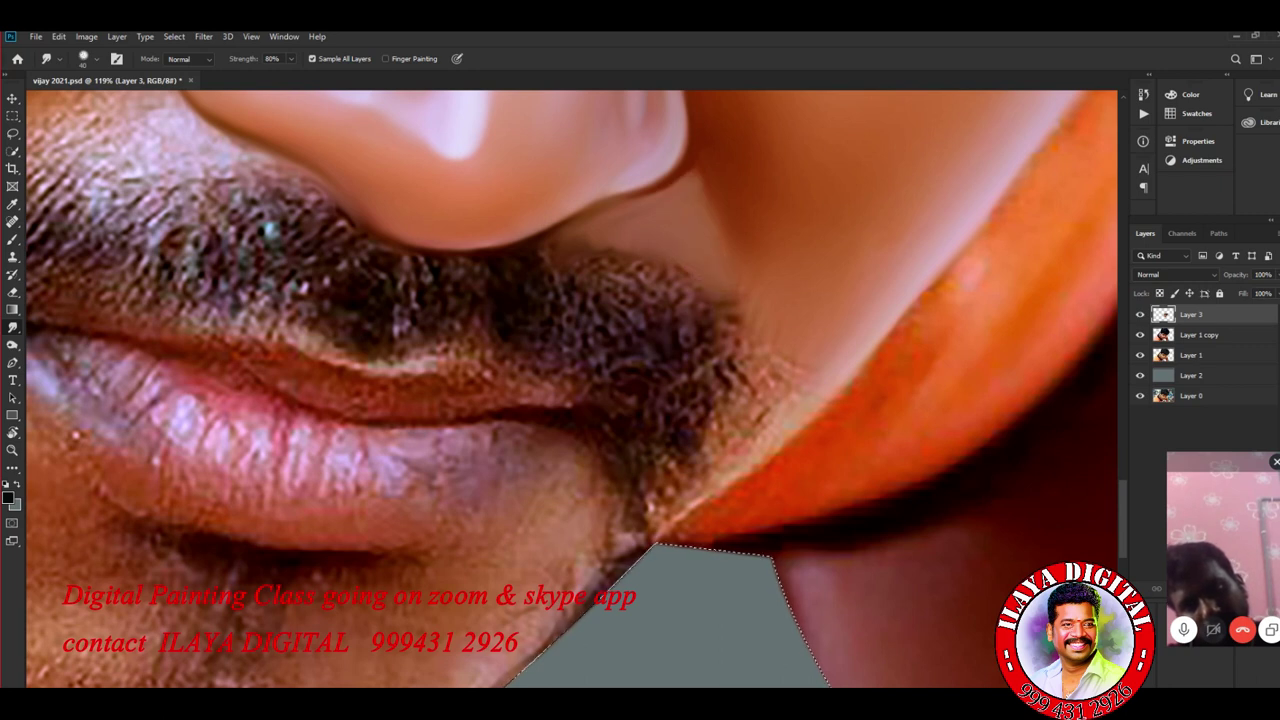
Step: Refine the skin patch under the right nostril by smudging its moustache edge and the fold beside the cheek
{"action": "scroll", "coordinate": [570, 390], "scroll_direction": "up", "scroll_amount": 5}
{"action": "scroll", "coordinate": [570, 390], "scroll_direction": "up", "scroll_amount": 3}
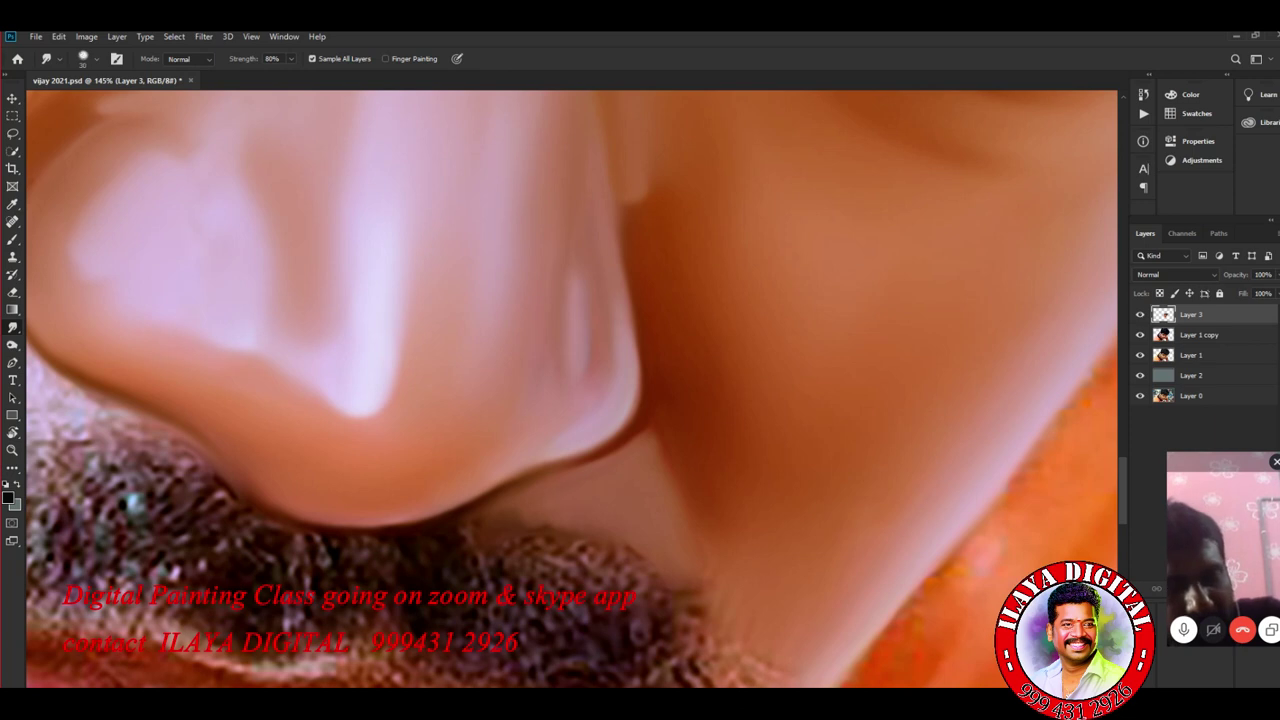
{"action": "left_click_drag", "start_coordinate": [512, 510], "coordinate": [480, 520]}
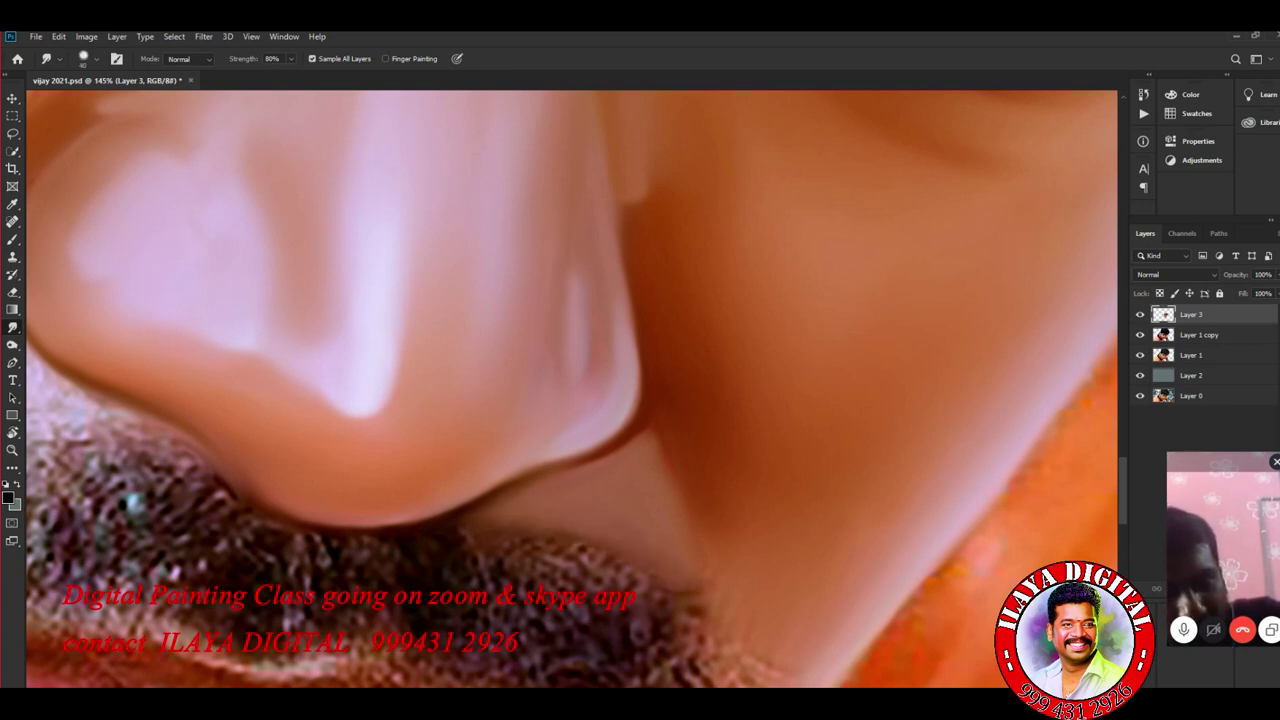
{"action": "left_click_drag", "start_coordinate": [680, 585], "coordinate": [696, 610]}
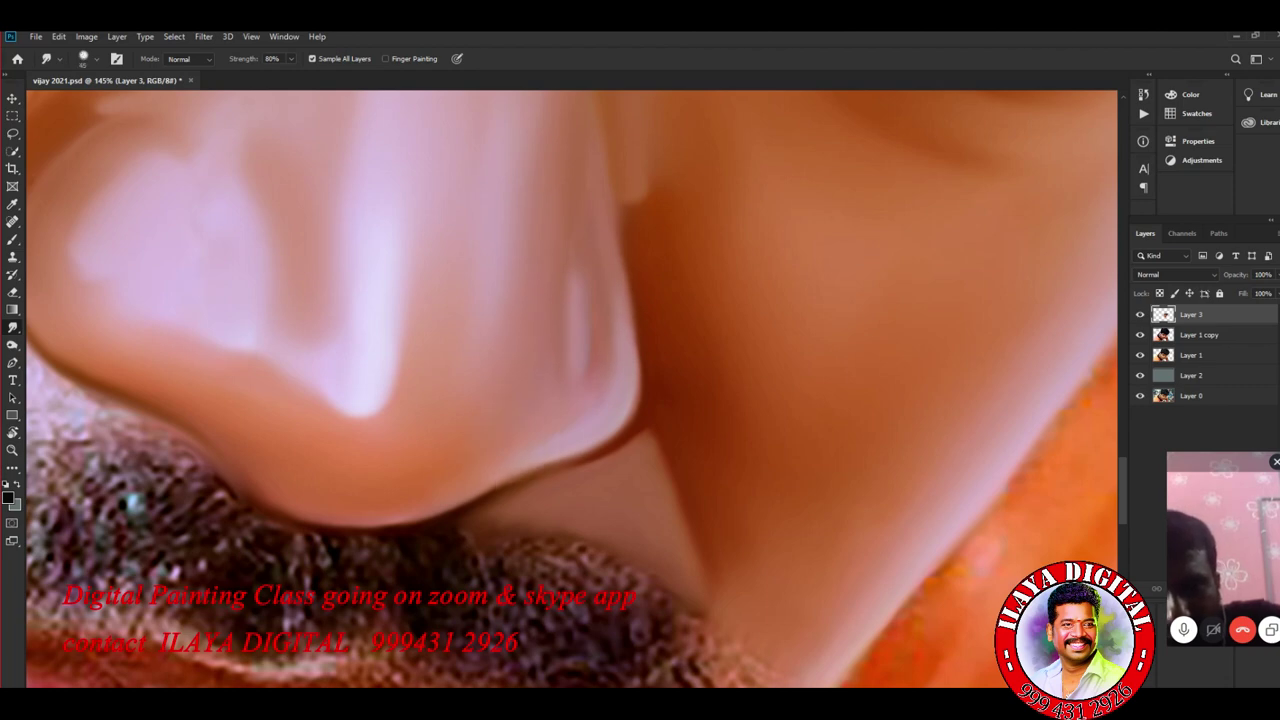
Step: Smudge the brown smile fold from the left nostril wing down towards the outer end of the moustache
{"action": "scroll", "coordinate": [572, 389], "scroll_direction": "down", "scroll_amount": 5}
{"action": "scroll", "coordinate": [640, 380], "scroll_direction": "up", "scroll_amount": 4}
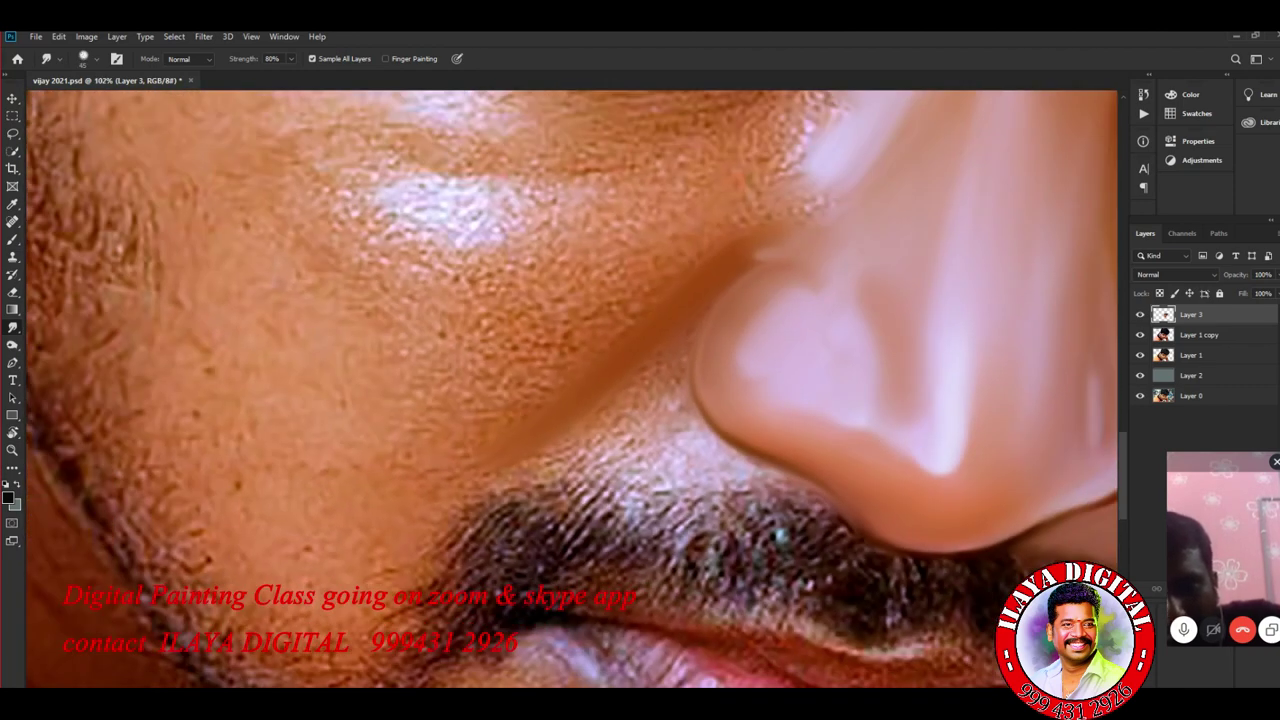
{"action": "scroll", "coordinate": [720, 350], "scroll_direction": "up", "scroll_amount": 2}
{"action": "left_click_drag", "start_coordinate": [744, 233], "coordinate": [763, 217]}
{"action": "left_click_drag", "start_coordinate": [505, 443], "coordinate": [430, 488]}
Step: Blend the pale grainy skin between the left smile fold, the nostril wing and the moustache into a smooth patch
{"action": "mouse_move", "coordinate": [674, 436]}
{"action": "left_mouse_down"}
{"action": "mouse_move", "coordinate": [660, 474]}
{"action": "mouse_move", "coordinate": [610, 490]}
{"action": "left_mouse_up"}
{"action": "left_click_drag", "start_coordinate": [668, 405], "coordinate": [520, 488]}
{"action": "left_click_drag", "start_coordinate": [625, 390], "coordinate": [480, 505]}
{"action": "mouse_move", "coordinate": [555, 430]}
{"action": "left_mouse_down"}
{"action": "mouse_move", "coordinate": [470, 495]}
{"action": "mouse_move", "coordinate": [605, 496]}
{"action": "mouse_move", "coordinate": [755, 474]}
{"action": "mouse_move", "coordinate": [790, 505]}
{"action": "left_mouse_up"}
{"action": "left_click_drag", "start_coordinate": [710, 505], "coordinate": [465, 498]}
{"action": "mouse_move", "coordinate": [610, 385]}
{"action": "left_mouse_down"}
{"action": "mouse_move", "coordinate": [560, 420]}
{"action": "mouse_move", "coordinate": [670, 315]}
{"action": "left_mouse_up"}
{"action": "mouse_move", "coordinate": [672, 425]}
{"action": "left_mouse_down"}
{"action": "mouse_move", "coordinate": [650, 340]}
{"action": "mouse_move", "coordinate": [620, 360]}
{"action": "left_mouse_up"}
{"action": "left_click_drag", "start_coordinate": [588, 440], "coordinate": [680, 300]}
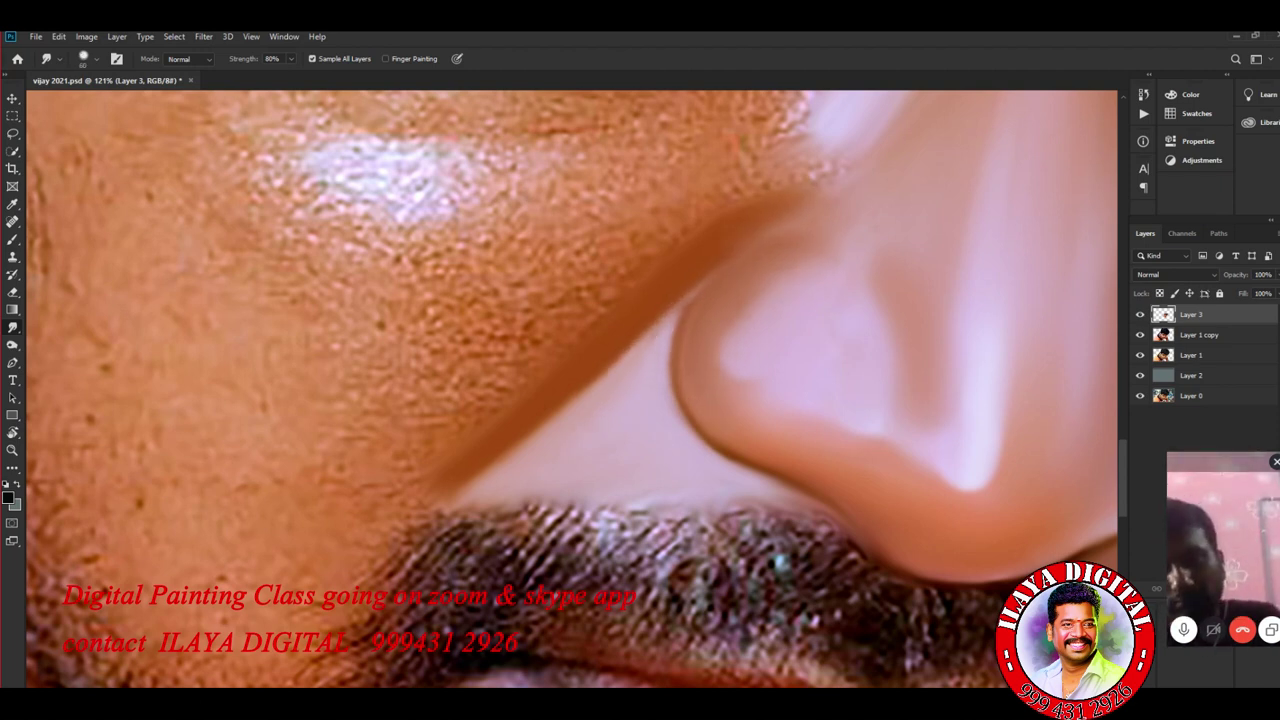
{"action": "scroll", "coordinate": [456, 459], "scroll_direction": "down", "scroll_amount": 5}
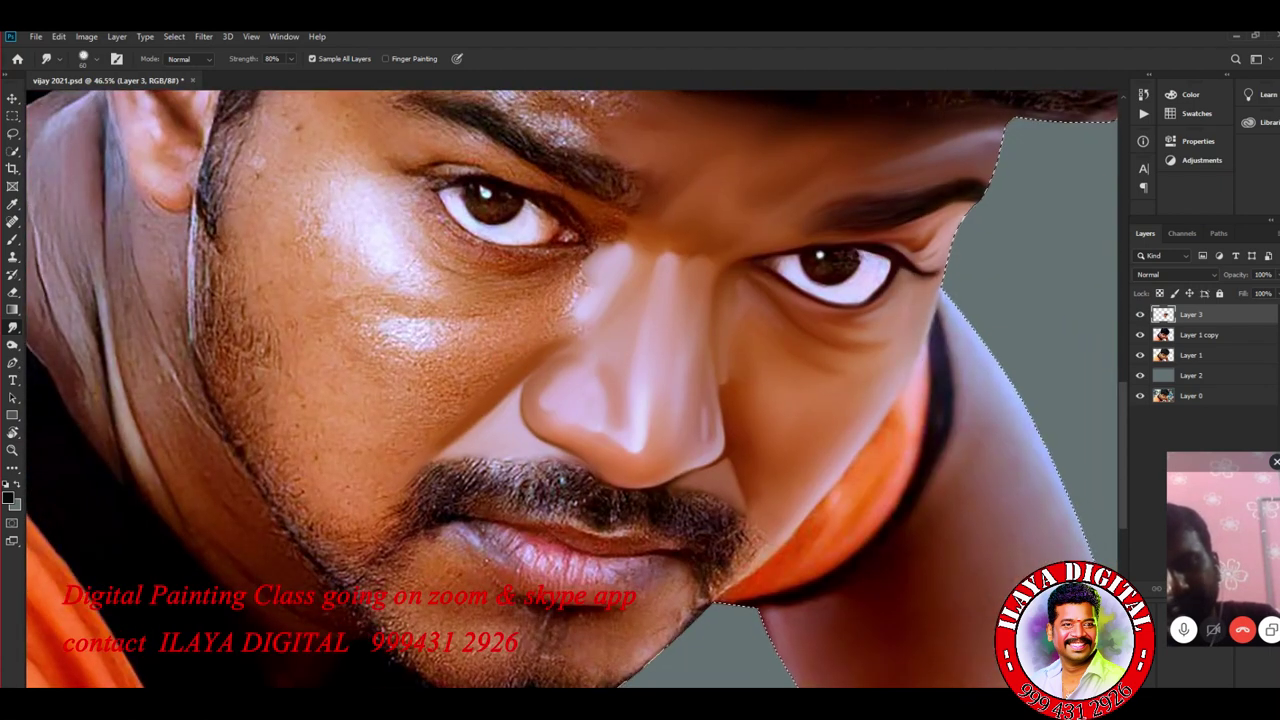
{"action": "key", "text": "ctrl+comma"}
{"action": "key", "text": "ctrl+comma"}
Step: Draw an elliptical selection around the right eye's iris and align it with the iris's left and lower edges
{"action": "scroll", "coordinate": [924, 225], "scroll_direction": "up", "scroll_amount": 6}
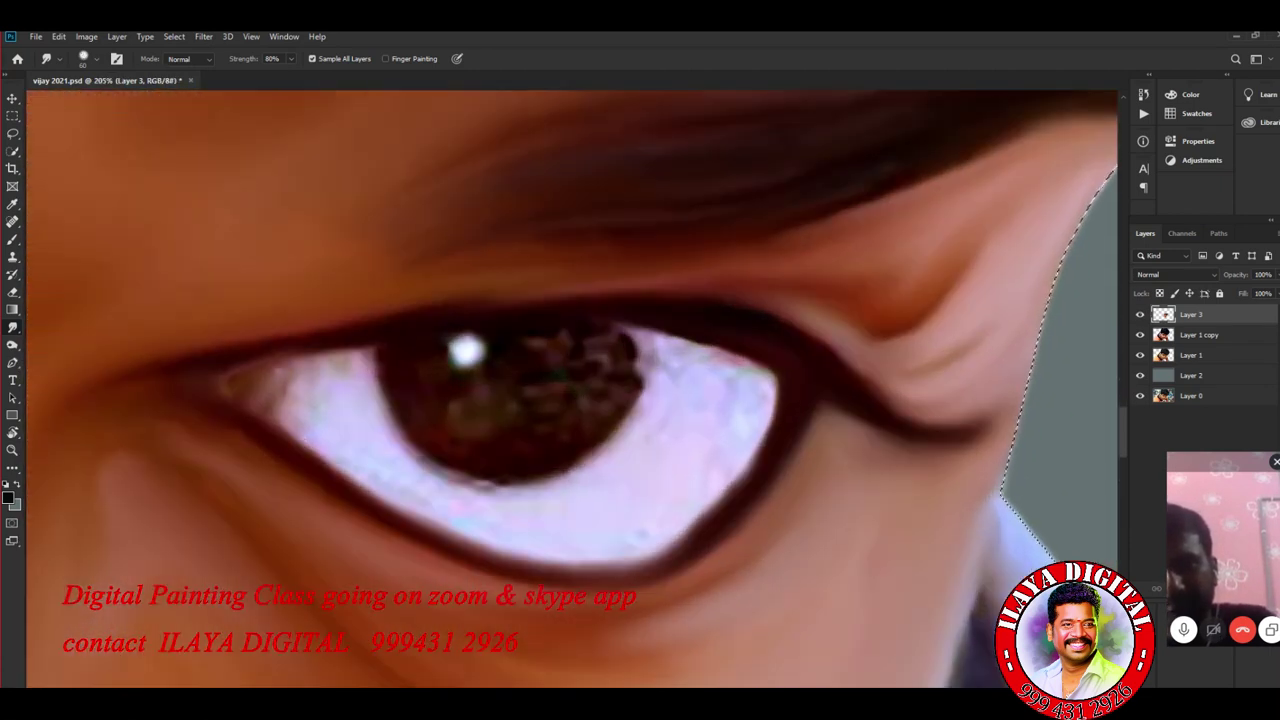
{"action": "left_click", "coordinate": [13, 116]}
{"action": "left_click", "coordinate": [80, 129]}
{"action": "left_click_drag", "start_coordinate": [465, 316], "coordinate": [548, 305]}
{"action": "left_click_drag", "start_coordinate": [471, 271], "coordinate": [727, 612]}
{"action": "key", "text": "shift+alt+l"}
{"action": "key", "text": "shift+alt+n"}
{"action": "left_click_drag", "start_coordinate": [619, 419], "coordinate": [556, 296]}
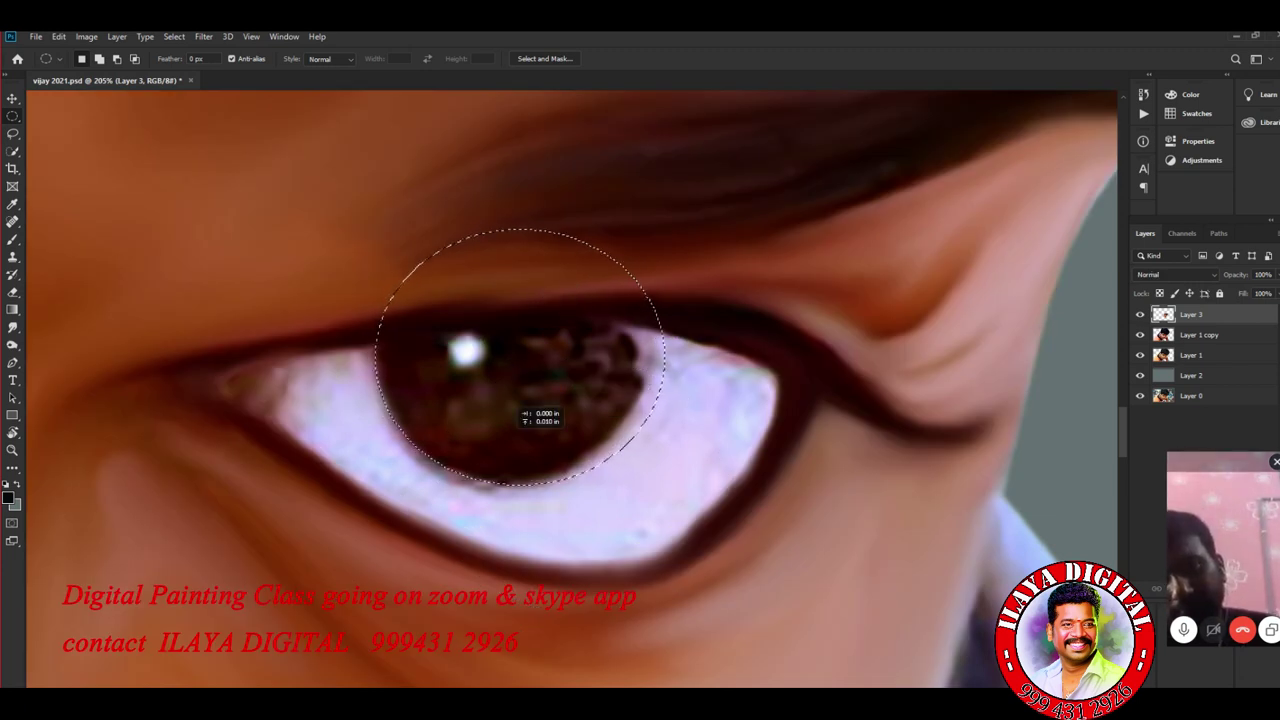
Step: Set the Smudge brush size to 31 and smooth the left and lower rim of the iris inside the selection
{"action": "key", "text": "r"}
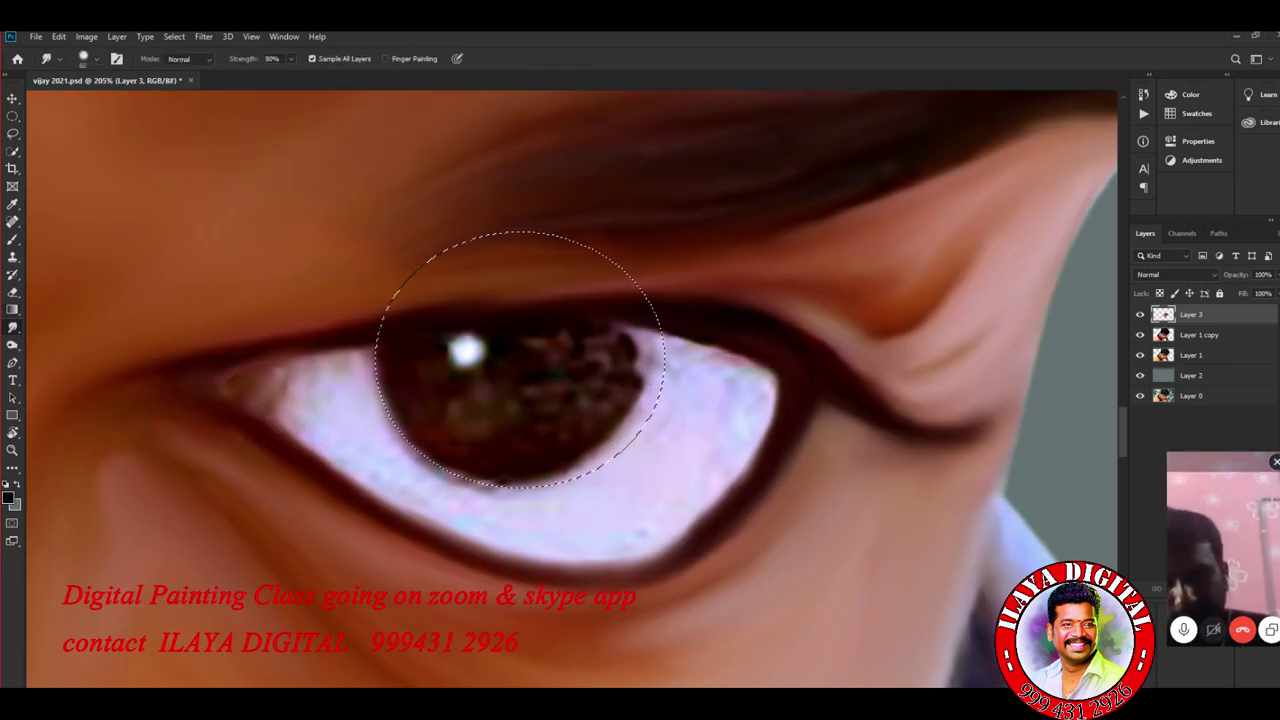
{"action": "left_click", "coordinate": [83, 58]}
{"action": "left_click_drag", "start_coordinate": [90, 86], "coordinate": [62, 86]}
{"action": "key", "text": "Return"}
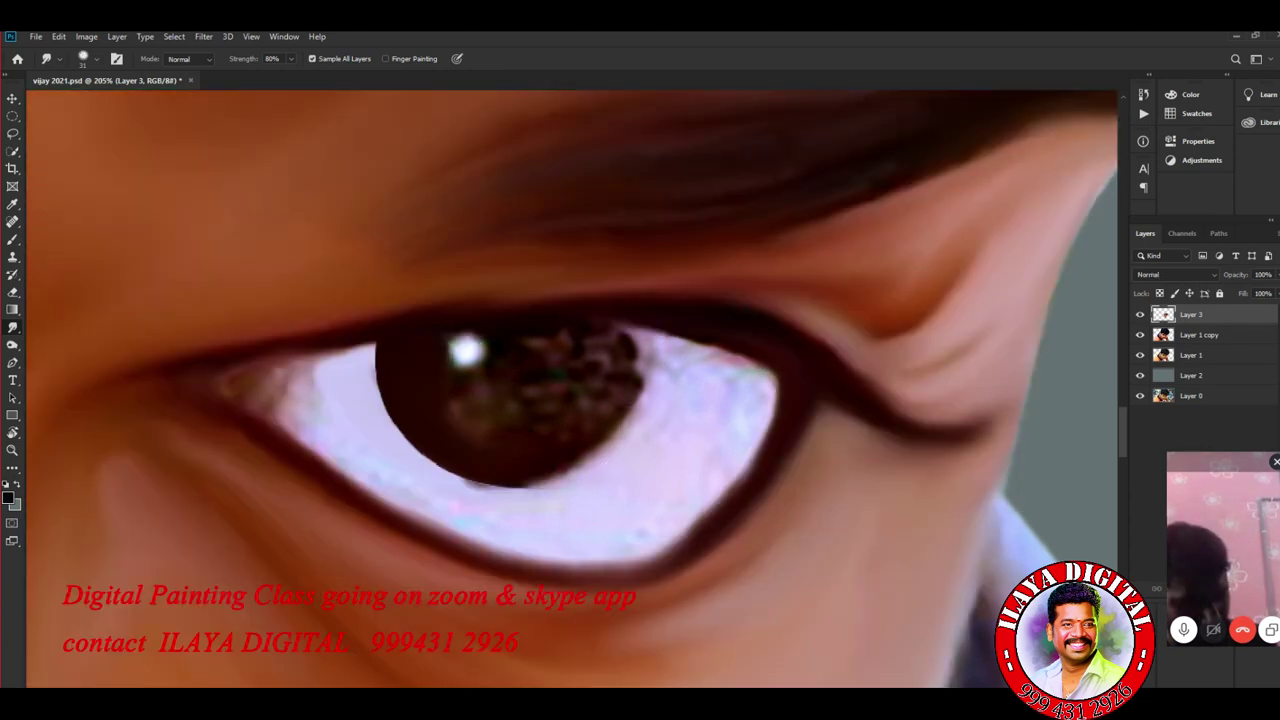
Step: Fit a new elliptical selection to the iris's right edge, smudge the rim inside it and remove the selection
{"action": "key", "text": "m"}
{"action": "right_click", "coordinate": [12, 115]}
{"action": "left_click", "coordinate": [80, 127]}
{"action": "mouse_move", "coordinate": [500, 345]}
{"action": "left_mouse_down"}
{"action": "mouse_move", "coordinate": [565, 378]}
{"action": "mouse_move", "coordinate": [645, 475]}
{"action": "mouse_move", "coordinate": [606, 322]}
{"action": "mouse_move", "coordinate": [625, 350]}
{"action": "mouse_move", "coordinate": [600, 465]}
{"action": "left_mouse_up"}
{"action": "key", "text": "r"}
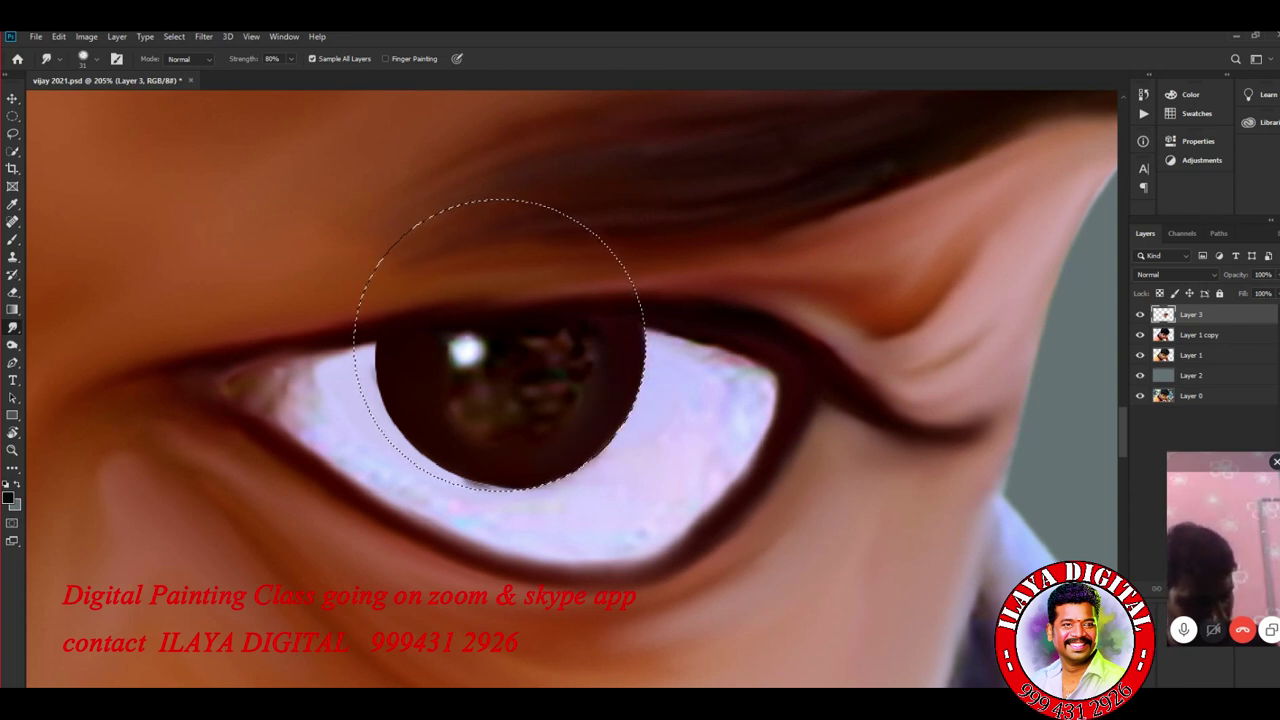
{"action": "key", "text": "ctrl+d"}
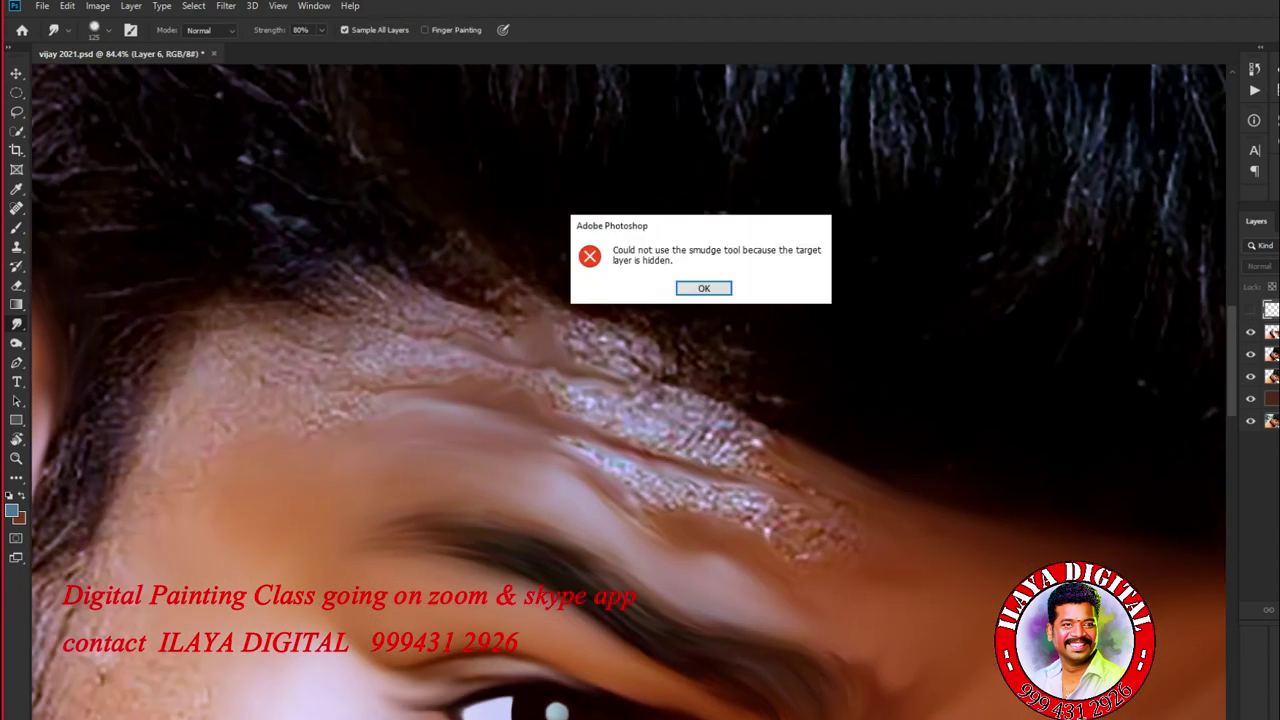
Step: Dismiss the hidden-layer warning, show Layer 6 and check the Smudge brush's Transfer settings
{"action": "key", "text": "Return"}
{"action": "key", "text": "F5"}
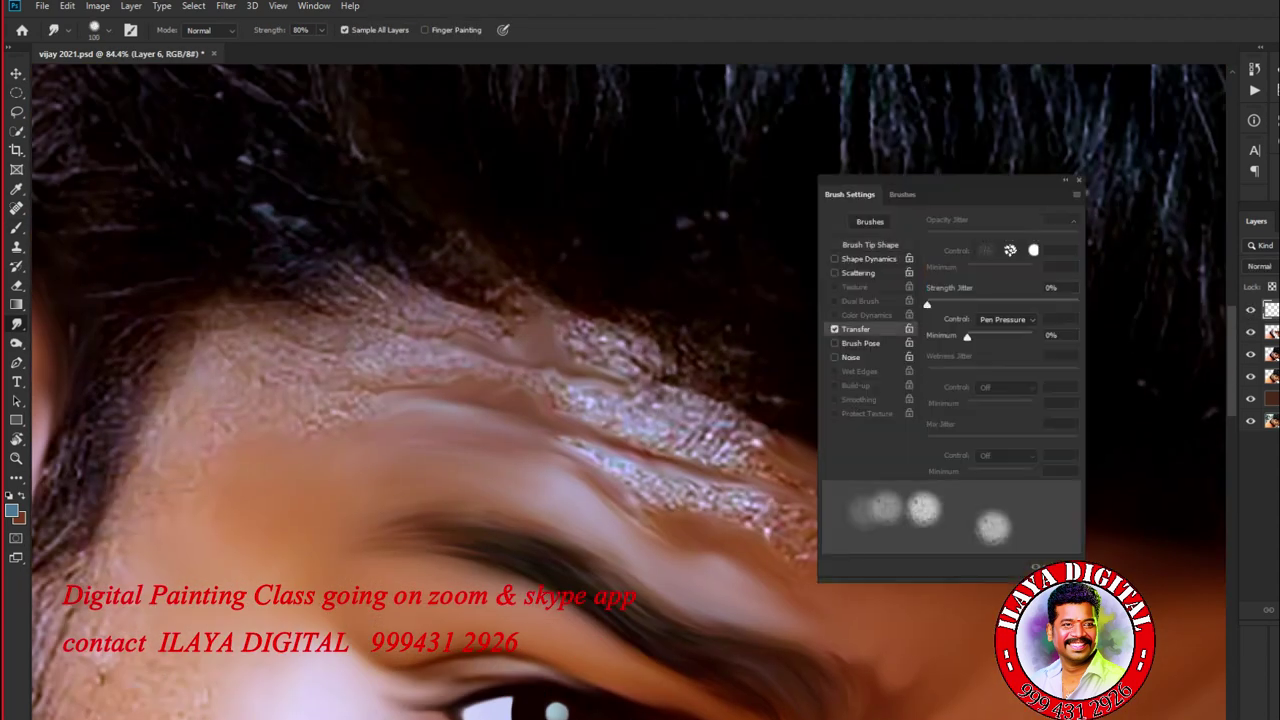
{"action": "key", "text": "F5"}
{"action": "key", "text": "bracketleft"}
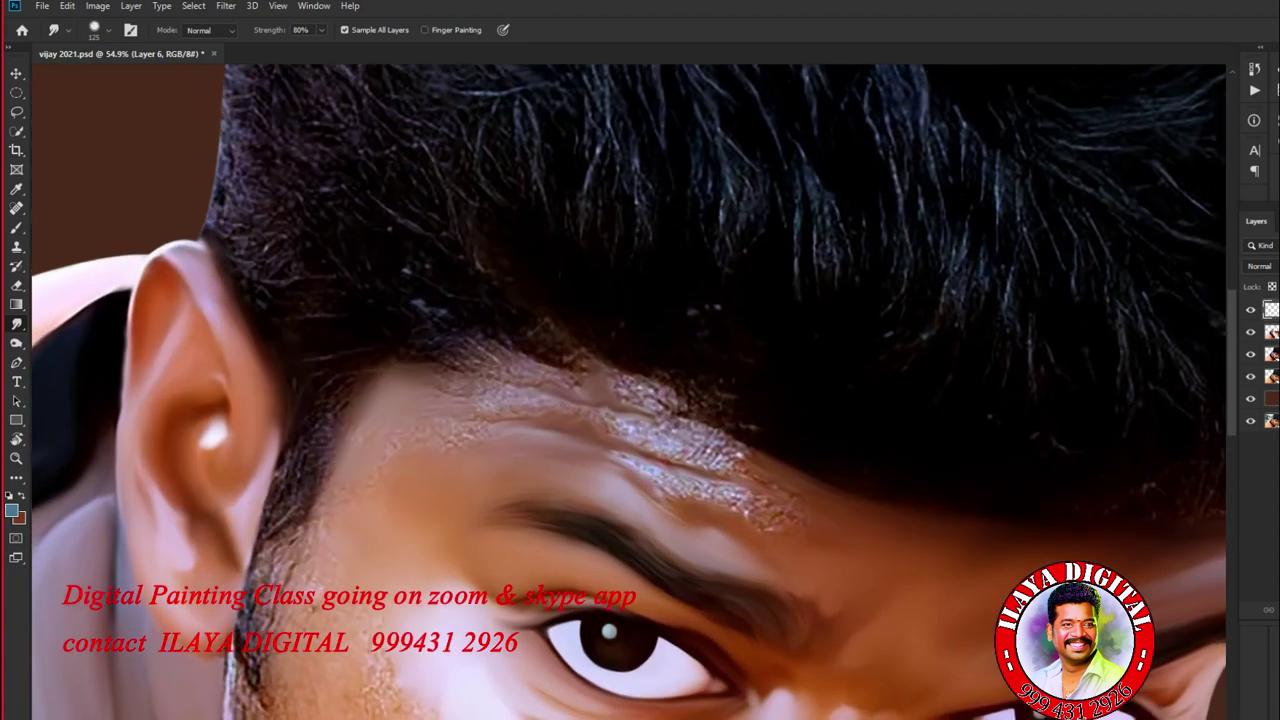
Step: Erase the trial smudge at the left temple and blend the grainy skin beside the sideburn smooth again
{"action": "key", "text": "e"}
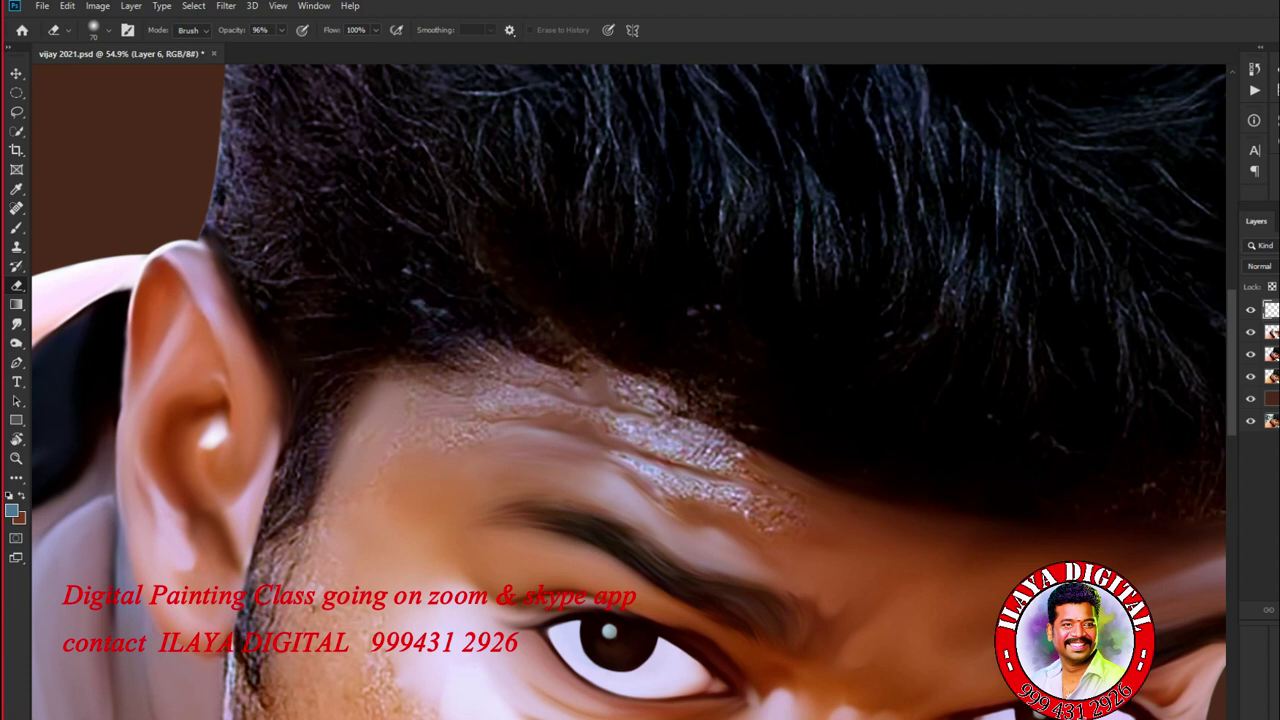
{"action": "scroll", "coordinate": [539, 460], "scroll_direction": "up", "scroll_amount": 3}
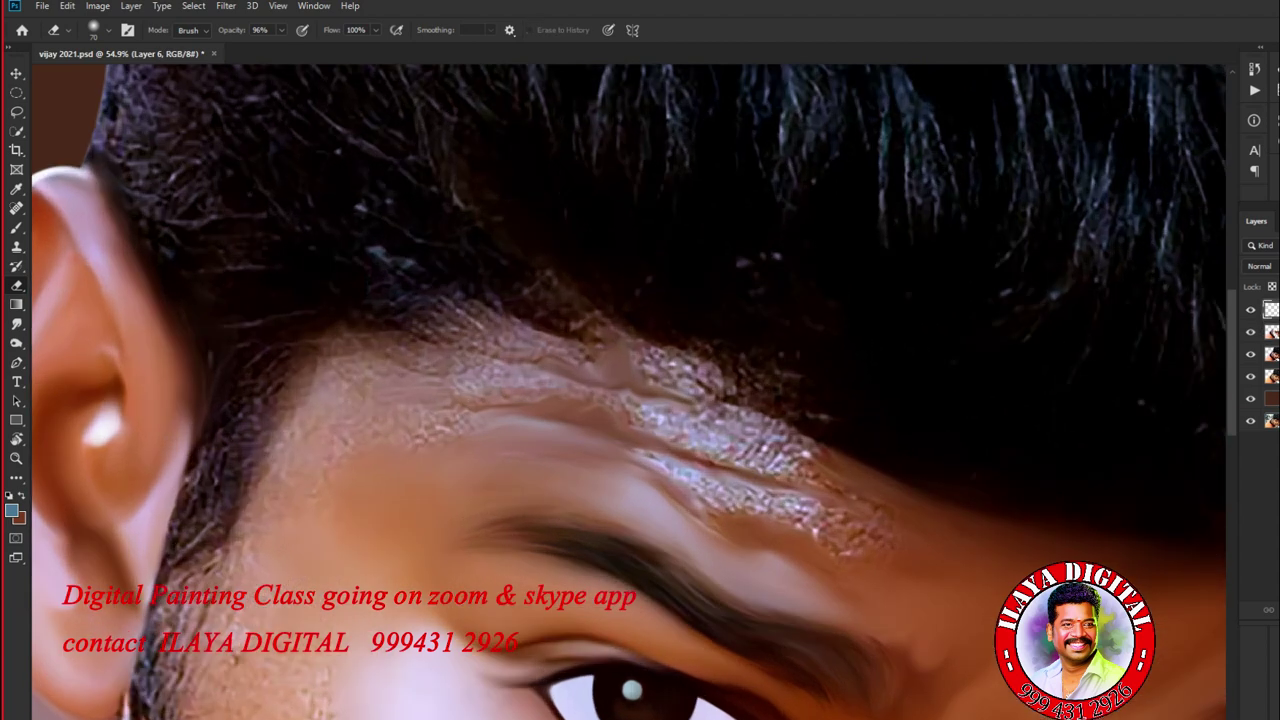
{"action": "key", "text": "r"}
{"action": "key", "text": "bracketright"}
{"action": "mouse_move", "coordinate": [280, 390]}
{"action": "left_mouse_down"}
{"action": "mouse_move", "coordinate": [330, 320]}
{"action": "mouse_move", "coordinate": [250, 430]}
{"action": "mouse_move", "coordinate": [410, 420]}
{"action": "left_mouse_up"}
{"action": "key", "text": "bracketleft"}
{"action": "left_click", "coordinate": [360, 570]}
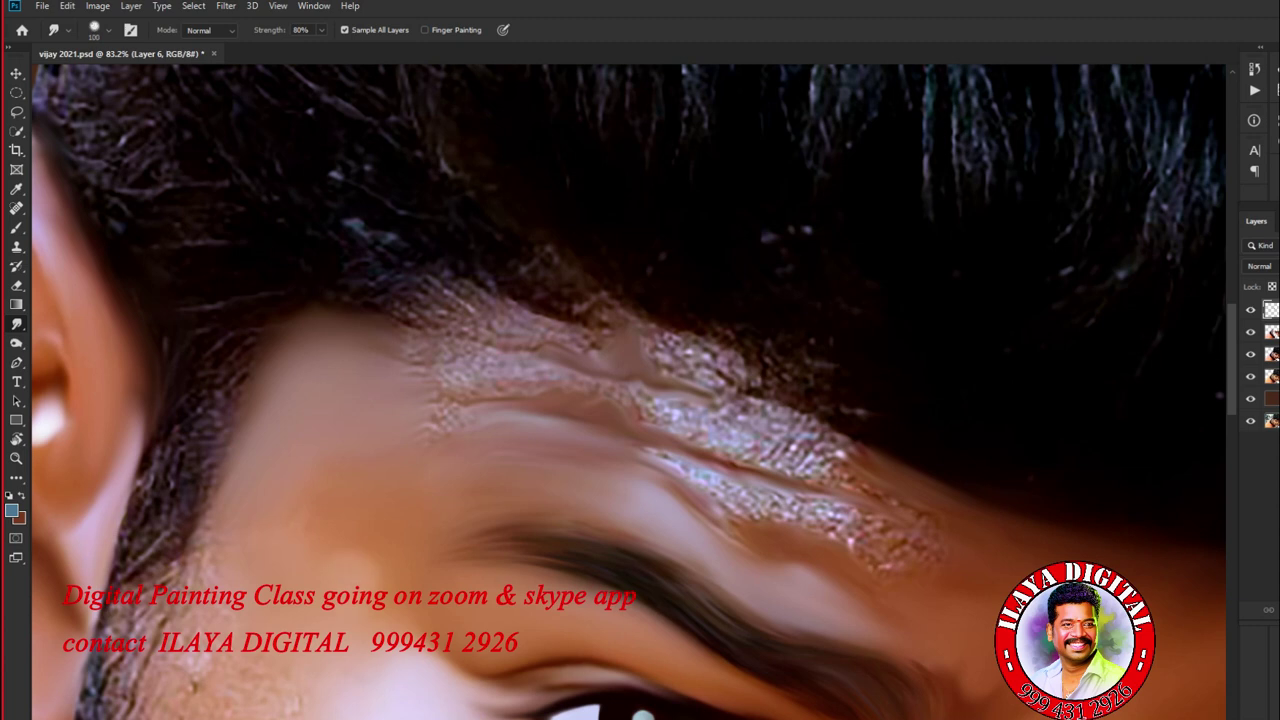
Step: Smudge the grainy upper forehead from the left temple along the top wrinkle into a smooth band
{"action": "key", "text": "bracketleft"}
{"action": "mouse_move", "coordinate": [405, 330]}
{"action": "left_mouse_down"}
{"action": "mouse_move", "coordinate": [460, 365]}
{"action": "mouse_move", "coordinate": [850, 455]}
{"action": "mouse_move", "coordinate": [975, 505]}
{"action": "left_mouse_up"}
{"action": "mouse_move", "coordinate": [640, 425]}
{"action": "left_mouse_down"}
{"action": "mouse_move", "coordinate": [800, 452]}
{"action": "mouse_move", "coordinate": [885, 495]}
{"action": "left_mouse_up"}
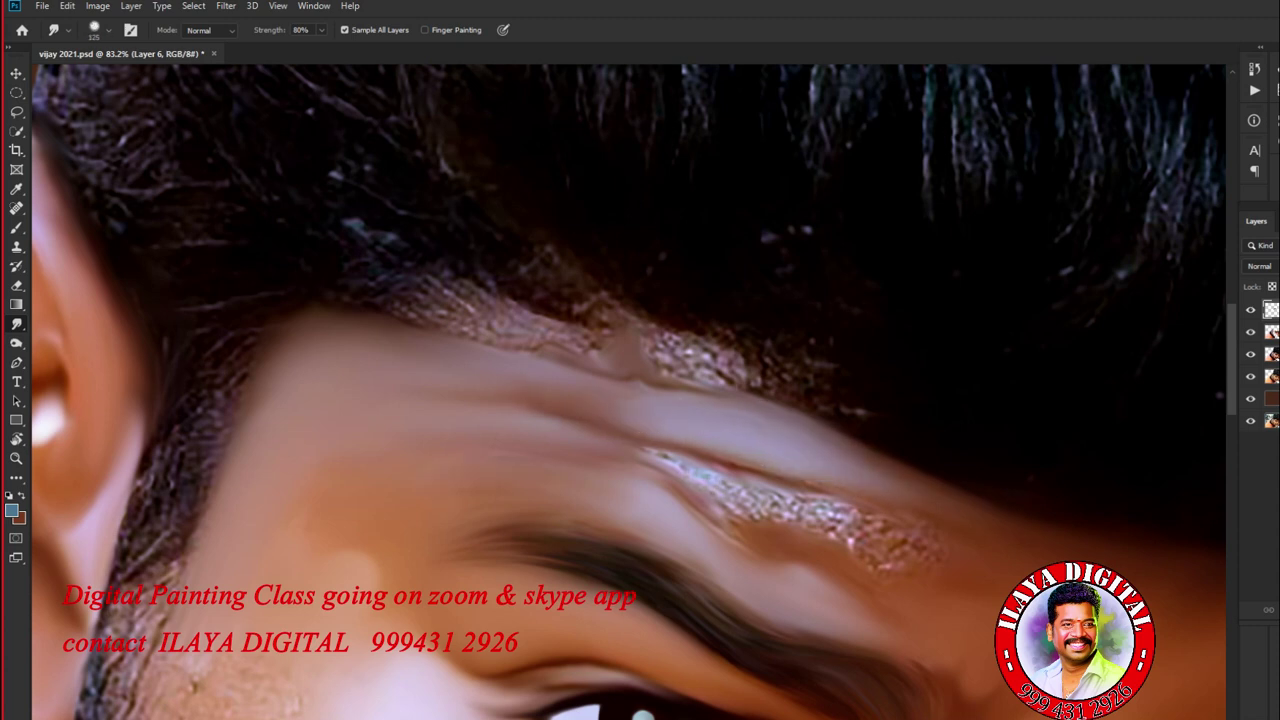
Step: Blend the grainy highlight between the lower forehead wrinkle and the left eyebrow, forming soft pale patches above the brow
{"action": "key", "text": "bracketleft"}
{"action": "key", "text": "bracketleft"}
{"action": "left_click_drag", "start_coordinate": [595, 493], "coordinate": [640, 497]}
{"action": "key", "text": "bracketright"}
{"action": "mouse_move", "coordinate": [805, 568]}
{"action": "left_mouse_down"}
{"action": "mouse_move", "coordinate": [645, 460]}
{"action": "mouse_move", "coordinate": [770, 525]}
{"action": "mouse_move", "coordinate": [860, 548]}
{"action": "mouse_move", "coordinate": [925, 540]}
{"action": "mouse_move", "coordinate": [885, 515]}
{"action": "left_mouse_up"}
{"action": "key", "text": "bracketright"}
{"action": "key", "text": "bracketright"}
{"action": "key", "text": "bracketright"}
{"action": "key", "text": "bracketright"}
{"action": "key", "text": "bracketright"}
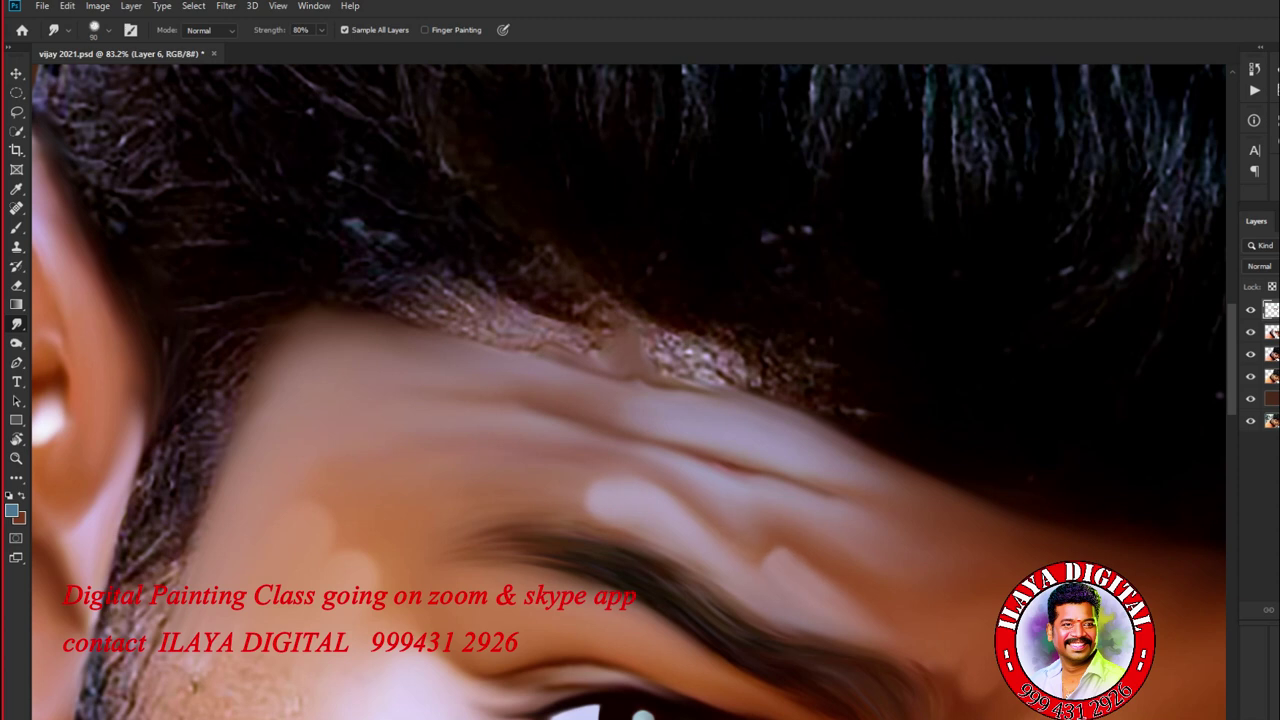
Step: Strengthen the pale highlights between the forehead wrinkles and soften their inner ends into the surrounding skin
{"action": "left_click_drag", "start_coordinate": [730, 470], "coordinate": [665, 448]}
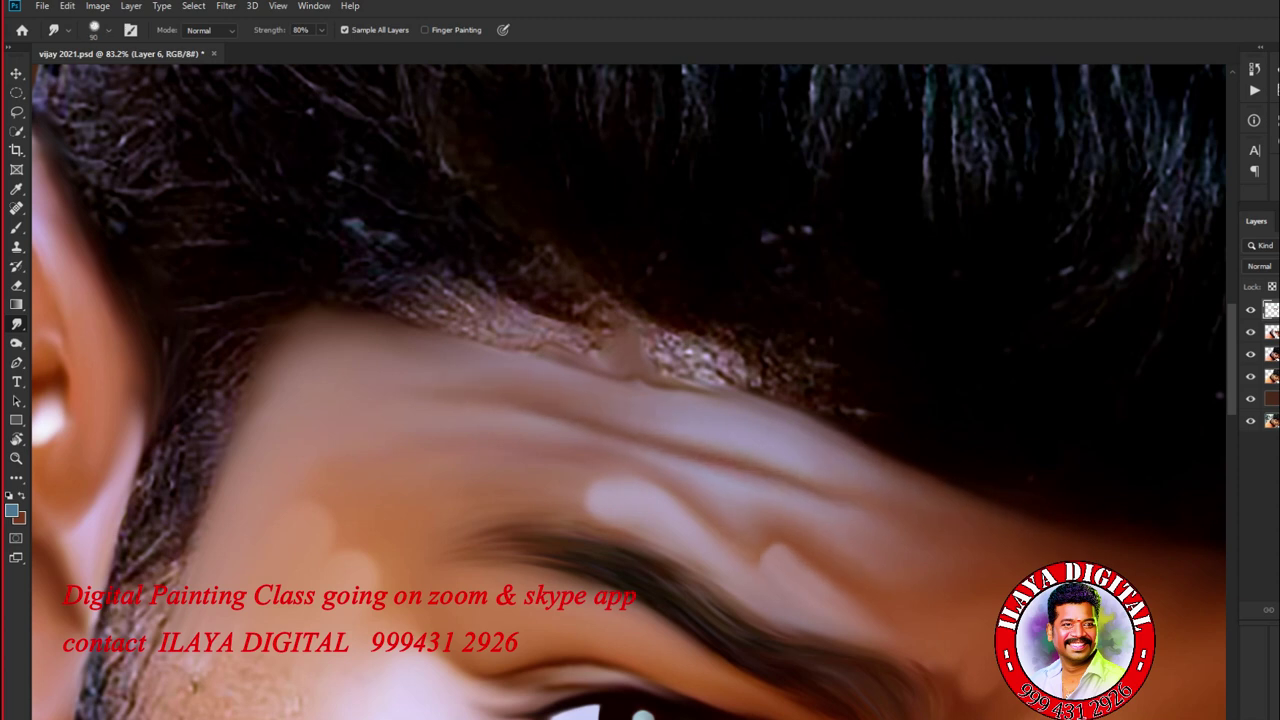
{"action": "mouse_move", "coordinate": [655, 412]}
{"action": "left_mouse_down"}
{"action": "mouse_move", "coordinate": [900, 488]}
{"action": "mouse_move", "coordinate": [885, 545]}
{"action": "left_mouse_up"}
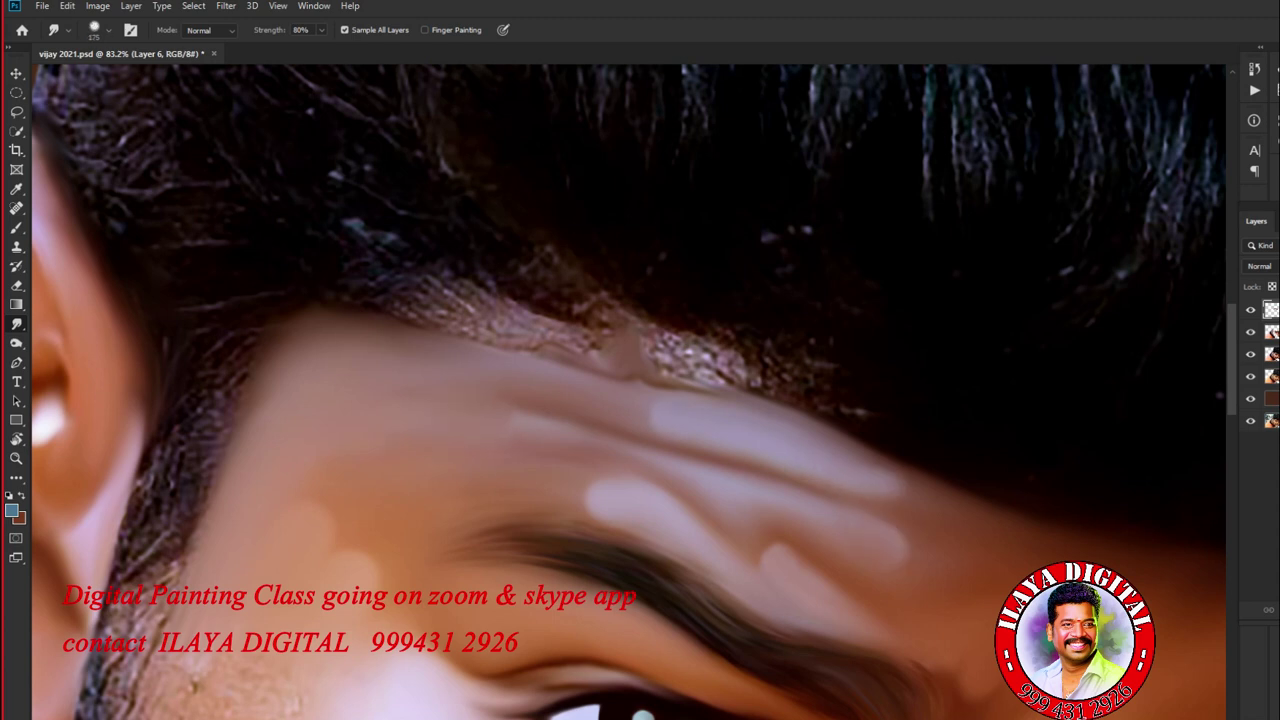
{"action": "scroll", "coordinate": [640, 400], "scroll_direction": "down", "scroll_amount": 5}
{"action": "scroll", "coordinate": [400, 500], "scroll_direction": "up", "scroll_amount": 6}
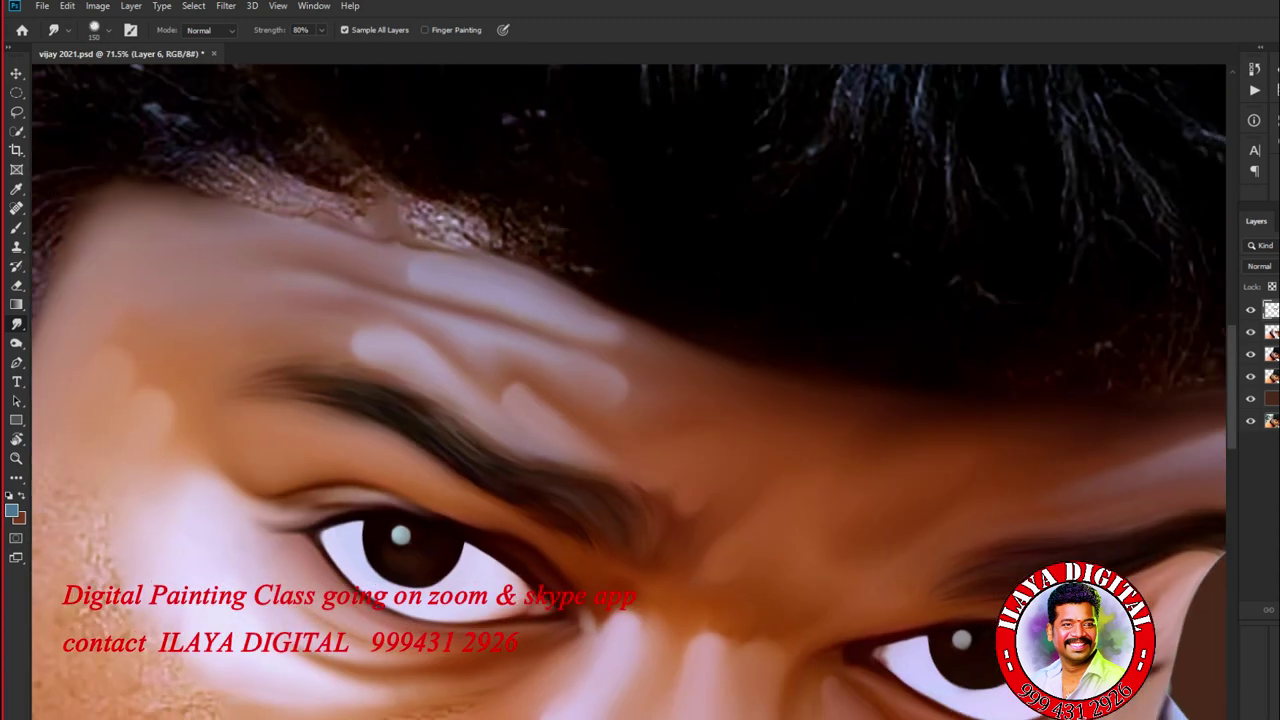
{"action": "left_click_drag", "start_coordinate": [640, 380], "coordinate": [686, 396]}
{"action": "key", "text": "bracketleft"}
{"action": "left_click_drag", "start_coordinate": [622, 305], "coordinate": [660, 325]}
{"action": "scroll", "coordinate": [312, 598], "scroll_direction": "down", "scroll_amount": 3}
{"action": "scroll", "coordinate": [640, 400], "scroll_direction": "down", "scroll_amount": 2}
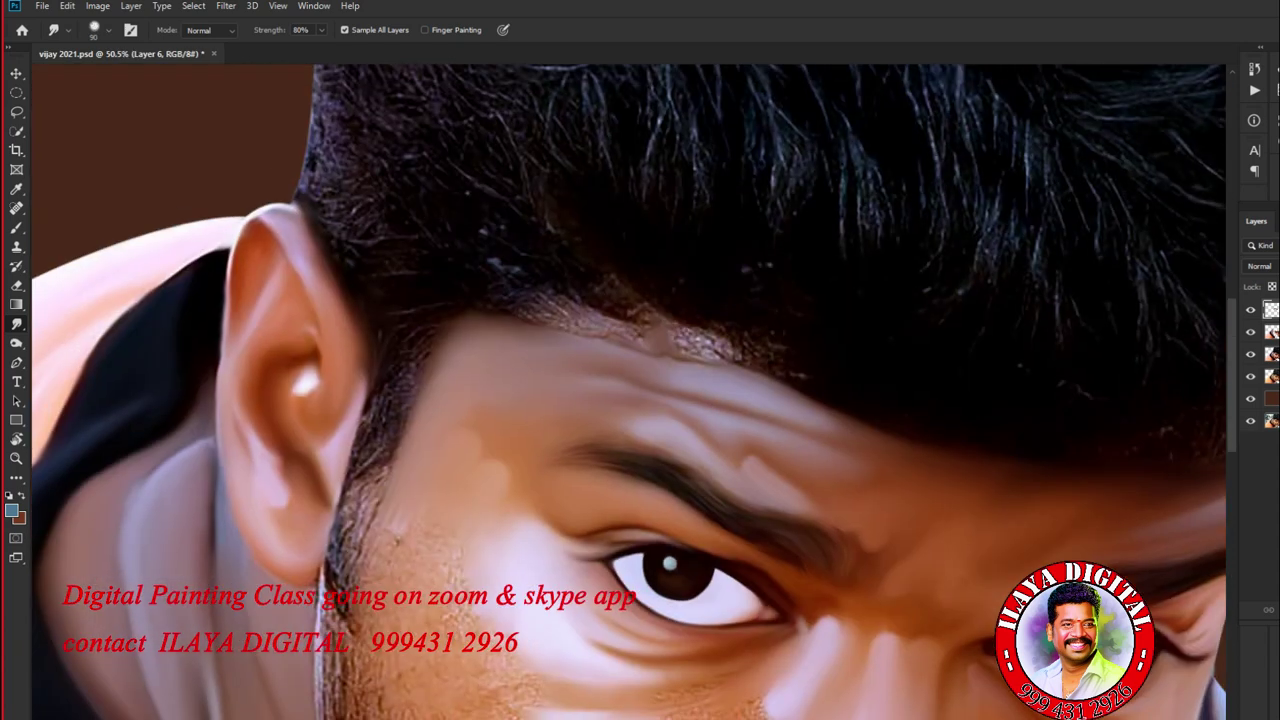
Step: Smudge the grainy hairline above the left forehead into a soft dark transition between skin and hair
{"action": "scroll", "coordinate": [860, 575], "scroll_direction": "up", "scroll_amount": 3}
{"action": "scroll", "coordinate": [860, 575], "scroll_direction": "down", "scroll_amount": 2}
{"action": "mouse_move", "coordinate": [770, 305]}
{"action": "left_mouse_down"}
{"action": "mouse_move", "coordinate": [460, 270]}
{"action": "mouse_move", "coordinate": [610, 275]}
{"action": "mouse_move", "coordinate": [600, 300]}
{"action": "mouse_move", "coordinate": [630, 284]}
{"action": "mouse_move", "coordinate": [745, 343]}
{"action": "mouse_move", "coordinate": [690, 295]}
{"action": "mouse_move", "coordinate": [620, 295]}
{"action": "left_mouse_up"}
{"action": "key", "text": "bracketright"}
{"action": "key", "text": "bracketright"}
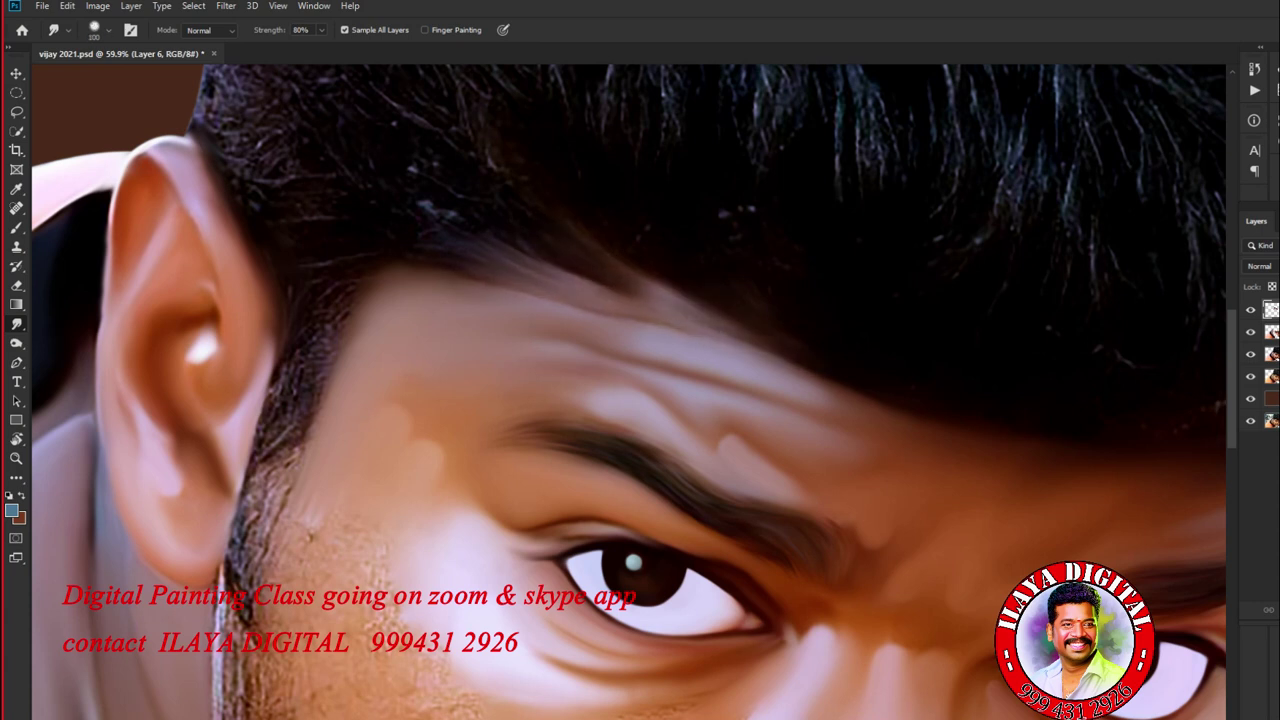
{"action": "left_click_drag", "start_coordinate": [415, 196], "coordinate": [470, 228]}
{"action": "left_click_drag", "start_coordinate": [475, 272], "coordinate": [575, 280]}
{"action": "mouse_move", "coordinate": [700, 268]}
{"action": "left_mouse_down"}
{"action": "mouse_move", "coordinate": [620, 300]}
{"action": "mouse_move", "coordinate": [790, 365]}
{"action": "left_mouse_up"}
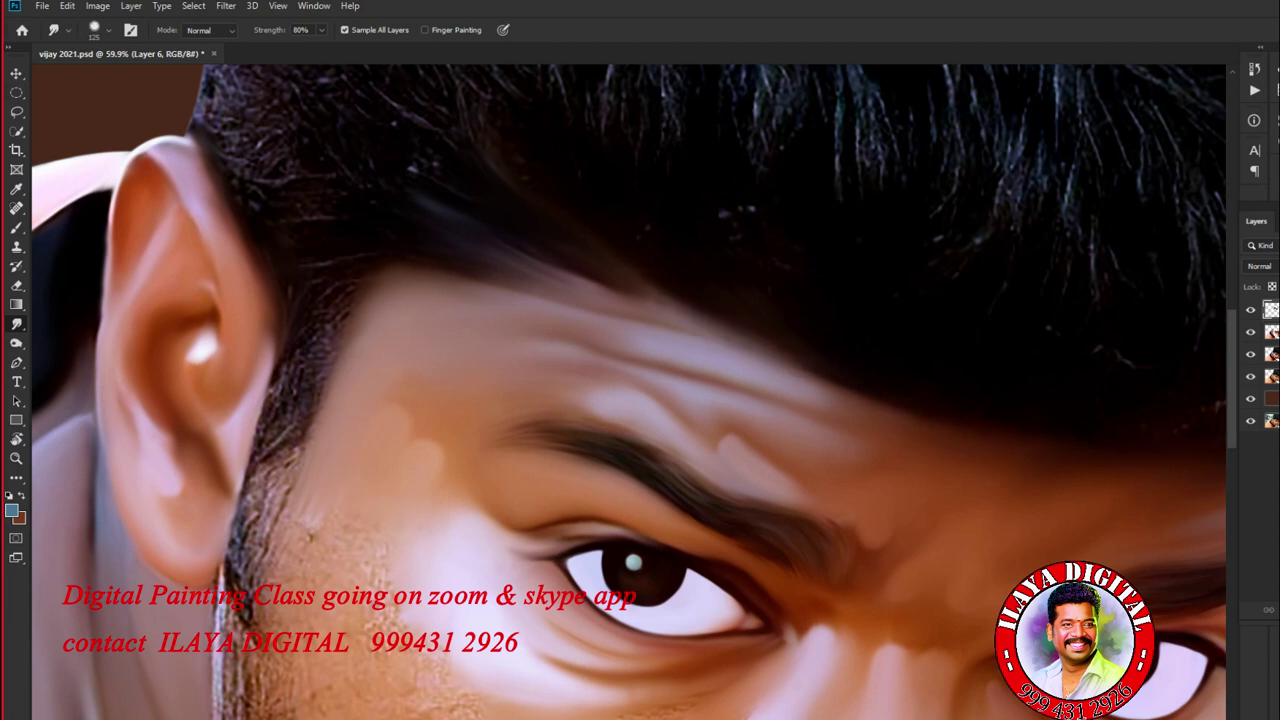
{"action": "scroll", "coordinate": [765, 422], "scroll_direction": "down", "scroll_amount": 3}
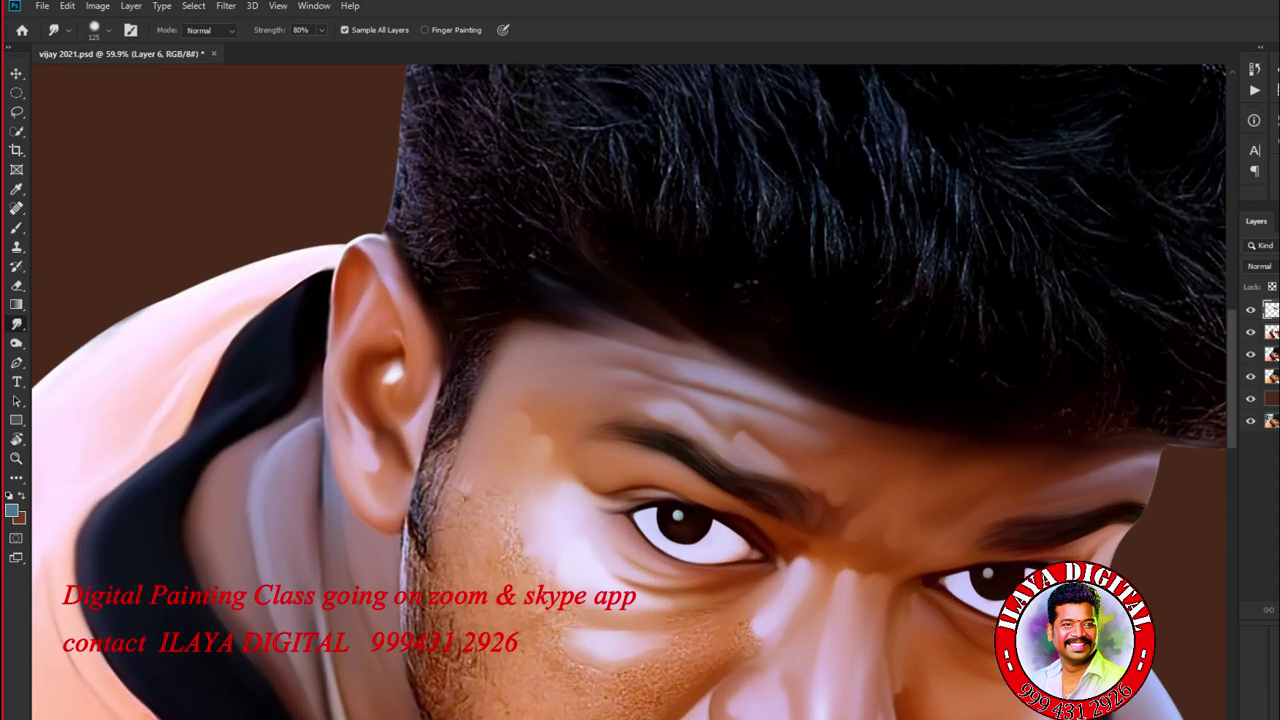
Step: Erase the excess smudging over the hair with a size 200 eraser and re-blend the hairline more narrowly
{"action": "key", "text": "e"}
{"action": "key", "text": "ctrl+plus"}
{"action": "key", "text": "ctrl+plus"}
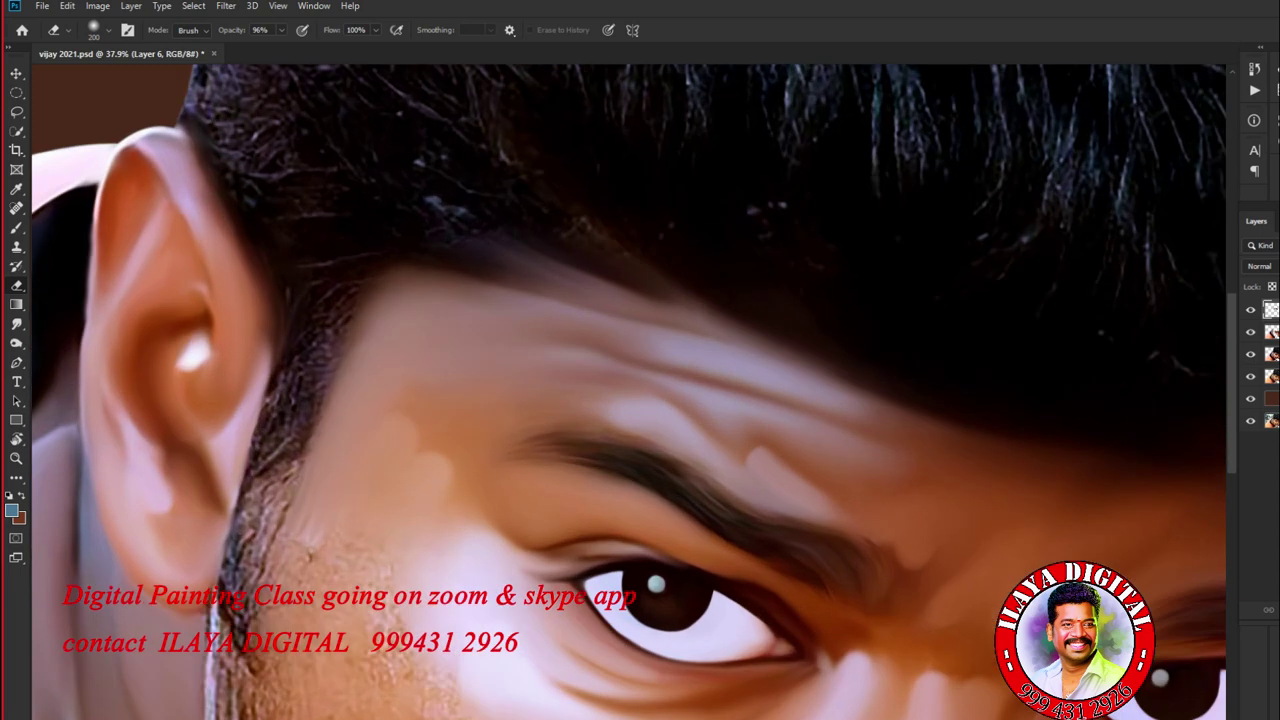
{"action": "key", "text": "r"}
{"action": "left_click_drag", "start_coordinate": [420, 190], "coordinate": [470, 218]}
{"action": "left_click_drag", "start_coordinate": [660, 282], "coordinate": [734, 324]}
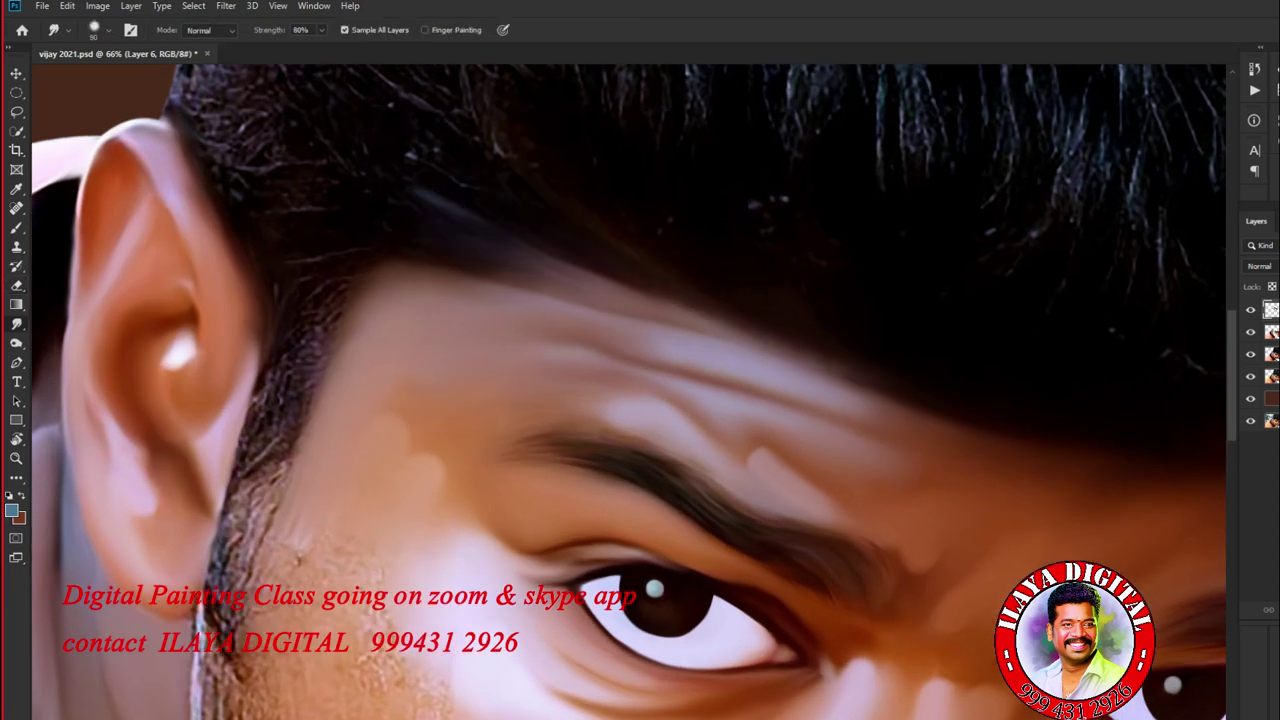
Step: Refine the forehead edge below the hairline with short Smudge strokes from the temple to the wrinkle ends
{"action": "left_click_drag", "start_coordinate": [512, 298], "coordinate": [484, 286]}
{"action": "left_click_drag", "start_coordinate": [776, 340], "coordinate": [860, 378]}
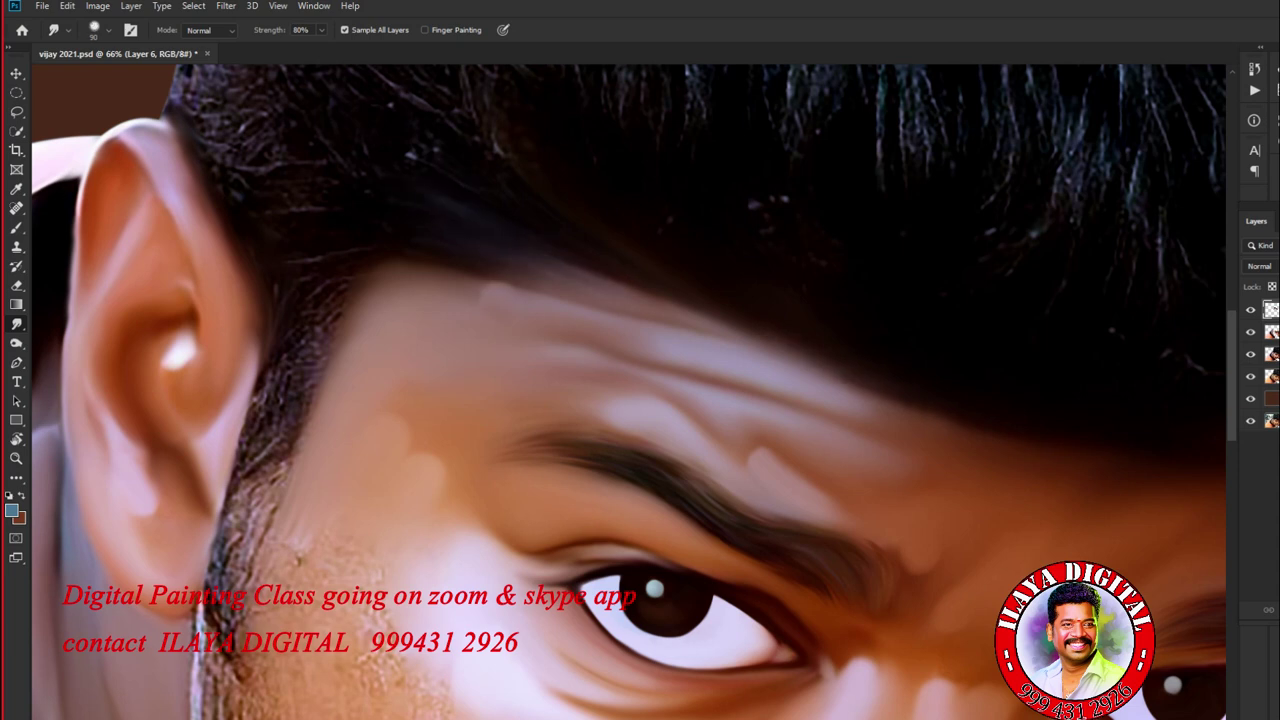
{"action": "left_click_drag", "start_coordinate": [740, 326], "coordinate": [782, 350]}
{"action": "left_click_drag", "start_coordinate": [864, 402], "coordinate": [884, 418]}
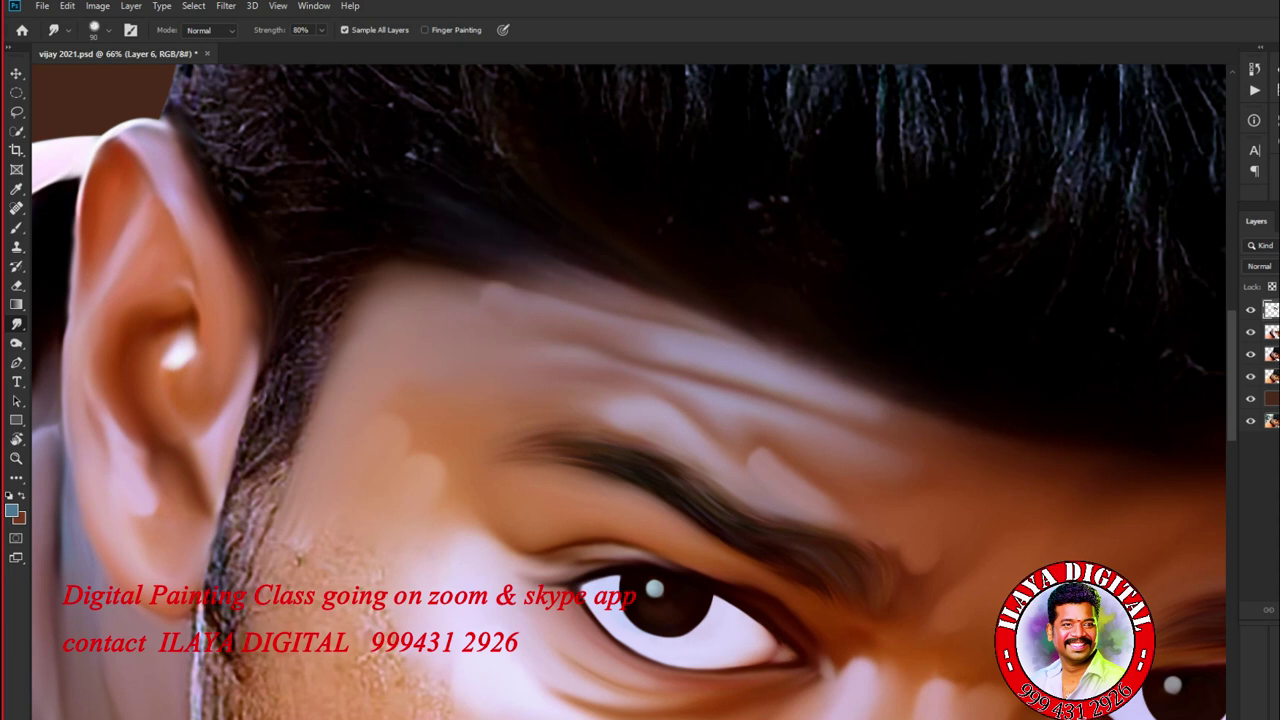
{"action": "left_click_drag", "start_coordinate": [488, 292], "coordinate": [464, 282]}
{"action": "left_click_drag", "start_coordinate": [548, 274], "coordinate": [596, 286]}
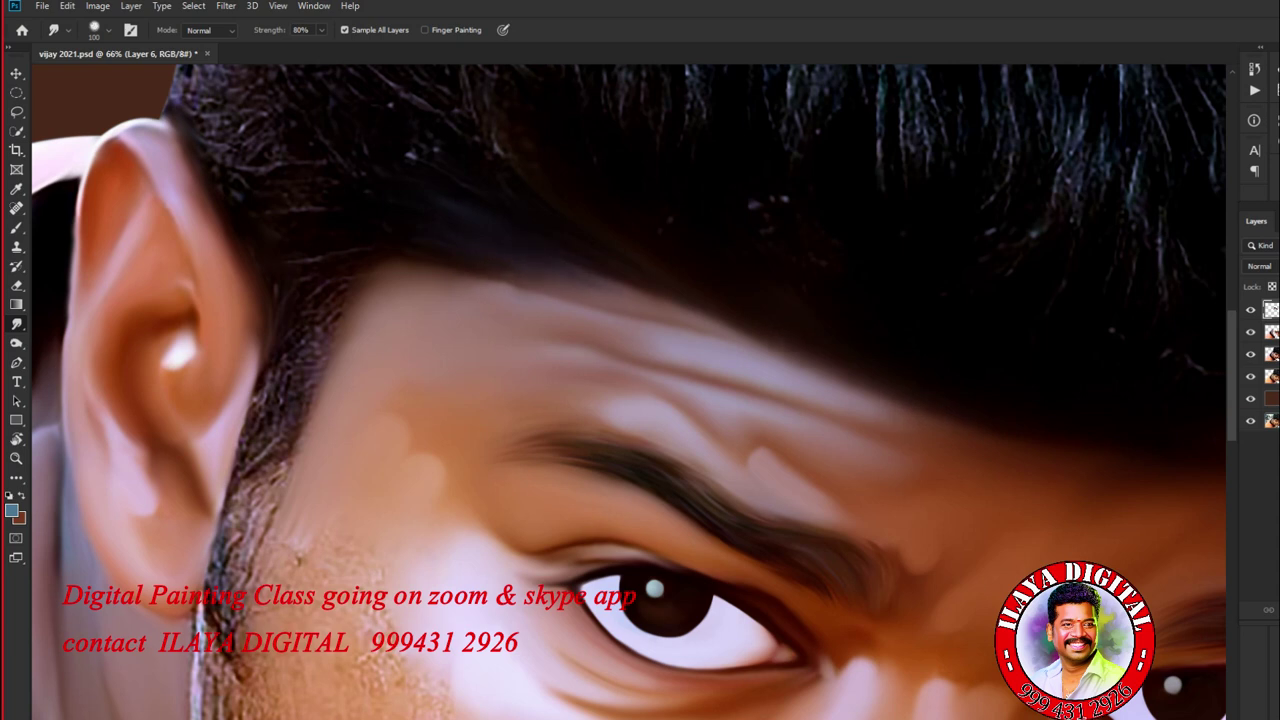
Step: Try to smooth the grainy left cheek with a large Smudge brush of size 250
{"action": "scroll", "coordinate": [628, 392], "scroll_direction": "down", "scroll_amount": 5}
{"action": "scroll", "coordinate": [628, 392], "scroll_direction": "up", "scroll_amount": 3}
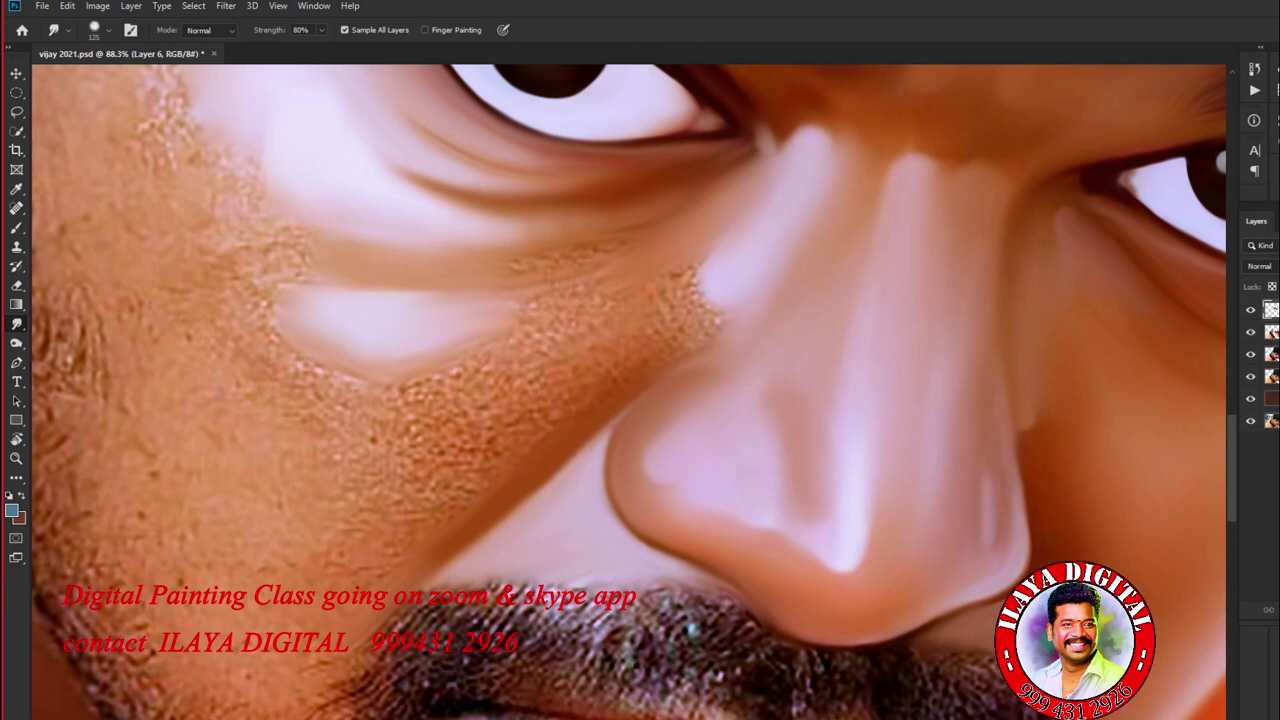
{"action": "left_click_drag", "start_coordinate": [426, 514], "coordinate": [396, 498]}
{"action": "mouse_move", "coordinate": [370, 570]}
{"action": "left_mouse_down"}
{"action": "mouse_move", "coordinate": [330, 554]}
{"action": "mouse_move", "coordinate": [378, 440]}
{"action": "left_mouse_up"}
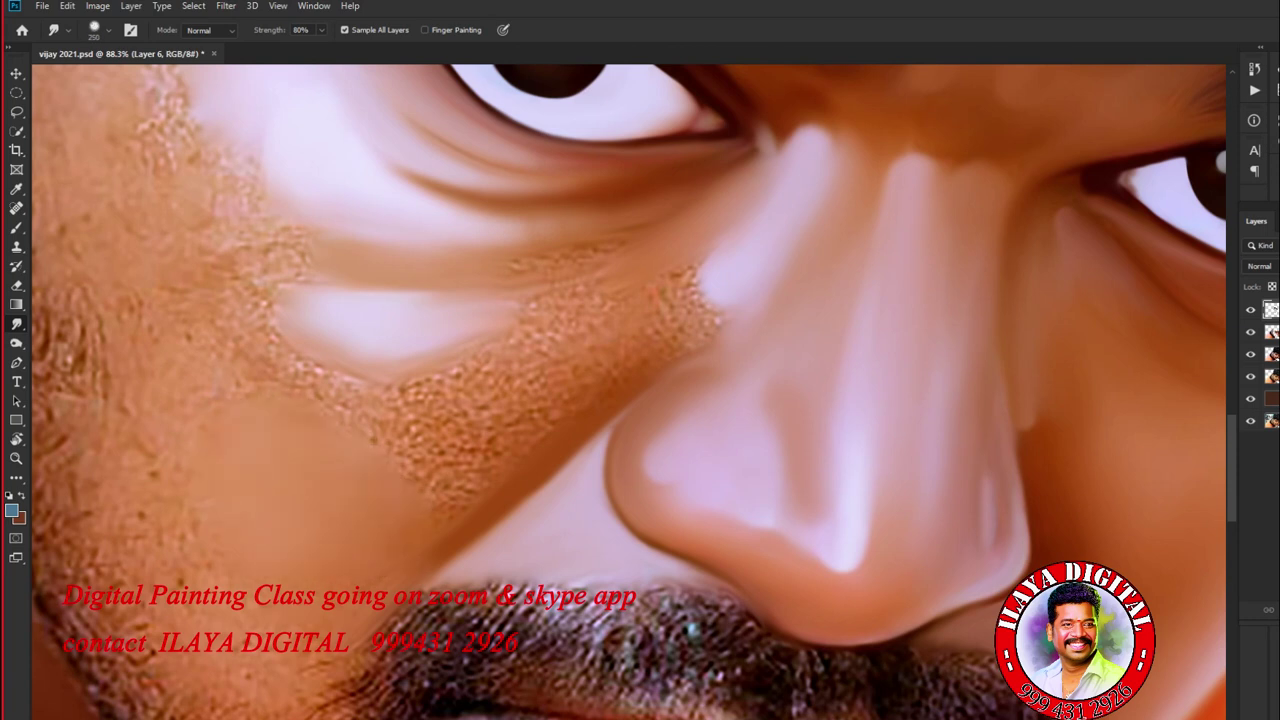
{"action": "mouse_move", "coordinate": [190, 338]}
{"action": "left_mouse_down"}
{"action": "mouse_move", "coordinate": [226, 322]}
{"action": "mouse_move", "coordinate": [370, 390]}
{"action": "left_mouse_up"}
{"action": "left_click_drag", "start_coordinate": [178, 580], "coordinate": [160, 532]}
Step: Shape the pale highlight on the left cheek below the eye and erase the over-smoothed skin around it
{"action": "left_click_drag", "start_coordinate": [336, 346], "coordinate": [505, 314]}
{"action": "key", "text": "bracketright"}
{"action": "key", "text": "bracketright"}
{"action": "key", "text": "bracketright"}
{"action": "key", "text": "bracketright"}
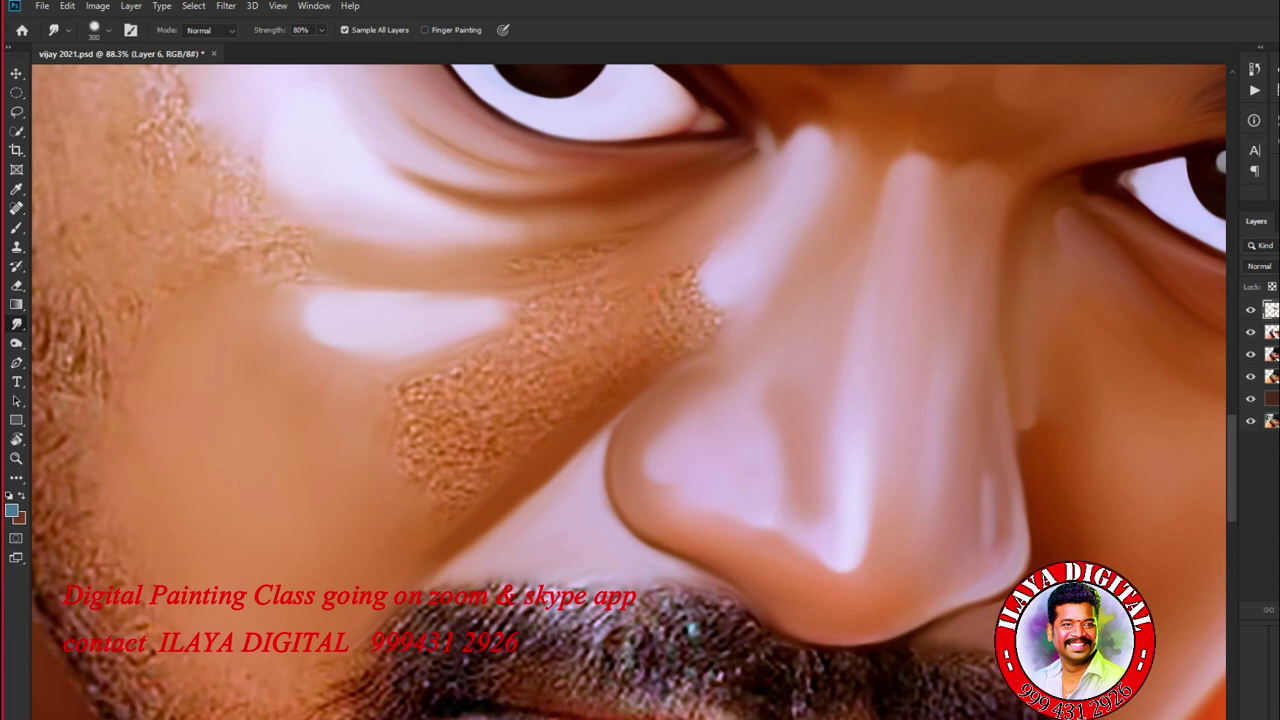
{"action": "scroll", "coordinate": [630, 390], "scroll_direction": "down", "scroll_amount": 2}
{"action": "key", "text": "e"}
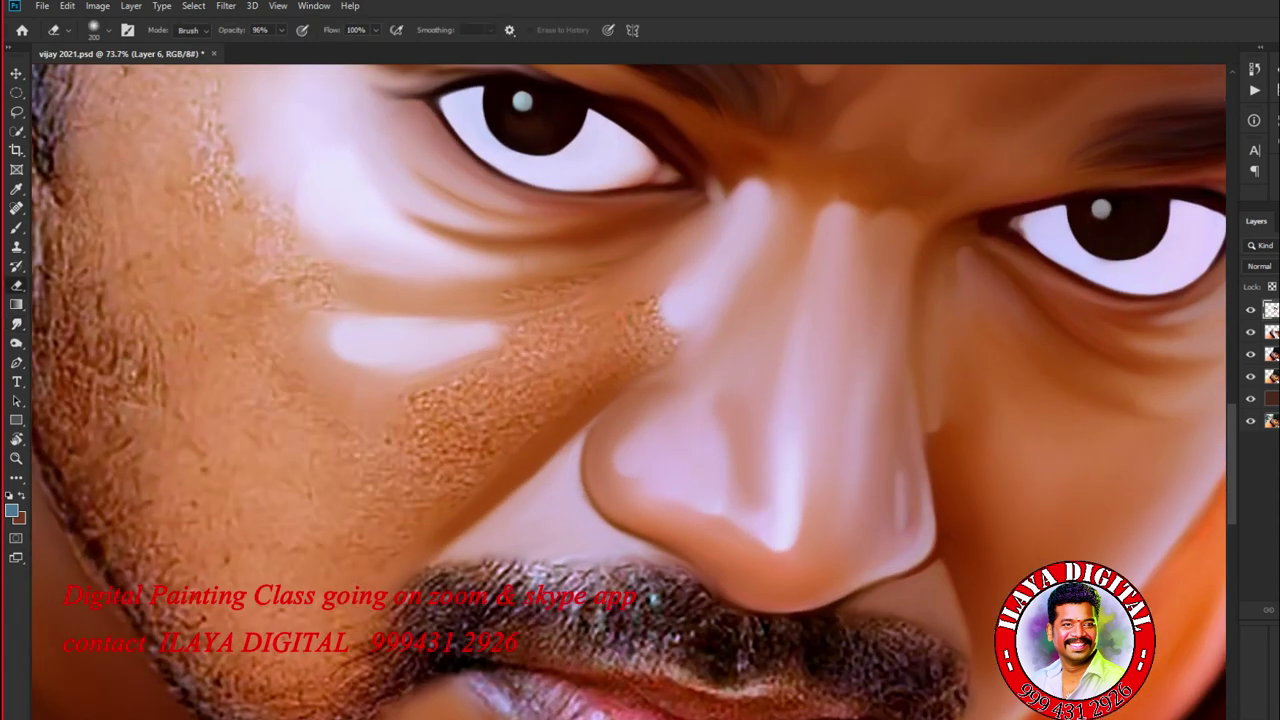
Step: Blend the grainy skin along the left smile fold and beside the nose bridge with a smaller Smudge brush
{"action": "key", "text": "r"}
{"action": "key", "text": "bracketleft"}
{"action": "key", "text": "bracketleft"}
{"action": "key", "text": "bracketleft"}
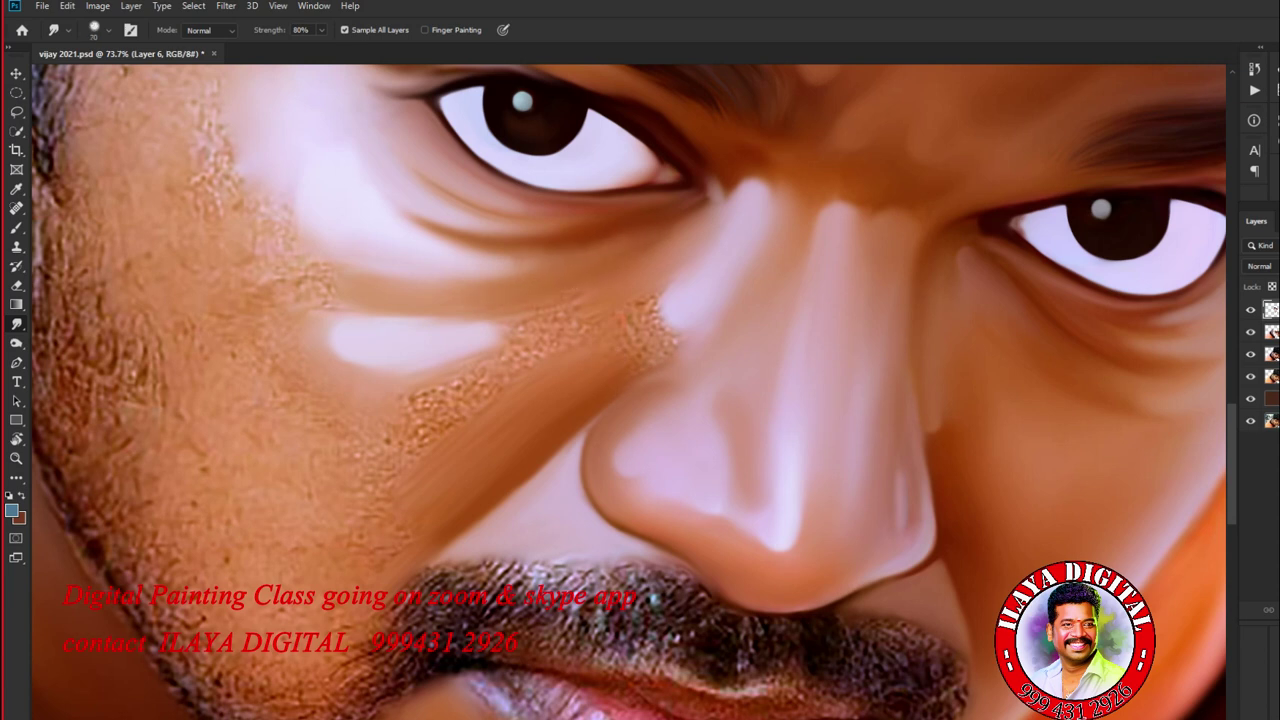
{"action": "left_click_drag", "start_coordinate": [665, 292], "coordinate": [642, 322]}
{"action": "key", "text": "bracketleft"}
{"action": "key", "text": "bracketleft"}
{"action": "key", "text": "bracketleft"}
{"action": "key", "text": "bracketleft"}
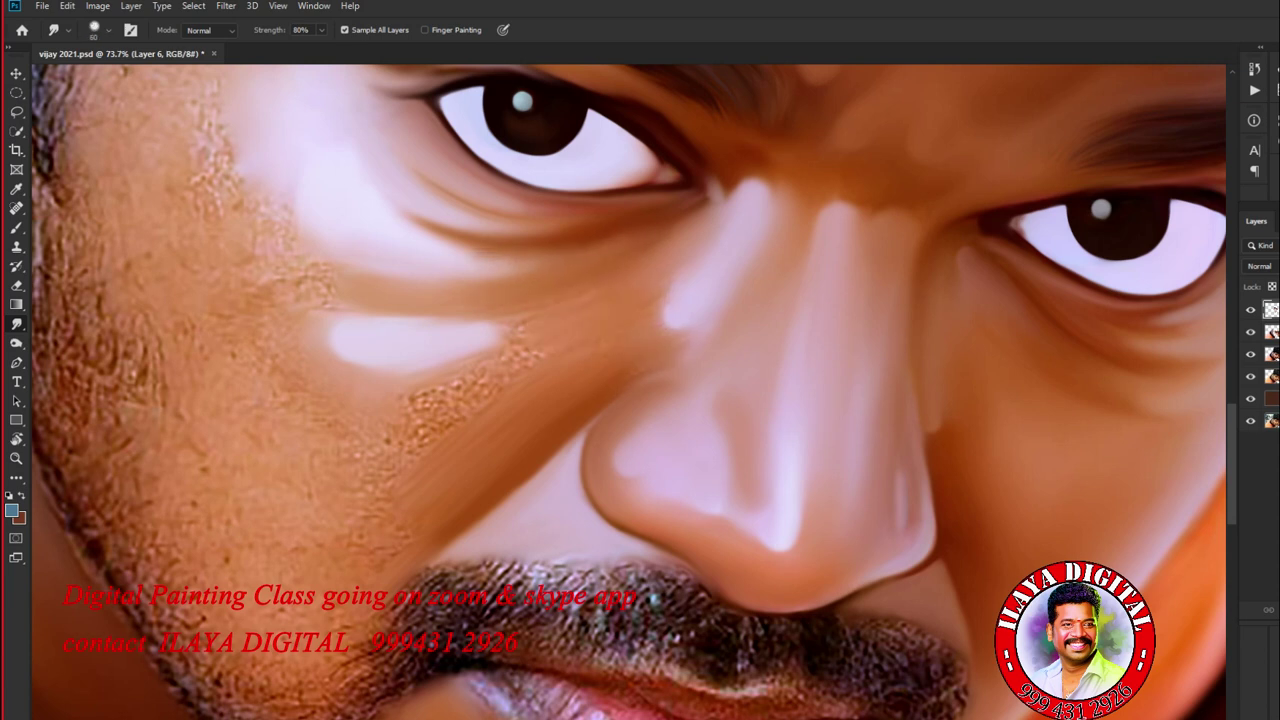
Step: Smudge the remaining grainy strip between the cheek highlight and the left smile fold into smooth skin
{"action": "key", "text": "bracketright"}
{"action": "key", "text": "bracketright"}
{"action": "key", "text": "bracketright"}
{"action": "key", "text": "bracketright"}
{"action": "key", "text": "bracketright"}
{"action": "key", "text": "bracketright"}
{"action": "key", "text": "bracketright"}
{"action": "key", "text": "bracketright"}
{"action": "mouse_move", "coordinate": [387, 480]}
{"action": "left_mouse_down"}
{"action": "mouse_move", "coordinate": [391, 449]}
{"action": "mouse_move", "coordinate": [460, 385]}
{"action": "mouse_move", "coordinate": [522, 352]}
{"action": "left_mouse_up"}
{"action": "key", "text": "bracketleft"}
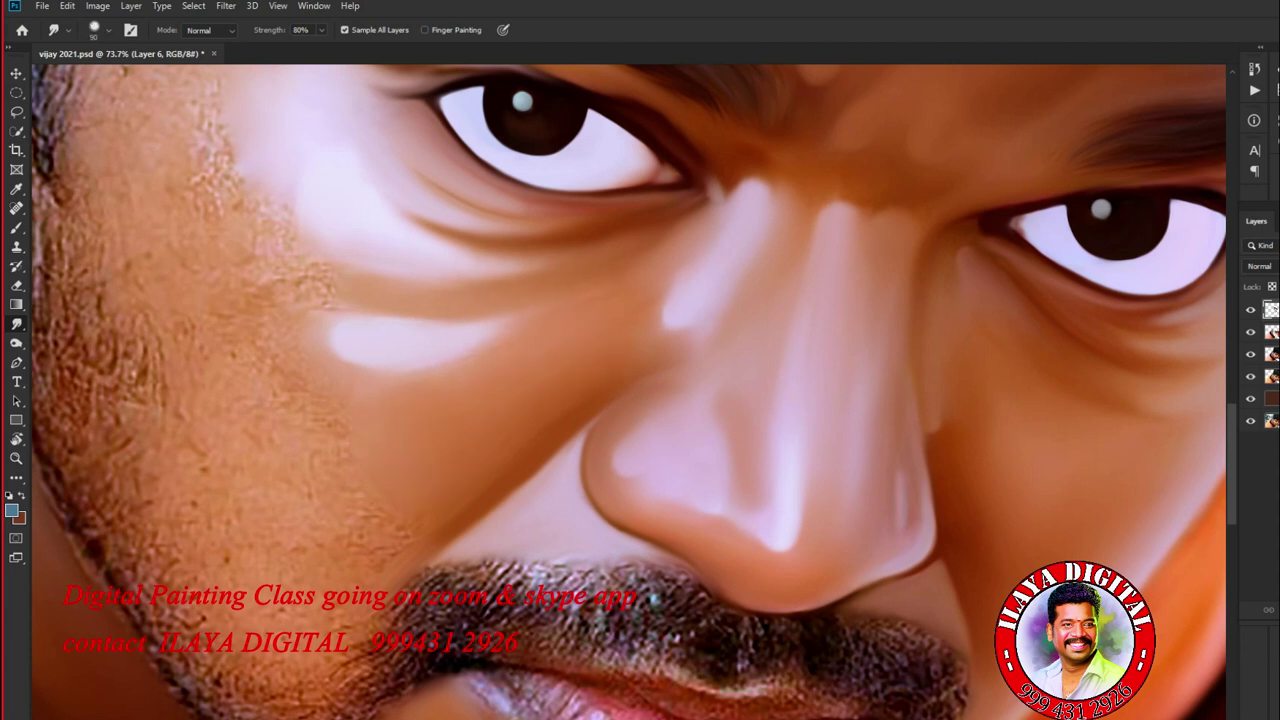
{"action": "key", "text": "bracketleft"}
{"action": "key", "text": "bracketright"}
{"action": "key", "text": "bracketright"}
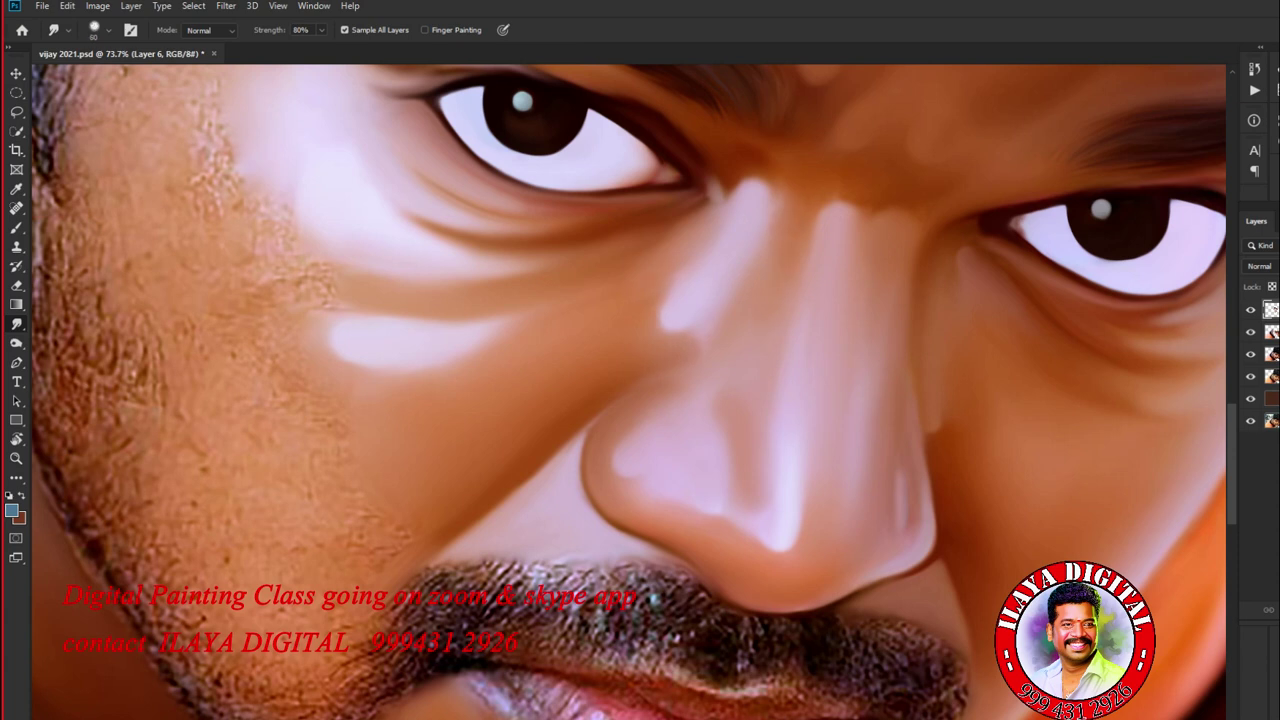
{"action": "key", "text": "bracketright"}
Step: Smooth the whole left cheek from the temple down to the beard edge with Smudge brush sizes 200 to 300
{"action": "scroll", "coordinate": [628, 392], "scroll_direction": "down", "scroll_amount": 2}
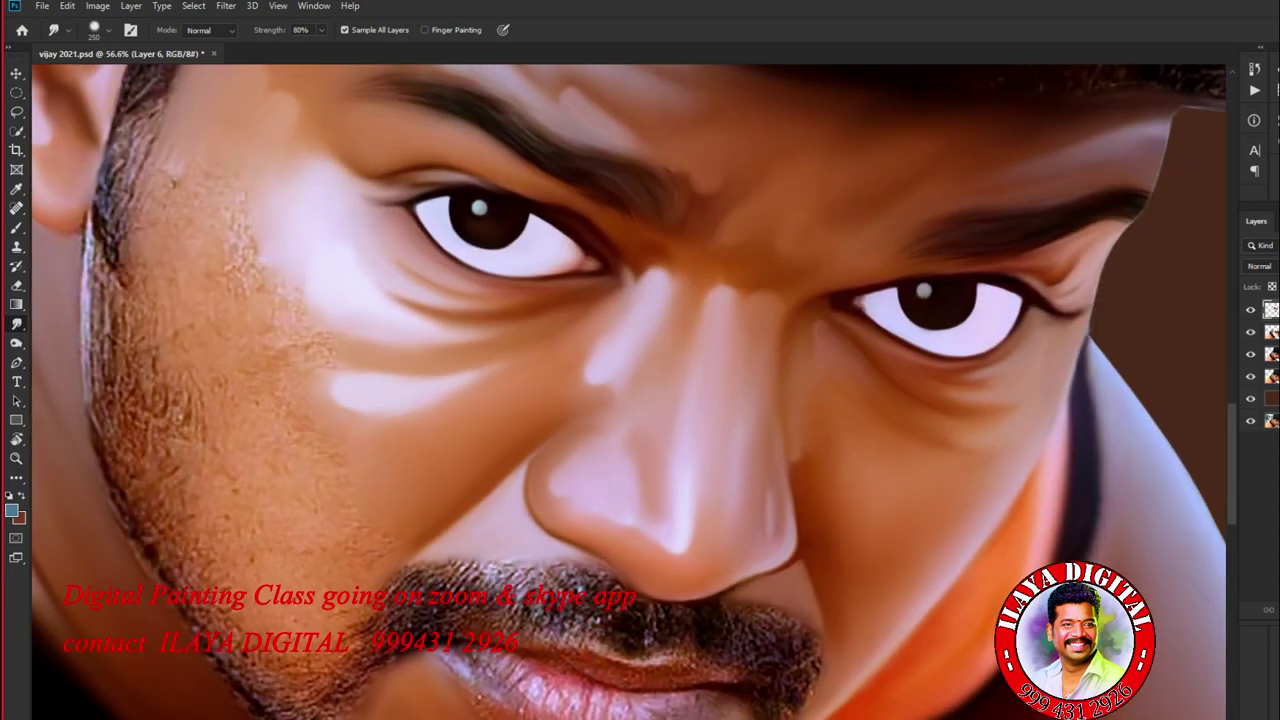
{"action": "scroll", "coordinate": [628, 392], "scroll_direction": "up", "scroll_amount": 3}
{"action": "key", "text": "bracketleft"}
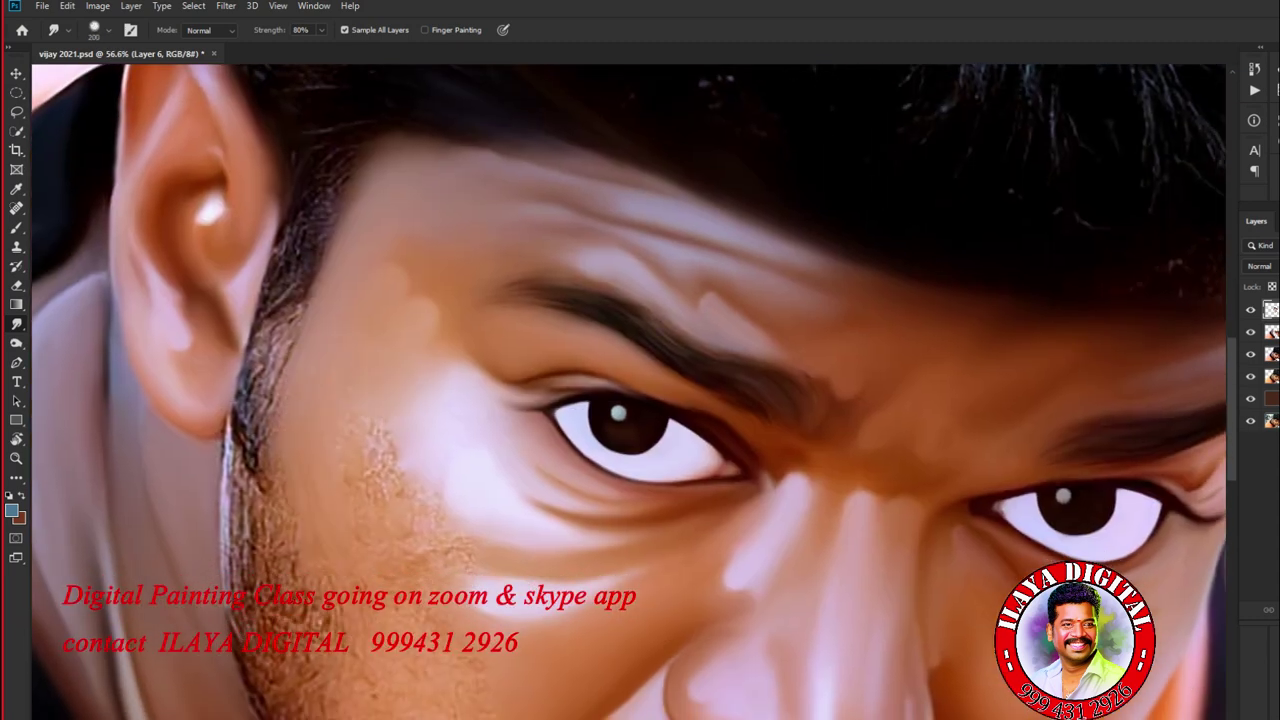
{"action": "left_click_drag", "start_coordinate": [372, 435], "coordinate": [408, 462]}
{"action": "scroll", "coordinate": [633, 392], "scroll_direction": "down", "scroll_amount": 5}
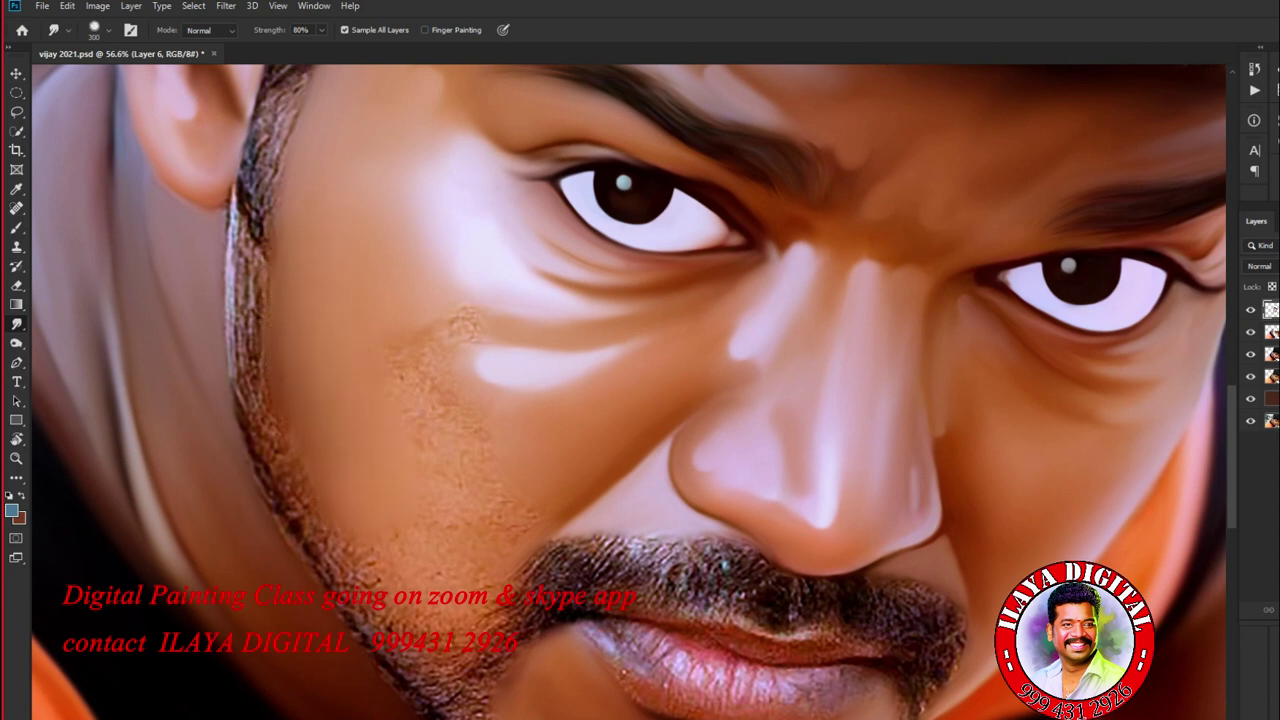
{"action": "left_click_drag", "start_coordinate": [445, 320], "coordinate": [480, 470]}
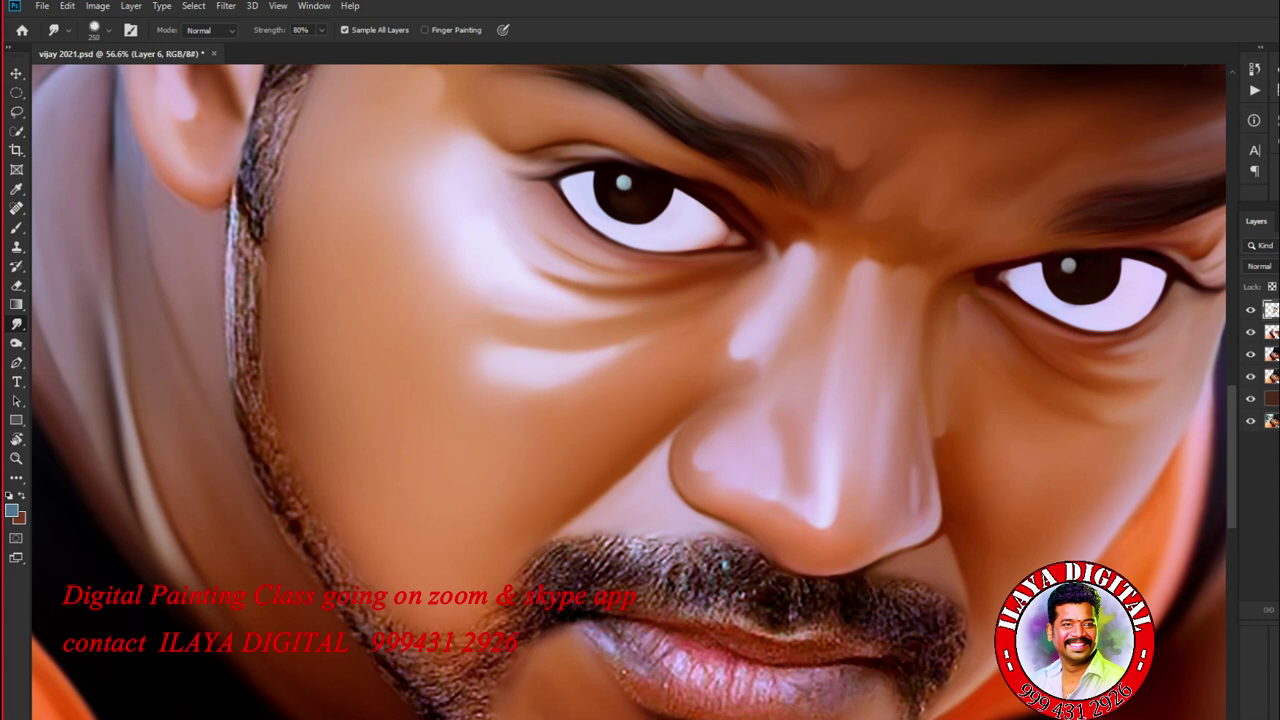
Step: Reduce the Smudge brush to about size 30 and smooth the upper lip's edge and the dark line between the lips
{"action": "scroll", "coordinate": [628, 392], "scroll_direction": "down", "scroll_amount": 4}
{"action": "scroll", "coordinate": [628, 392], "scroll_direction": "up", "scroll_amount": 3}
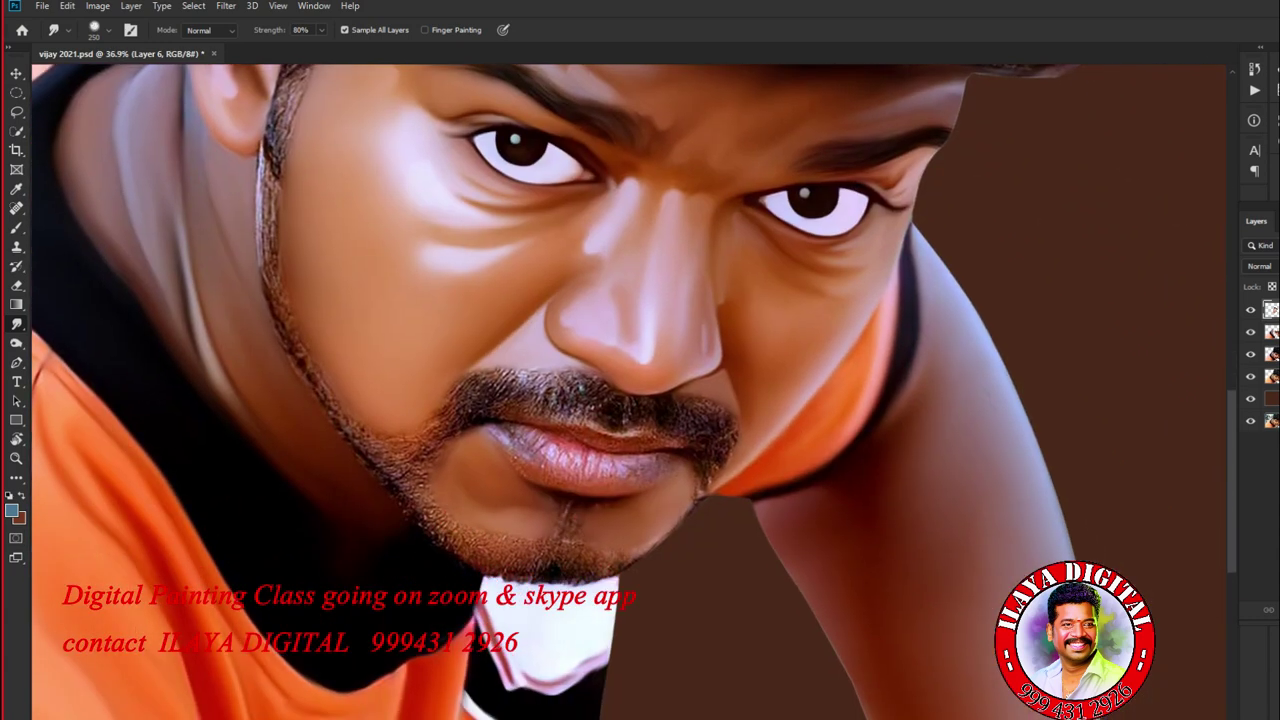
{"action": "scroll", "coordinate": [568, 462], "scroll_direction": "up", "scroll_amount": 5}
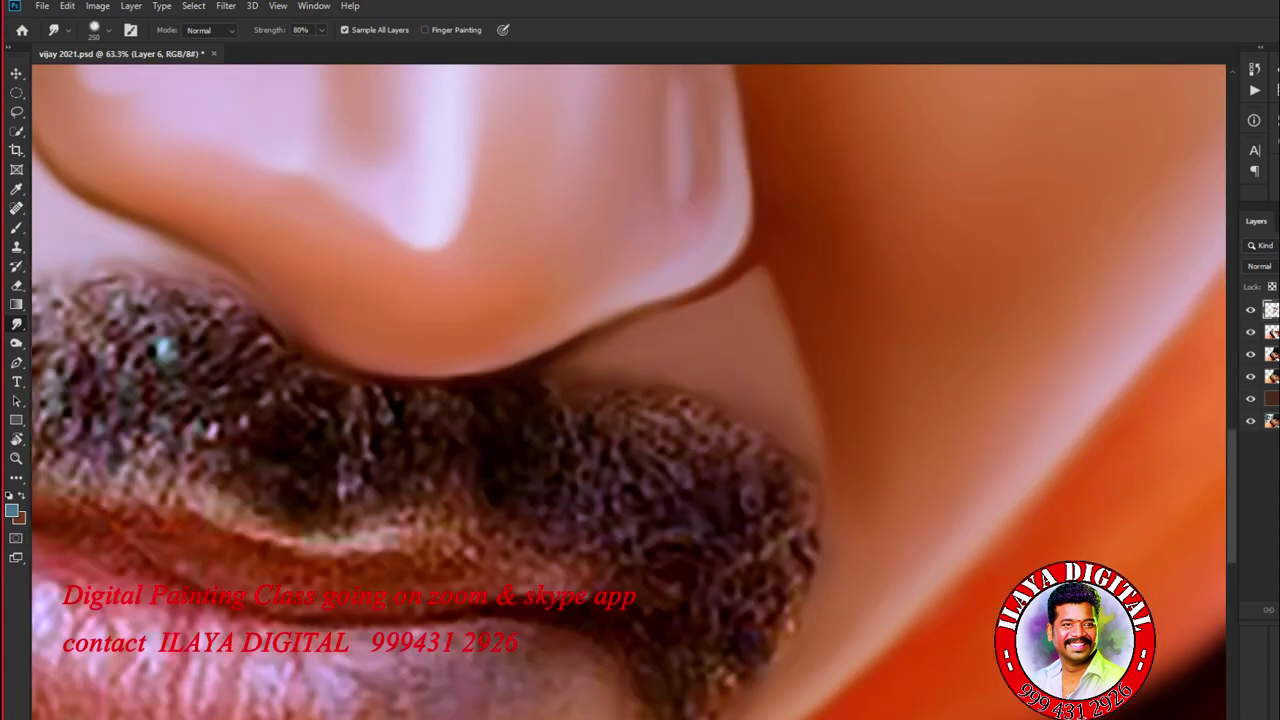
{"action": "key", "text": "bracketleft"}
{"action": "key", "text": "bracketleft"}
{"action": "key", "text": "bracketleft"}
{"action": "key", "text": "bracketleft"}
{"action": "key", "text": "bracketleft"}
{"action": "key", "text": "bracketleft"}
{"action": "key", "text": "bracketleft"}
{"action": "key", "text": "bracketleft"}
{"action": "key", "text": "bracketleft"}
{"action": "scroll", "coordinate": [628, 392], "scroll_direction": "down", "scroll_amount": 2}
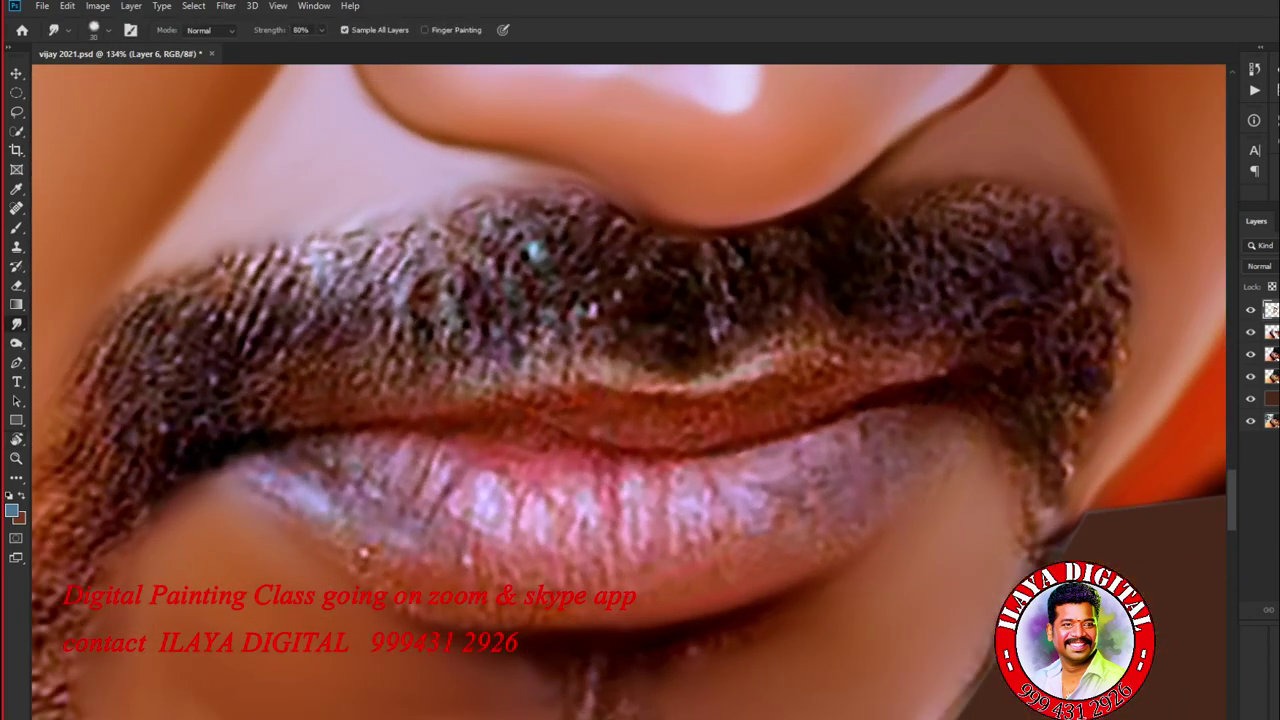
{"action": "mouse_move", "coordinate": [296, 443]}
{"action": "left_mouse_down"}
{"action": "mouse_move", "coordinate": [509, 430]}
{"action": "mouse_move", "coordinate": [673, 465]}
{"action": "mouse_move", "coordinate": [768, 365]}
{"action": "mouse_move", "coordinate": [899, 345]}
{"action": "left_mouse_up"}
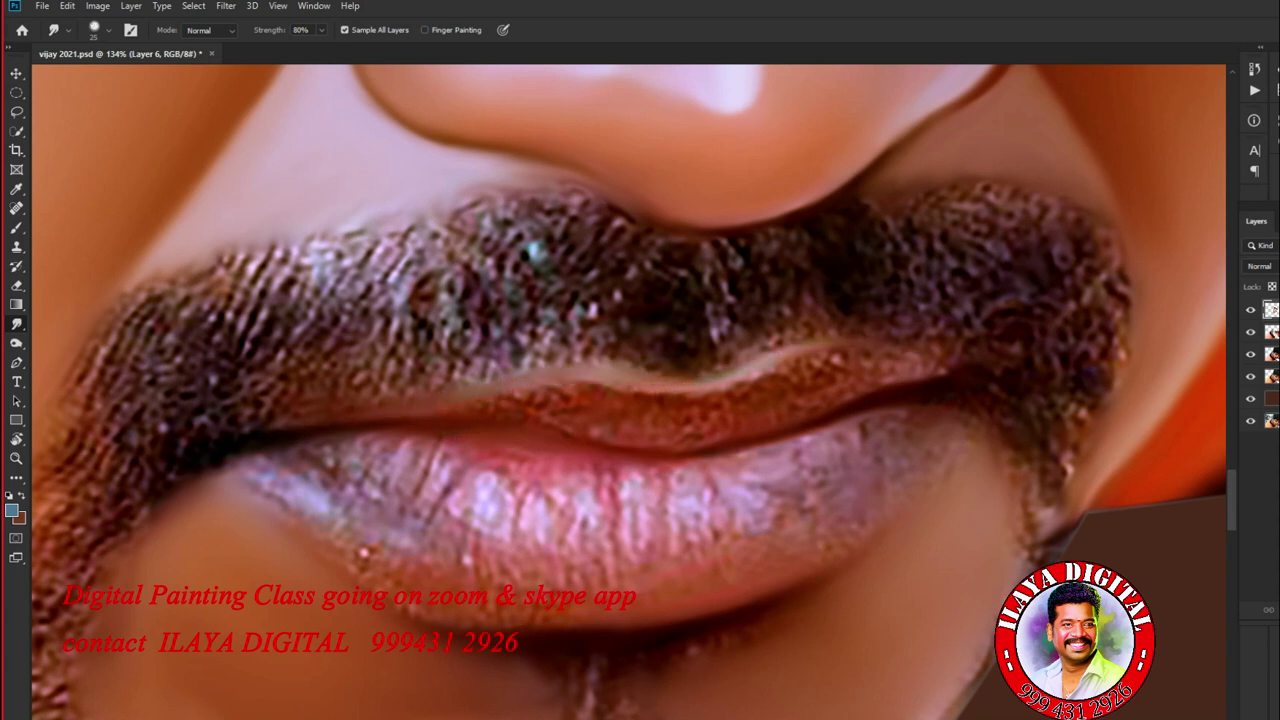
Step: Smooth the lower lip's bottom edge and the skin at the right mouth corner with Smudge brush sizes 50 to 60
{"action": "mouse_move", "coordinate": [480, 624]}
{"action": "left_mouse_down"}
{"action": "mouse_move", "coordinate": [388, 594]}
{"action": "mouse_move", "coordinate": [270, 508]}
{"action": "mouse_move", "coordinate": [350, 585]}
{"action": "mouse_move", "coordinate": [540, 660]}
{"action": "left_mouse_up"}
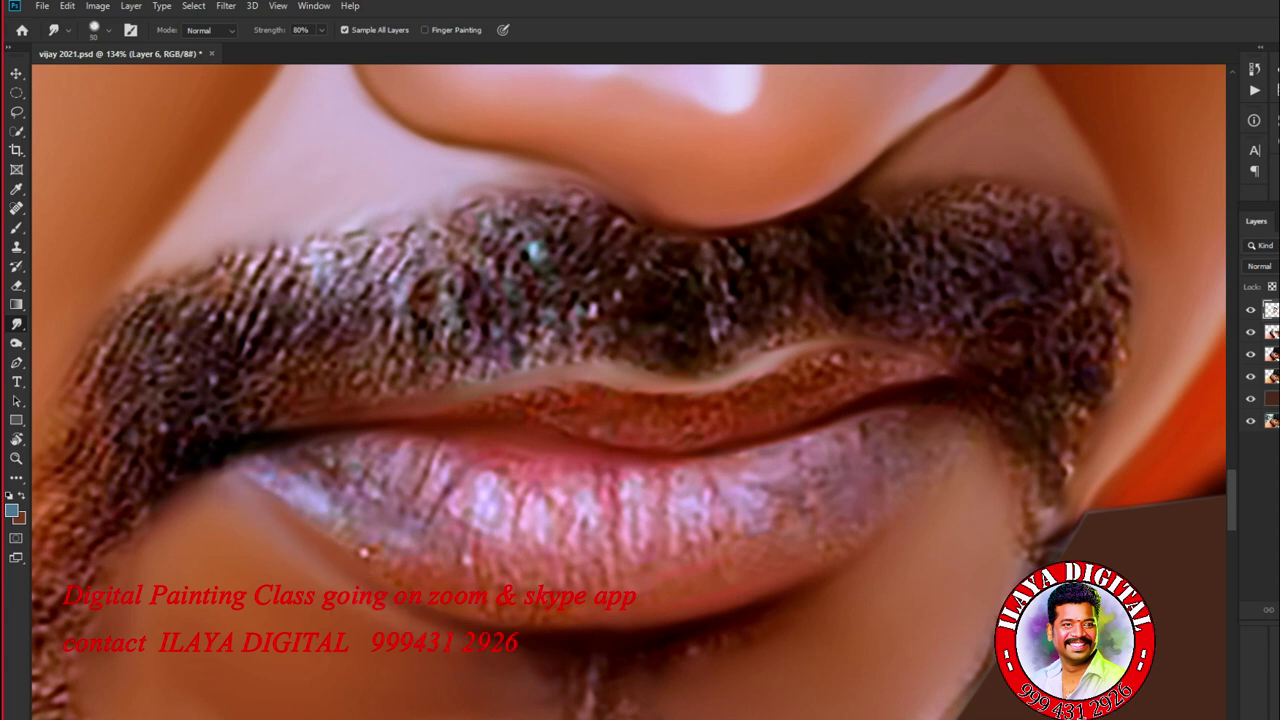
{"action": "mouse_move", "coordinate": [965, 410]}
{"action": "left_mouse_down"}
{"action": "mouse_move", "coordinate": [1014, 470]}
{"action": "mouse_move", "coordinate": [1030, 555]}
{"action": "left_mouse_up"}
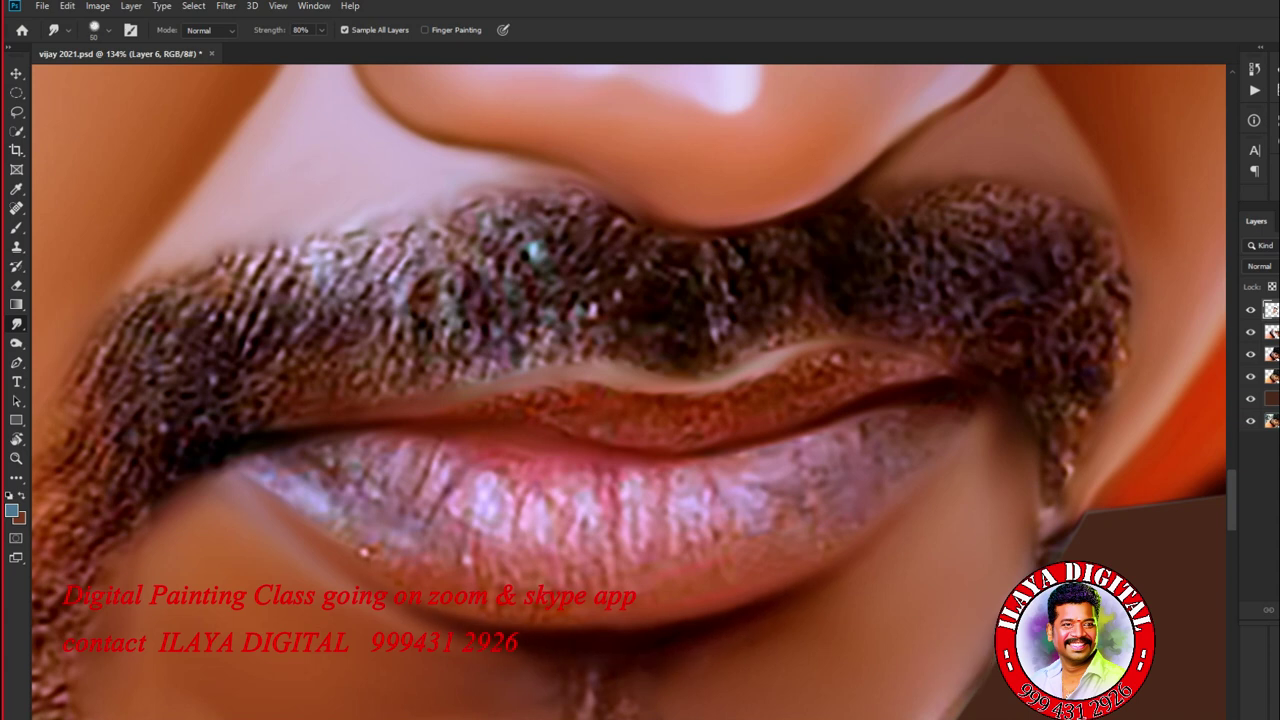
Step: Smudge the grainy texture across the whole lower lip into soft vertical highlights with a Smudge brush of about size 40
{"action": "mouse_move", "coordinate": [496, 516]}
{"action": "left_mouse_down"}
{"action": "mouse_move", "coordinate": [494, 490]}
{"action": "mouse_move", "coordinate": [418, 446]}
{"action": "left_mouse_up"}
{"action": "left_click_drag", "start_coordinate": [532, 530], "coordinate": [534, 490]}
{"action": "left_click_drag", "start_coordinate": [582, 530], "coordinate": [580, 495]}
{"action": "mouse_move", "coordinate": [638, 532]}
{"action": "left_mouse_down"}
{"action": "mouse_move", "coordinate": [640, 470]}
{"action": "mouse_move", "coordinate": [698, 528]}
{"action": "mouse_move", "coordinate": [736, 484]}
{"action": "left_mouse_up"}
{"action": "left_click_drag", "start_coordinate": [792, 478], "coordinate": [770, 458]}
{"action": "left_click_drag", "start_coordinate": [610, 512], "coordinate": [606, 470]}
{"action": "left_click_drag", "start_coordinate": [616, 540], "coordinate": [612, 512]}
{"action": "mouse_move", "coordinate": [570, 512]}
{"action": "left_mouse_down"}
{"action": "mouse_move", "coordinate": [560, 468]}
{"action": "mouse_move", "coordinate": [518, 456]}
{"action": "left_mouse_up"}
{"action": "left_click_drag", "start_coordinate": [656, 504], "coordinate": [656, 462]}
{"action": "left_click_drag", "start_coordinate": [704, 486], "coordinate": [700, 456]}
{"action": "left_click_drag", "start_coordinate": [788, 466], "coordinate": [790, 436]}
{"action": "left_click_drag", "start_coordinate": [840, 440], "coordinate": [808, 426]}
{"action": "mouse_move", "coordinate": [464, 502]}
{"action": "left_mouse_down"}
{"action": "mouse_move", "coordinate": [464, 442]}
{"action": "mouse_move", "coordinate": [436, 442]}
{"action": "left_mouse_up"}
{"action": "left_click_drag", "start_coordinate": [386, 452], "coordinate": [384, 432]}
{"action": "left_click_drag", "start_coordinate": [364, 452], "coordinate": [362, 436]}
{"action": "left_click_drag", "start_coordinate": [368, 552], "coordinate": [344, 526]}
{"action": "left_click_drag", "start_coordinate": [246, 466], "coordinate": [246, 452]}
{"action": "left_click_drag", "start_coordinate": [390, 512], "coordinate": [330, 462]}
{"action": "left_click_drag", "start_coordinate": [466, 526], "coordinate": [426, 490]}
{"action": "left_click_drag", "start_coordinate": [500, 566], "coordinate": [468, 512]}
{"action": "left_click_drag", "start_coordinate": [342, 496], "coordinate": [332, 484]}
{"action": "left_click_drag", "start_coordinate": [494, 534], "coordinate": [464, 502]}
{"action": "left_click_drag", "start_coordinate": [532, 566], "coordinate": [520, 508]}
{"action": "mouse_move", "coordinate": [576, 580]}
{"action": "left_mouse_down"}
{"action": "mouse_move", "coordinate": [570, 522]}
{"action": "mouse_move", "coordinate": [612, 538]}
{"action": "mouse_move", "coordinate": [706, 512]}
{"action": "mouse_move", "coordinate": [912, 402]}
{"action": "left_mouse_up"}
{"action": "left_click_drag", "start_coordinate": [798, 514], "coordinate": [818, 492]}
{"action": "left_click_drag", "start_coordinate": [756, 534], "coordinate": [772, 508]}
{"action": "left_click_drag", "start_coordinate": [694, 566], "coordinate": [697, 552]}
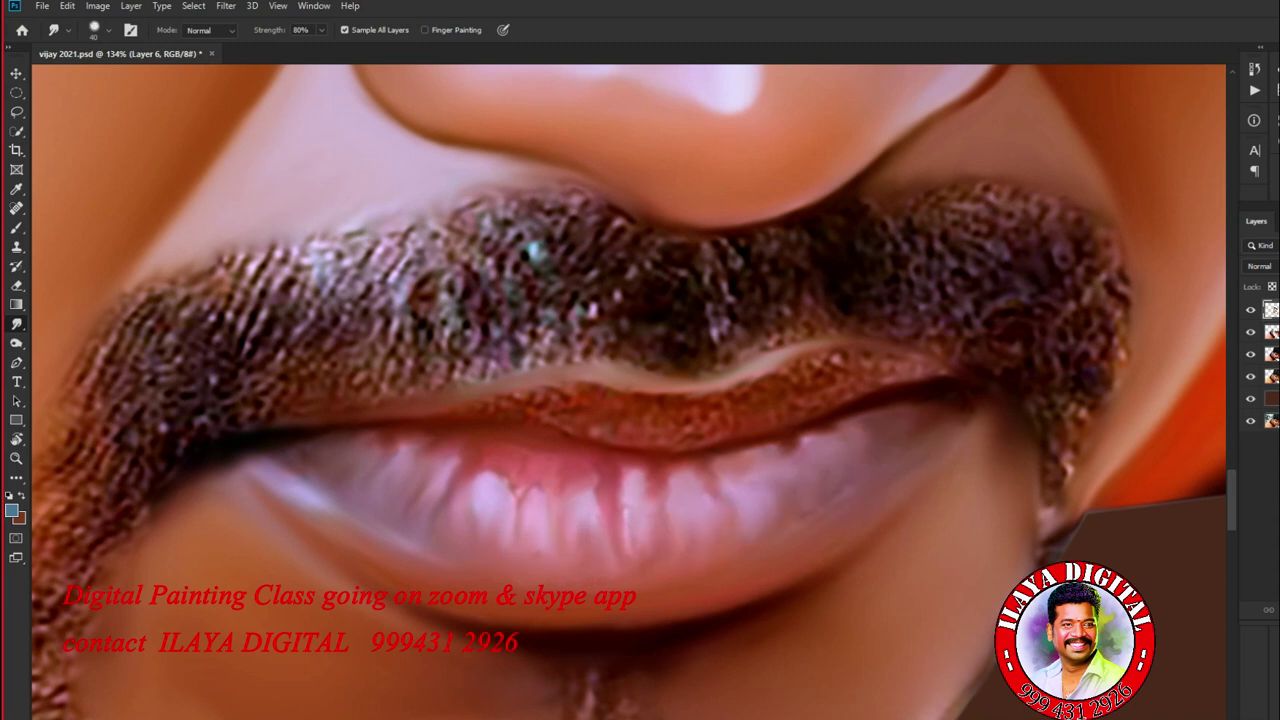
Step: Refine the vertical highlights and upper edge of the lower lip with Smudge brush sizes 30 to 40
{"action": "left_click_drag", "start_coordinate": [494, 486], "coordinate": [494, 468]}
{"action": "mouse_move", "coordinate": [532, 506]}
{"action": "left_mouse_down"}
{"action": "mouse_move", "coordinate": [532, 484]}
{"action": "mouse_move", "coordinate": [581, 488]}
{"action": "left_mouse_up"}
{"action": "left_click_drag", "start_coordinate": [677, 478], "coordinate": [728, 472]}
{"action": "left_click_drag", "start_coordinate": [784, 496], "coordinate": [784, 478]}
{"action": "key", "text": "bracketleft"}
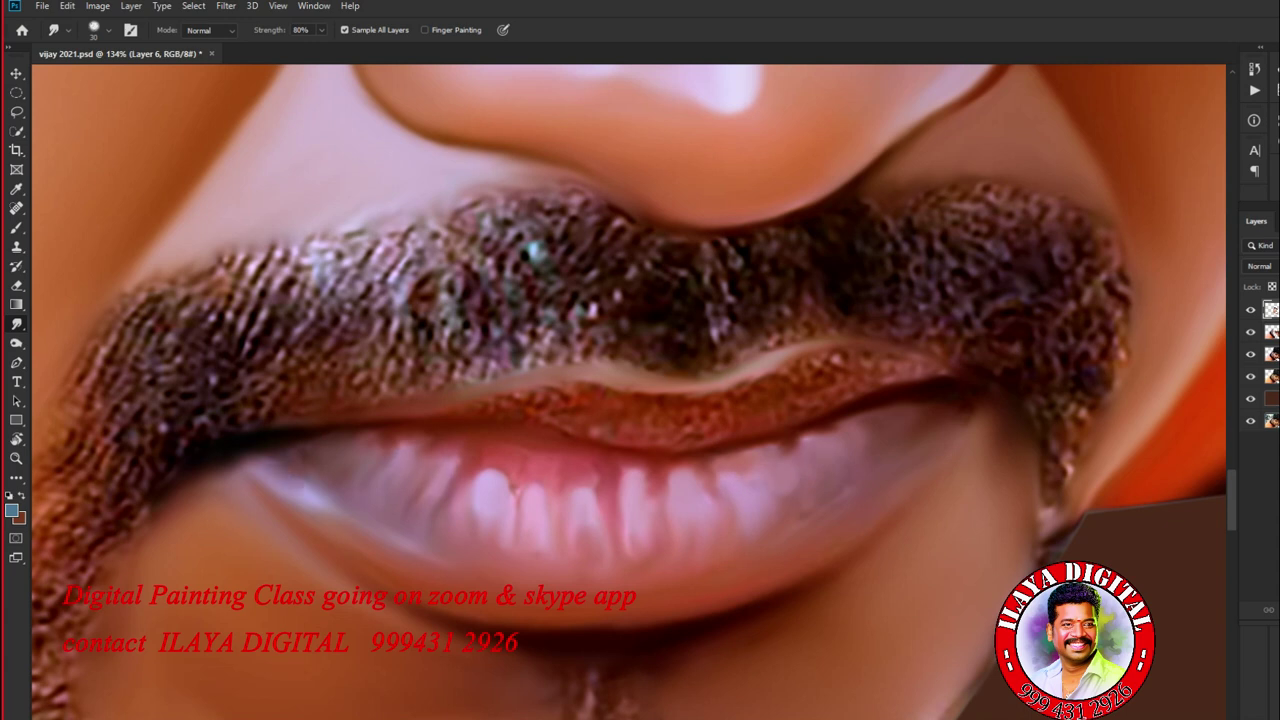
{"action": "key", "text": "bracketright"}
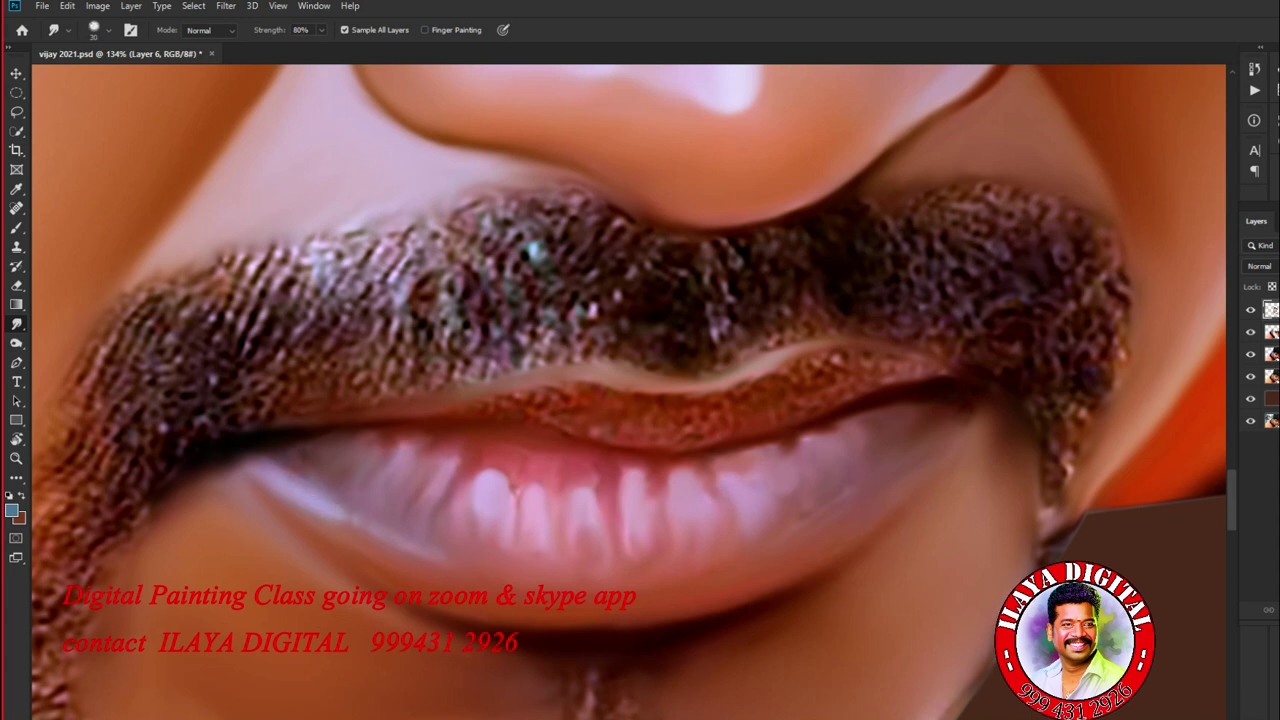
{"action": "left_click_drag", "start_coordinate": [451, 470], "coordinate": [451, 446]}
{"action": "left_click_drag", "start_coordinate": [497, 488], "coordinate": [497, 458]}
{"action": "left_click_drag", "start_coordinate": [512, 518], "coordinate": [512, 472]}
{"action": "mouse_move", "coordinate": [558, 510]}
{"action": "left_mouse_down"}
{"action": "mouse_move", "coordinate": [558, 486]}
{"action": "mouse_move", "coordinate": [603, 496]}
{"action": "left_mouse_up"}
{"action": "left_click_drag", "start_coordinate": [621, 538], "coordinate": [621, 490]}
{"action": "left_click_drag", "start_coordinate": [659, 510], "coordinate": [659, 476]}
{"action": "mouse_move", "coordinate": [696, 480]}
{"action": "left_mouse_down"}
{"action": "mouse_move", "coordinate": [696, 460]}
{"action": "mouse_move", "coordinate": [730, 452]}
{"action": "left_mouse_up"}
{"action": "mouse_move", "coordinate": [763, 462]}
{"action": "left_mouse_down"}
{"action": "mouse_move", "coordinate": [763, 442]}
{"action": "mouse_move", "coordinate": [805, 430]}
{"action": "left_mouse_up"}
{"action": "left_click_drag", "start_coordinate": [846, 442], "coordinate": [846, 414]}
{"action": "left_click_drag", "start_coordinate": [874, 420], "coordinate": [874, 408]}
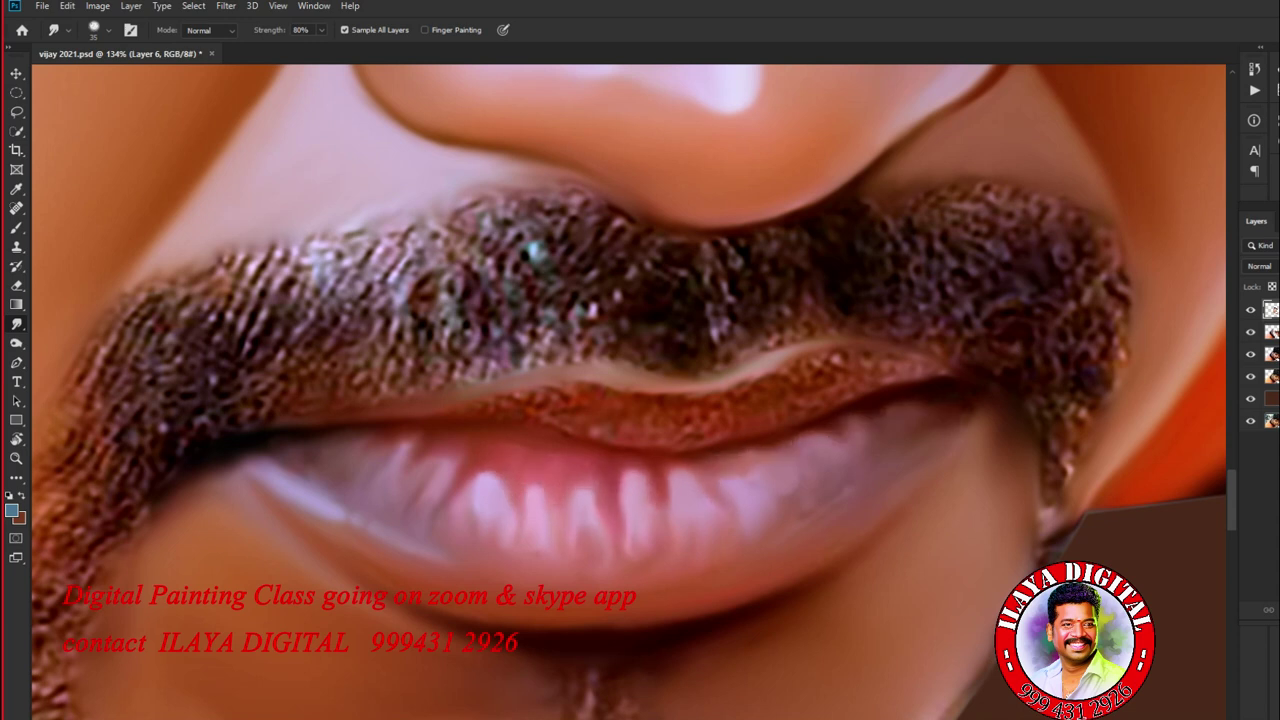
Step: Smooth the grainy red upper lip from corner to corner with Smudge brush sizes 30 to 35
{"action": "key", "text": "ctrl+0"}
{"action": "scroll", "coordinate": [500, 400], "scroll_direction": "up", "scroll_amount": 5}
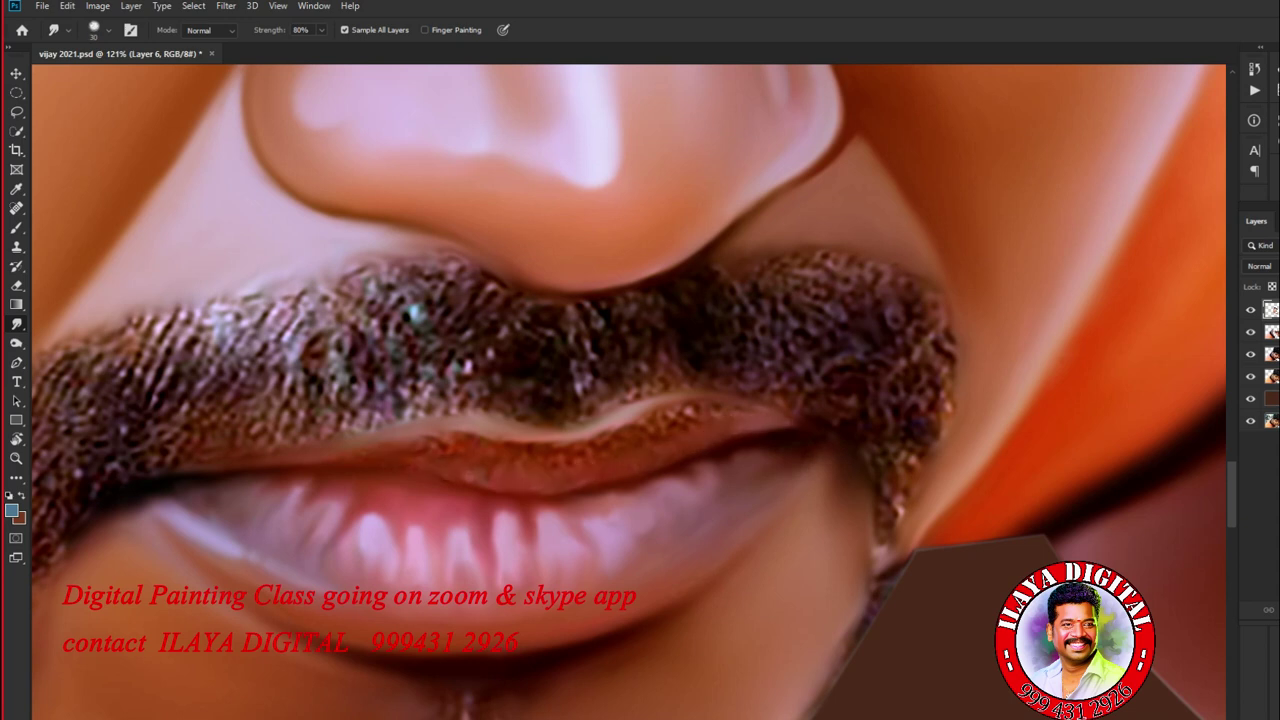
{"action": "left_click_drag", "start_coordinate": [548, 444], "coordinate": [683, 410]}
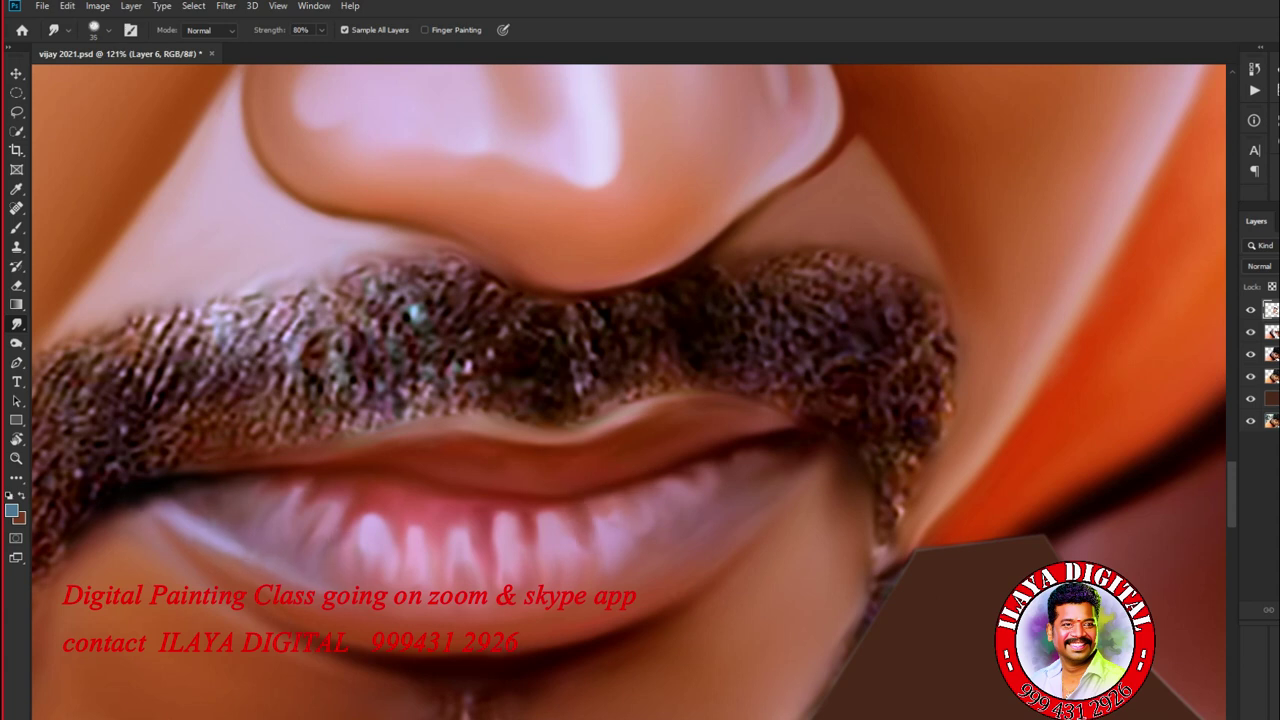
Step: Merge the top smudged layer with the painted layer below it and save the document
{"action": "scroll", "coordinate": [628, 392], "scroll_direction": "down", "scroll_amount": 10}
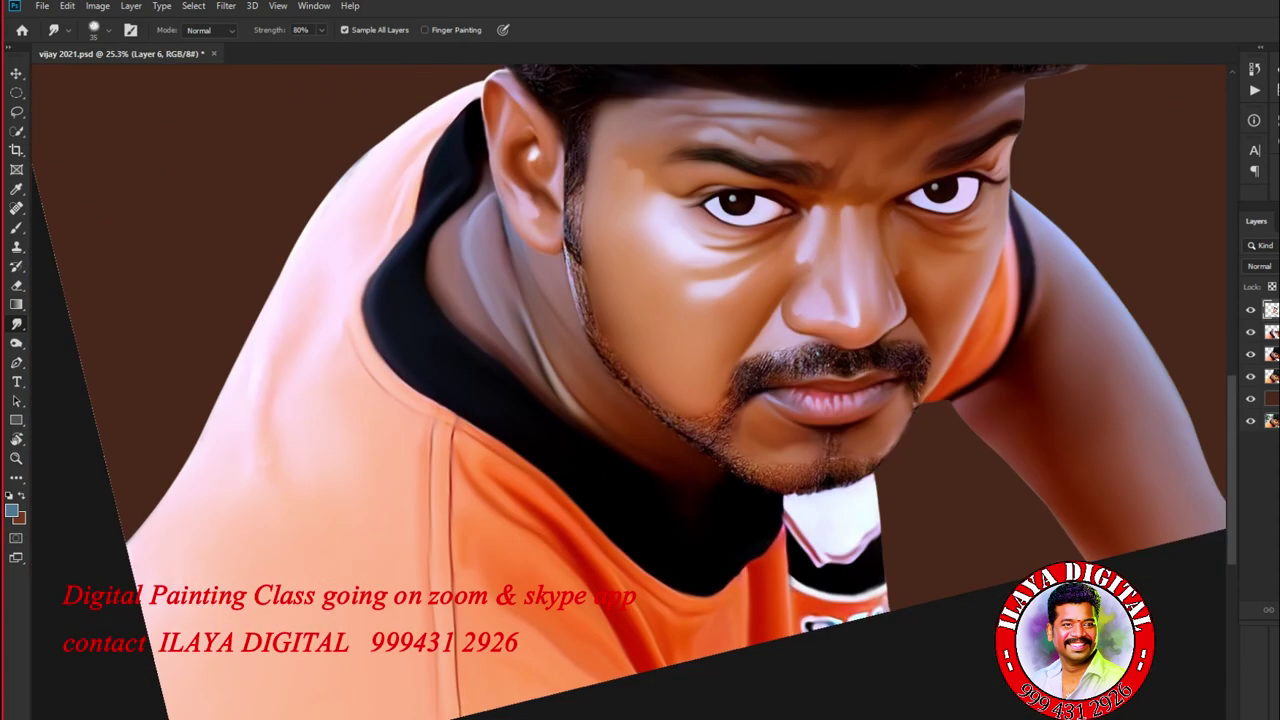
{"action": "scroll", "coordinate": [628, 392], "scroll_direction": "up", "scroll_amount": 3}
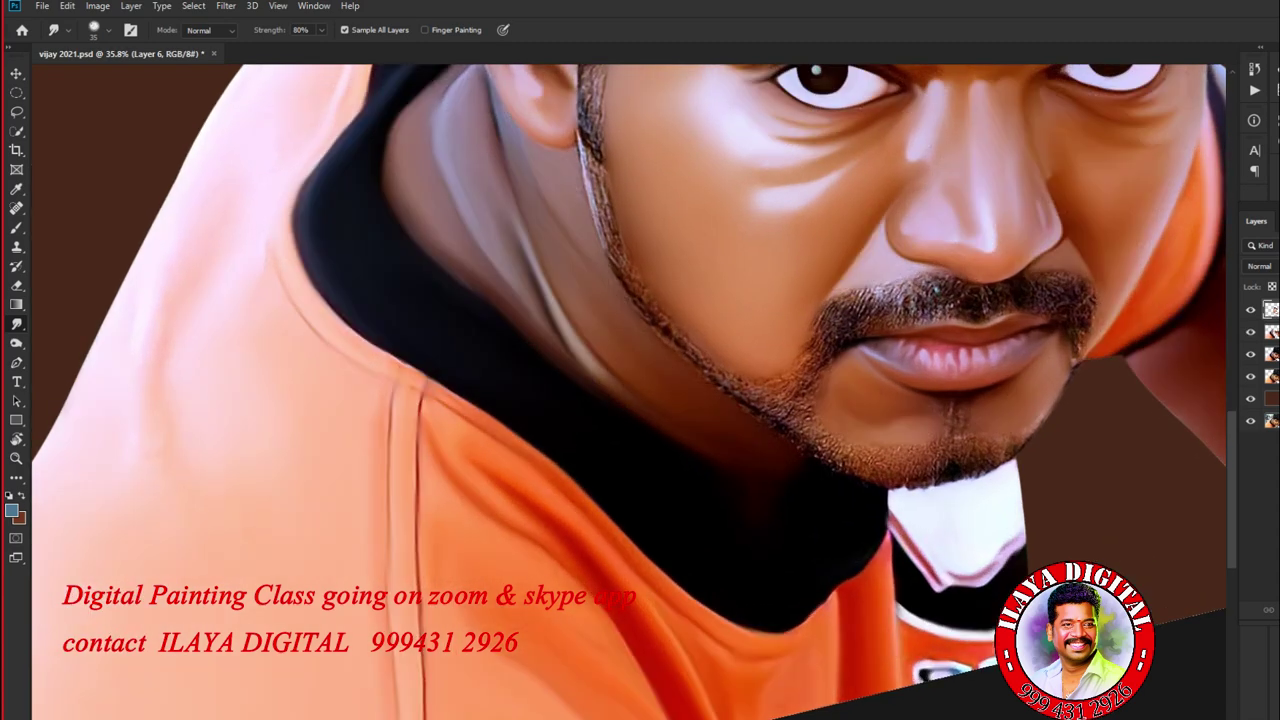
{"action": "scroll", "coordinate": [638, 566], "scroll_direction": "up", "scroll_amount": 4}
{"action": "scroll", "coordinate": [638, 566], "scroll_direction": "down", "scroll_amount": 3}
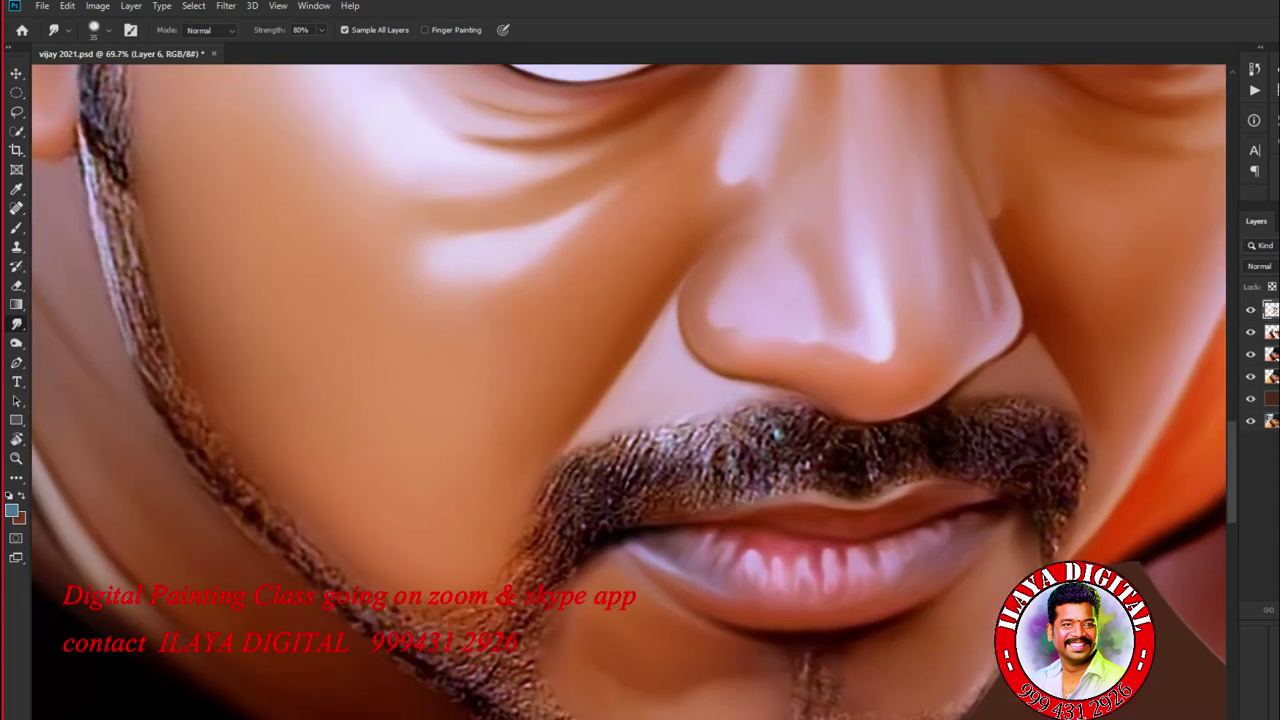
{"action": "scroll", "coordinate": [638, 566], "scroll_direction": "down", "scroll_amount": 2}
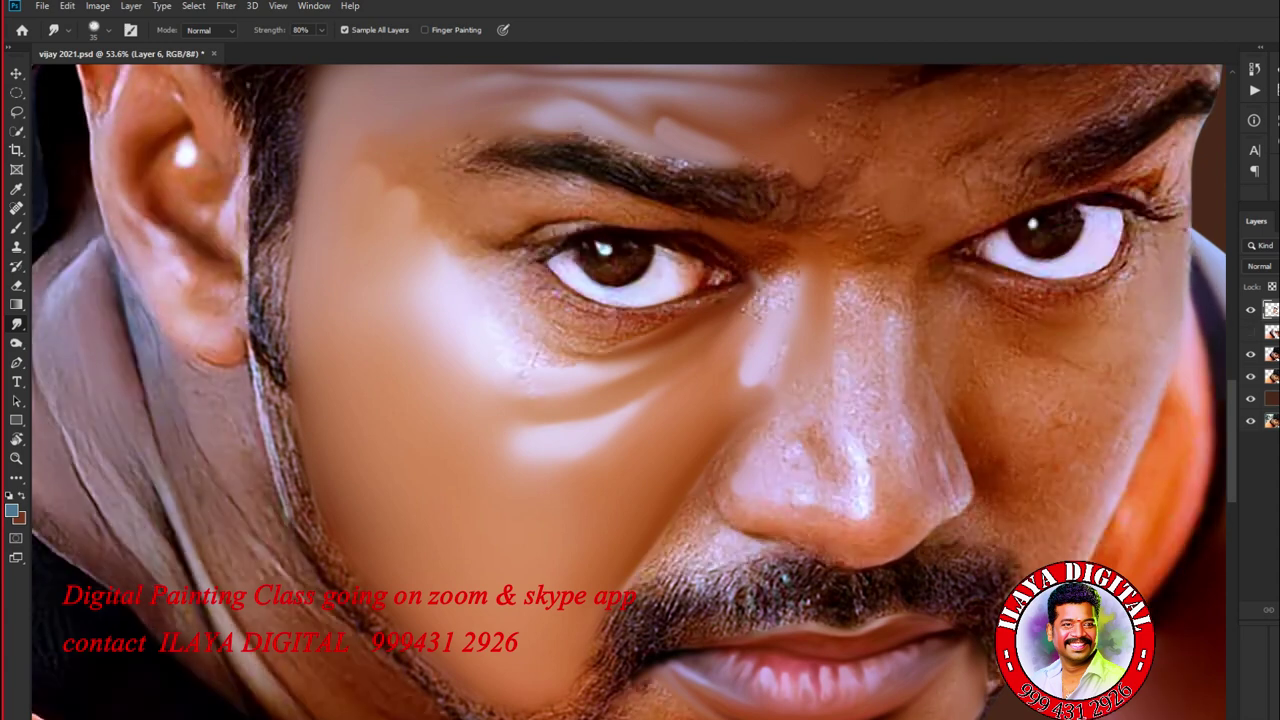
{"action": "scroll", "coordinate": [638, 566], "scroll_direction": "down", "scroll_amount": 3}
{"action": "scroll", "coordinate": [638, 566], "scroll_direction": "up", "scroll_amount": 2}
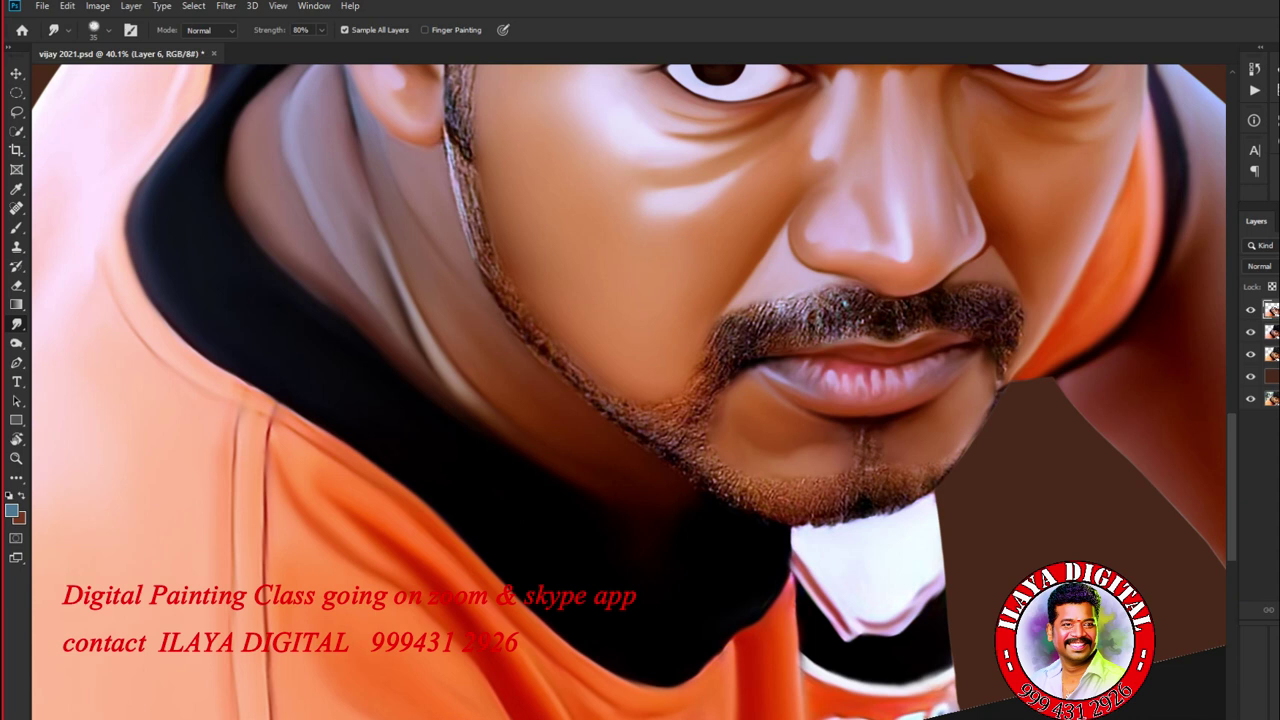
{"action": "scroll", "coordinate": [633, 392], "scroll_direction": "up", "scroll_amount": 2}
{"action": "key", "text": "ctrl+s"}
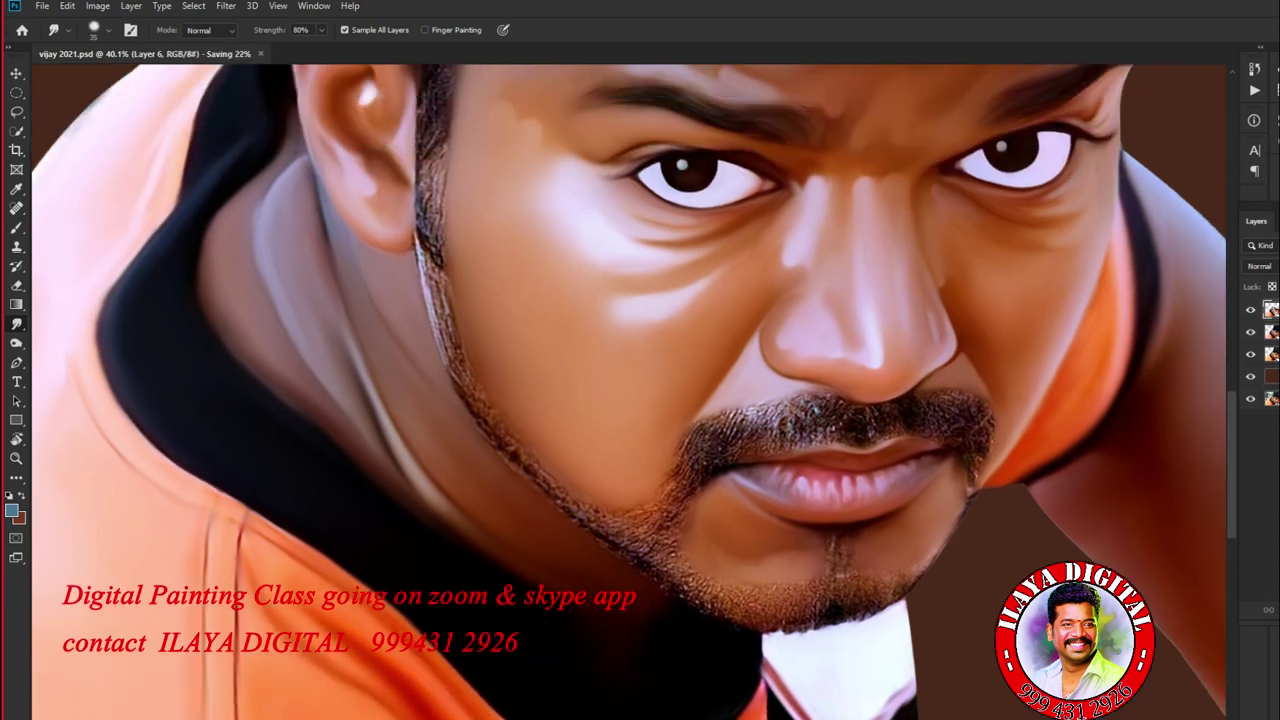
Step: Compare the painted layer with the original photo by hiding and showing it
{"action": "scroll", "coordinate": [633, 392], "scroll_direction": "up", "scroll_amount": 2}
{"action": "key", "text": "ctrl+comma"}
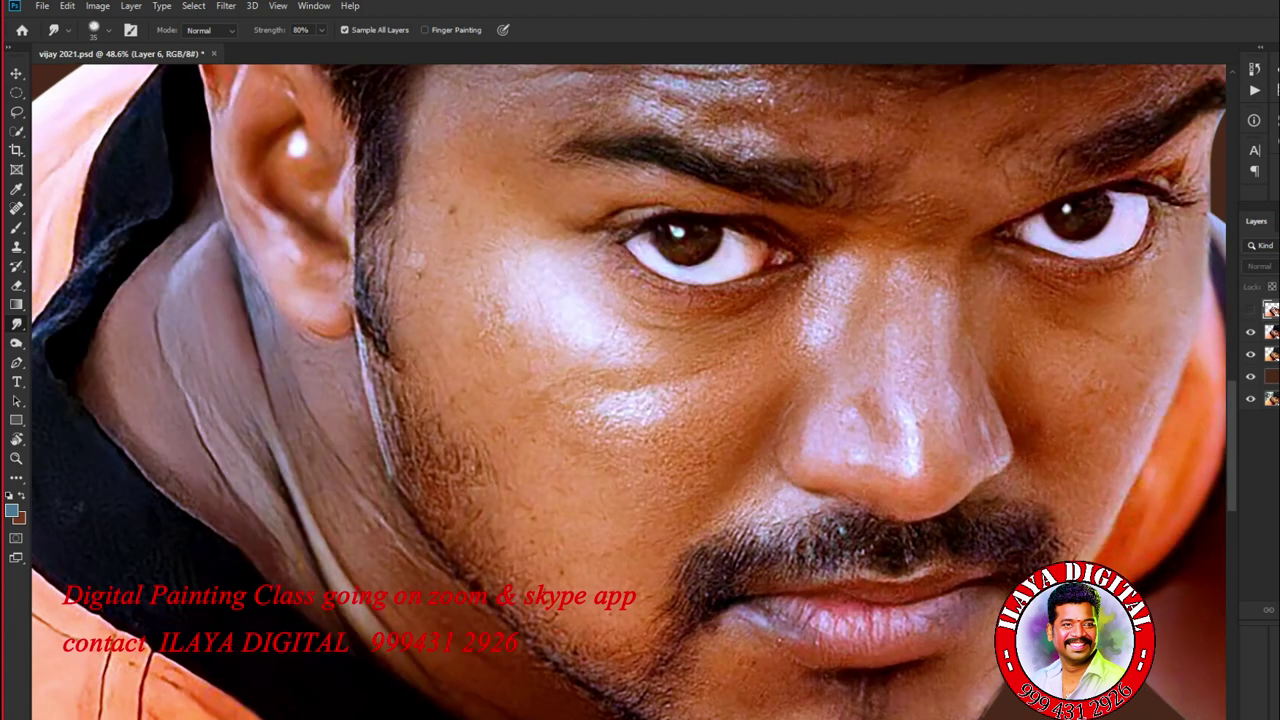
{"action": "key", "text": "ctrl+comma"}
Step: Erase the painted layer along the left beard line, jaw and chin with a soft size 80 Eraser to bring back the beard hair
{"action": "key", "text": "e"}
{"action": "left_click_drag", "start_coordinate": [402, 388], "coordinate": [540, 617]}
{"action": "left_click_drag", "start_coordinate": [640, 400], "coordinate": [505, 230]}
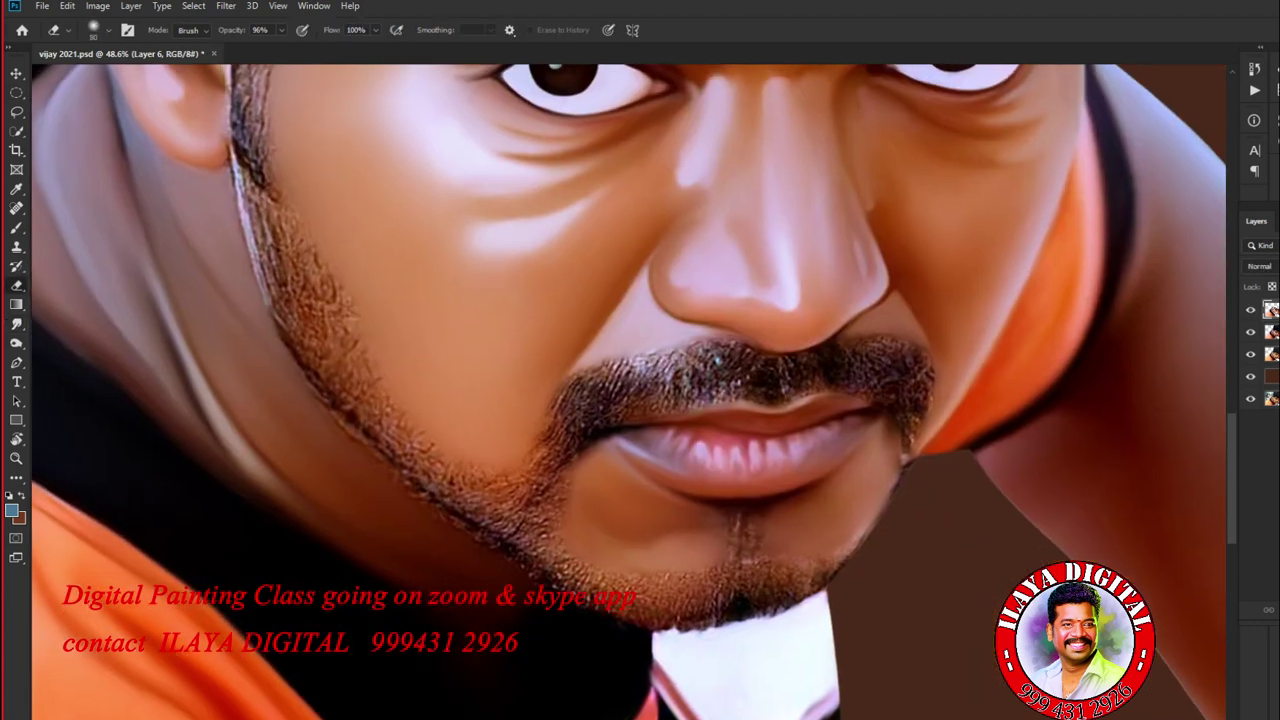
{"action": "left_click_drag", "start_coordinate": [849, 529], "coordinate": [911, 459]}
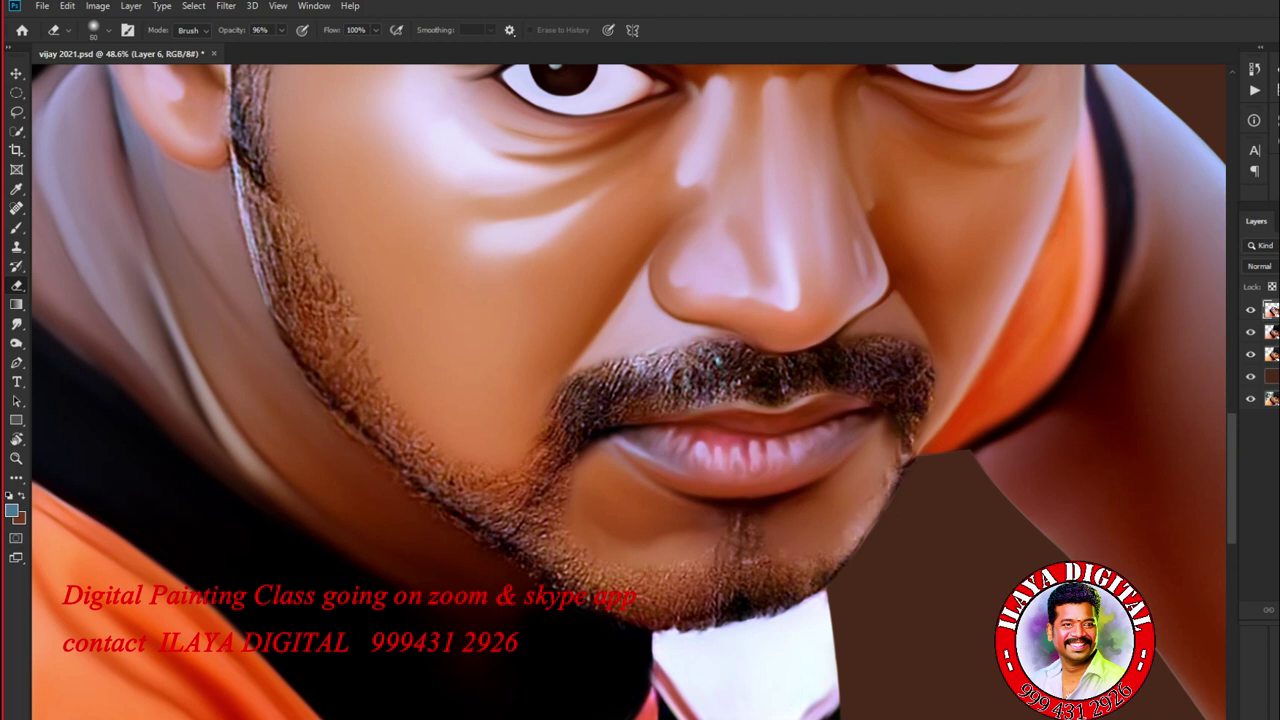
Step: Switch to the Smudge tool with the Triangle - Dots brush and set its size to 25
{"action": "scroll", "coordinate": [628, 392], "scroll_direction": "down", "scroll_amount": 2}
{"action": "right_click", "coordinate": [540, 318]}
{"action": "double_click", "coordinate": [926, 580]}
{"action": "right_click", "coordinate": [616, 318]}
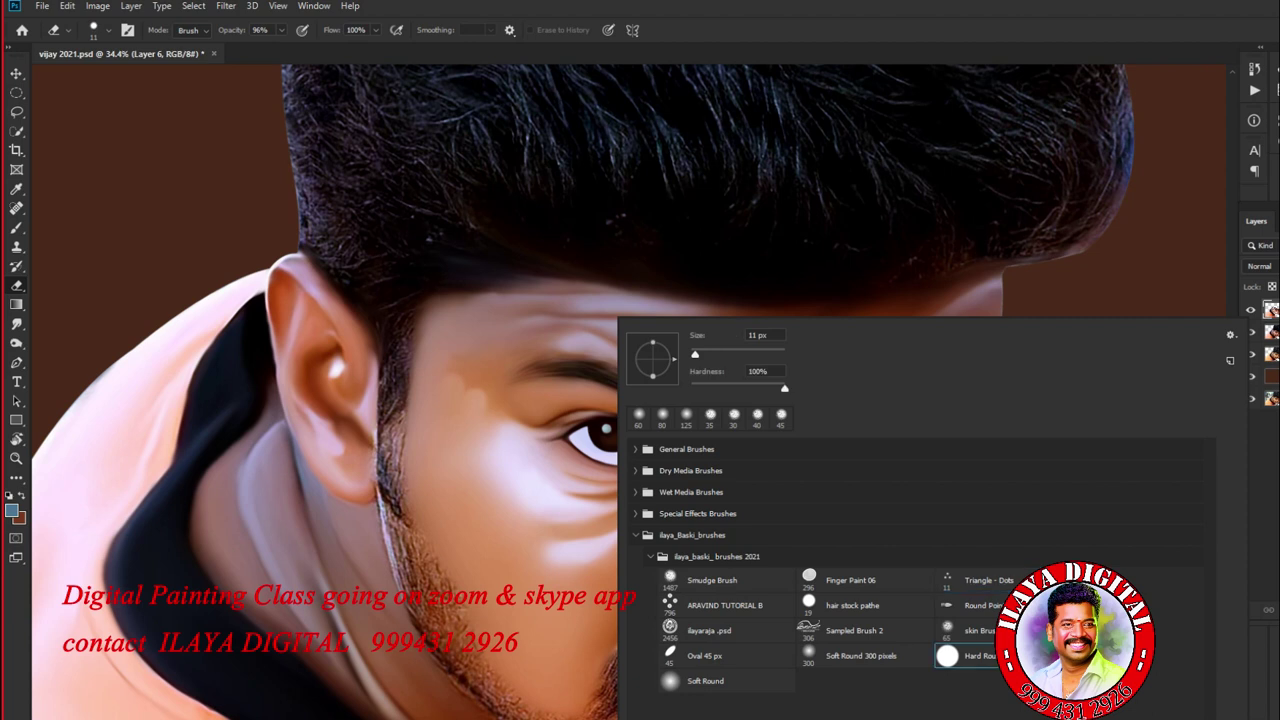
{"action": "double_click", "coordinate": [935, 580]}
{"action": "key", "text": "r"}
{"action": "right_click", "coordinate": [586, 318]}
{"action": "double_click", "coordinate": [950, 580]}
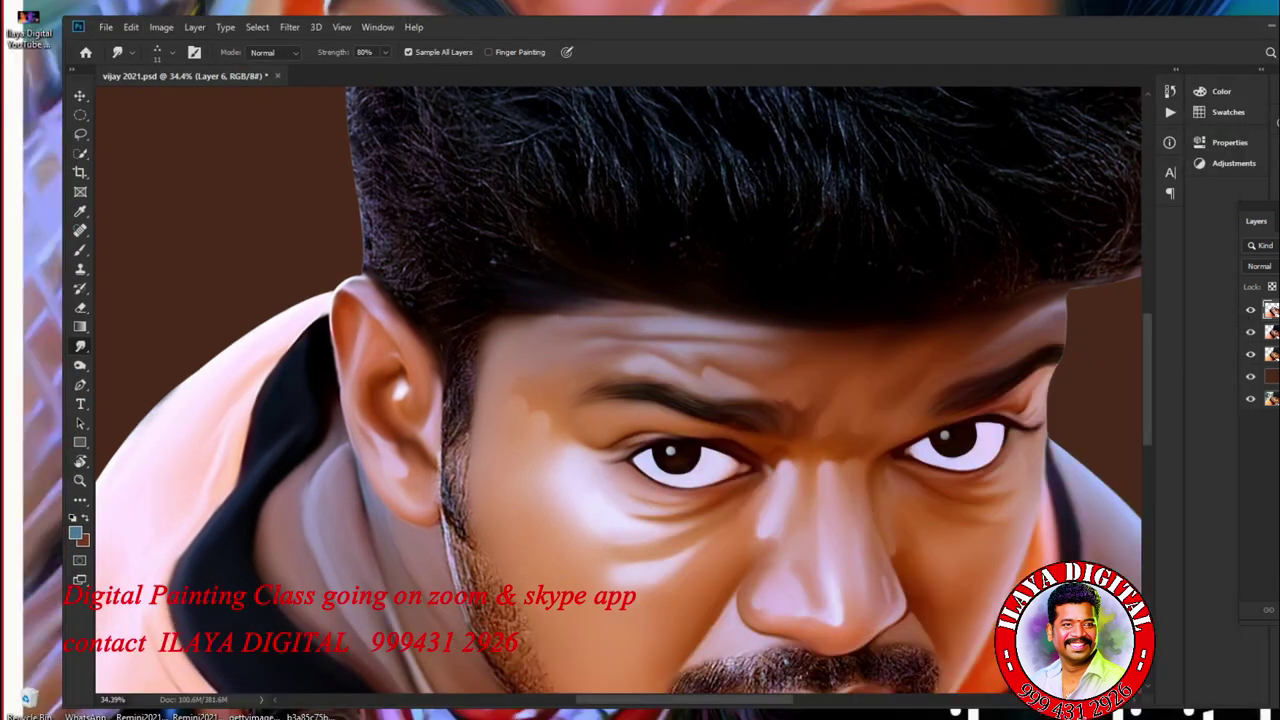
{"action": "scroll", "coordinate": [628, 392], "scroll_direction": "down", "scroll_amount": 1}
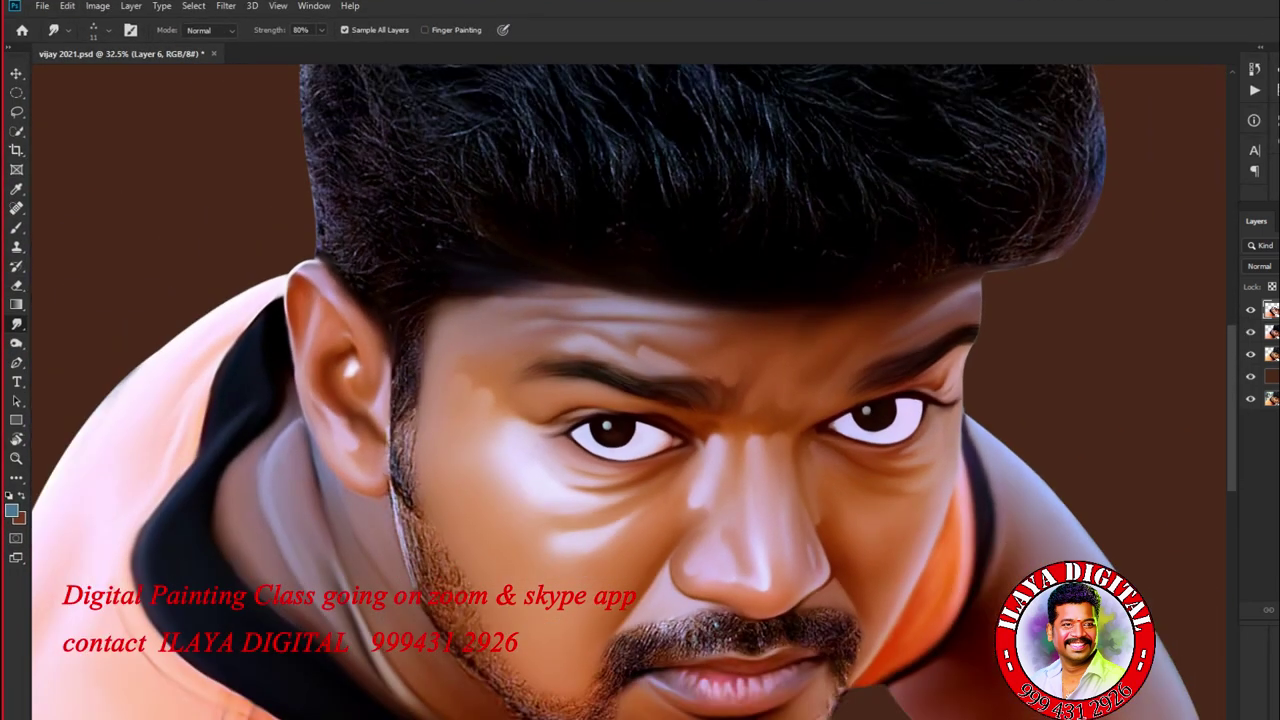
{"action": "scroll", "coordinate": [418, 558], "scroll_direction": "up", "scroll_amount": 5}
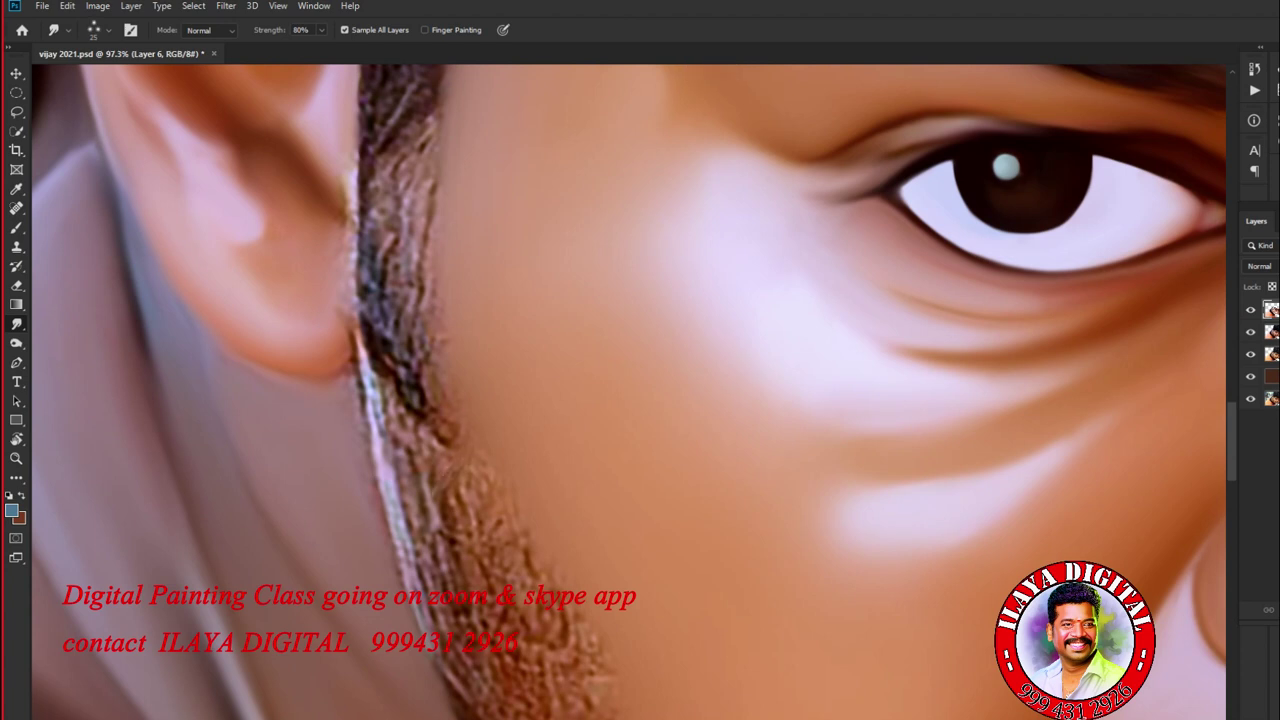
Step: Check the document's dimensions and resolution
{"action": "scroll", "coordinate": [443, 498], "scroll_direction": "down", "scroll_amount": 3}
{"action": "key", "text": "ctrl+alt+i"}
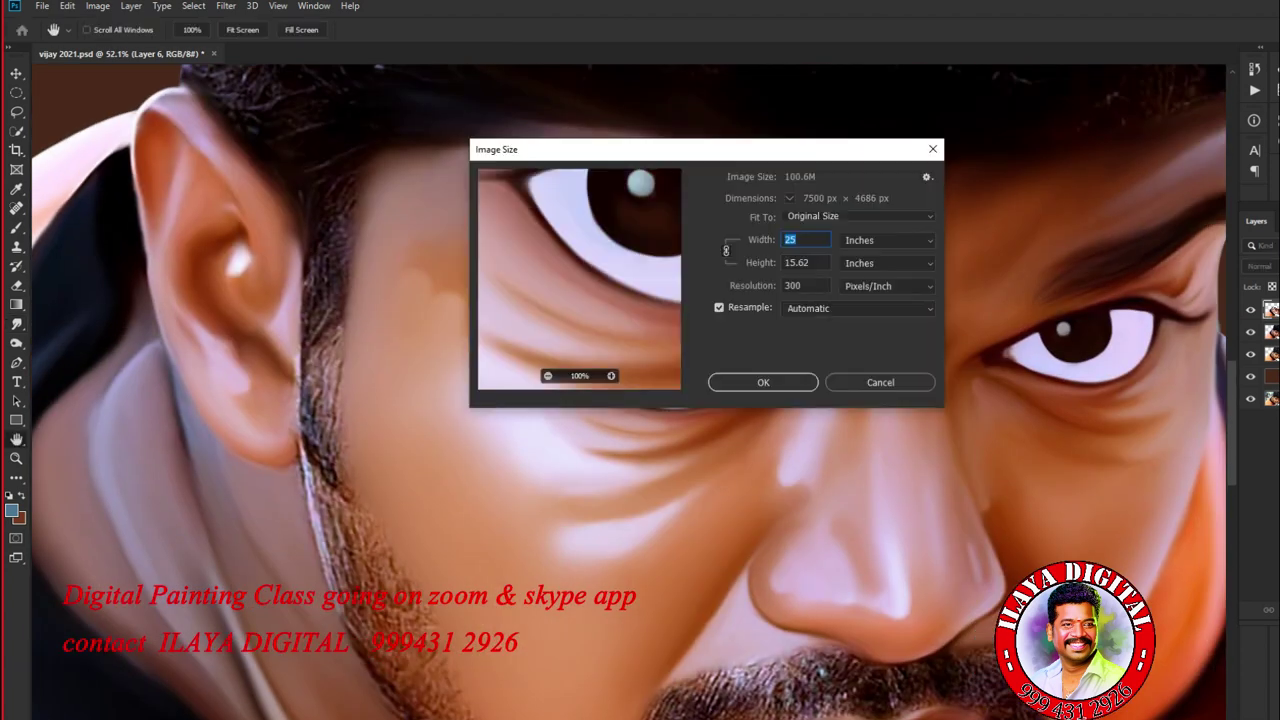
{"action": "key", "text": "Tab"}
{"action": "key", "text": "Tab"}
{"action": "key", "text": "Escape"}
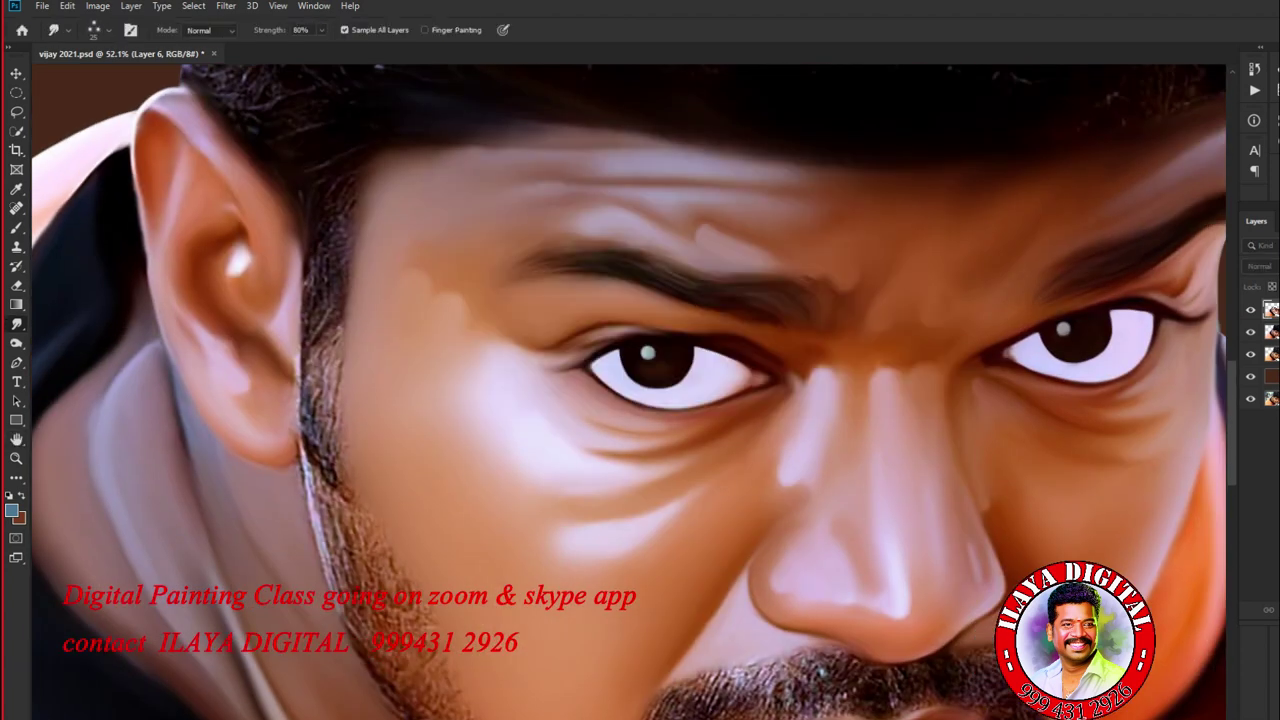
Step: Try smudging the sideburn hair beside the ear downward with the Triangle - Dots brush at size 25
{"action": "scroll", "coordinate": [630, 390], "scroll_direction": "up", "scroll_amount": 5}
{"action": "key", "text": "r"}
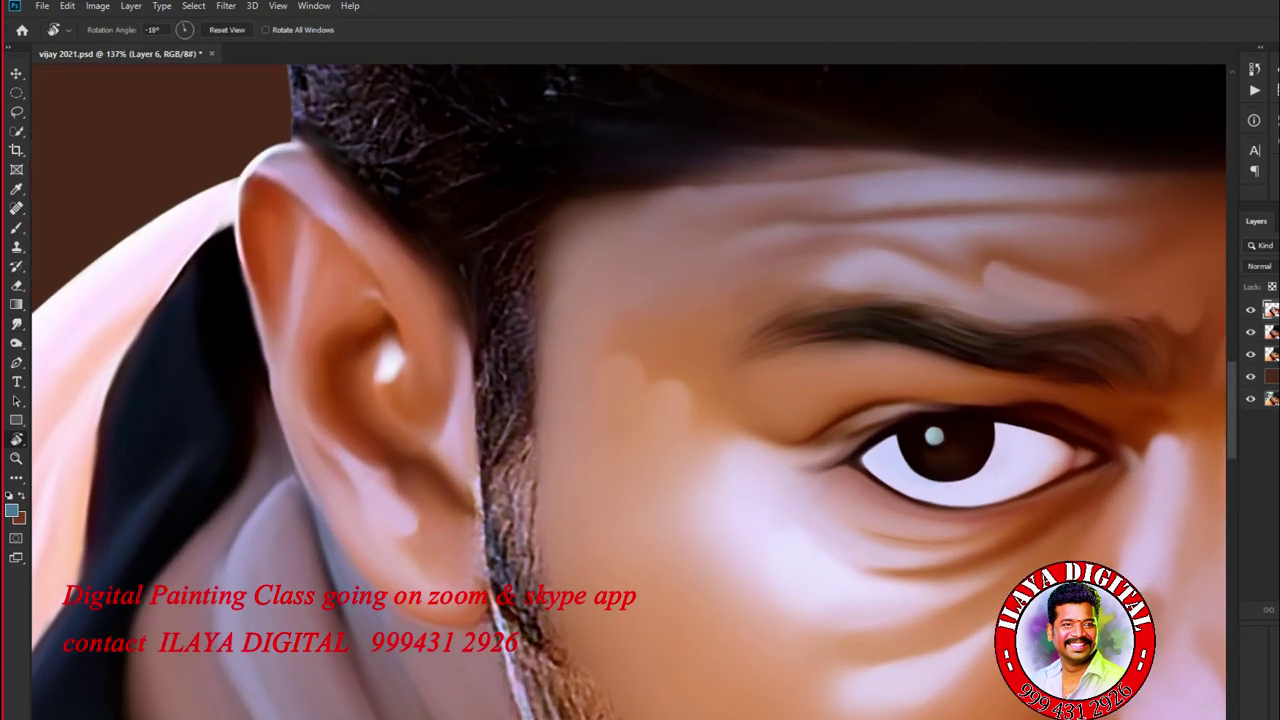
{"action": "left_click_drag", "start_coordinate": [512, 295], "coordinate": [500, 480]}
{"action": "left_click_drag", "start_coordinate": [528, 282], "coordinate": [522, 332]}
{"action": "left_click_drag", "start_coordinate": [505, 440], "coordinate": [505, 560]}
{"action": "left_click_drag", "start_coordinate": [530, 280], "coordinate": [545, 420]}
{"action": "left_click_drag", "start_coordinate": [495, 345], "coordinate": [500, 480]}
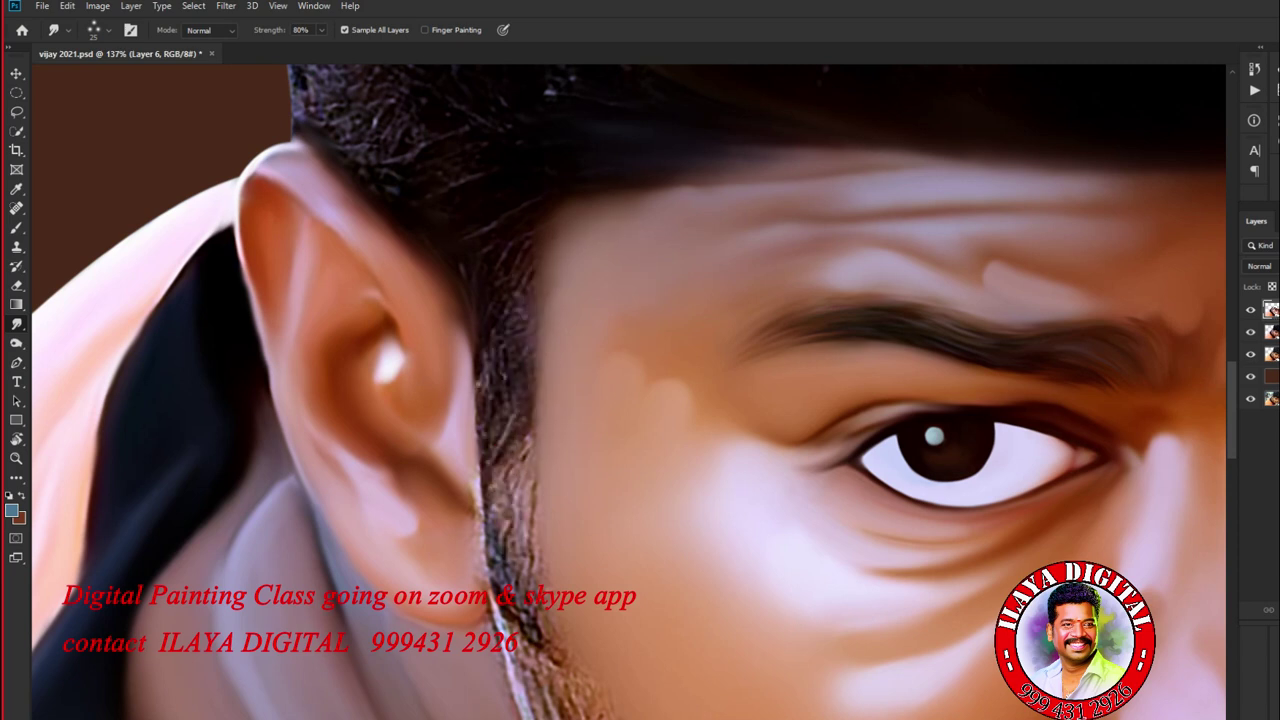
Step: Try smudging the sideburn into fine strands in a rotated view, reducing the dotted Smudge brush to size 15
{"action": "scroll", "coordinate": [640, 390], "scroll_direction": "up", "scroll_amount": 3}
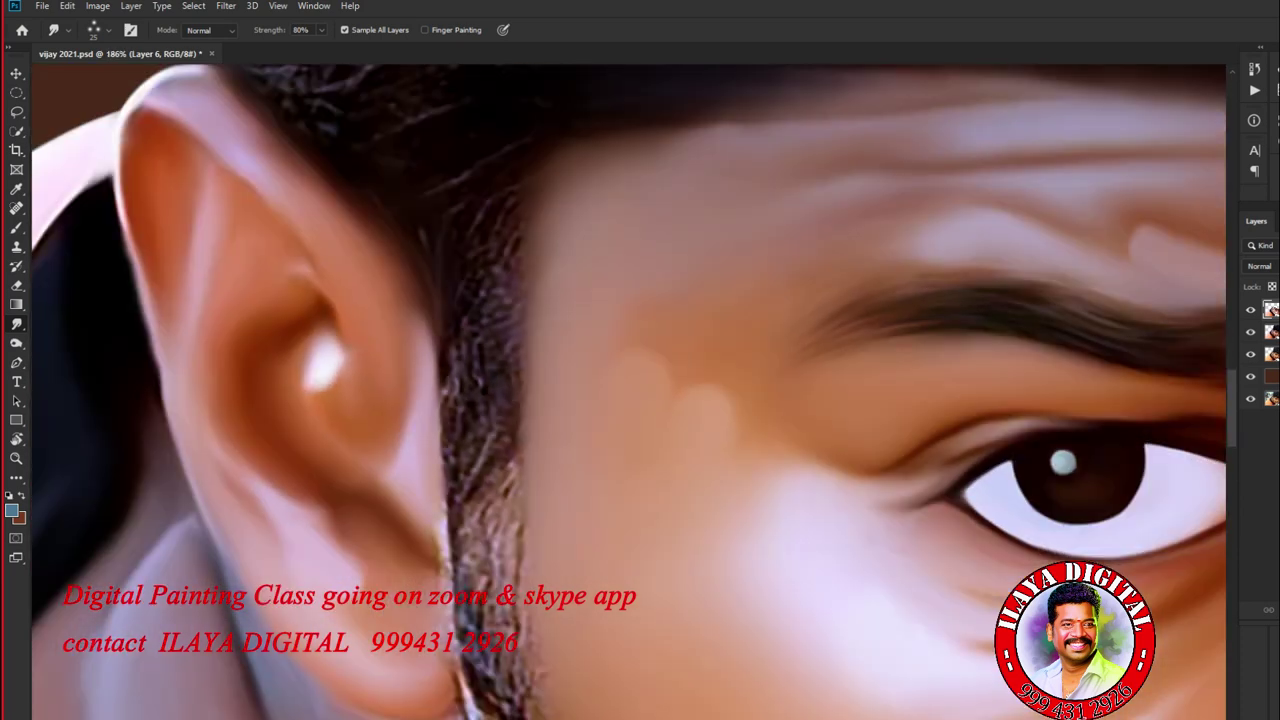
{"action": "key", "text": "r"}
{"action": "left_click_drag", "start_coordinate": [800, 300], "coordinate": [700, 220]}
{"action": "left_click_drag", "start_coordinate": [448, 255], "coordinate": [450, 395]}
{"action": "mouse_move", "coordinate": [470, 280]}
{"action": "left_mouse_down"}
{"action": "mouse_move", "coordinate": [488, 438]}
{"action": "mouse_move", "coordinate": [522, 560]}
{"action": "left_mouse_up"}
{"action": "left_click_drag", "start_coordinate": [450, 415], "coordinate": [500, 585]}
{"action": "mouse_move", "coordinate": [425, 188]}
{"action": "left_mouse_down"}
{"action": "mouse_move", "coordinate": [395, 292]}
{"action": "mouse_move", "coordinate": [450, 460]}
{"action": "left_mouse_up"}
{"action": "left_click_drag", "start_coordinate": [418, 392], "coordinate": [470, 538]}
{"action": "left_click_drag", "start_coordinate": [488, 275], "coordinate": [490, 410]}
{"action": "left_click_drag", "start_coordinate": [462, 198], "coordinate": [474, 296]}
{"action": "key", "text": "bracketleft"}
{"action": "left_click_drag", "start_coordinate": [512, 416], "coordinate": [536, 486]}
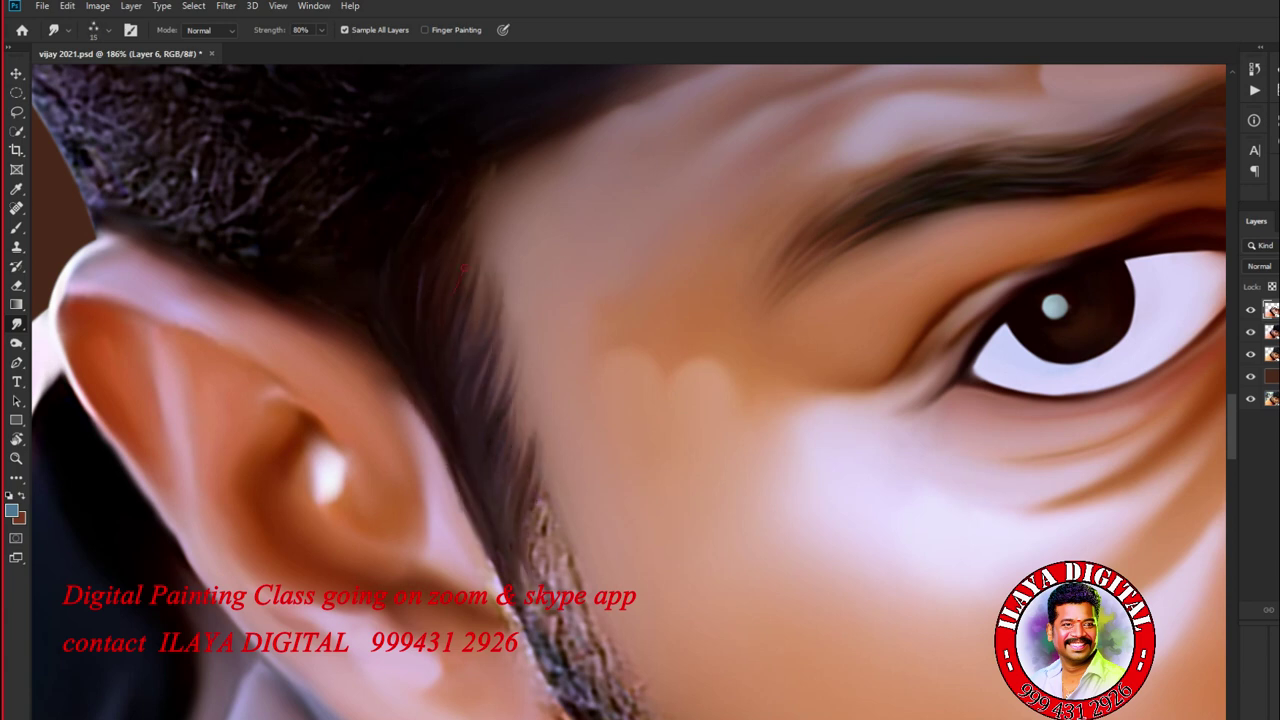
Step: Revert the sideburn strokes, create a new layer, and set the Smudge tool to size 15 with 70% strength
{"action": "key", "text": "b"}
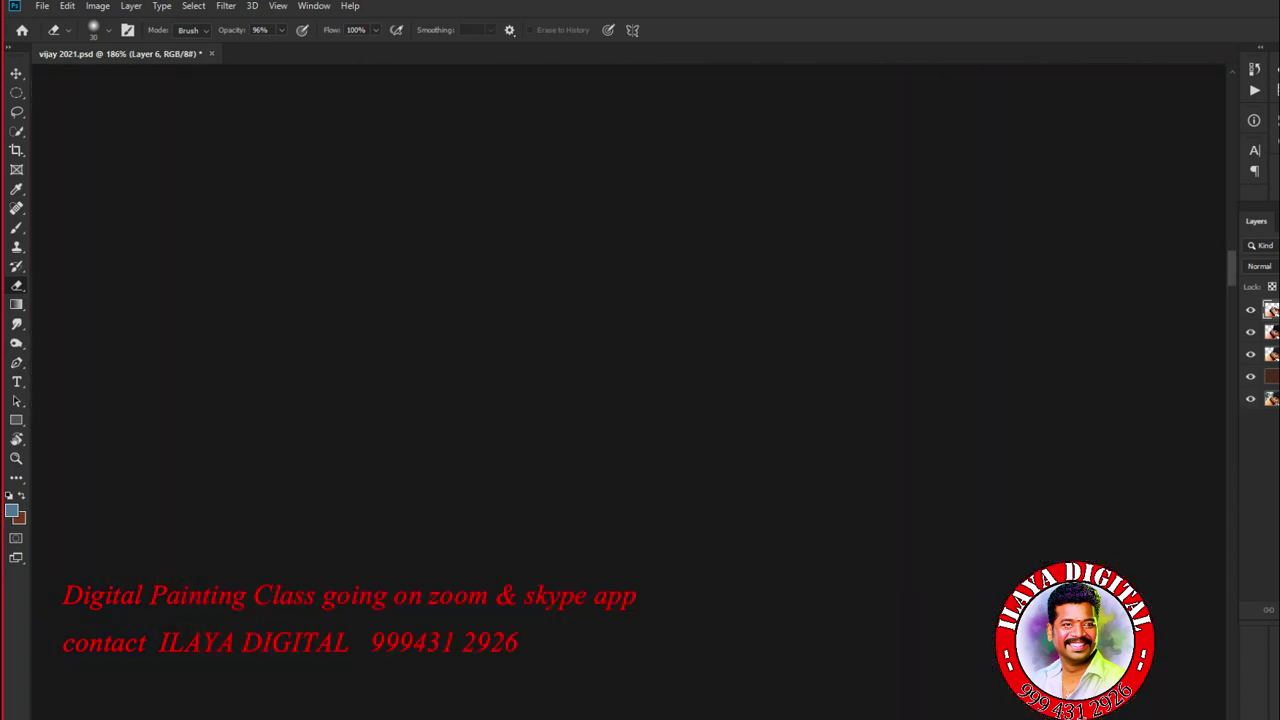
{"action": "key", "text": "ctrl+alt+i"}
{"action": "key", "text": "Escape"}
{"action": "key", "text": "ctrl+shift+n"}
{"action": "key", "text": "Return"}
{"action": "key", "text": "r"}
{"action": "scroll", "coordinate": [496, 400], "scroll_direction": "up", "scroll_amount": 3}
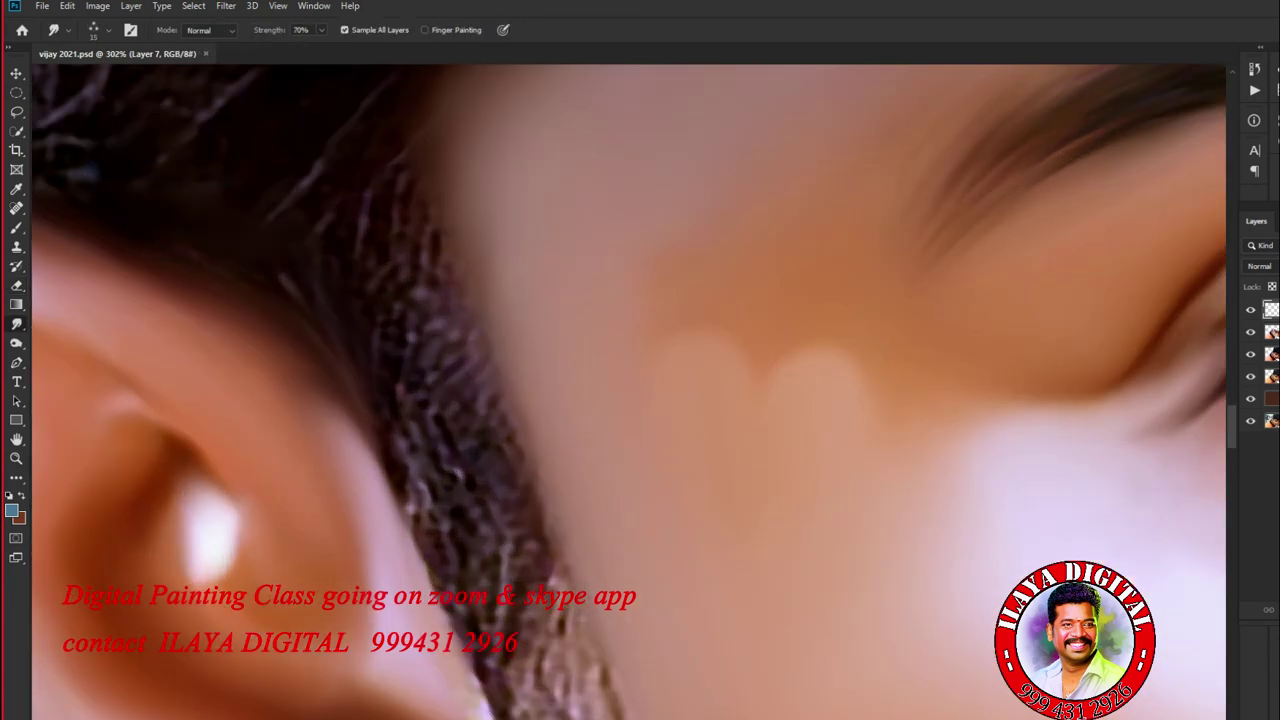
Step: Smudge the upper sideburn and the hair above the ear into fine strands at 70 to 75% strength
{"action": "left_click_drag", "start_coordinate": [388, 270], "coordinate": [420, 430]}
{"action": "left_click_drag", "start_coordinate": [428, 295], "coordinate": [446, 480]}
{"action": "left_click_drag", "start_coordinate": [490, 395], "coordinate": [450, 535]}
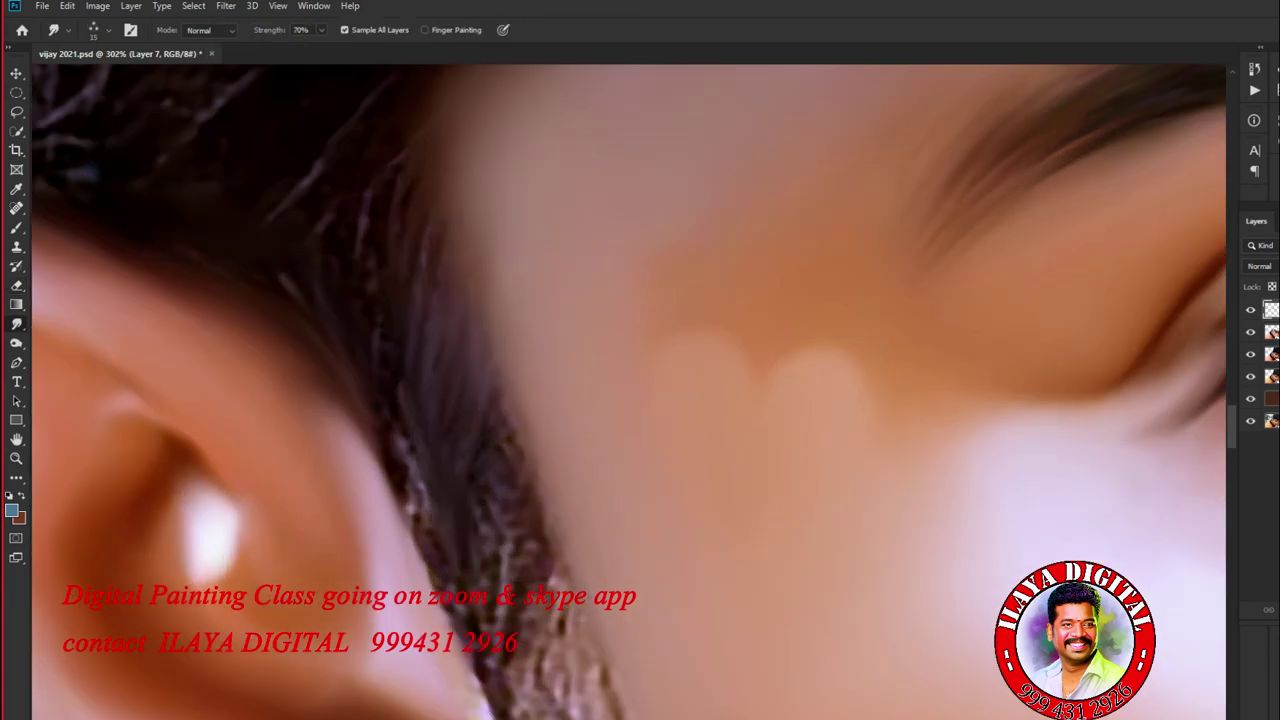
{"action": "left_click_drag", "start_coordinate": [362, 218], "coordinate": [350, 302]}
{"action": "left_click_drag", "start_coordinate": [430, 302], "coordinate": [405, 460]}
{"action": "left_click_drag", "start_coordinate": [300, 160], "coordinate": [335, 355]}
{"action": "left_click_drag", "start_coordinate": [272, 210], "coordinate": [285, 290]}
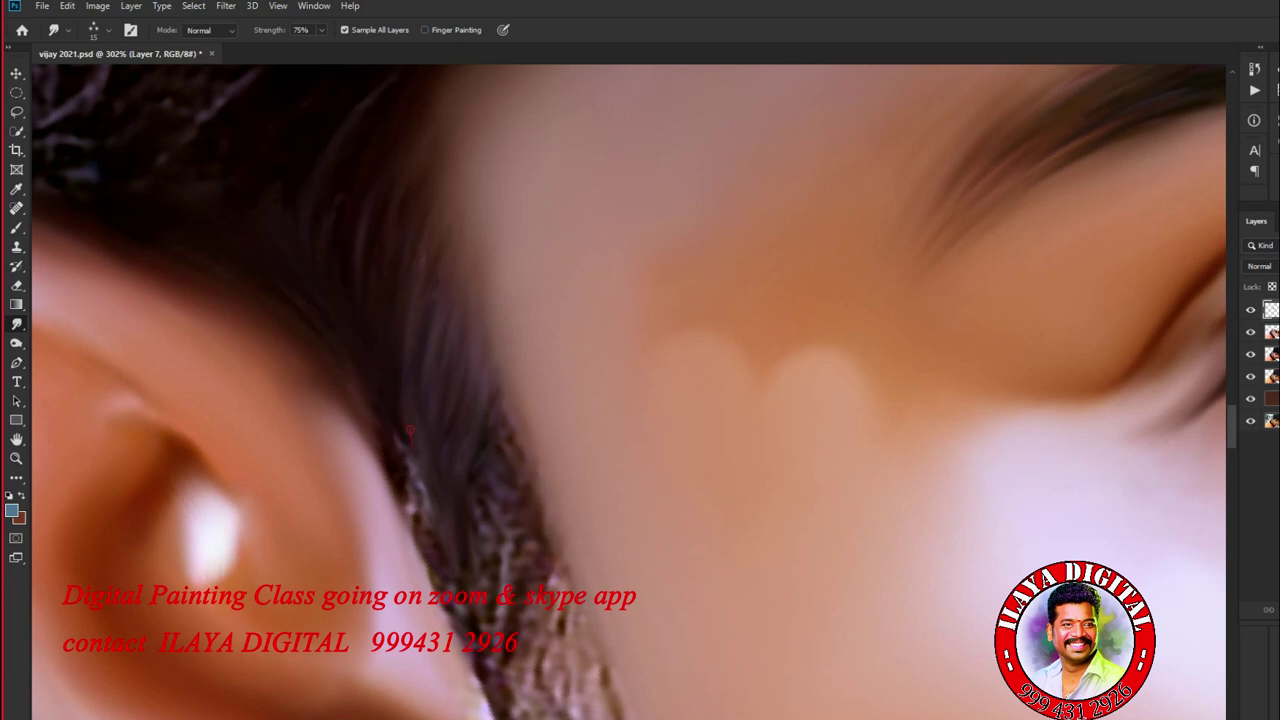
Step: Smudge the lower sideburn beside the earlobe into hair strands, raising the Smudge strength to 80%
{"action": "left_click_drag", "start_coordinate": [516, 650], "coordinate": [496, 480]}
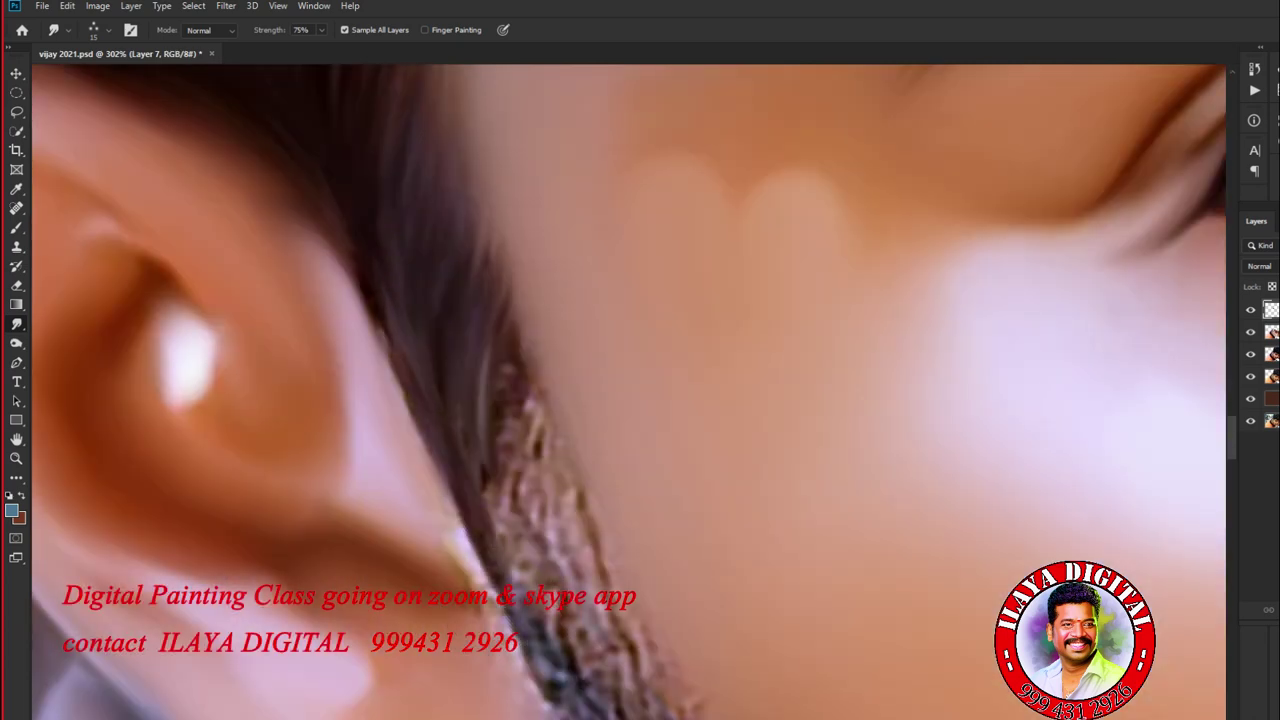
{"action": "left_click_drag", "start_coordinate": [540, 600], "coordinate": [488, 350]}
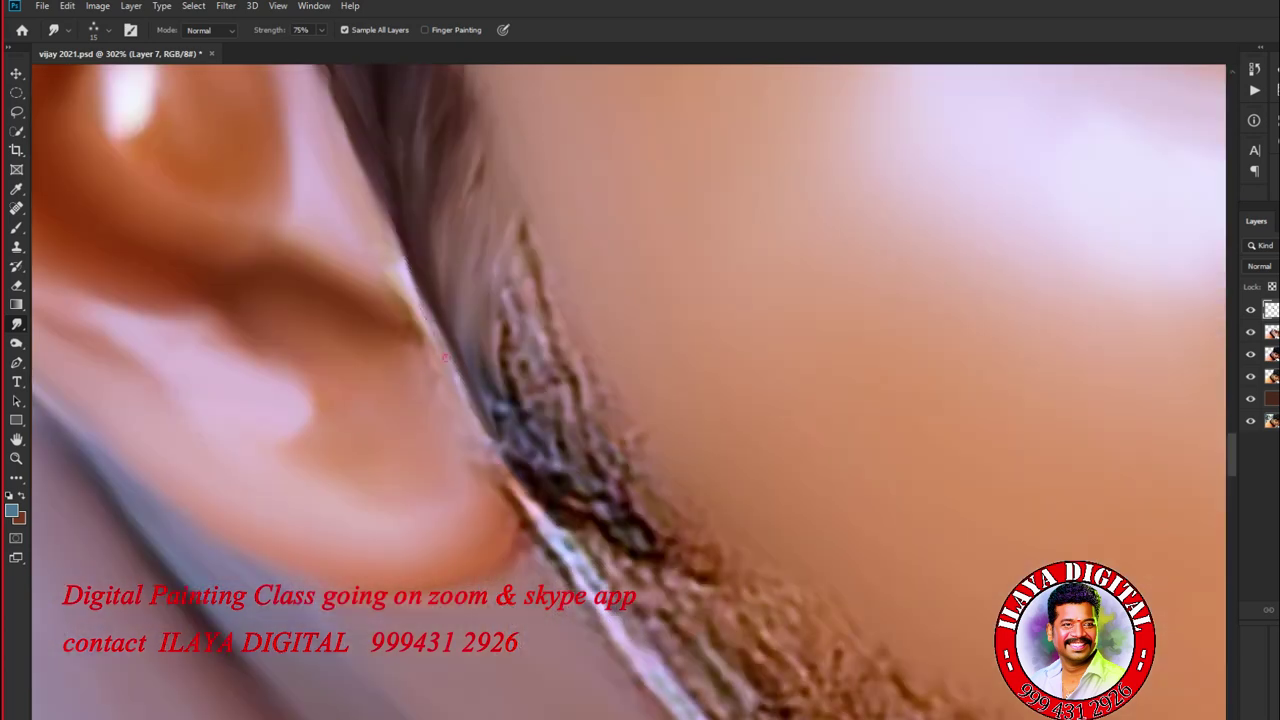
{"action": "key", "text": "8"}
{"action": "scroll", "coordinate": [565, 600], "scroll_direction": "down", "scroll_amount": 3}
{"action": "left_click_drag", "start_coordinate": [500, 410], "coordinate": [522, 555]}
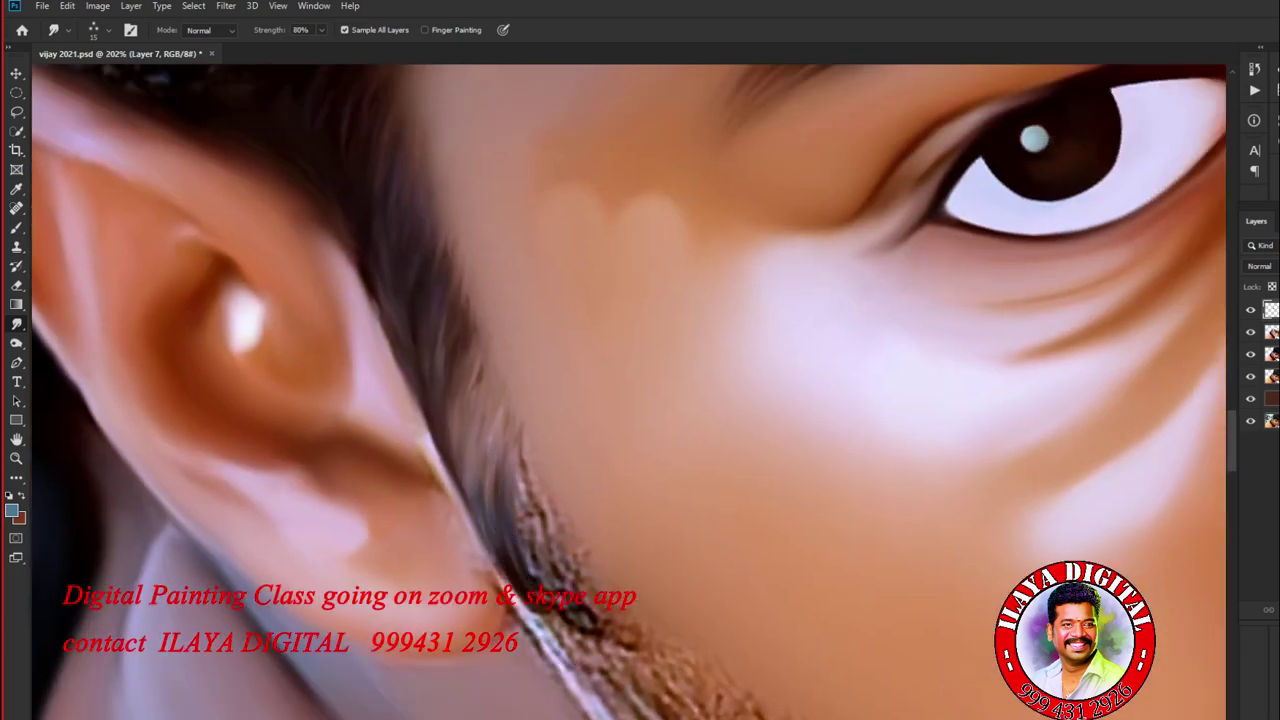
{"action": "left_click_drag", "start_coordinate": [520, 470], "coordinate": [575, 590]}
{"action": "key", "text": "ctrl+0"}
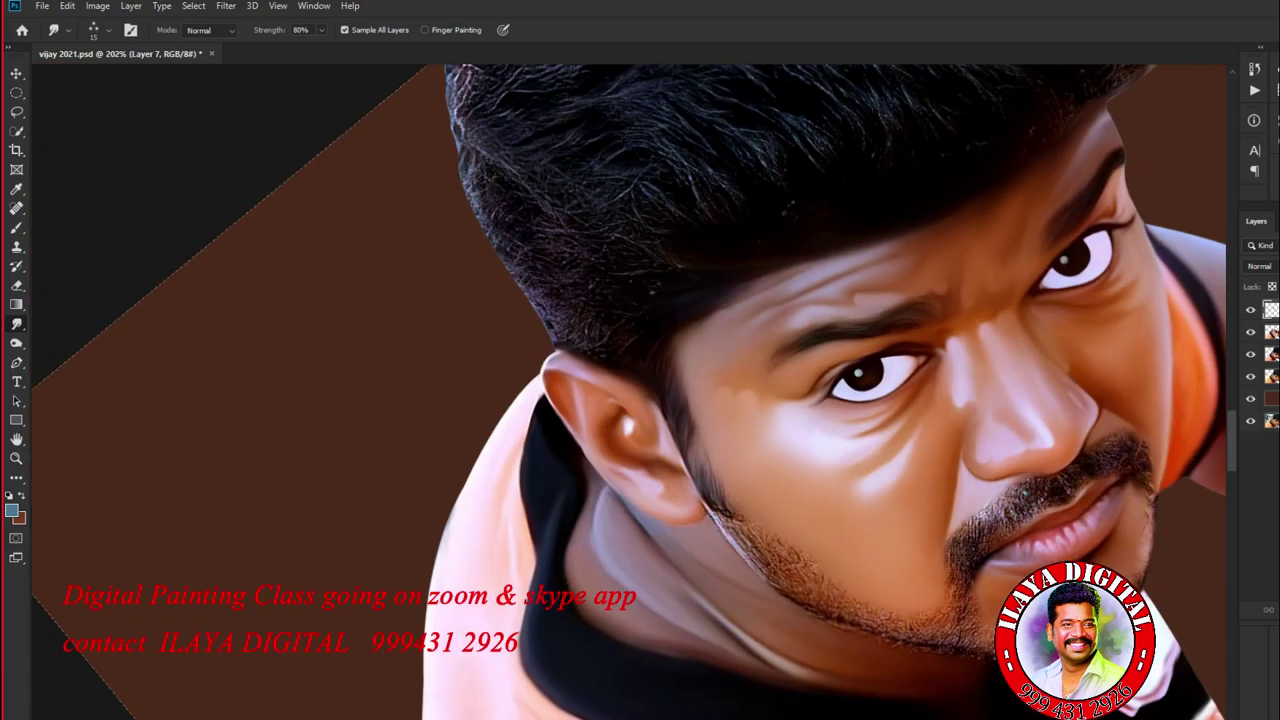
Step: Smudge the beard just below the sideburn and earlobe into fine hair strands at size 15 and 80% strength
{"action": "scroll", "coordinate": [640, 400], "scroll_direction": "up", "scroll_amount": 5}
{"action": "left_click_drag", "start_coordinate": [300, 310], "coordinate": [285, 430]}
{"action": "left_click_drag", "start_coordinate": [310, 345], "coordinate": [335, 455]}
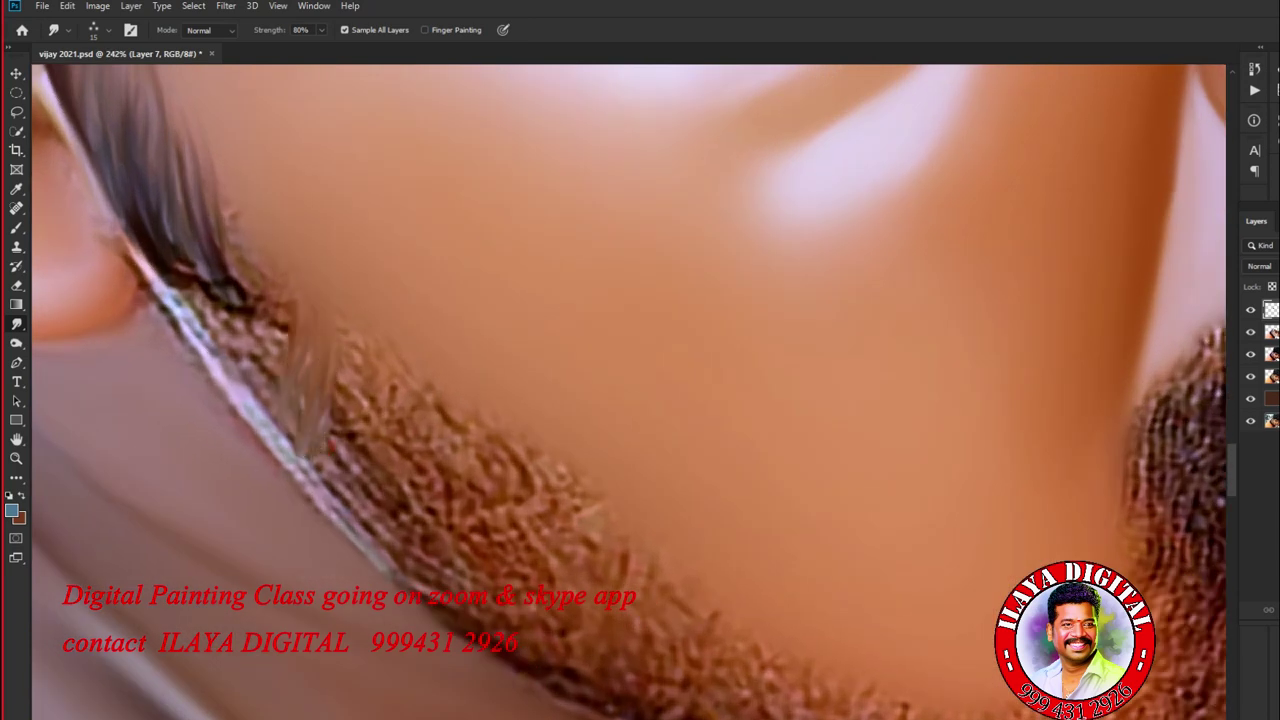
{"action": "scroll", "coordinate": [560, 400], "scroll_direction": "up", "scroll_amount": 2}
{"action": "left_click_drag", "start_coordinate": [520, 410], "coordinate": [545, 540]}
{"action": "left_click_drag", "start_coordinate": [560, 375], "coordinate": [580, 550]}
{"action": "mouse_move", "coordinate": [605, 430]}
{"action": "left_mouse_down"}
{"action": "mouse_move", "coordinate": [680, 605]}
{"action": "mouse_move", "coordinate": [710, 600]}
{"action": "left_mouse_up"}
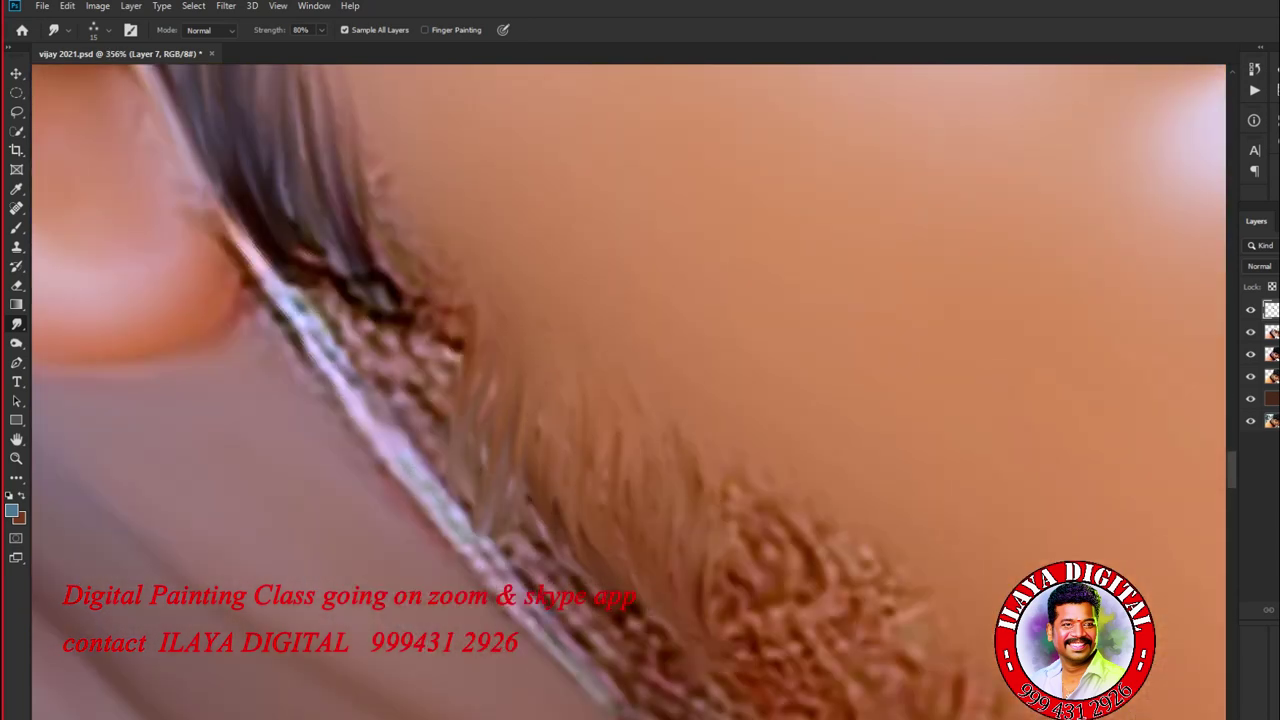
{"action": "left_click_drag", "start_coordinate": [720, 500], "coordinate": [785, 670]}
{"action": "left_click_drag", "start_coordinate": [425, 295], "coordinate": [355, 120]}
{"action": "left_click_drag", "start_coordinate": [320, 310], "coordinate": [395, 400]}
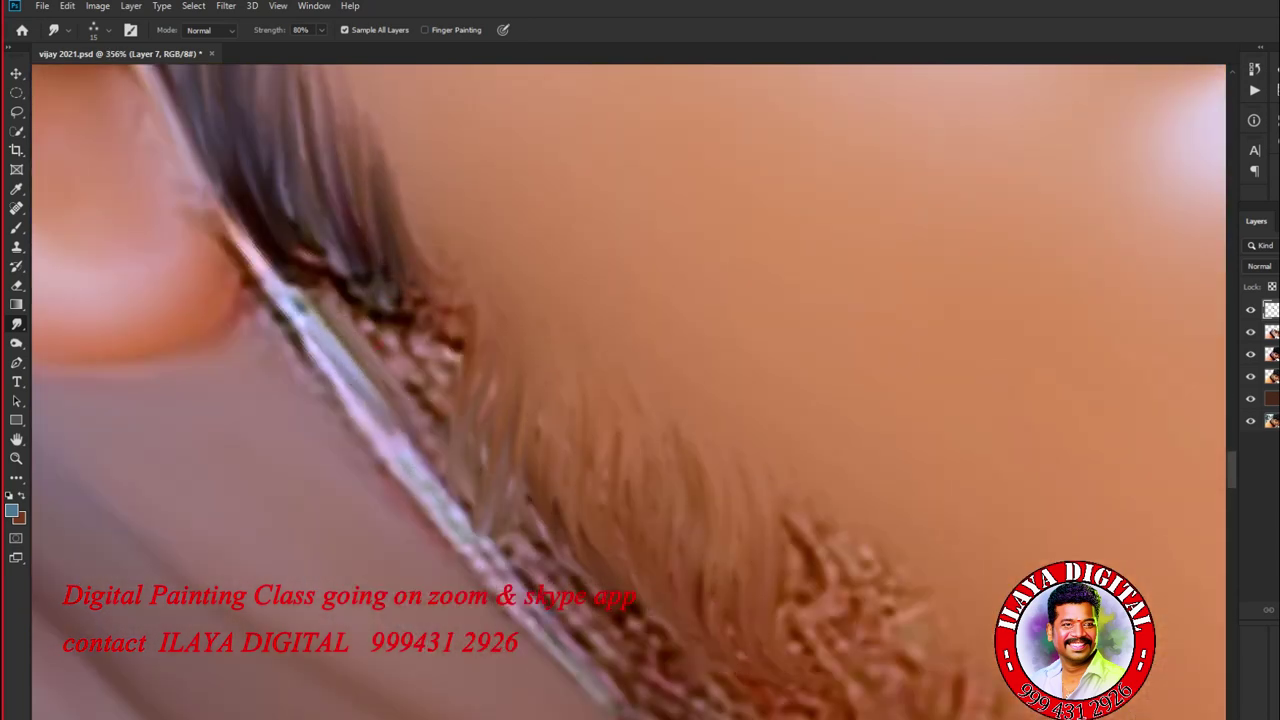
Step: Smudge the cheek beard along the jawline into dense curved strands, covering the dotted texture down to the jaw's lower edge
{"action": "left_click_drag", "start_coordinate": [450, 255], "coordinate": [420, 410]}
{"action": "mouse_move", "coordinate": [415, 215]}
{"action": "left_mouse_down"}
{"action": "mouse_move", "coordinate": [445, 360]}
{"action": "mouse_move", "coordinate": [405, 370]}
{"action": "left_mouse_up"}
{"action": "left_click_drag", "start_coordinate": [525, 450], "coordinate": [640, 645]}
{"action": "left_click_drag", "start_coordinate": [560, 420], "coordinate": [680, 700]}
{"action": "left_click_drag", "start_coordinate": [700, 500], "coordinate": [370, 380]}
{"action": "left_click_drag", "start_coordinate": [580, 340], "coordinate": [600, 500]}
{"action": "left_click_drag", "start_coordinate": [650, 400], "coordinate": [680, 530]}
{"action": "left_click_drag", "start_coordinate": [690, 395], "coordinate": [760, 620]}
{"action": "left_click_drag", "start_coordinate": [765, 490], "coordinate": [805, 600]}
{"action": "left_click_drag", "start_coordinate": [825, 525], "coordinate": [890, 640]}
{"action": "left_click_drag", "start_coordinate": [516, 211], "coordinate": [560, 290]}
{"action": "left_click_drag", "start_coordinate": [400, 345], "coordinate": [470, 515]}
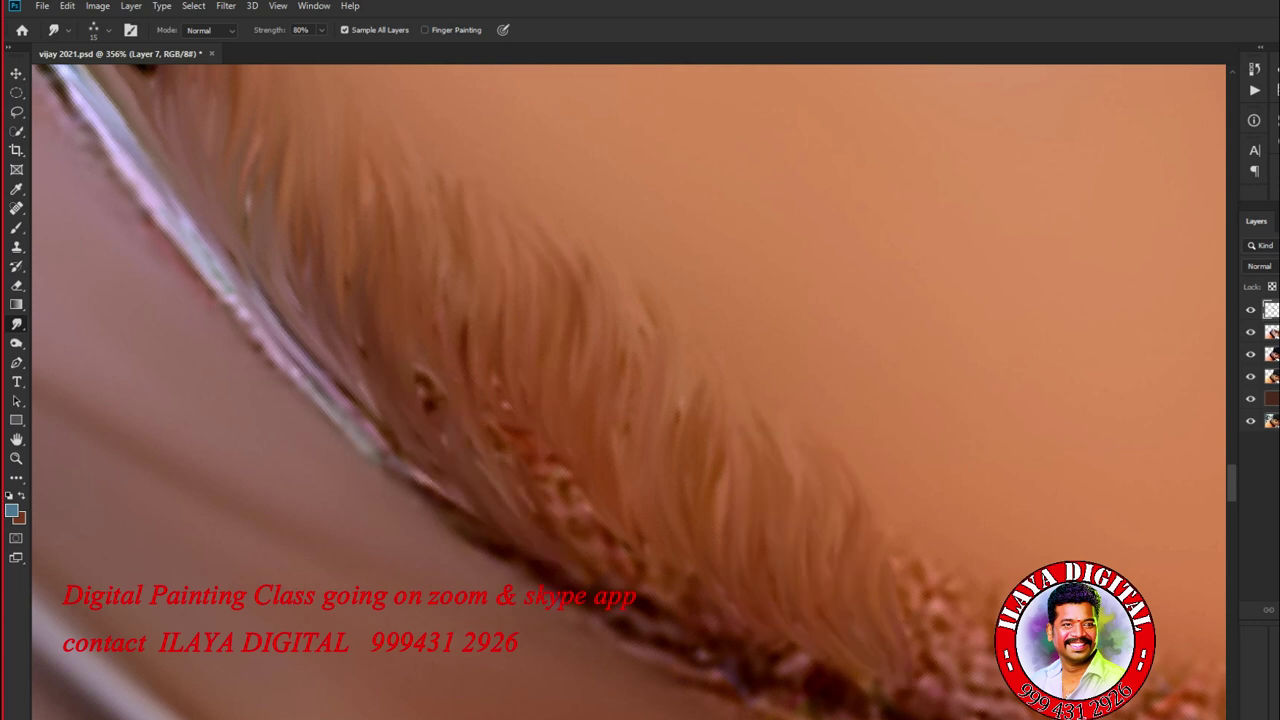
{"action": "left_click_drag", "start_coordinate": [545, 485], "coordinate": [700, 625]}
{"action": "left_click_drag", "start_coordinate": [310, 335], "coordinate": [380, 465]}
Step: Smudge the jaw beard below the near mouth corner into strands sweeping down and back toward the jawline
{"action": "scroll", "coordinate": [640, 400], "scroll_direction": "down", "scroll_amount": 5}
{"action": "scroll", "coordinate": [800, 350], "scroll_direction": "up", "scroll_amount": 5}
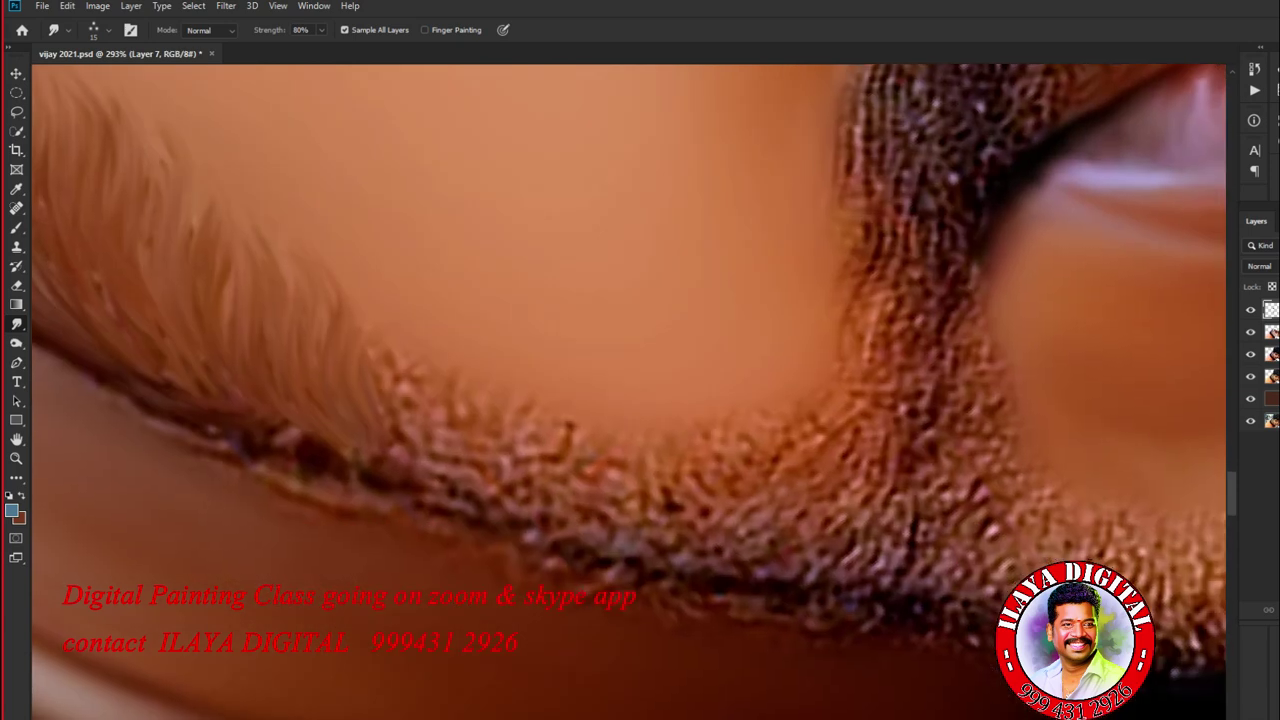
{"action": "left_click_drag", "start_coordinate": [910, 430], "coordinate": [720, 560]}
{"action": "left_click_drag", "start_coordinate": [920, 460], "coordinate": [780, 585]}
{"action": "left_click_drag", "start_coordinate": [868, 410], "coordinate": [810, 550]}
{"action": "left_click_drag", "start_coordinate": [720, 470], "coordinate": [620, 525]}
{"action": "left_click_drag", "start_coordinate": [770, 445], "coordinate": [680, 545]}
{"action": "left_click_drag", "start_coordinate": [810, 430], "coordinate": [730, 530]}
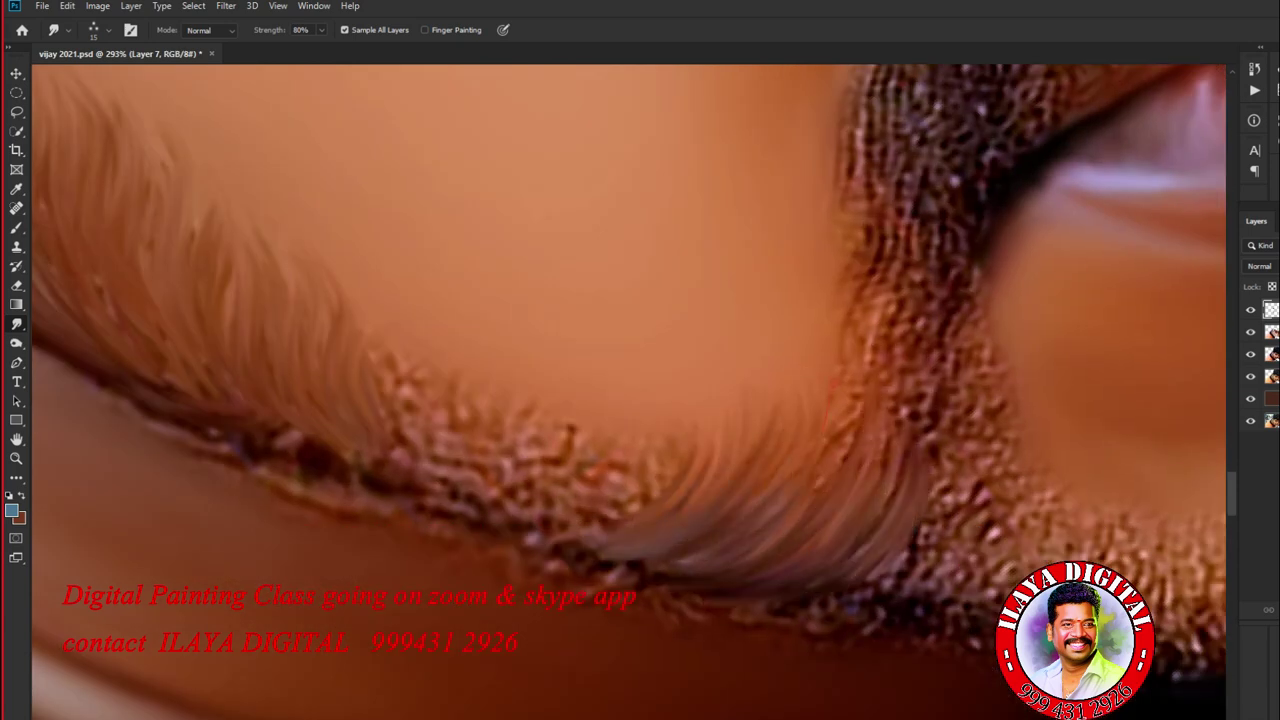
Step: Extend the curved beard strands below the near mouth corner toward the chin
{"action": "scroll", "coordinate": [640, 400], "scroll_direction": "down", "scroll_amount": 3}
{"action": "scroll", "coordinate": [640, 400], "scroll_direction": "up", "scroll_amount": 3}
{"action": "left_click_drag", "start_coordinate": [920, 445], "coordinate": [860, 555]}
{"action": "left_click_drag", "start_coordinate": [935, 425], "coordinate": [885, 570]}
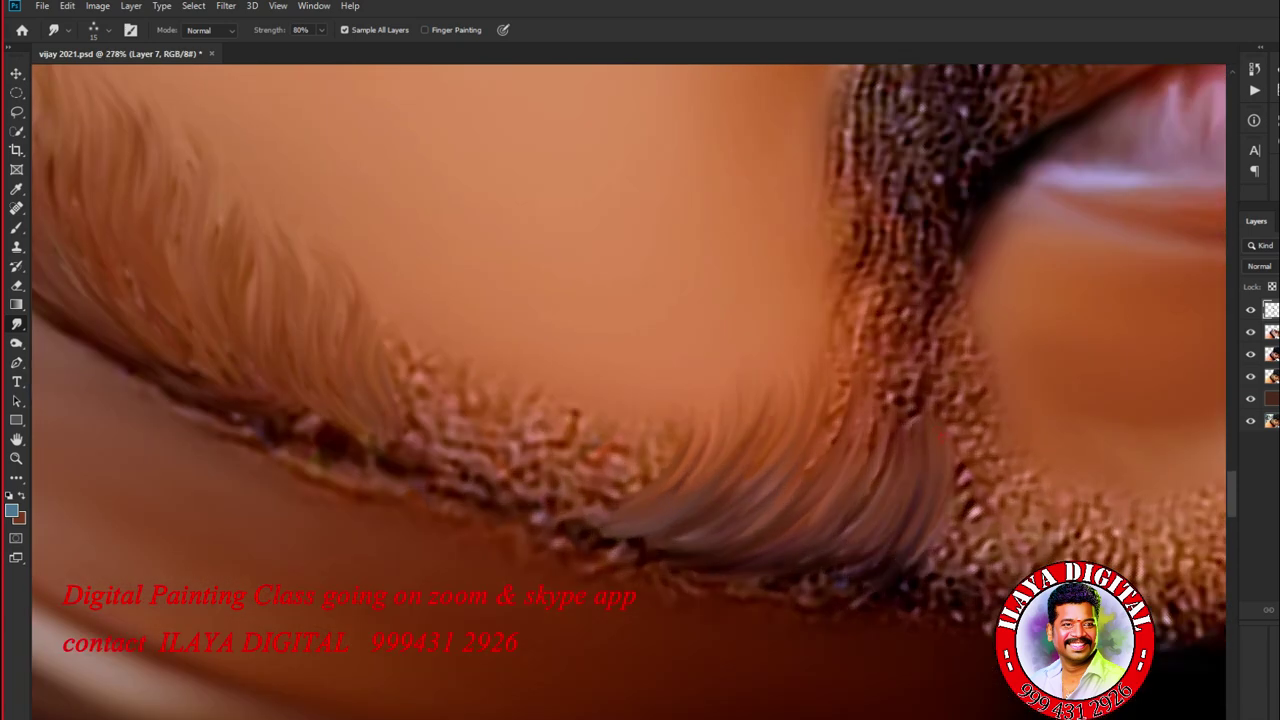
{"action": "left_click_drag", "start_coordinate": [970, 440], "coordinate": [930, 590]}
{"action": "scroll", "coordinate": [640, 400], "scroll_direction": "down", "scroll_amount": 3}
{"action": "left_click_drag", "start_coordinate": [1050, 500], "coordinate": [1030, 575]}
{"action": "scroll", "coordinate": [640, 400], "scroll_direction": "up", "scroll_amount": 3}
{"action": "left_click_drag", "start_coordinate": [1000, 385], "coordinate": [960, 565]}
Step: Smudge the dotted gap between the cheek and mouth-corner beard into strands and soften the jaw's lower edge
{"action": "scroll", "coordinate": [420, 270], "scroll_direction": "up", "scroll_amount": 1}
{"action": "left_click_drag", "start_coordinate": [421, 268], "coordinate": [475, 445]}
{"action": "left_click_drag", "start_coordinate": [568, 378], "coordinate": [566, 445]}
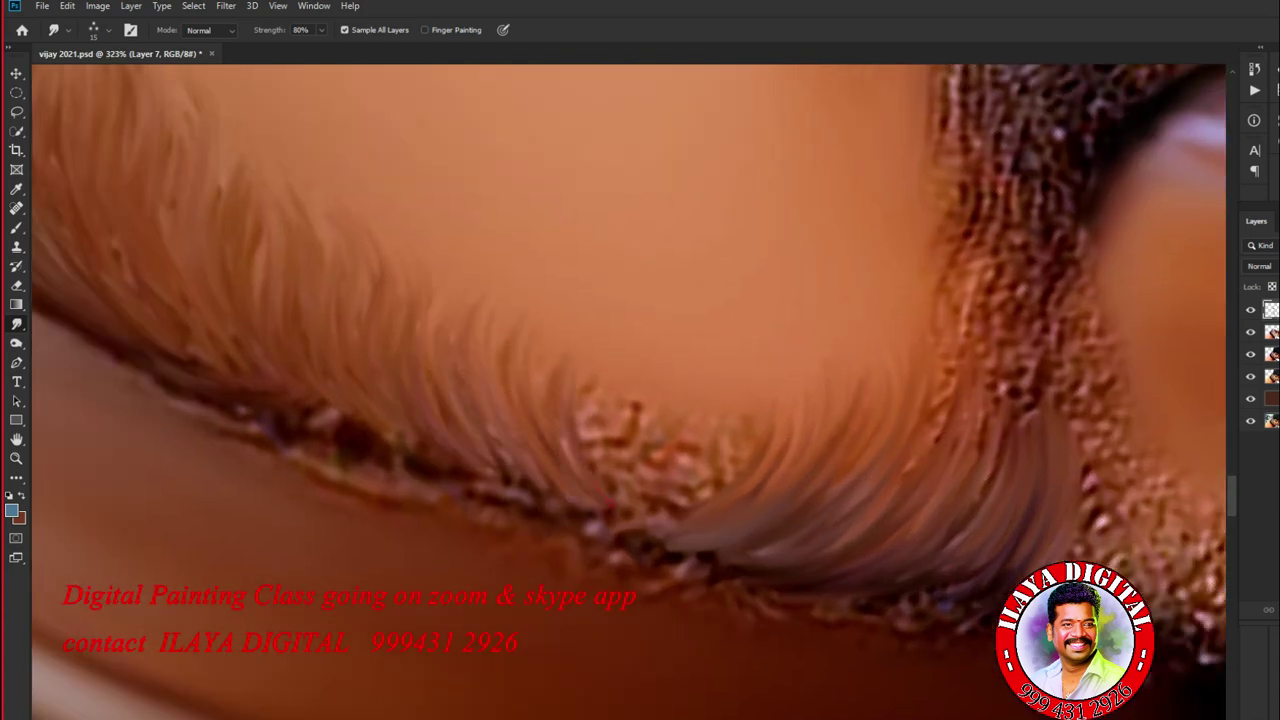
{"action": "left_click_drag", "start_coordinate": [620, 365], "coordinate": [630, 470]}
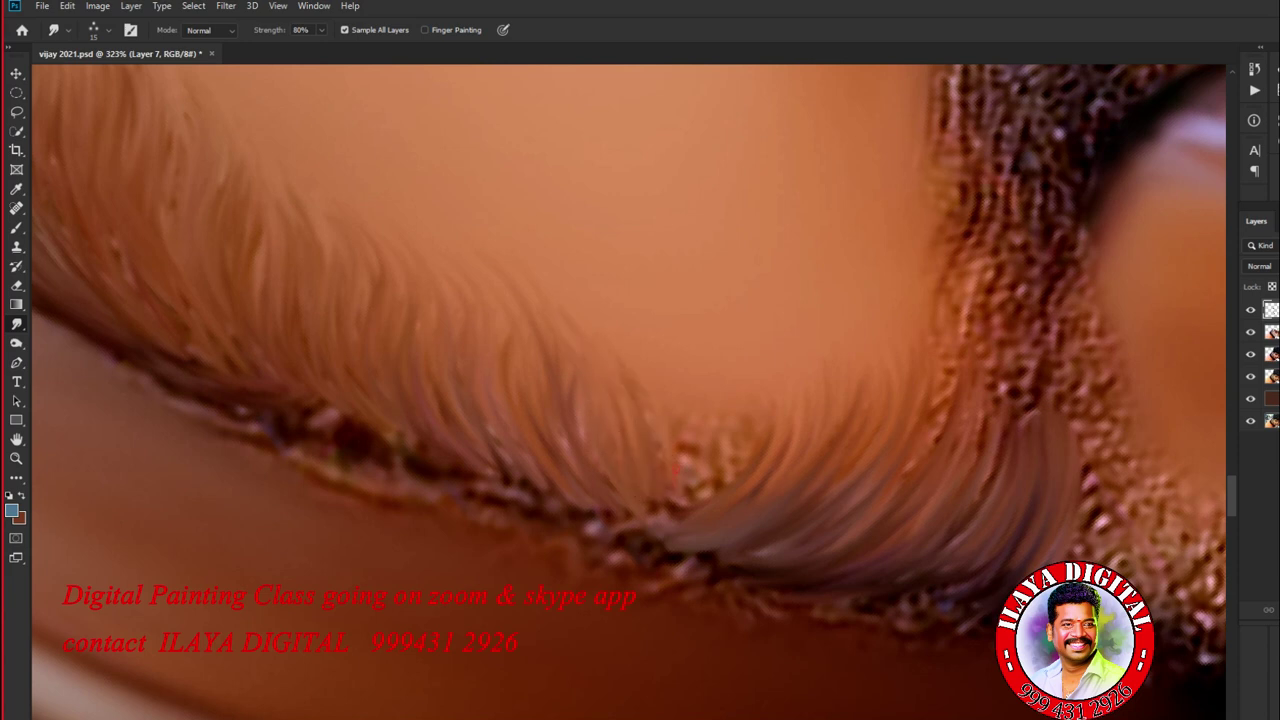
{"action": "left_click_drag", "start_coordinate": [665, 370], "coordinate": [690, 478]}
{"action": "left_click_drag", "start_coordinate": [730, 420], "coordinate": [760, 490]}
{"action": "scroll", "coordinate": [764, 436], "scroll_direction": "down", "scroll_amount": 3}
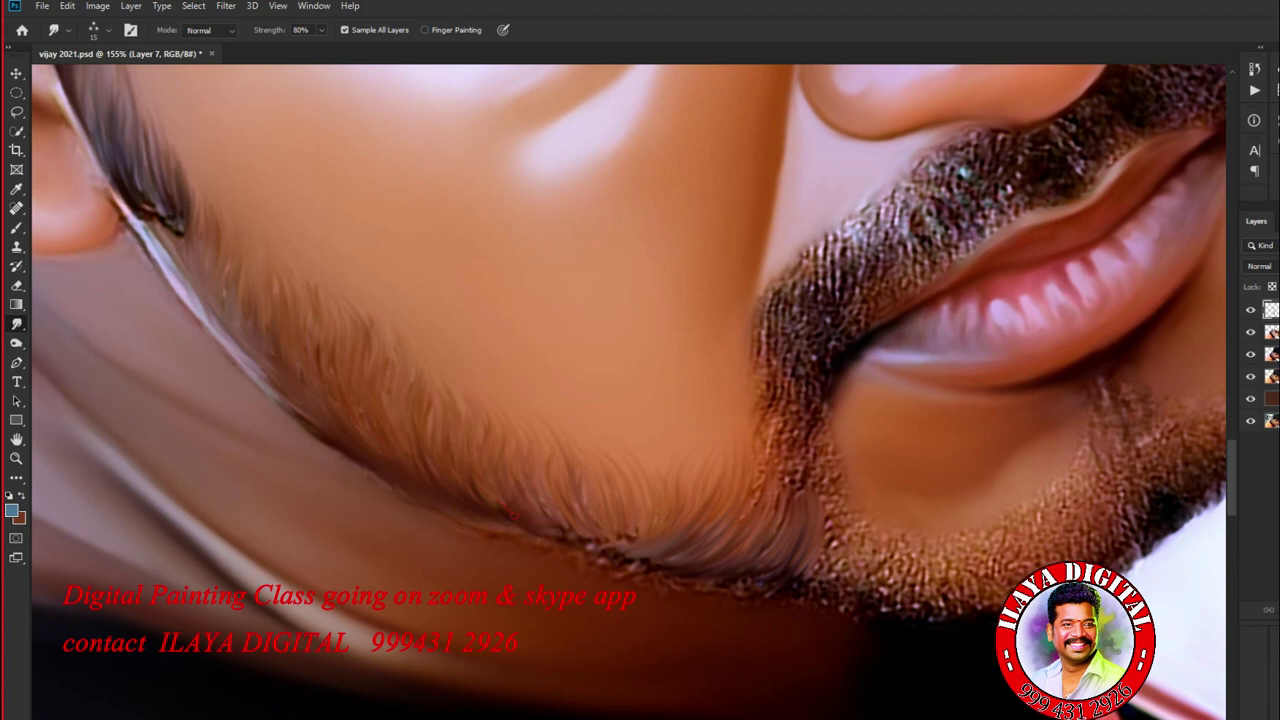
{"action": "scroll", "coordinate": [640, 565], "scroll_direction": "up", "scroll_amount": 2}
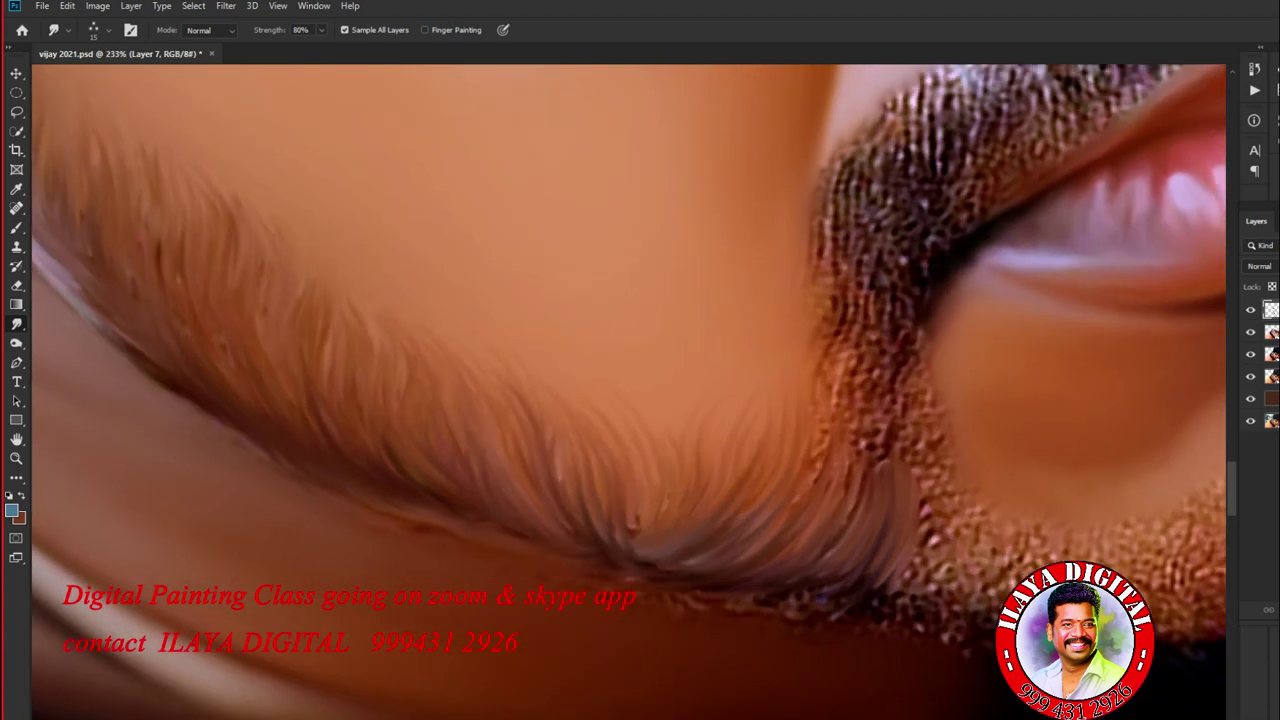
{"action": "scroll", "coordinate": [315, 468], "scroll_direction": "down", "scroll_amount": 3}
Step: Smudge the chin beard into curved strands, working from its near side toward the white collar
{"action": "scroll", "coordinate": [315, 468], "scroll_direction": "up", "scroll_amount": 4}
{"action": "mouse_move", "coordinate": [318, 462]}
{"action": "left_mouse_down"}
{"action": "mouse_move", "coordinate": [495, 462]}
{"action": "mouse_move", "coordinate": [547, 405]}
{"action": "left_mouse_up"}
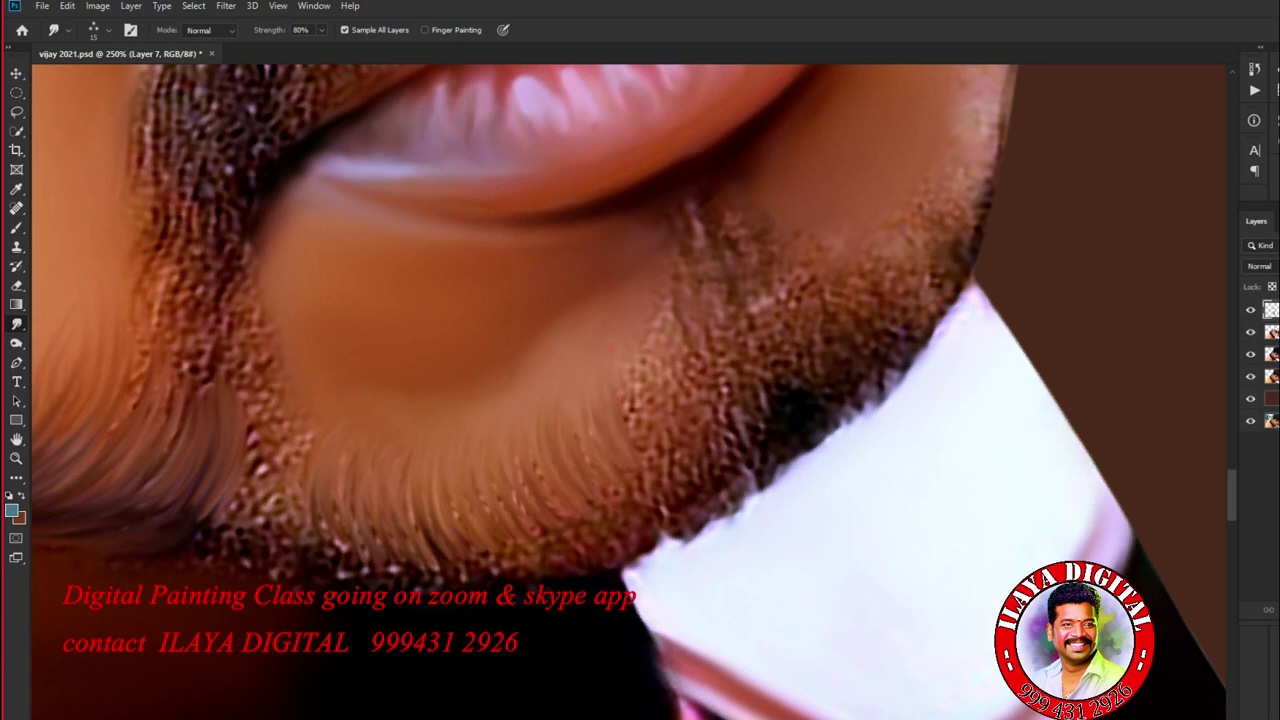
{"action": "mouse_move", "coordinate": [706, 372]}
{"action": "left_mouse_down"}
{"action": "mouse_move", "coordinate": [688, 452]}
{"action": "mouse_move", "coordinate": [628, 466]}
{"action": "left_mouse_up"}
{"action": "scroll", "coordinate": [450, 560], "scroll_direction": "up", "scroll_amount": 4}
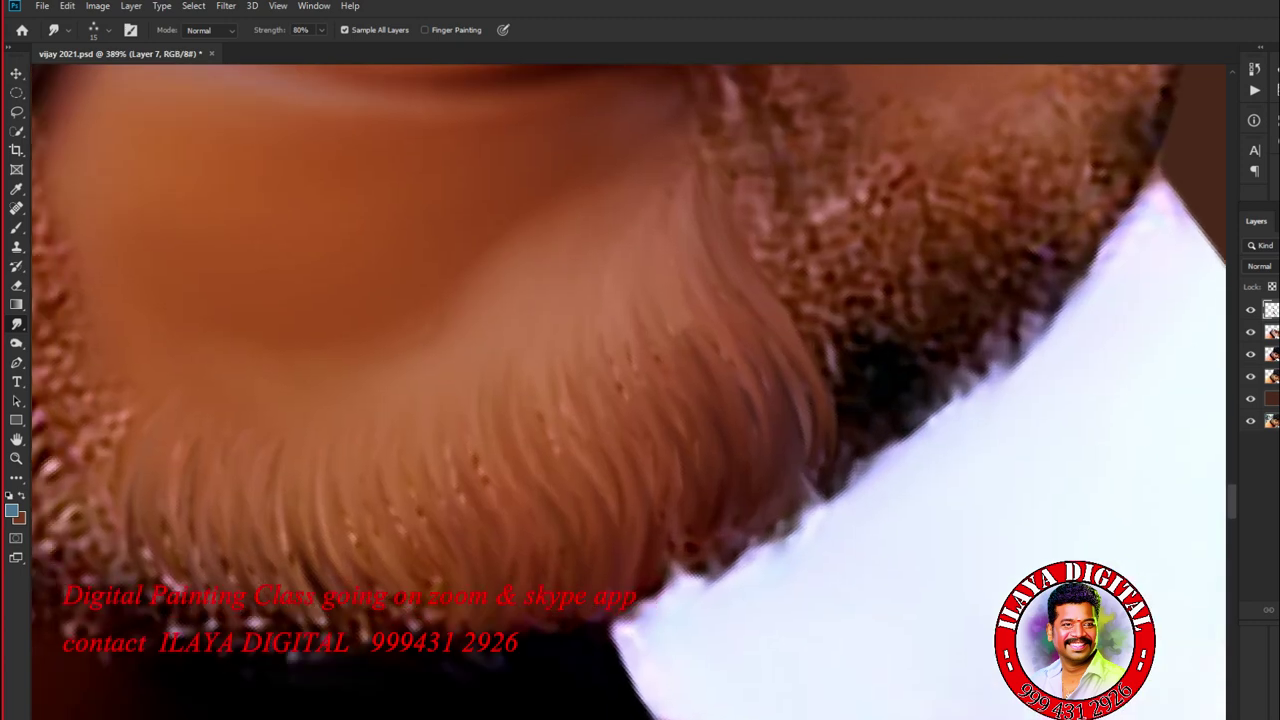
Step: Smudge the lower edge of the chin beard into fine strands over the dark area beneath it
{"action": "key", "text": "bracketleft"}
{"action": "mouse_move", "coordinate": [545, 385]}
{"action": "left_mouse_down"}
{"action": "mouse_move", "coordinate": [610, 230]}
{"action": "mouse_move", "coordinate": [710, 200]}
{"action": "left_mouse_up"}
{"action": "mouse_move", "coordinate": [250, 370]}
{"action": "left_mouse_down"}
{"action": "mouse_move", "coordinate": [260, 240]}
{"action": "mouse_move", "coordinate": [408, 358]}
{"action": "left_mouse_up"}
{"action": "left_click_drag", "start_coordinate": [480, 400], "coordinate": [540, 250]}
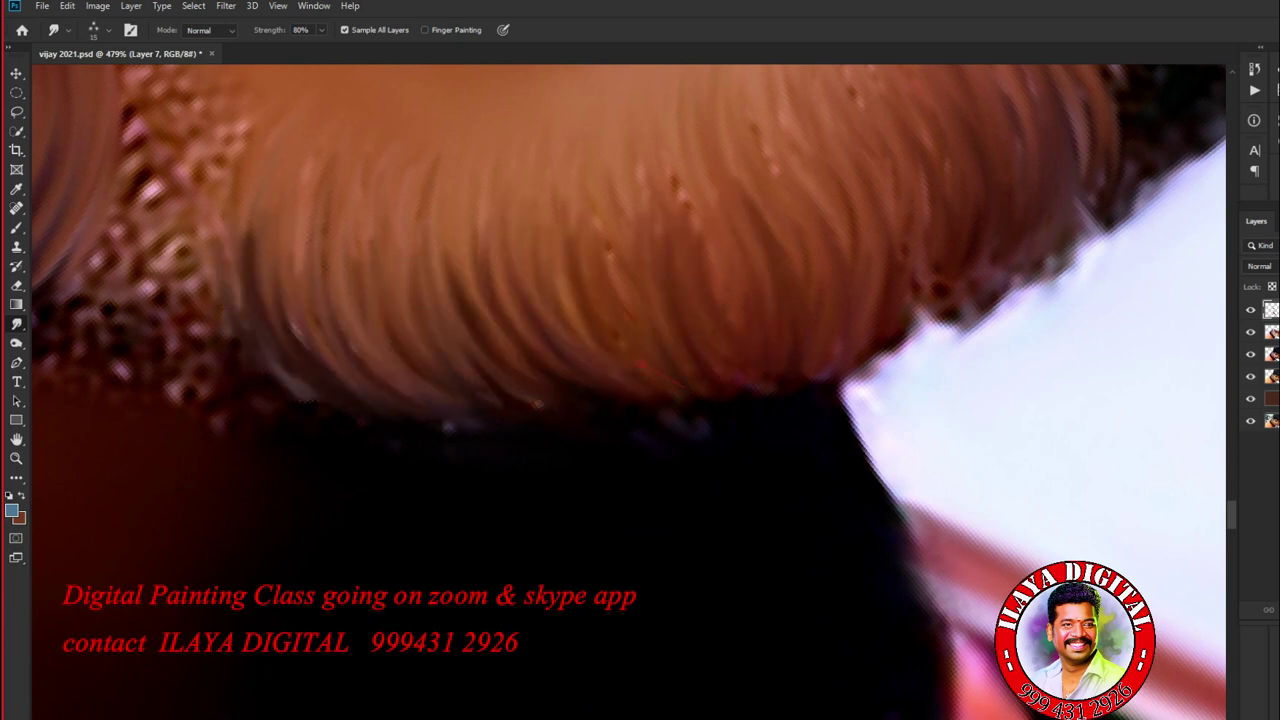
{"action": "left_click_drag", "start_coordinate": [660, 400], "coordinate": [750, 250]}
{"action": "mouse_move", "coordinate": [440, 420]}
{"action": "left_mouse_down"}
{"action": "mouse_move", "coordinate": [330, 260]}
{"action": "mouse_move", "coordinate": [680, 290]}
{"action": "left_mouse_up"}
{"action": "left_click_drag", "start_coordinate": [750, 375], "coordinate": [730, 240]}
{"action": "mouse_move", "coordinate": [815, 370]}
{"action": "left_mouse_down"}
{"action": "mouse_move", "coordinate": [880, 150]}
{"action": "mouse_move", "coordinate": [800, 180]}
{"action": "left_mouse_up"}
{"action": "scroll", "coordinate": [790, 380], "scroll_direction": "down", "scroll_amount": 3}
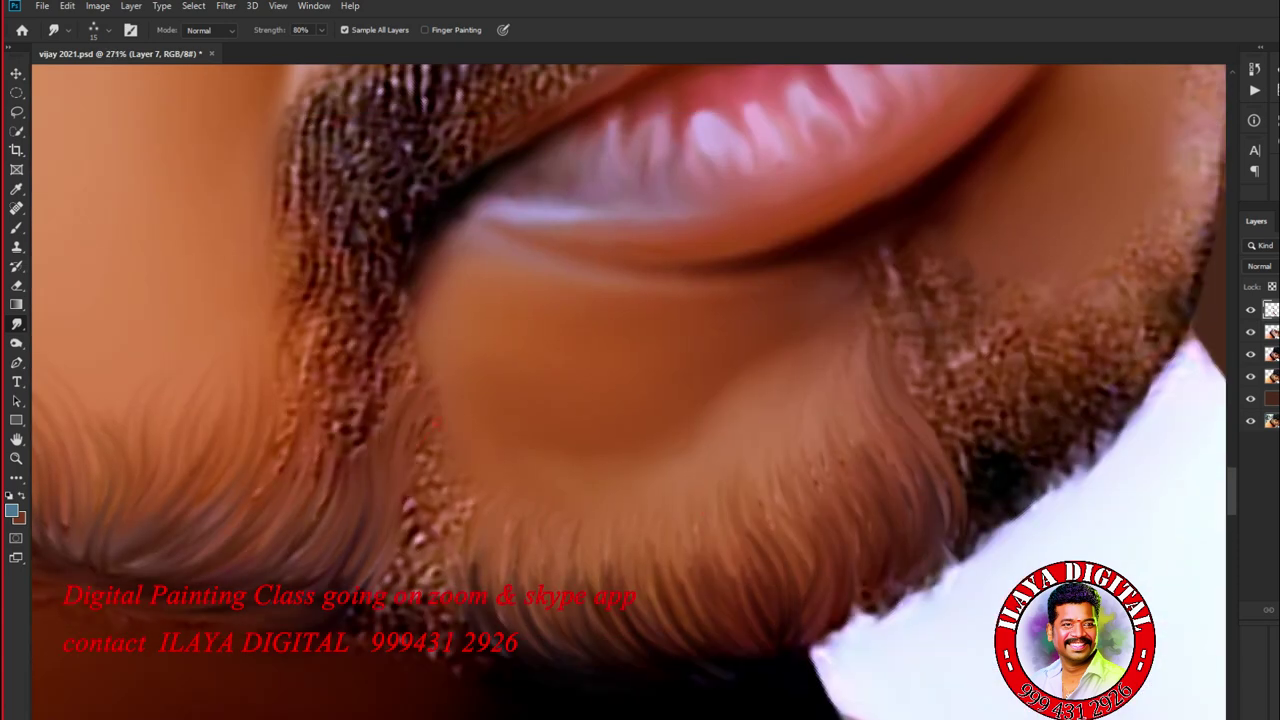
Step: Smudge the dotted strip between jaw and chin into strands, continuing up toward the near mouth corner
{"action": "left_click_drag", "start_coordinate": [460, 650], "coordinate": [425, 540]}
{"action": "left_click_drag", "start_coordinate": [415, 635], "coordinate": [395, 540]}
{"action": "left_click_drag", "start_coordinate": [365, 640], "coordinate": [335, 565]}
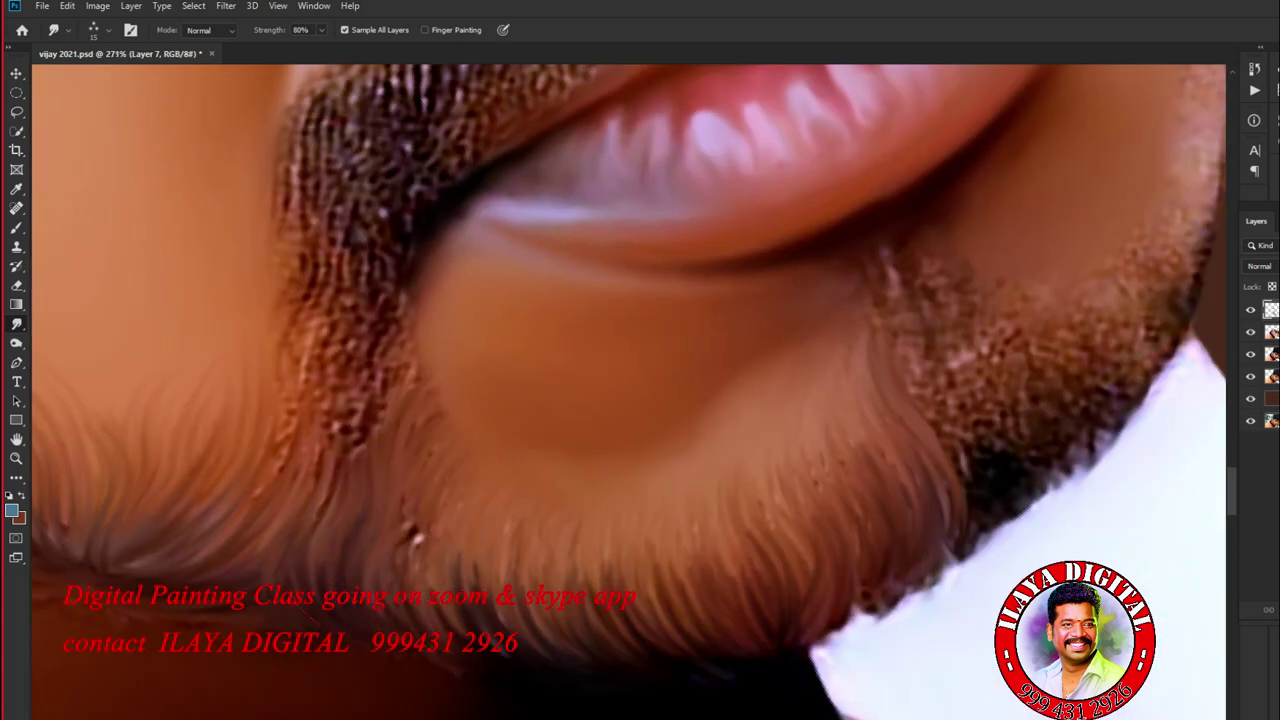
{"action": "left_click_drag", "start_coordinate": [440, 640], "coordinate": [412, 540]}
{"action": "left_click_drag", "start_coordinate": [515, 625], "coordinate": [450, 530]}
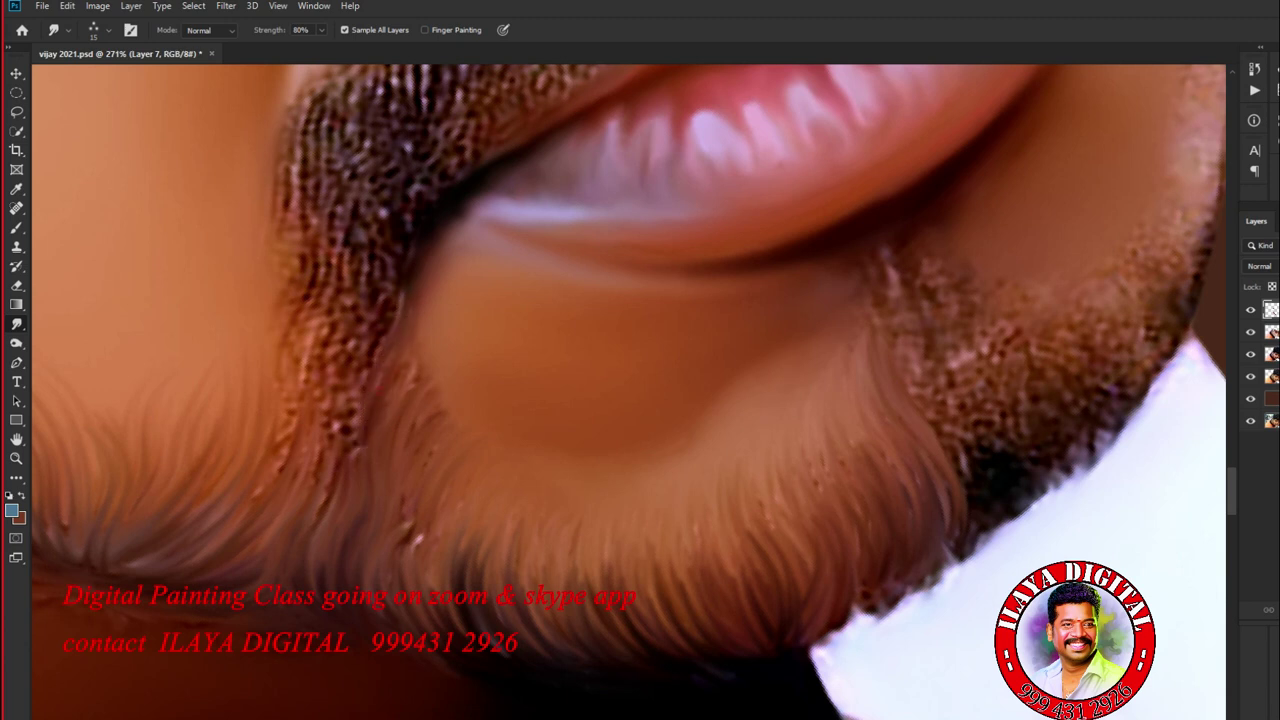
{"action": "left_click_drag", "start_coordinate": [350, 452], "coordinate": [366, 340]}
{"action": "left_click_drag", "start_coordinate": [328, 450], "coordinate": [335, 308]}
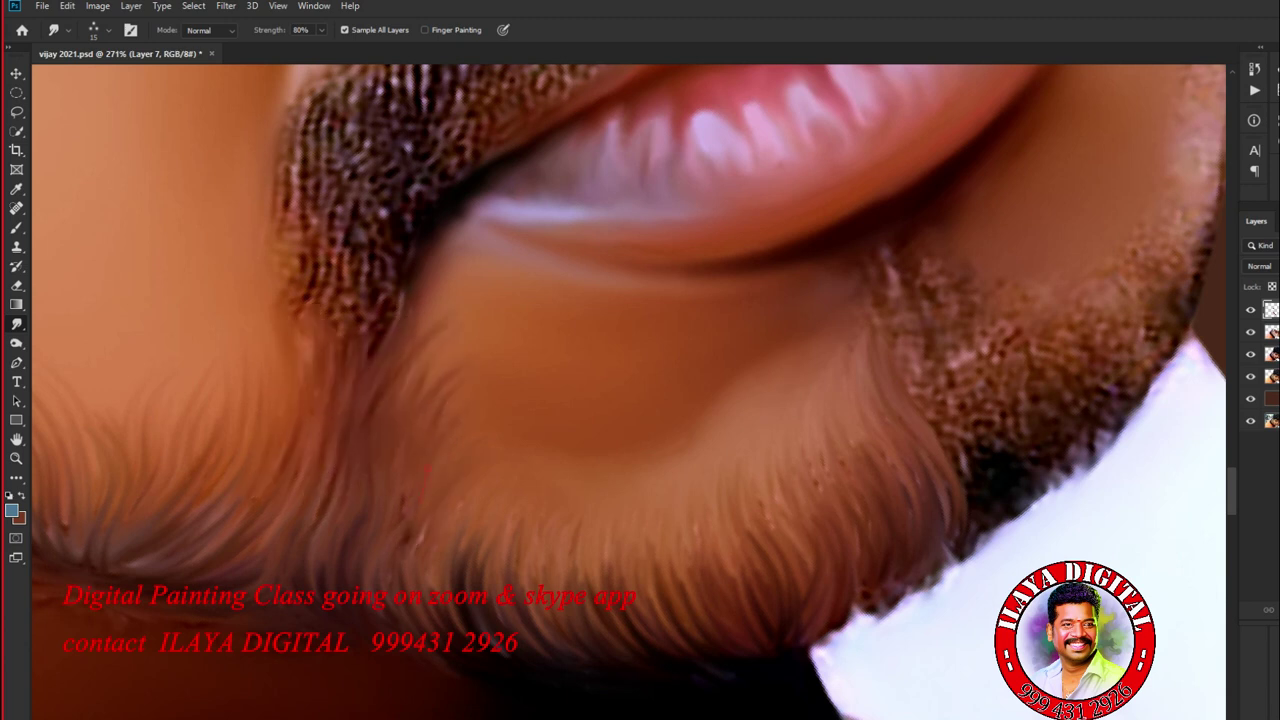
Step: Smudge the beard patch beneath the lower lip into short curved strands spreading toward the far cheek
{"action": "left_click_drag", "start_coordinate": [640, 390], "coordinate": [340, 500]}
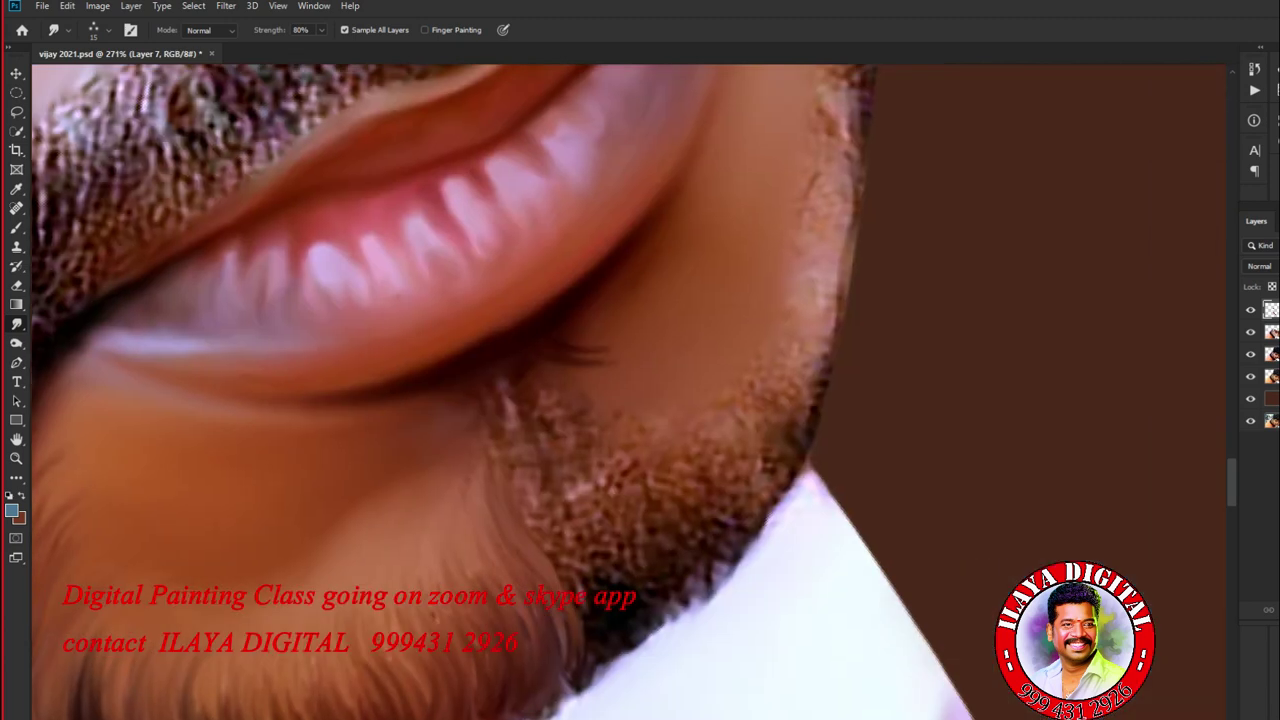
{"action": "left_click_drag", "start_coordinate": [560, 440], "coordinate": [527, 365]}
{"action": "left_click_drag", "start_coordinate": [500, 465], "coordinate": [495, 385]}
{"action": "left_click_drag", "start_coordinate": [598, 475], "coordinate": [542, 368]}
{"action": "left_click_drag", "start_coordinate": [646, 424], "coordinate": [615, 310]}
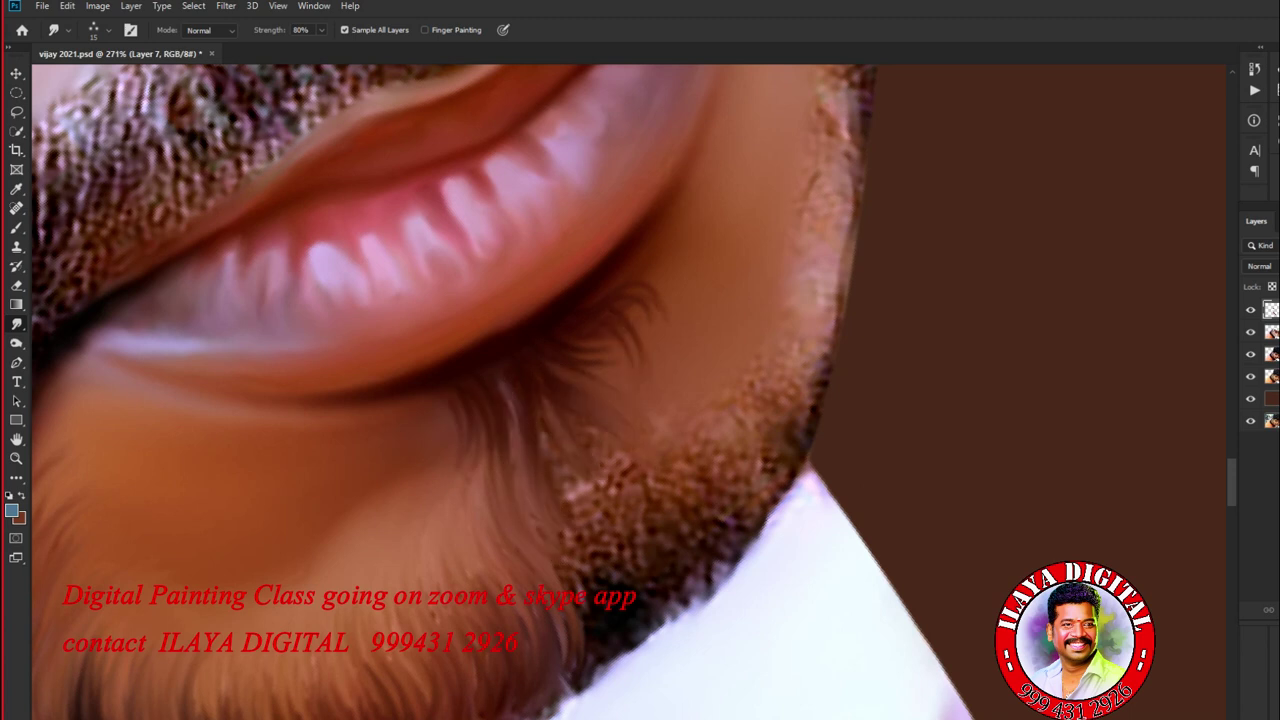
Step: Smudge the thin beard along the face's far edge, from mustache end to chin, into fine strands at size 10
{"action": "mouse_move", "coordinate": [590, 575]}
{"action": "left_mouse_down"}
{"action": "mouse_move", "coordinate": [700, 560]}
{"action": "mouse_move", "coordinate": [760, 470]}
{"action": "mouse_move", "coordinate": [790, 370]}
{"action": "left_mouse_up"}
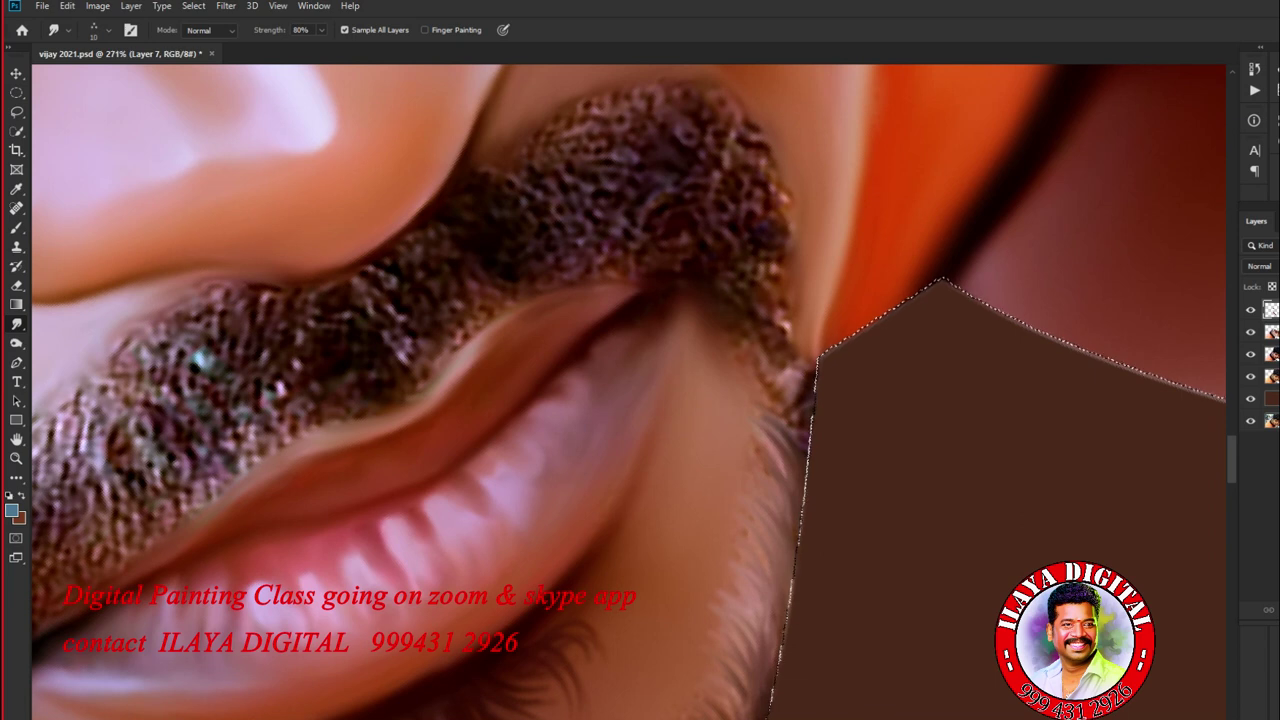
{"action": "left_click_drag", "start_coordinate": [800, 430], "coordinate": [782, 330]}
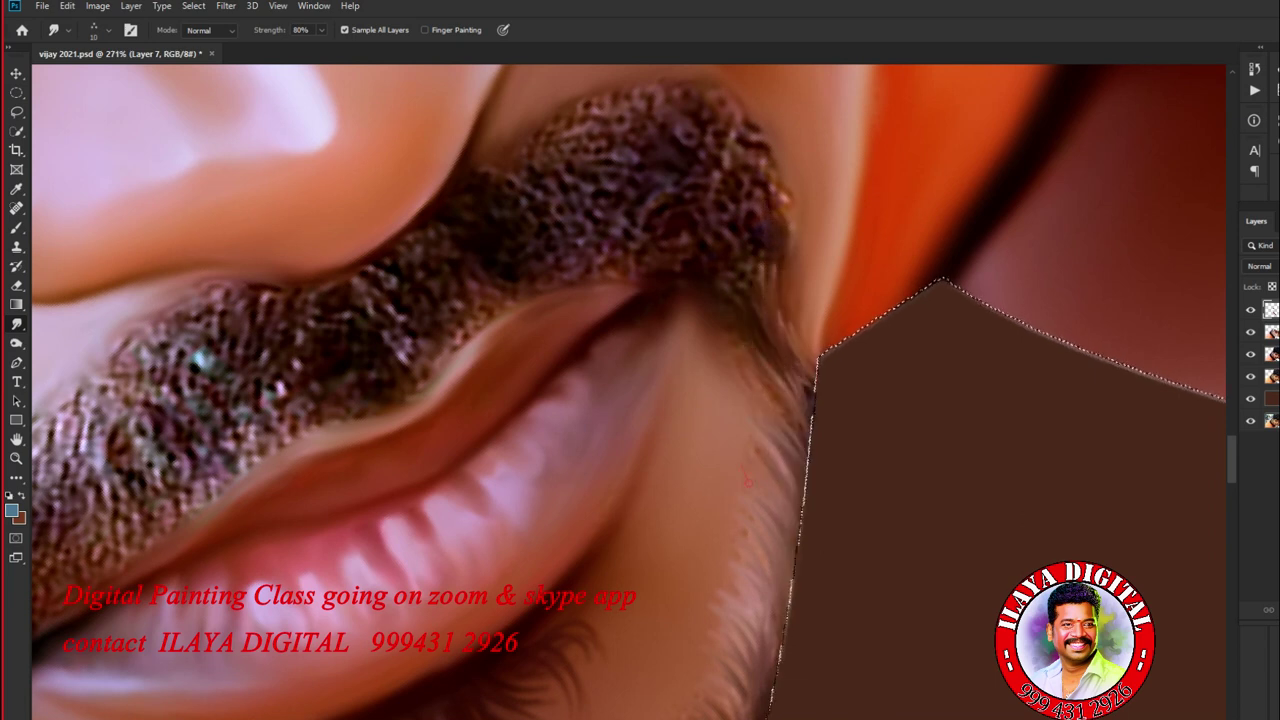
{"action": "left_click_drag", "start_coordinate": [750, 385], "coordinate": [745, 335]}
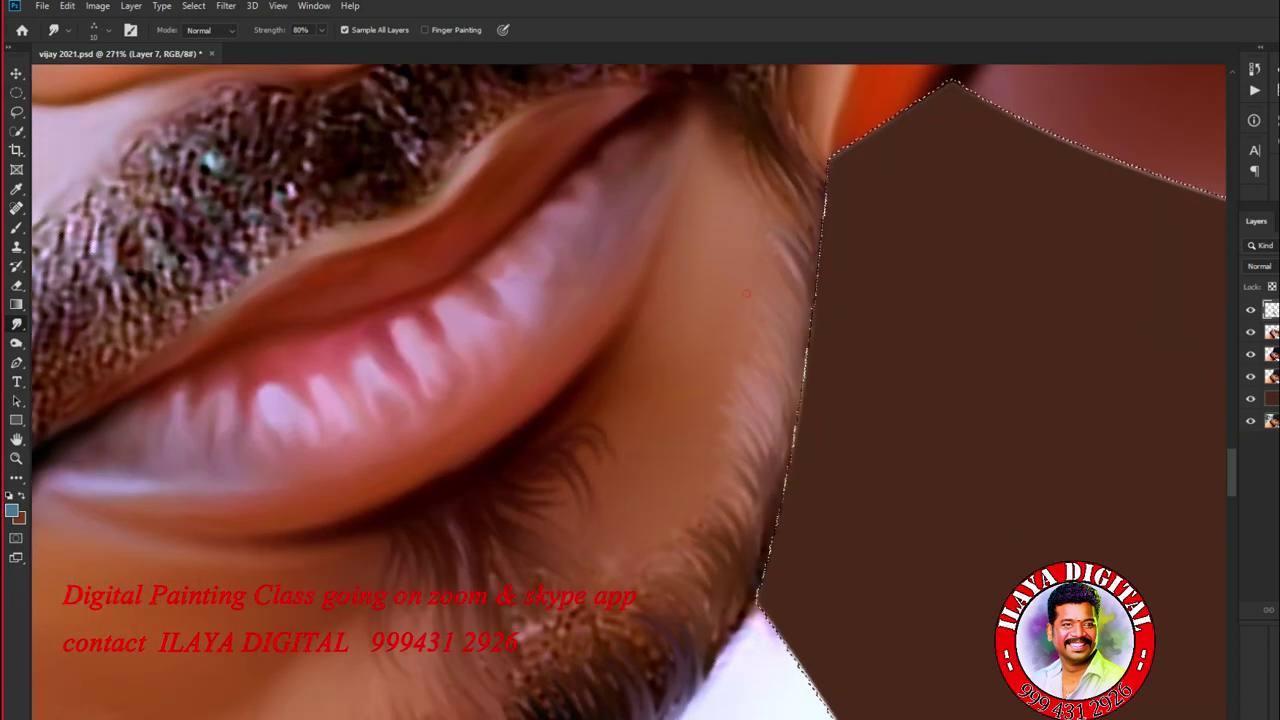
{"action": "left_click_drag", "start_coordinate": [765, 450], "coordinate": [748, 550]}
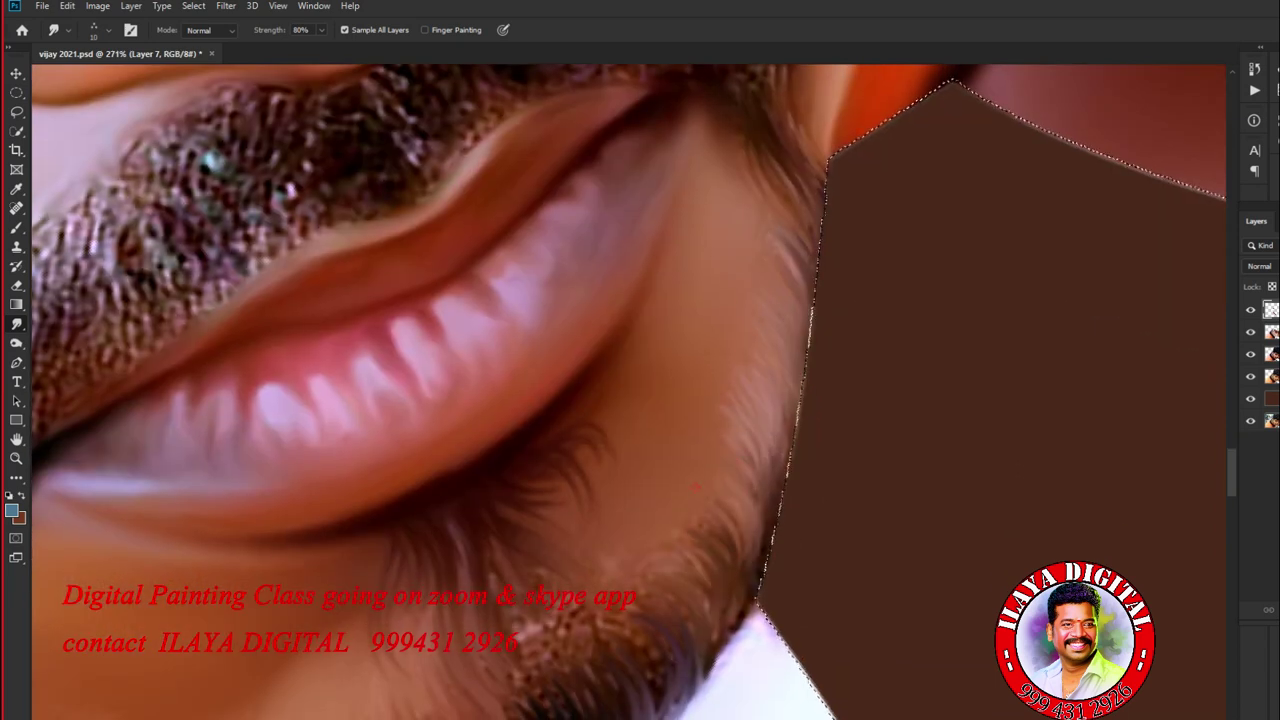
{"action": "left_click_drag", "start_coordinate": [790, 485], "coordinate": [785, 385]}
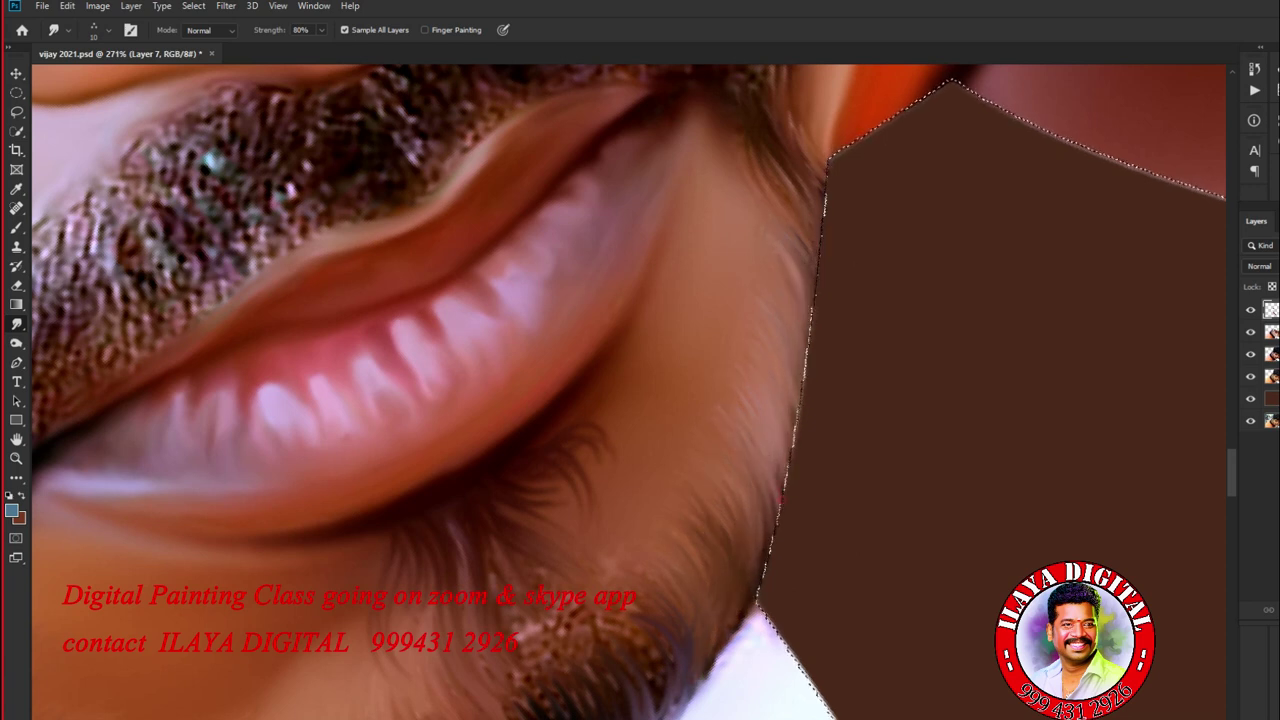
{"action": "left_click_drag", "start_coordinate": [770, 520], "coordinate": [865, 380]}
Step: Smudge the remaining dotted chin beard into strands and pull fine hairs over the edge of the white collar
{"action": "scroll", "coordinate": [680, 460], "scroll_direction": "up", "scroll_amount": 2}
{"action": "left_click_drag", "start_coordinate": [745, 380], "coordinate": [765, 295]}
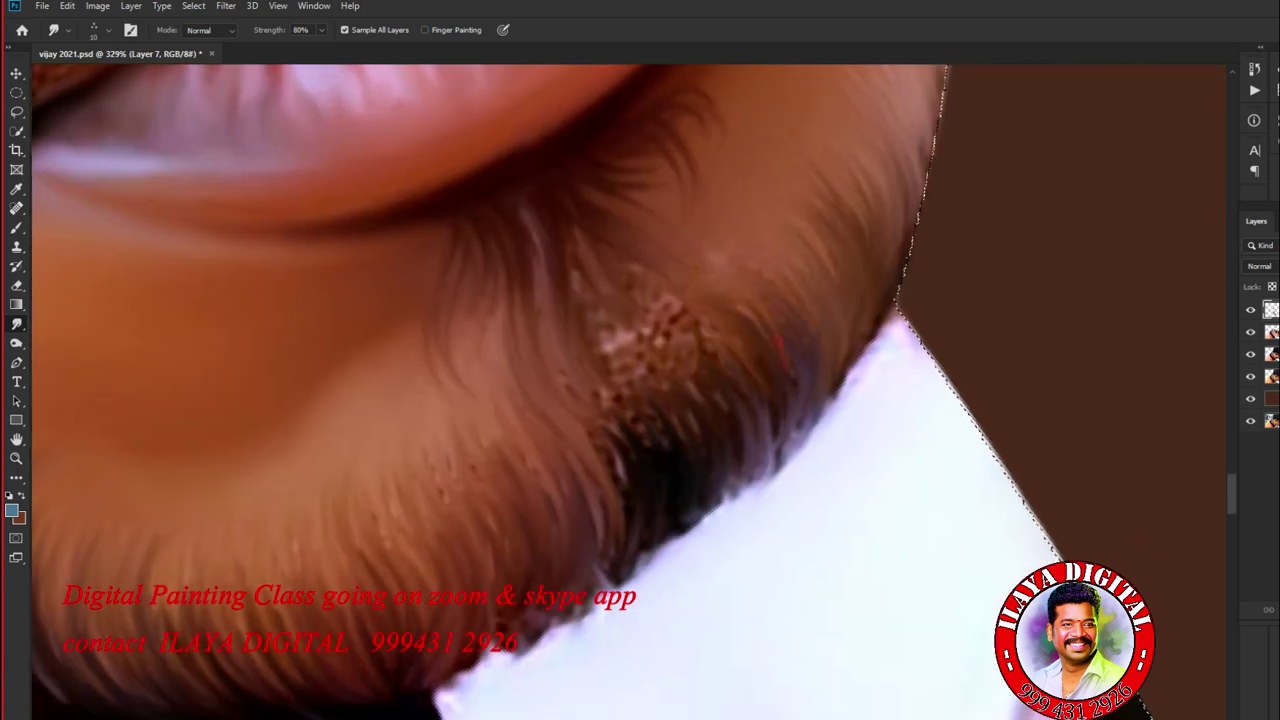
{"action": "key", "text": "F5"}
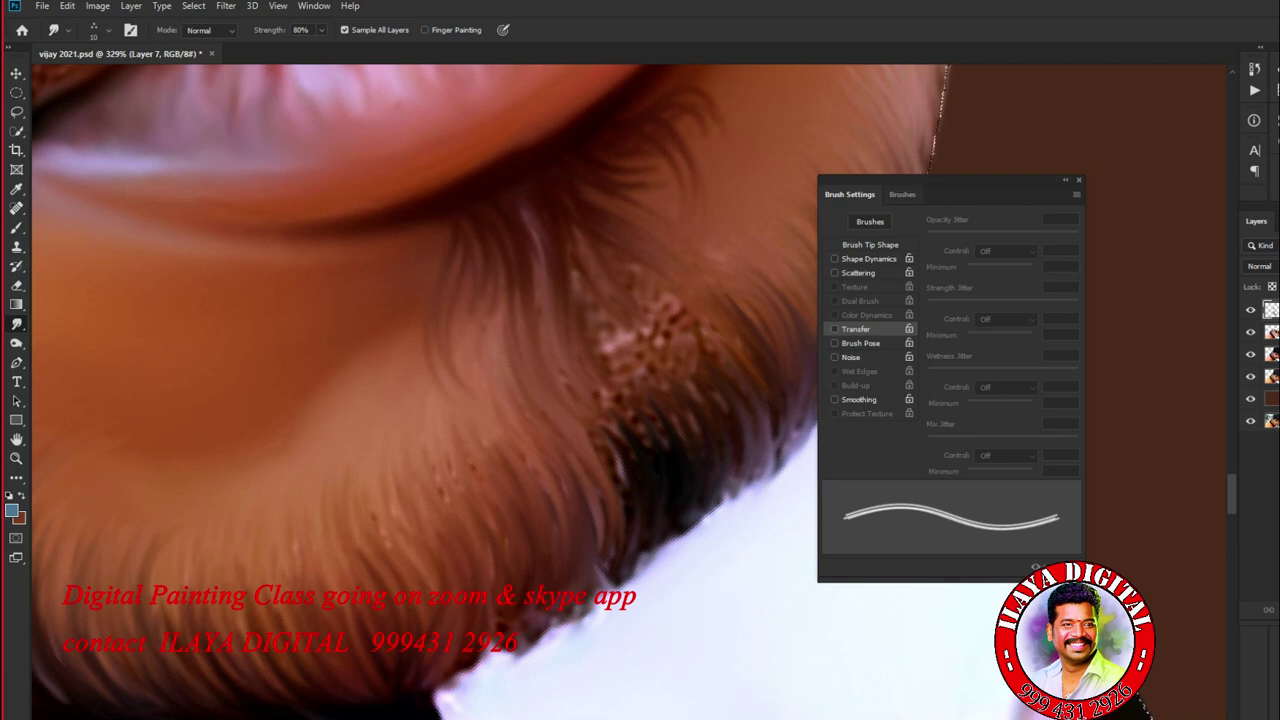
{"action": "key", "text": "F5"}
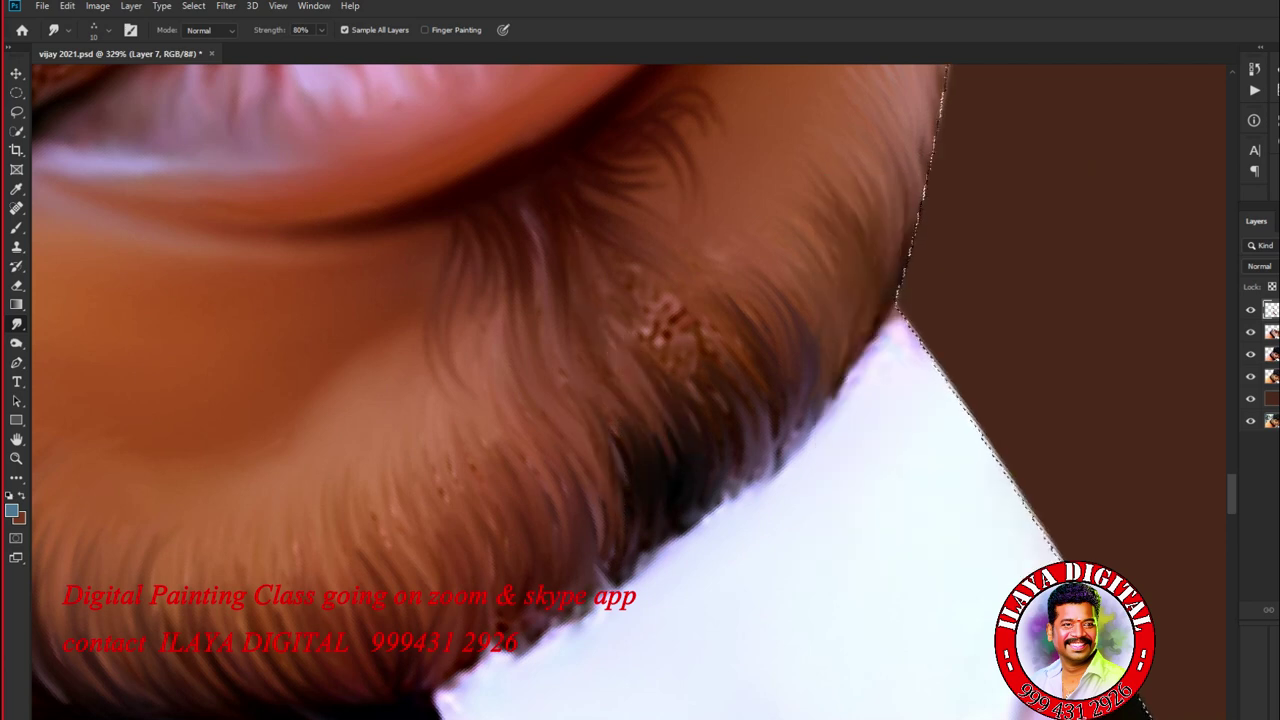
{"action": "key", "text": "F5"}
{"action": "key", "text": "F5"}
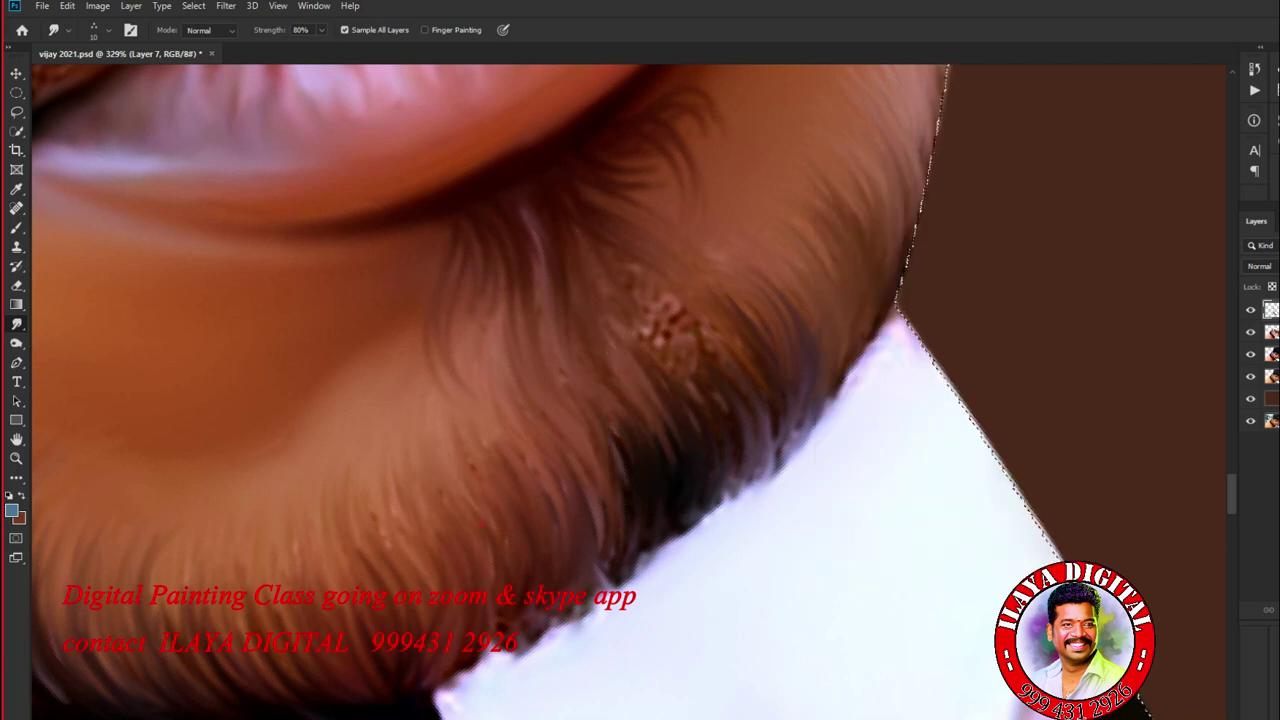
{"action": "mouse_move", "coordinate": [645, 315]}
{"action": "left_mouse_down"}
{"action": "mouse_move", "coordinate": [690, 370]}
{"action": "mouse_move", "coordinate": [660, 330]}
{"action": "mouse_move", "coordinate": [740, 340]}
{"action": "left_mouse_up"}
{"action": "mouse_move", "coordinate": [640, 380]}
{"action": "left_mouse_down"}
{"action": "mouse_move", "coordinate": [590, 475]}
{"action": "mouse_move", "coordinate": [750, 475]}
{"action": "mouse_move", "coordinate": [635, 565]}
{"action": "mouse_move", "coordinate": [465, 665]}
{"action": "left_mouse_up"}
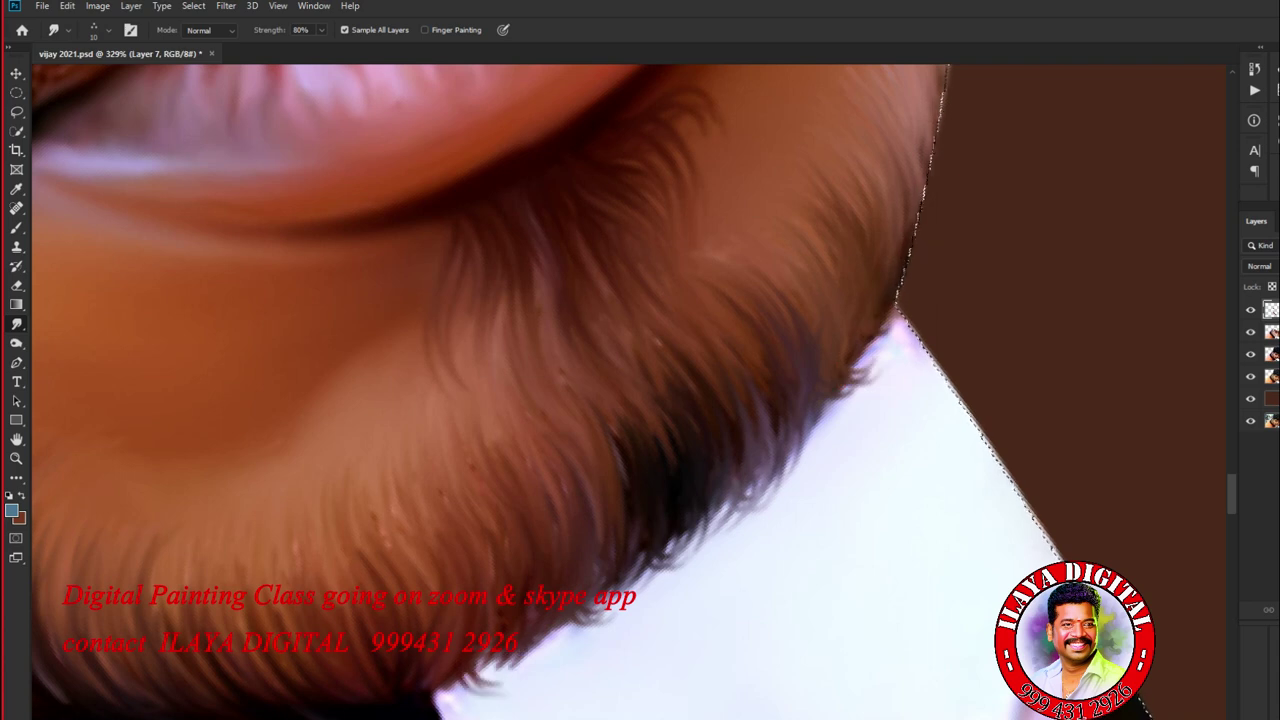
Step: In a rotated view, smudge the upper edge of the near half of the mustache into strands at 75% strength
{"action": "key", "text": "ctrl+0"}
{"action": "key", "text": "b"}
{"action": "key", "text": "r"}
{"action": "scroll", "coordinate": [720, 420], "scroll_direction": "up", "scroll_amount": 5}
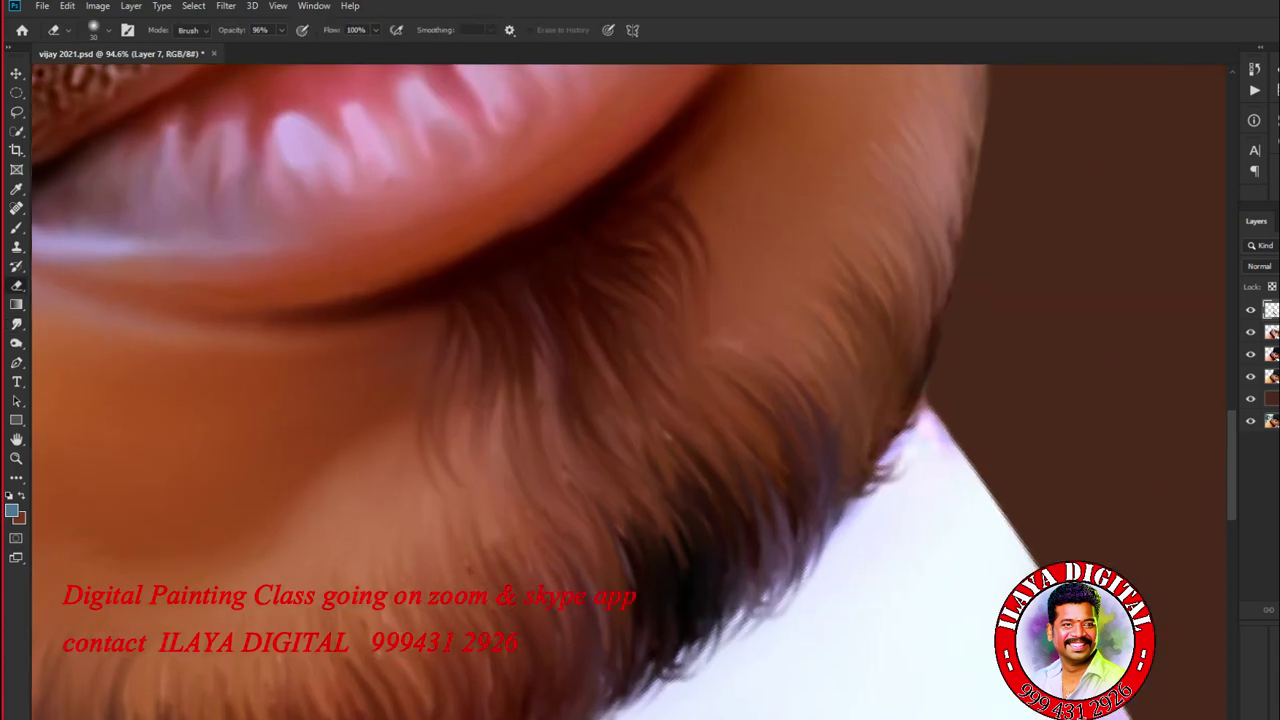
{"action": "scroll", "coordinate": [690, 375], "scroll_direction": "down", "scroll_amount": 4}
{"action": "scroll", "coordinate": [532, 246], "scroll_direction": "up", "scroll_amount": 4}
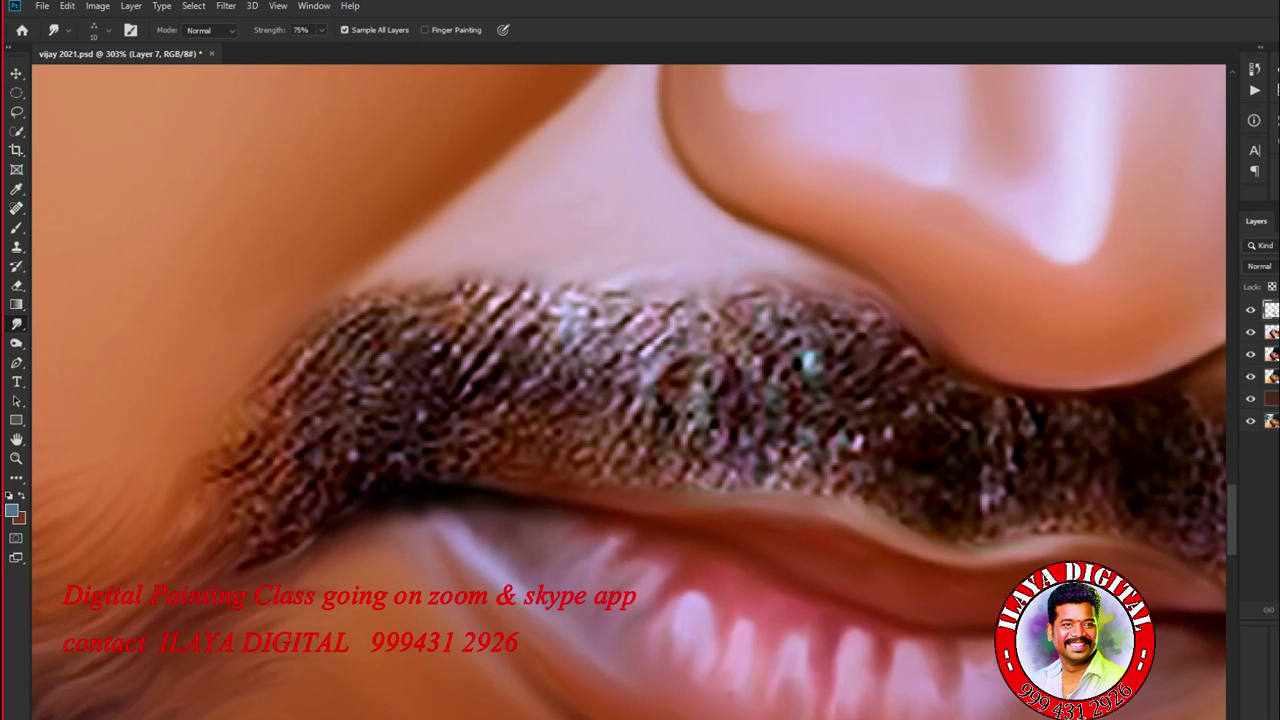
{"action": "mouse_move", "coordinate": [316, 350]}
{"action": "left_mouse_down"}
{"action": "mouse_move", "coordinate": [400, 300]}
{"action": "mouse_move", "coordinate": [550, 300]}
{"action": "left_mouse_up"}
{"action": "mouse_move", "coordinate": [530, 370]}
{"action": "left_mouse_down"}
{"action": "mouse_move", "coordinate": [575, 300]}
{"action": "mouse_move", "coordinate": [650, 300]}
{"action": "mouse_move", "coordinate": [600, 360]}
{"action": "mouse_move", "coordinate": [705, 300]}
{"action": "mouse_move", "coordinate": [810, 300]}
{"action": "mouse_move", "coordinate": [880, 320]}
{"action": "mouse_move", "coordinate": [910, 345]}
{"action": "left_mouse_up"}
{"action": "left_click_drag", "start_coordinate": [795, 400], "coordinate": [805, 330]}
{"action": "left_click_drag", "start_coordinate": [762, 425], "coordinate": [752, 360]}
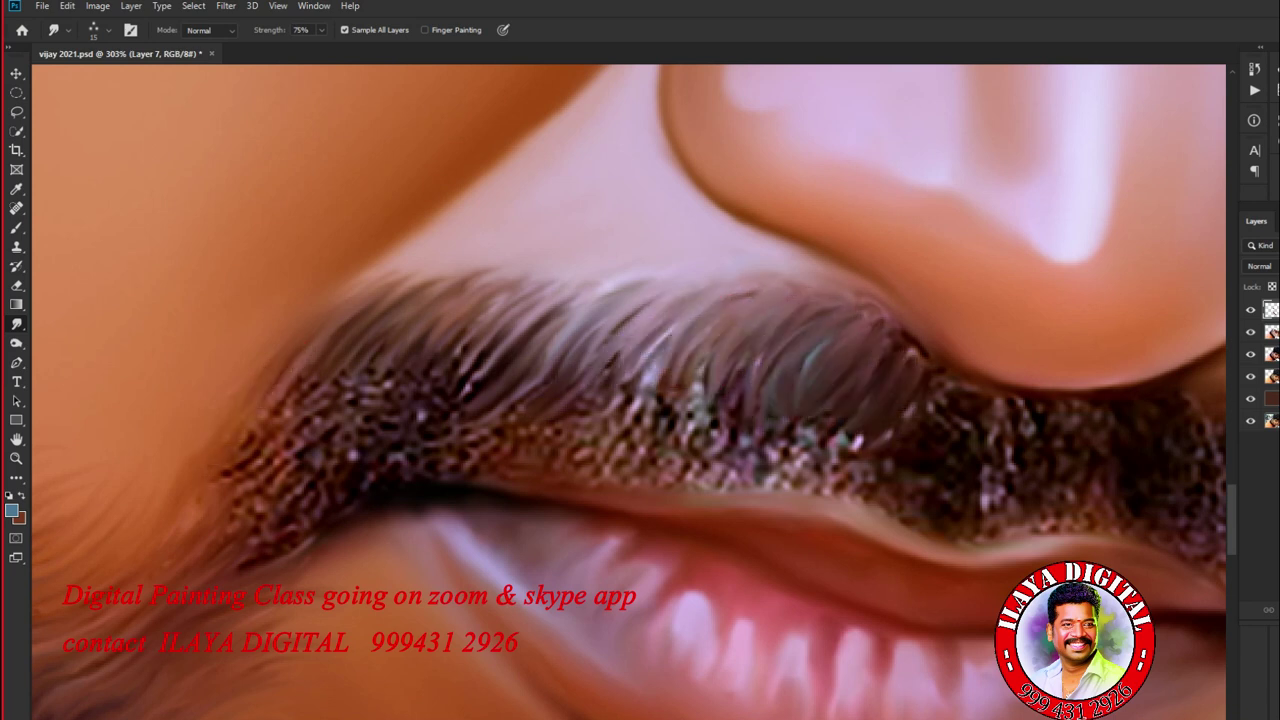
Step: Smudge the remaining dotted lower area of the near half of the mustache into fine strands at 70% strength
{"action": "left_click_drag", "start_coordinate": [300, 480], "coordinate": [235, 500]}
{"action": "left_click_drag", "start_coordinate": [345, 480], "coordinate": [280, 440]}
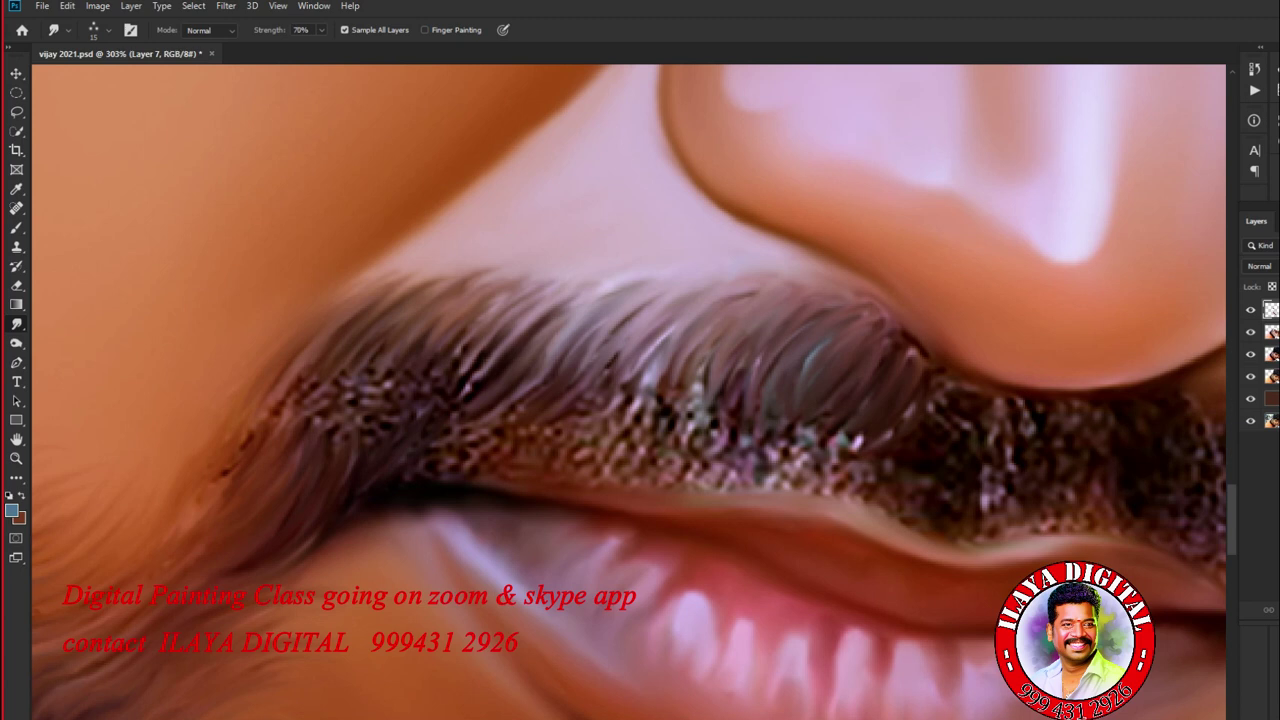
{"action": "mouse_move", "coordinate": [566, 465]}
{"action": "left_mouse_down"}
{"action": "mouse_move", "coordinate": [680, 445]}
{"action": "mouse_move", "coordinate": [885, 450]}
{"action": "left_mouse_up"}
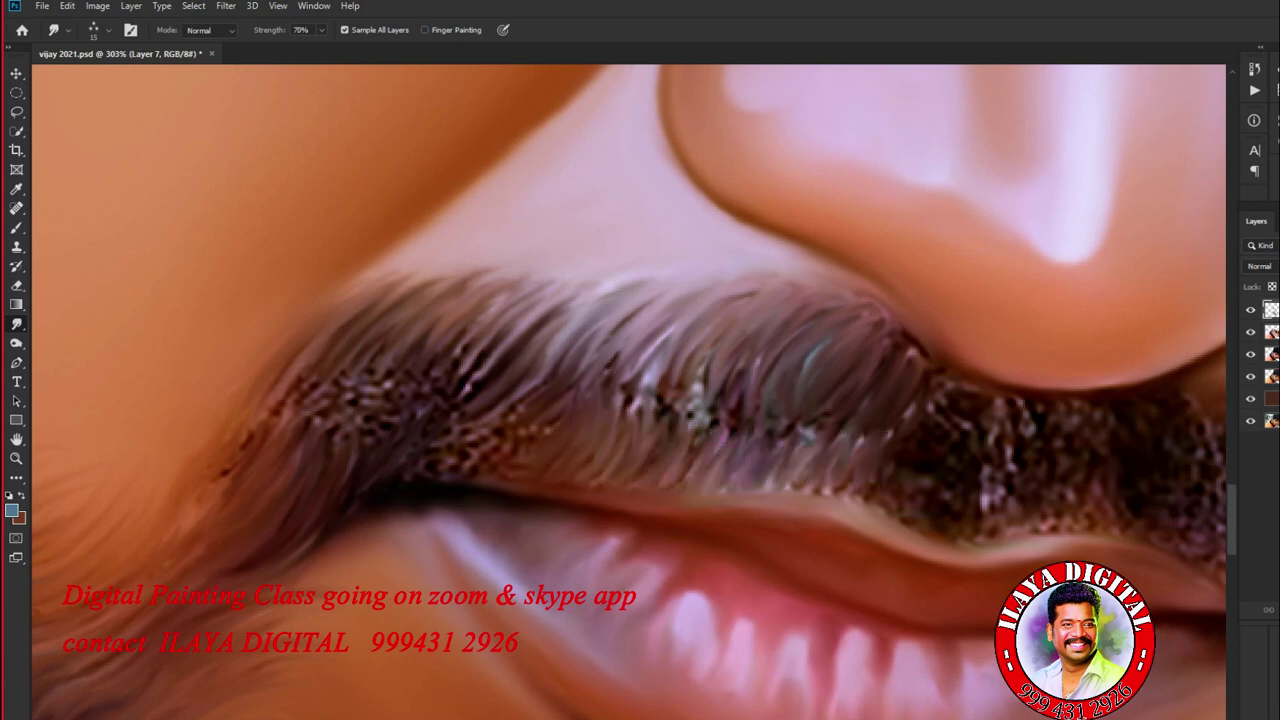
{"action": "mouse_move", "coordinate": [310, 440]}
{"action": "left_mouse_down"}
{"action": "mouse_move", "coordinate": [400, 400]}
{"action": "mouse_move", "coordinate": [590, 360]}
{"action": "left_mouse_up"}
{"action": "mouse_move", "coordinate": [600, 410]}
{"action": "left_mouse_down"}
{"action": "mouse_move", "coordinate": [680, 400]}
{"action": "mouse_move", "coordinate": [750, 425]}
{"action": "left_mouse_up"}
{"action": "left_click_drag", "start_coordinate": [760, 330], "coordinate": [320, 300]}
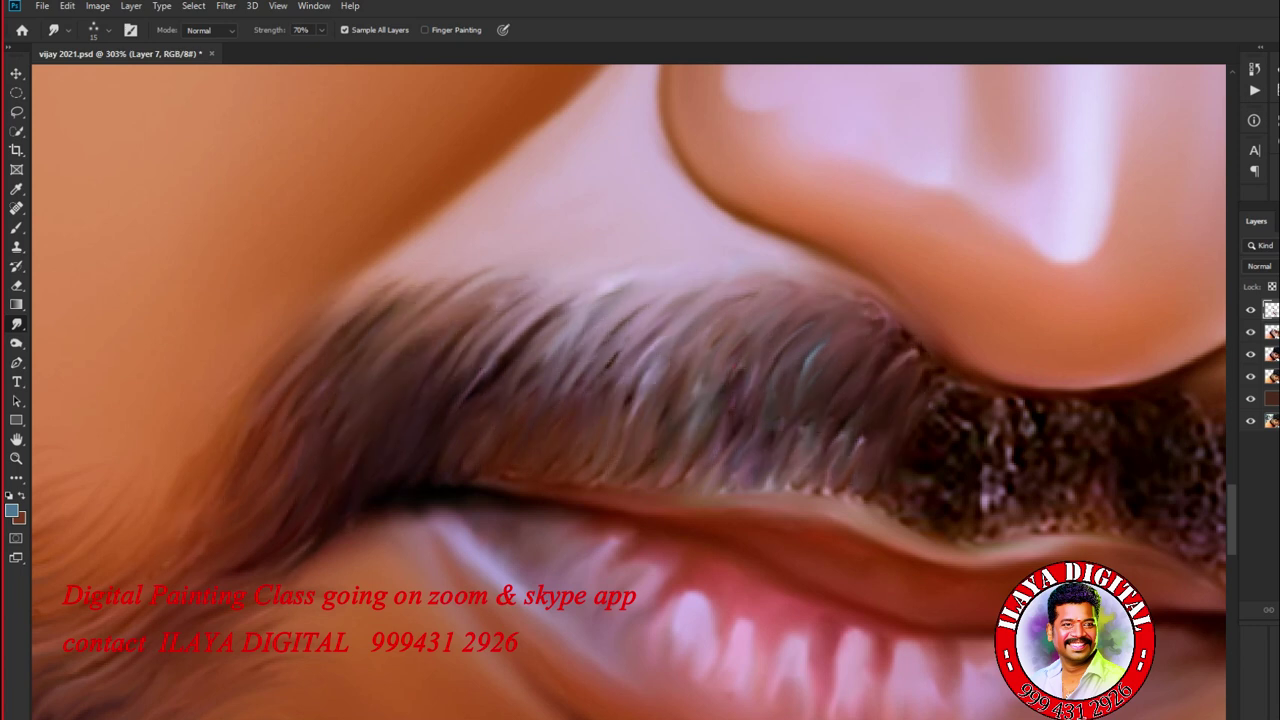
{"action": "left_click_drag", "start_coordinate": [510, 400], "coordinate": [625, 345]}
Step: Try to smudge the far half of the mustache and its drooping end into downward-curving strands at 70% strength
{"action": "key", "text": "ctrl+minus"}
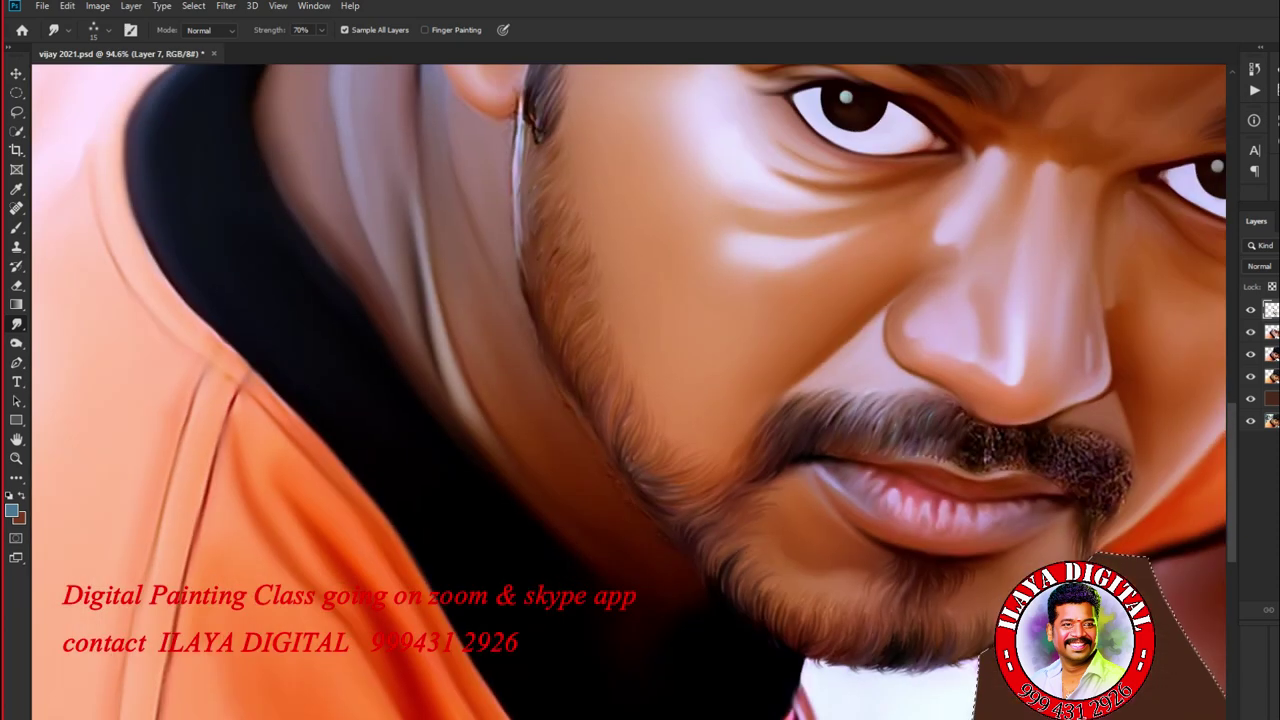
{"action": "scroll", "coordinate": [763, 585], "scroll_direction": "up", "scroll_amount": 5}
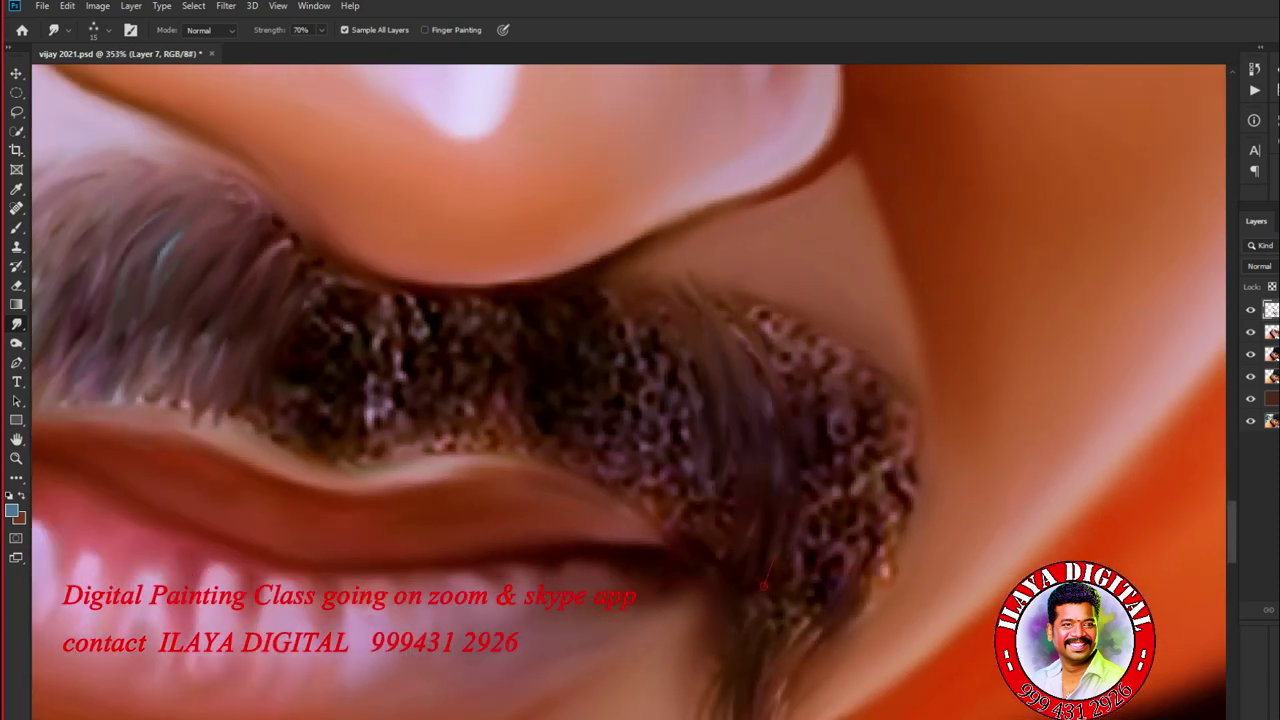
{"action": "mouse_move", "coordinate": [763, 585]}
{"action": "left_mouse_down"}
{"action": "mouse_move", "coordinate": [860, 390]}
{"action": "mouse_move", "coordinate": [620, 390]}
{"action": "left_mouse_up"}
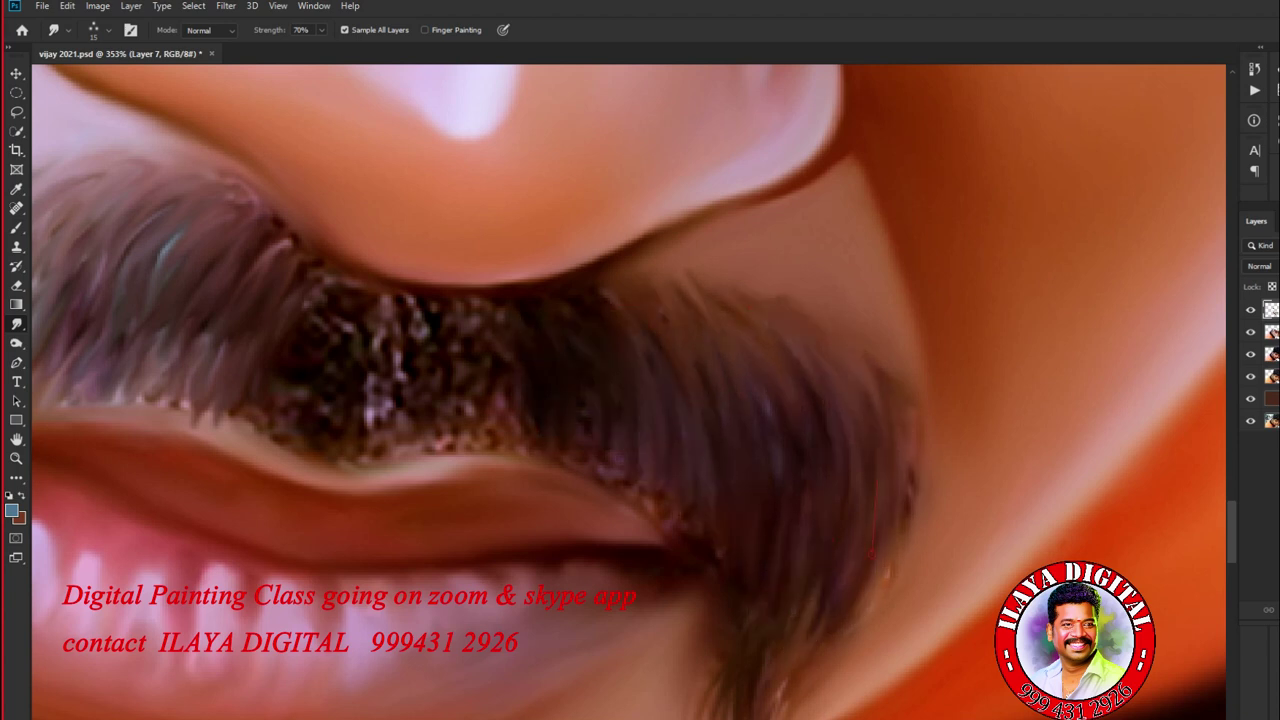
{"action": "left_click_drag", "start_coordinate": [810, 390], "coordinate": [896, 555]}
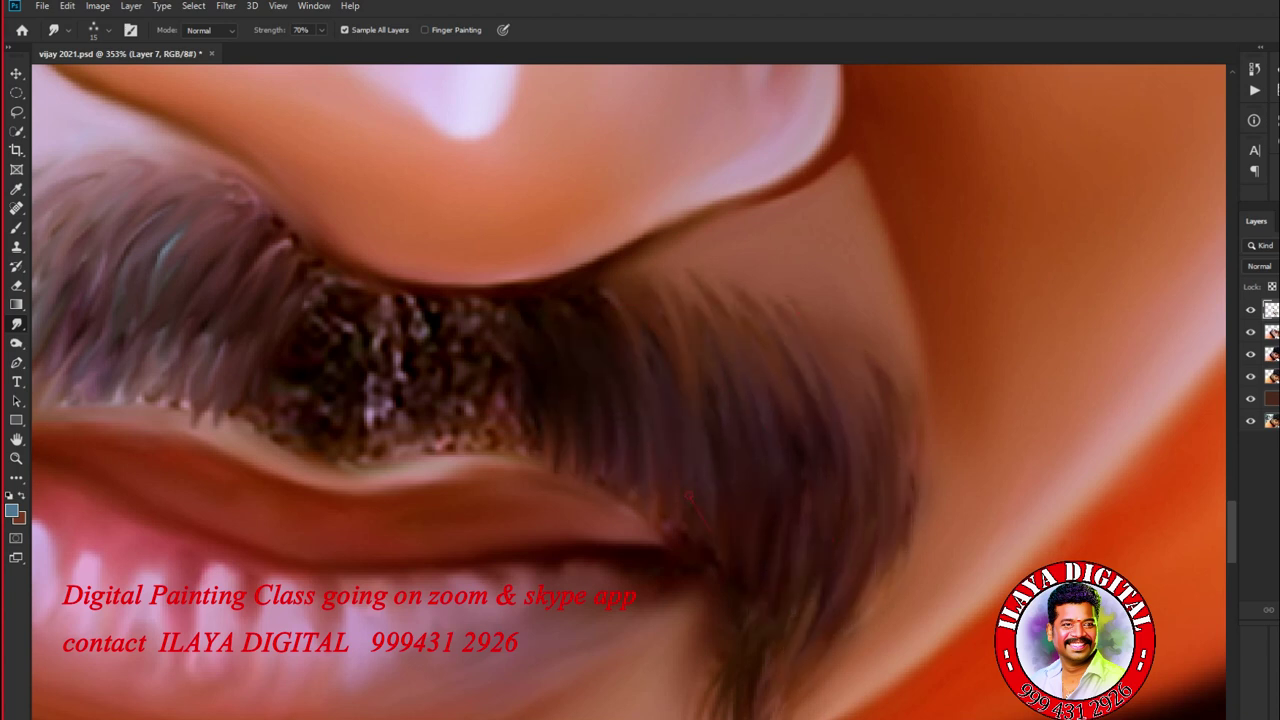
{"action": "scroll", "coordinate": [950, 335], "scroll_direction": "down", "scroll_amount": 5}
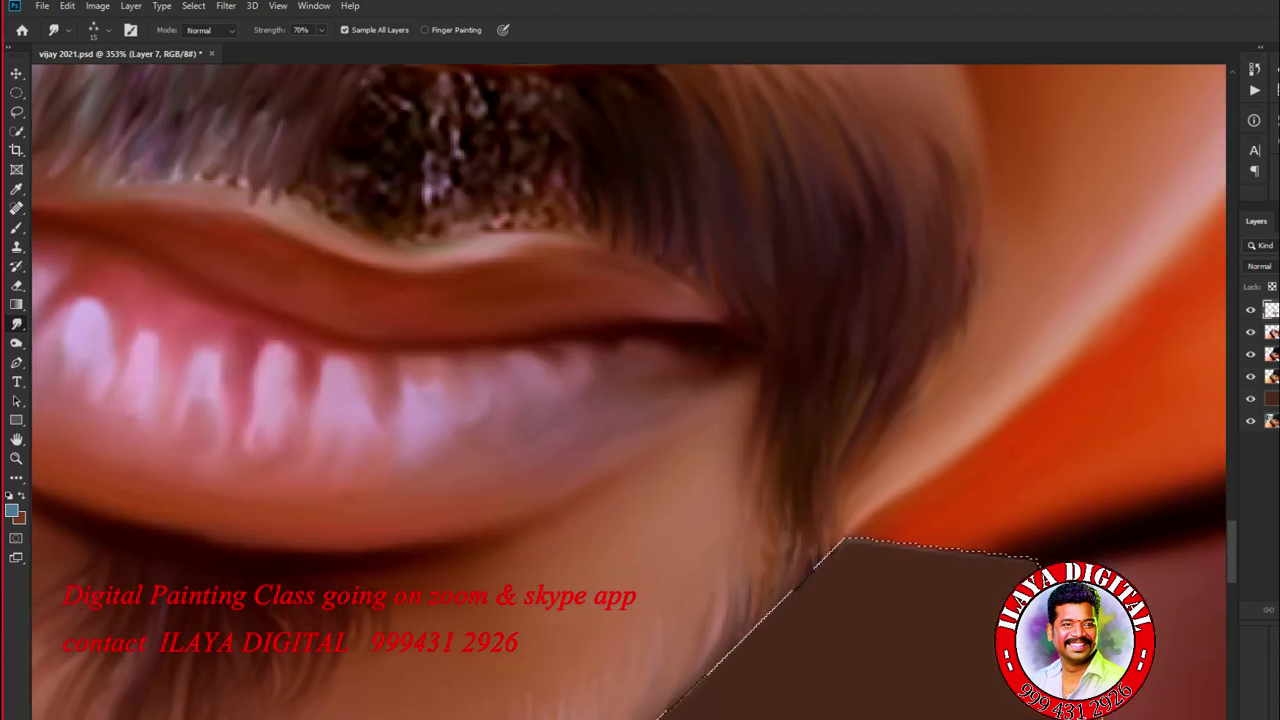
{"action": "scroll", "coordinate": [950, 280], "scroll_direction": "up", "scroll_amount": 3}
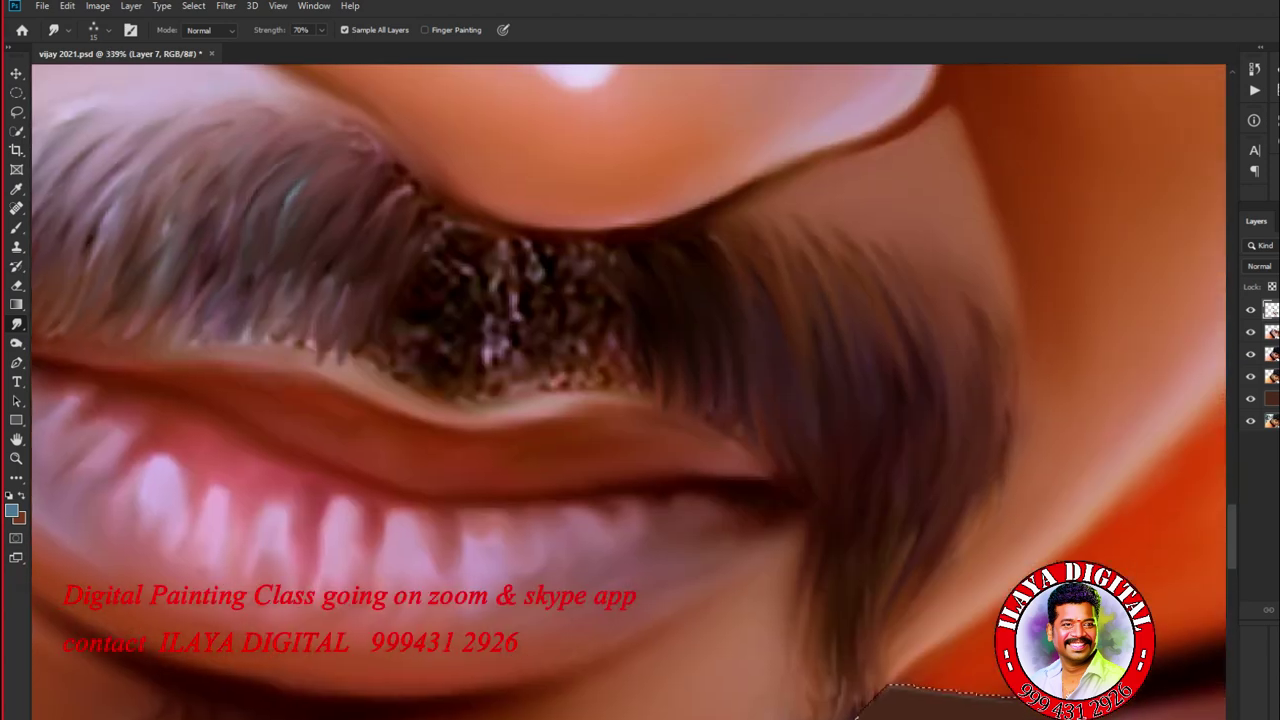
{"action": "scroll", "coordinate": [950, 280], "scroll_direction": "down", "scroll_amount": 1}
Step: Erase the smudged strands from the far half of the mustache with a size 45 eraser
{"action": "key", "text": "e"}
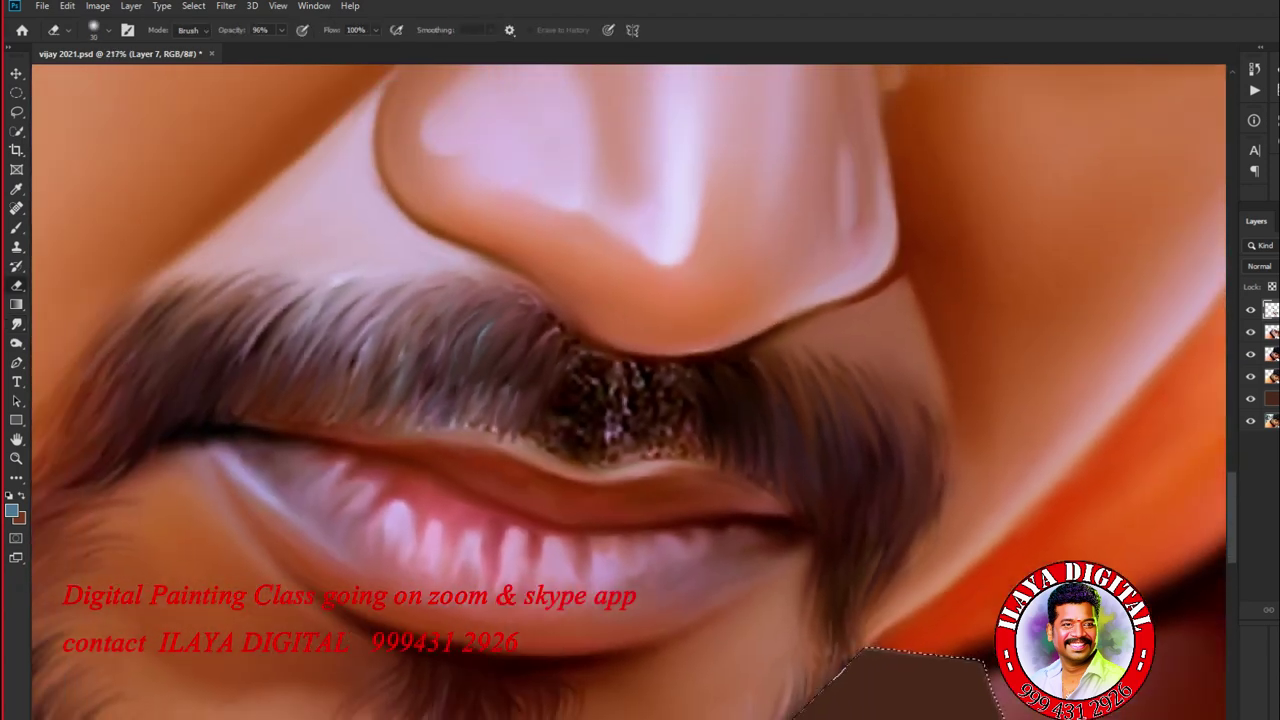
{"action": "mouse_move", "coordinate": [768, 418]}
{"action": "left_mouse_down"}
{"action": "mouse_move", "coordinate": [840, 400]}
{"action": "mouse_move", "coordinate": [850, 630]}
{"action": "left_mouse_up"}
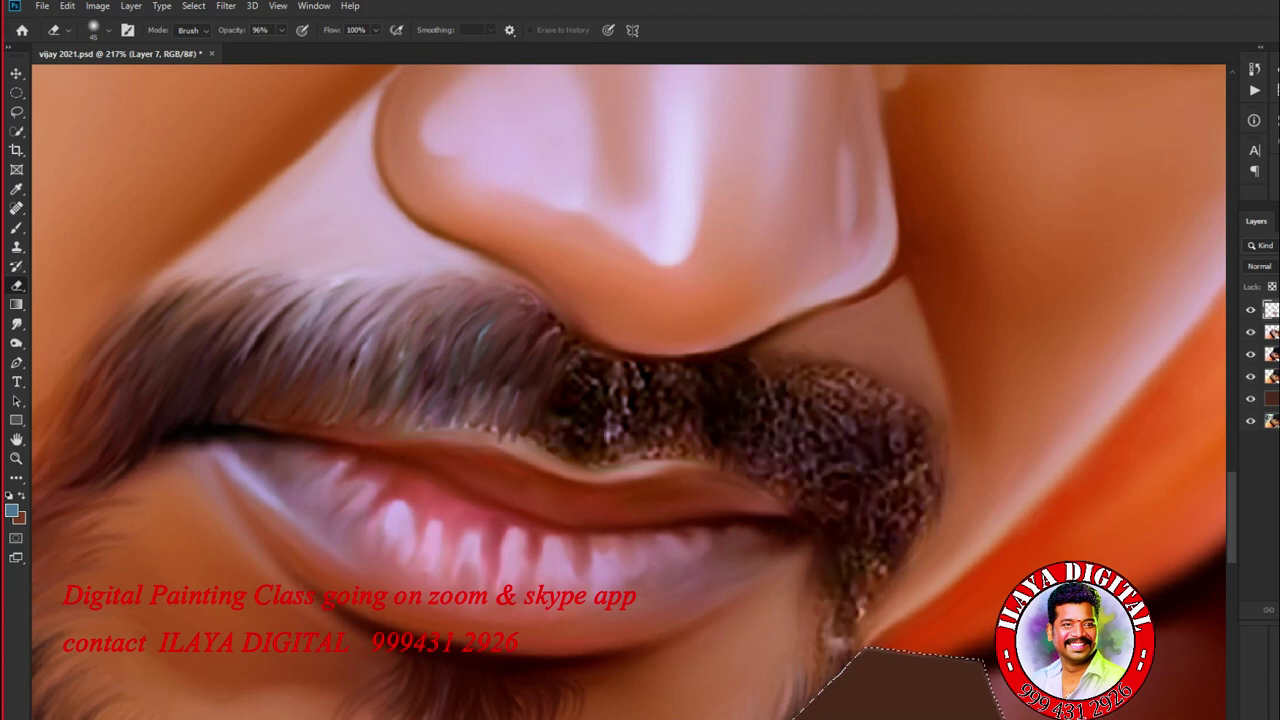
Step: Smudge the far half of the mustache and its drooping end into fine curved strands at size 15 and 70% strength
{"action": "scroll", "coordinate": [813, 447], "scroll_direction": "up", "scroll_amount": 2}
{"action": "key", "text": "r"}
{"action": "left_click_drag", "start_coordinate": [520, 276], "coordinate": [492, 340]}
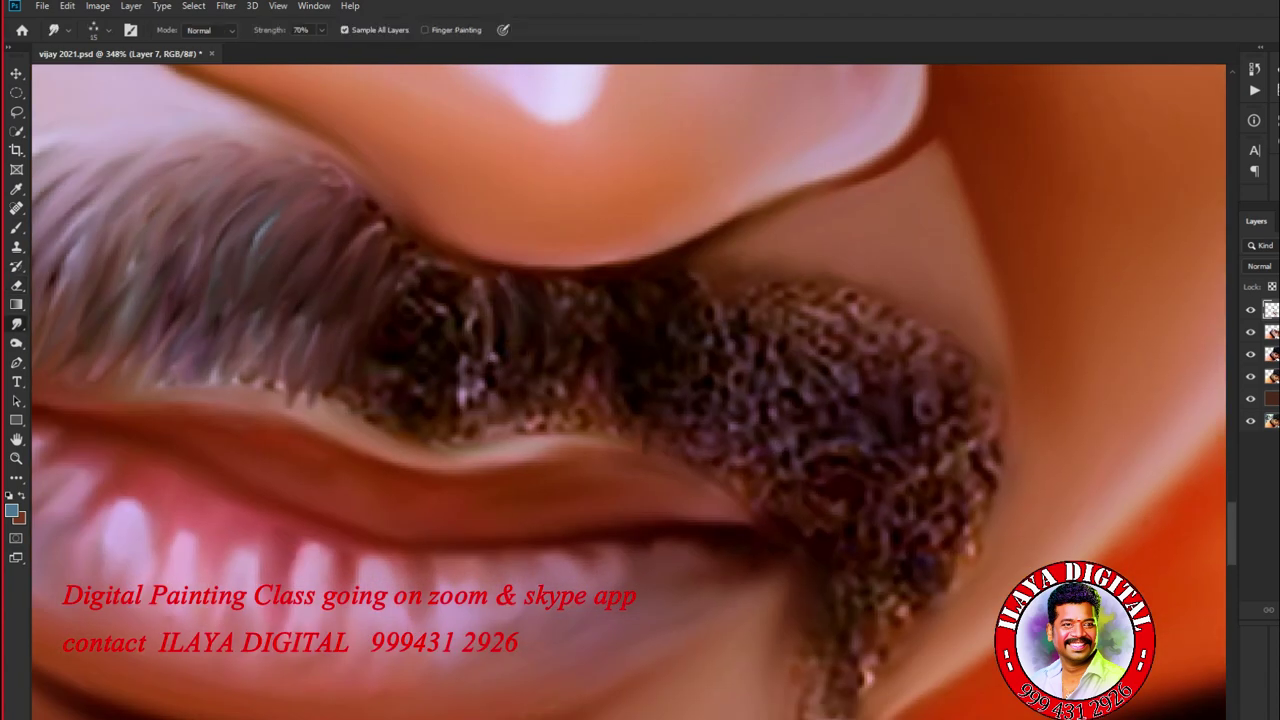
{"action": "mouse_move", "coordinate": [700, 340]}
{"action": "left_mouse_down"}
{"action": "mouse_move", "coordinate": [750, 350]}
{"action": "mouse_move", "coordinate": [860, 330]}
{"action": "mouse_move", "coordinate": [890, 350]}
{"action": "left_mouse_up"}
{"action": "left_click_drag", "start_coordinate": [895, 300], "coordinate": [935, 500]}
{"action": "left_click_drag", "start_coordinate": [955, 350], "coordinate": [960, 540]}
{"action": "left_click_drag", "start_coordinate": [600, 450], "coordinate": [650, 320]}
{"action": "left_click_drag", "start_coordinate": [900, 520], "coordinate": [865, 630]}
{"action": "mouse_move", "coordinate": [700, 280]}
{"action": "left_mouse_down"}
{"action": "mouse_move", "coordinate": [800, 290]}
{"action": "mouse_move", "coordinate": [880, 370]}
{"action": "mouse_move", "coordinate": [940, 470]}
{"action": "mouse_move", "coordinate": [930, 570]}
{"action": "left_mouse_up"}
{"action": "mouse_move", "coordinate": [900, 520]}
{"action": "left_mouse_down"}
{"action": "mouse_move", "coordinate": [880, 600]}
{"action": "mouse_move", "coordinate": [845, 625]}
{"action": "left_mouse_up"}
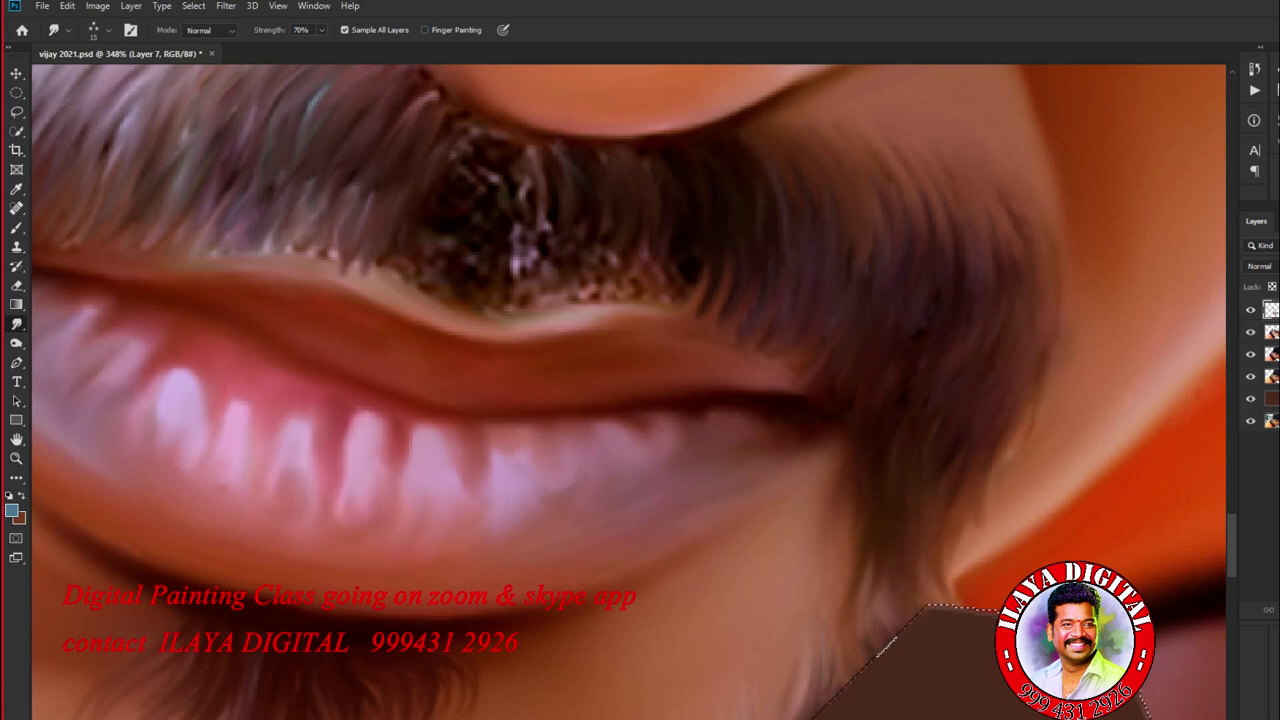
Step: Smudge the dotted middle of the mustache beneath the nose into strands and soften its edge above the lip at 50% strength
{"action": "mouse_move", "coordinate": [425, 240]}
{"action": "left_mouse_down"}
{"action": "mouse_move", "coordinate": [530, 245]}
{"action": "mouse_move", "coordinate": [620, 275]}
{"action": "left_mouse_up"}
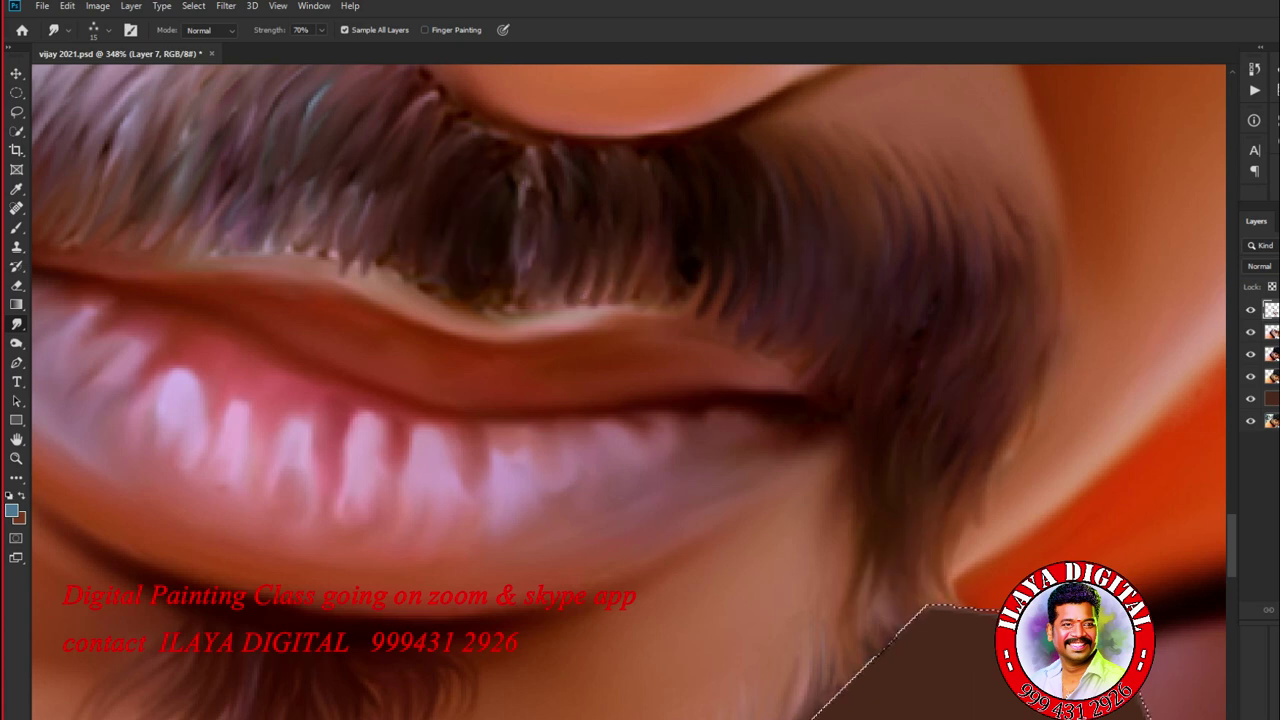
{"action": "left_click_drag", "start_coordinate": [525, 160], "coordinate": [535, 215]}
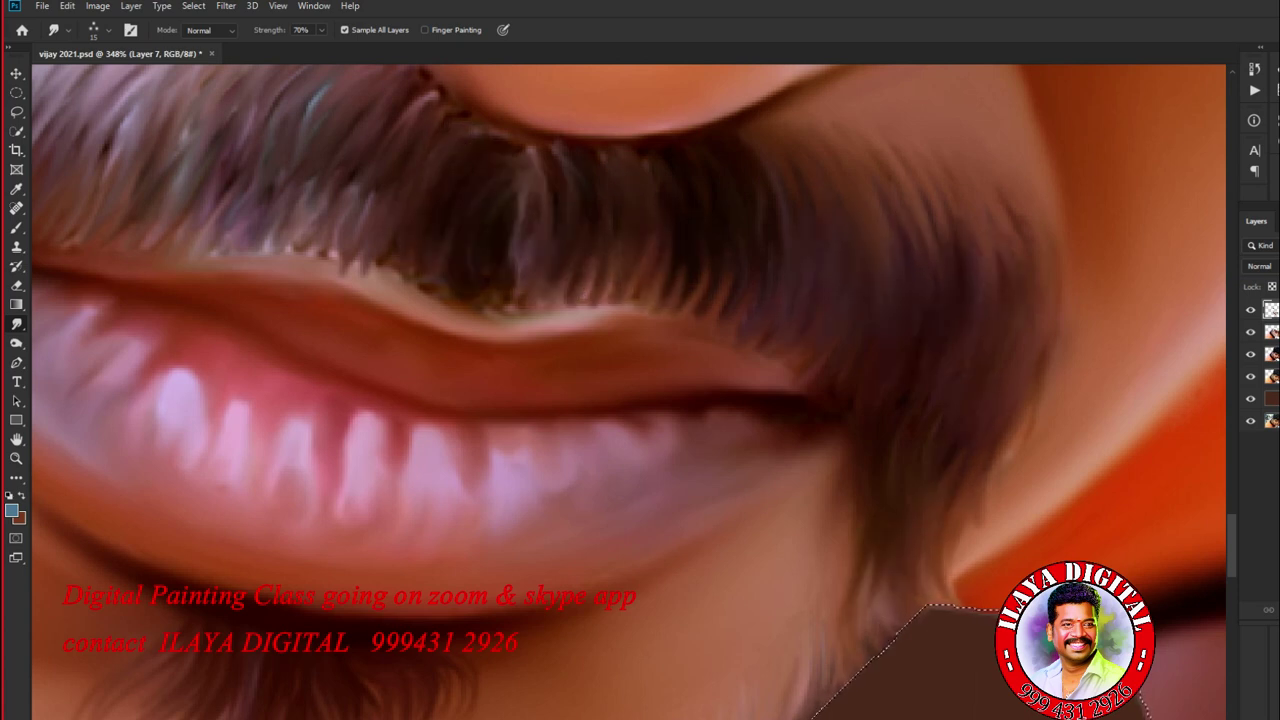
{"action": "left_click_drag", "start_coordinate": [265, 240], "coordinate": [298, 242]}
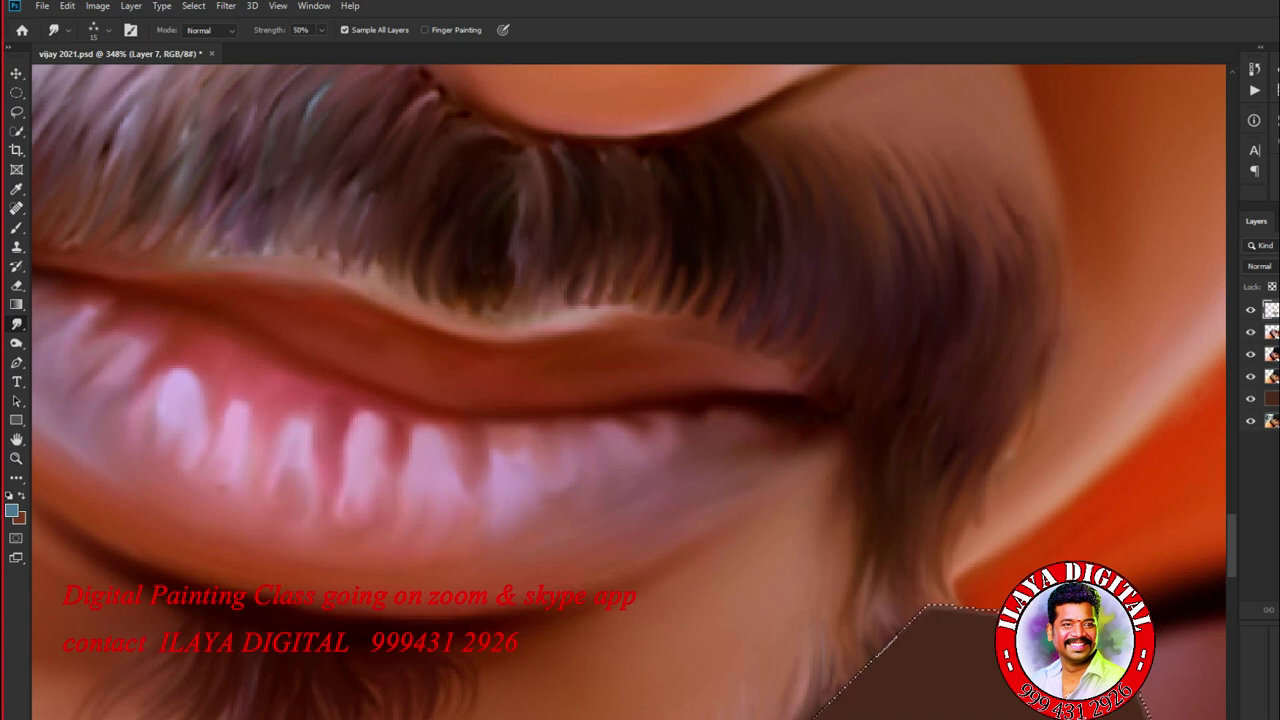
{"action": "left_click_drag", "start_coordinate": [540, 300], "coordinate": [760, 530]}
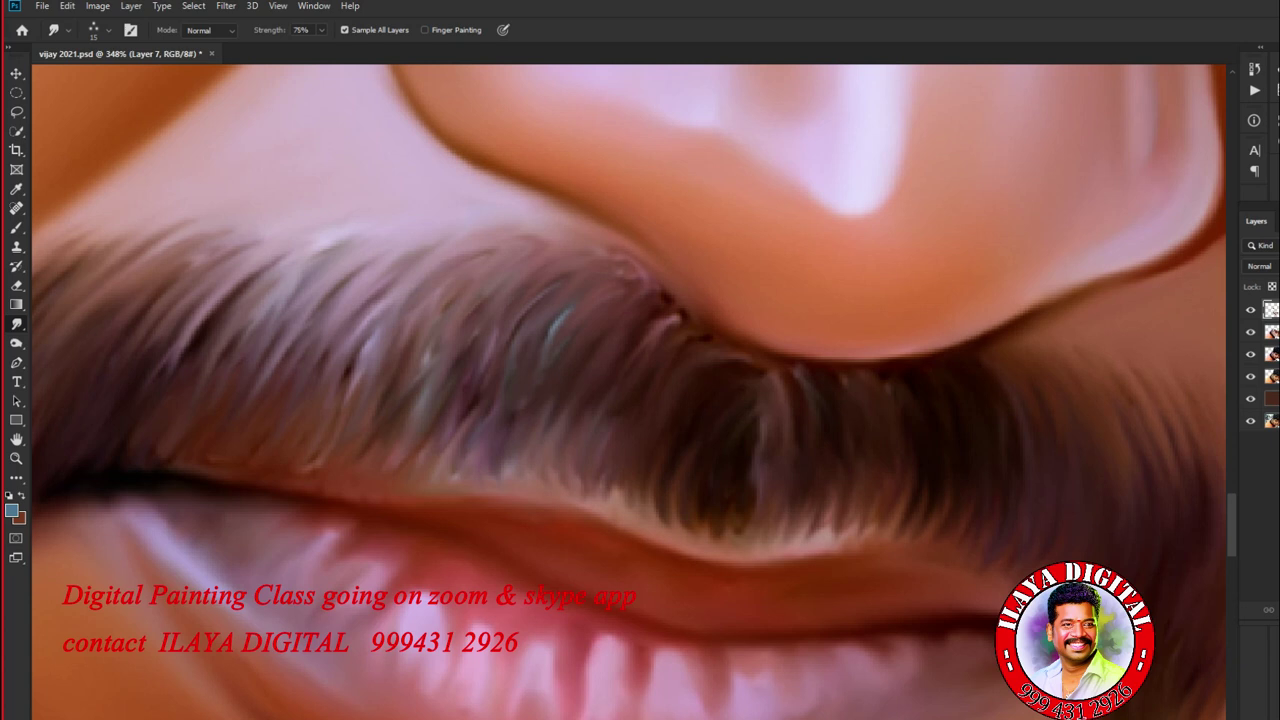
Step: Check the painted mustache, beard and sideburn up close and in full view, and save the document
{"action": "scroll", "coordinate": [640, 390], "scroll_direction": "down", "scroll_amount": 3}
{"action": "scroll", "coordinate": [700, 400], "scroll_direction": "up", "scroll_amount": 2}
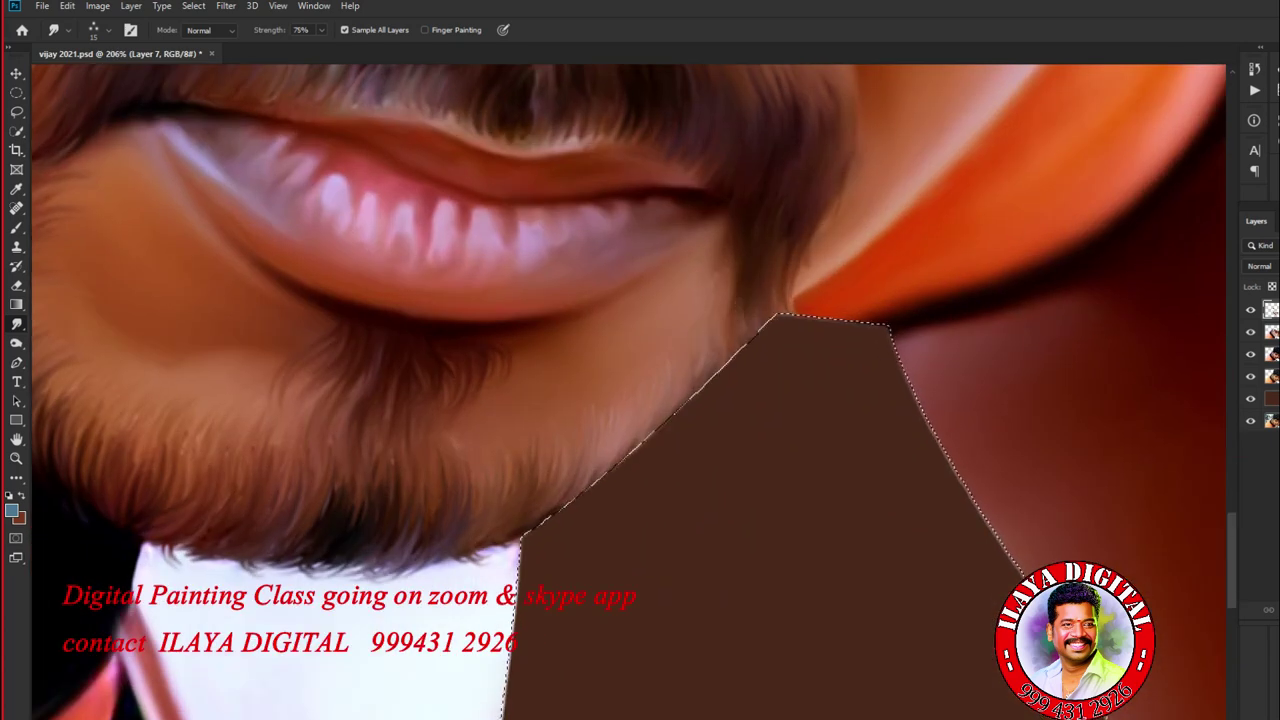
{"action": "scroll", "coordinate": [640, 390], "scroll_direction": "down", "scroll_amount": 3}
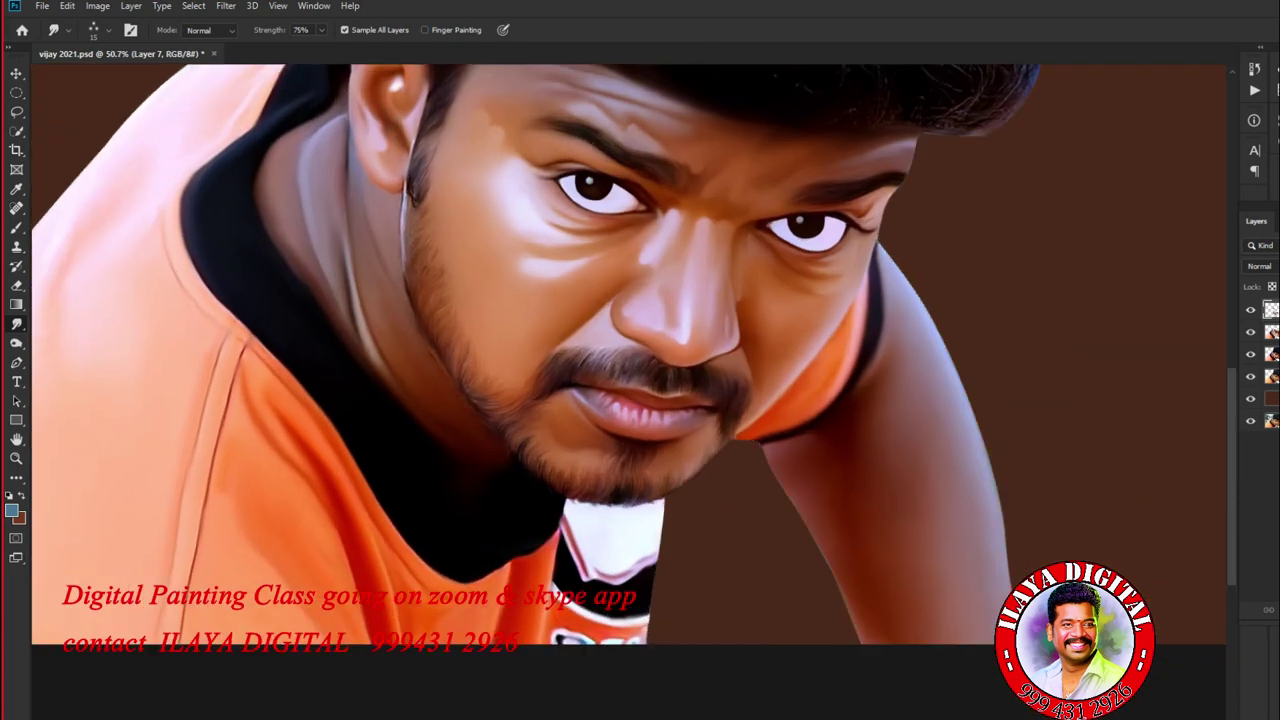
{"action": "scroll", "coordinate": [426, 80], "scroll_direction": "up", "scroll_amount": 5}
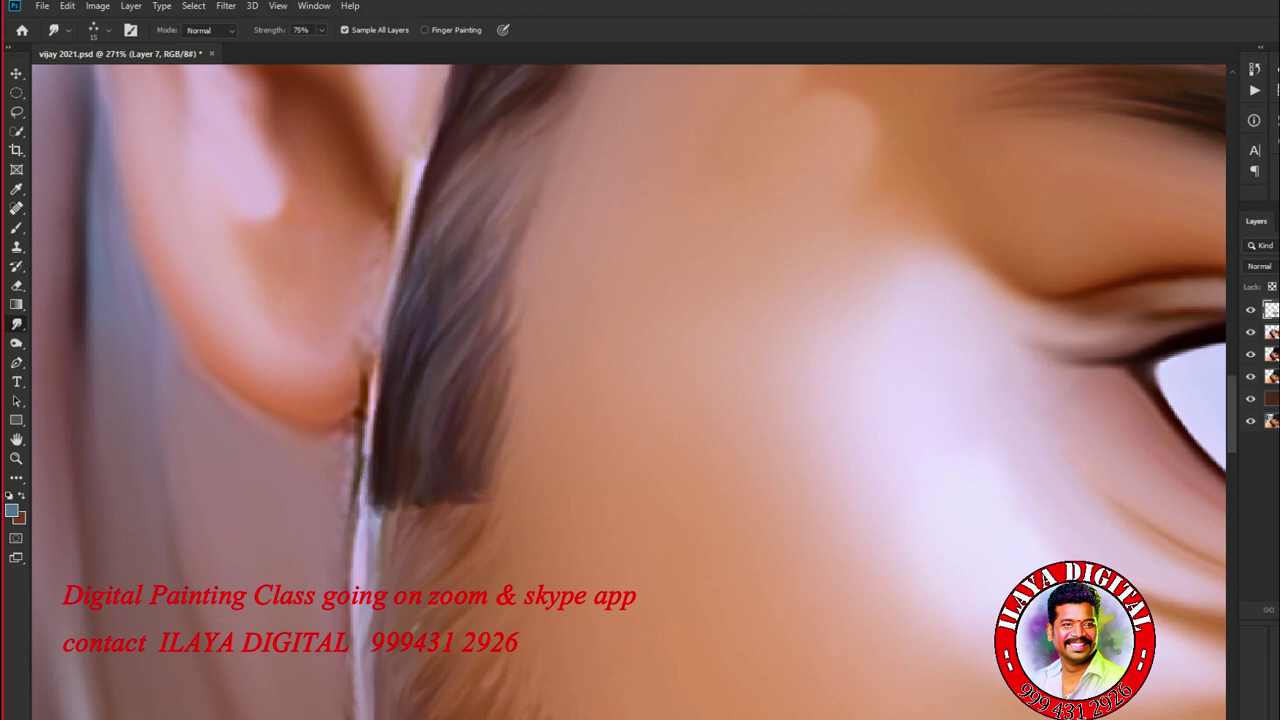
{"action": "scroll", "coordinate": [628, 392], "scroll_direction": "down", "scroll_amount": 6}
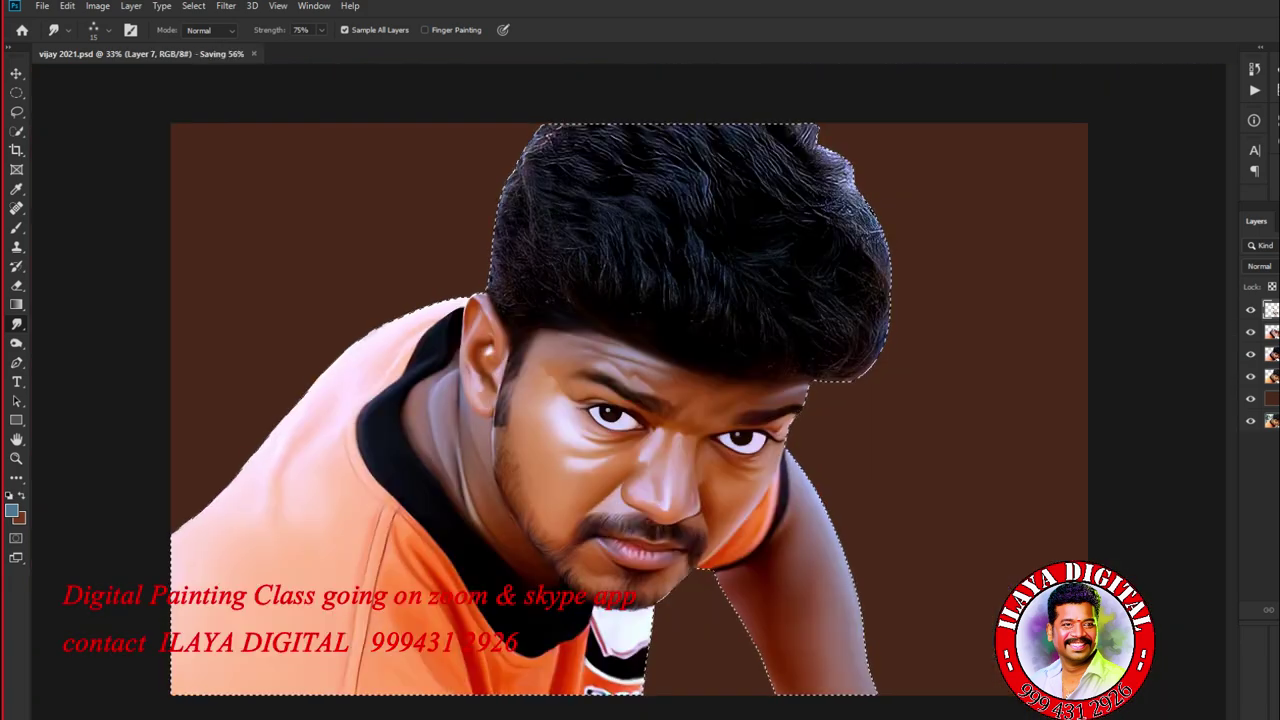
Step: Smudge the head hair along the far side and across the top into smooth flowing strands at size 45 and 80% strength
{"action": "scroll", "coordinate": [640, 392], "scroll_direction": "up", "scroll_amount": 4}
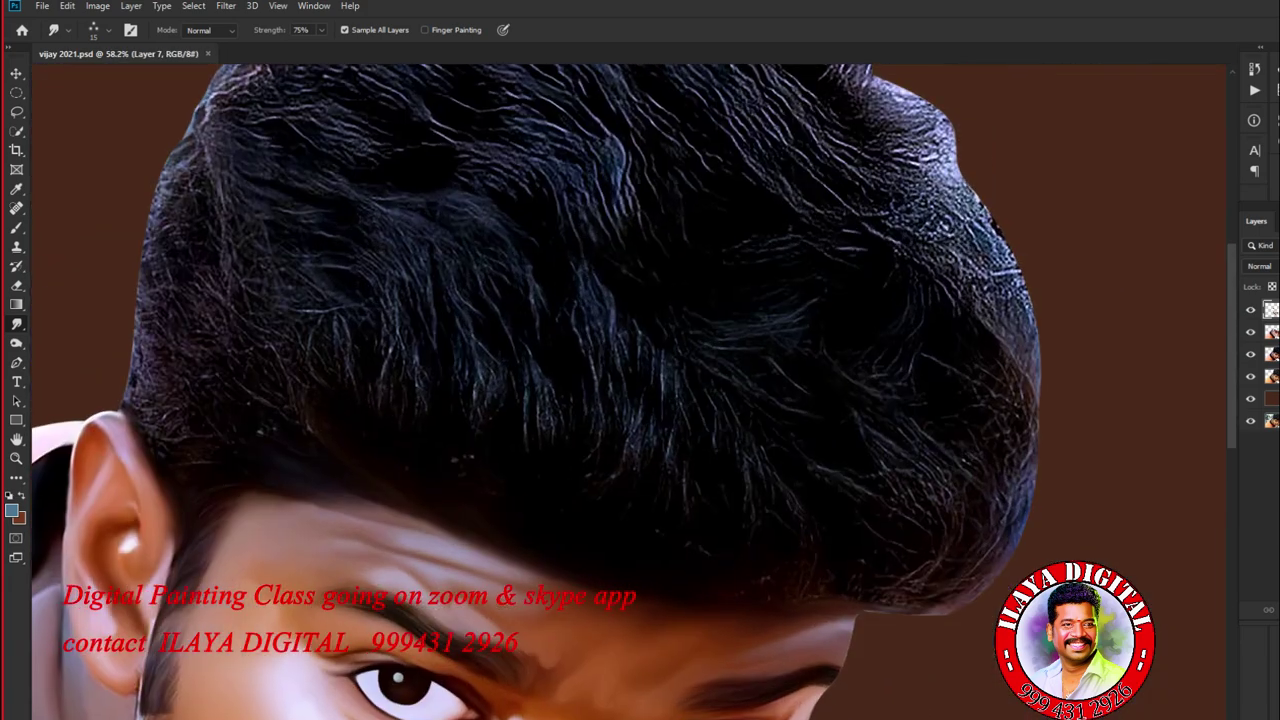
{"action": "scroll", "coordinate": [640, 392], "scroll_direction": "up", "scroll_amount": 2}
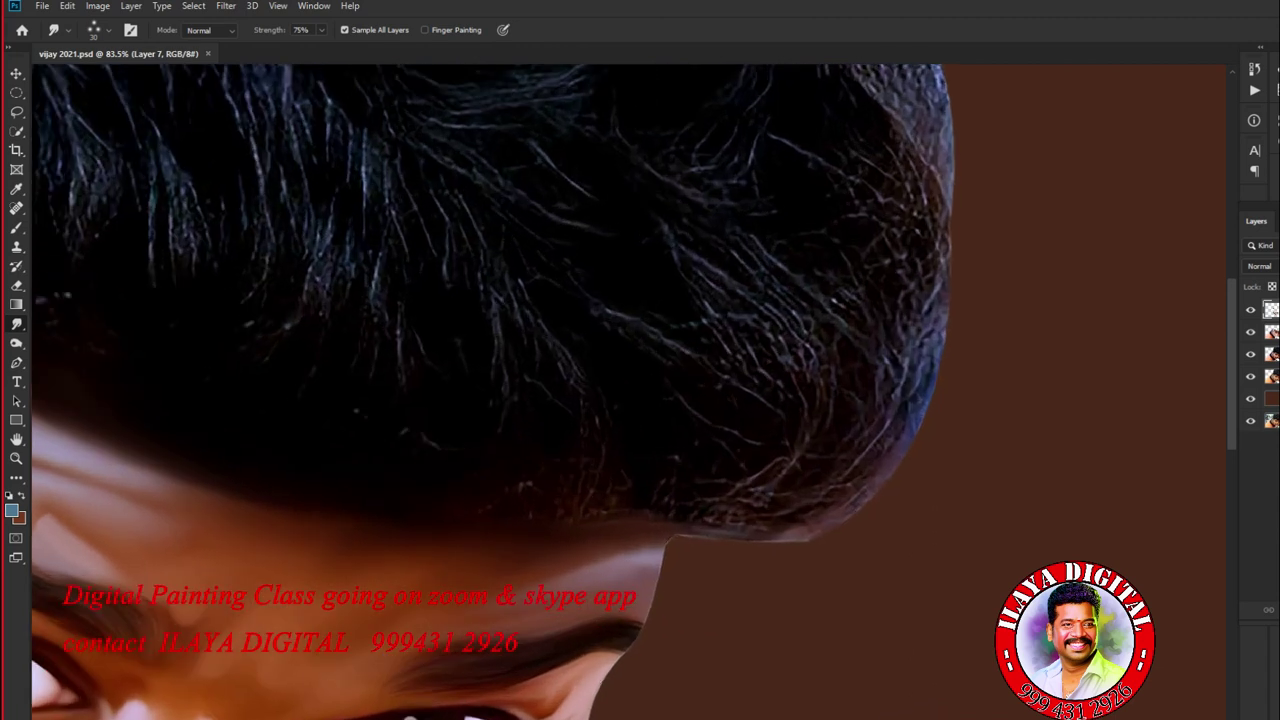
{"action": "scroll", "coordinate": [640, 392], "scroll_direction": "down", "scroll_amount": 1}
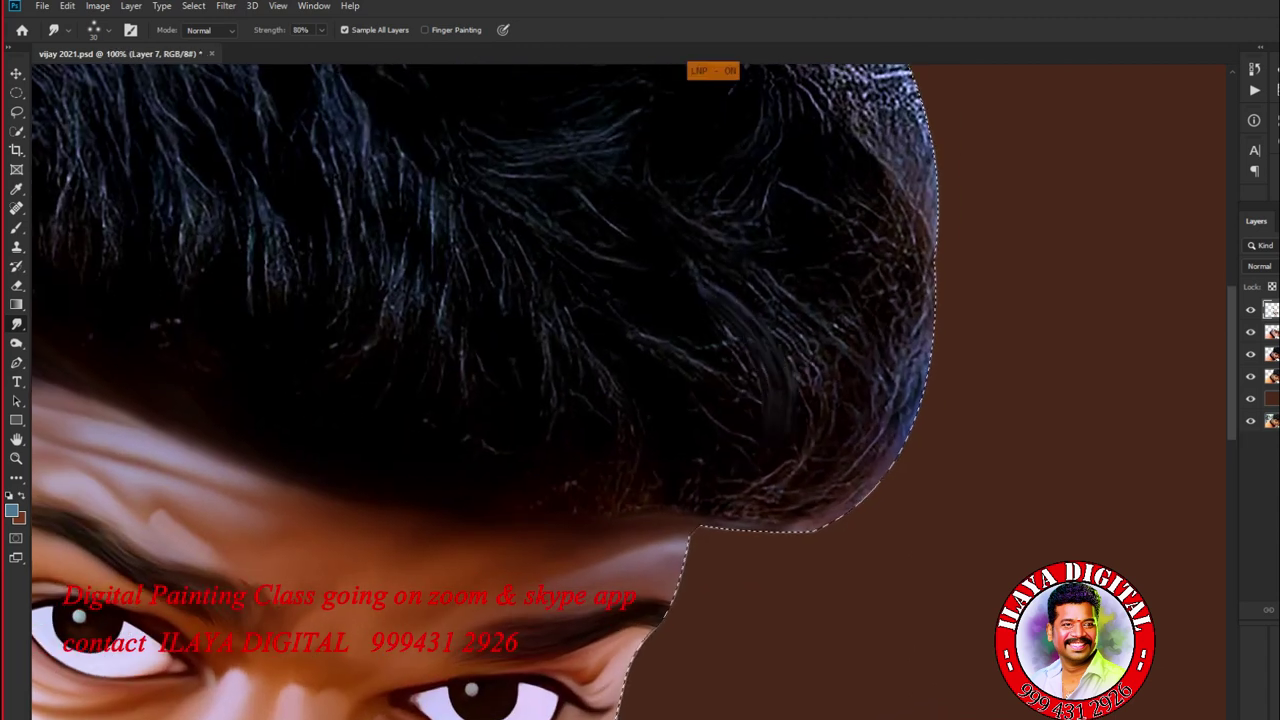
{"action": "mouse_move", "coordinate": [745, 275]}
{"action": "left_mouse_down"}
{"action": "mouse_move", "coordinate": [845, 440]}
{"action": "mouse_move", "coordinate": [745, 410]}
{"action": "mouse_move", "coordinate": [694, 428]}
{"action": "left_mouse_up"}
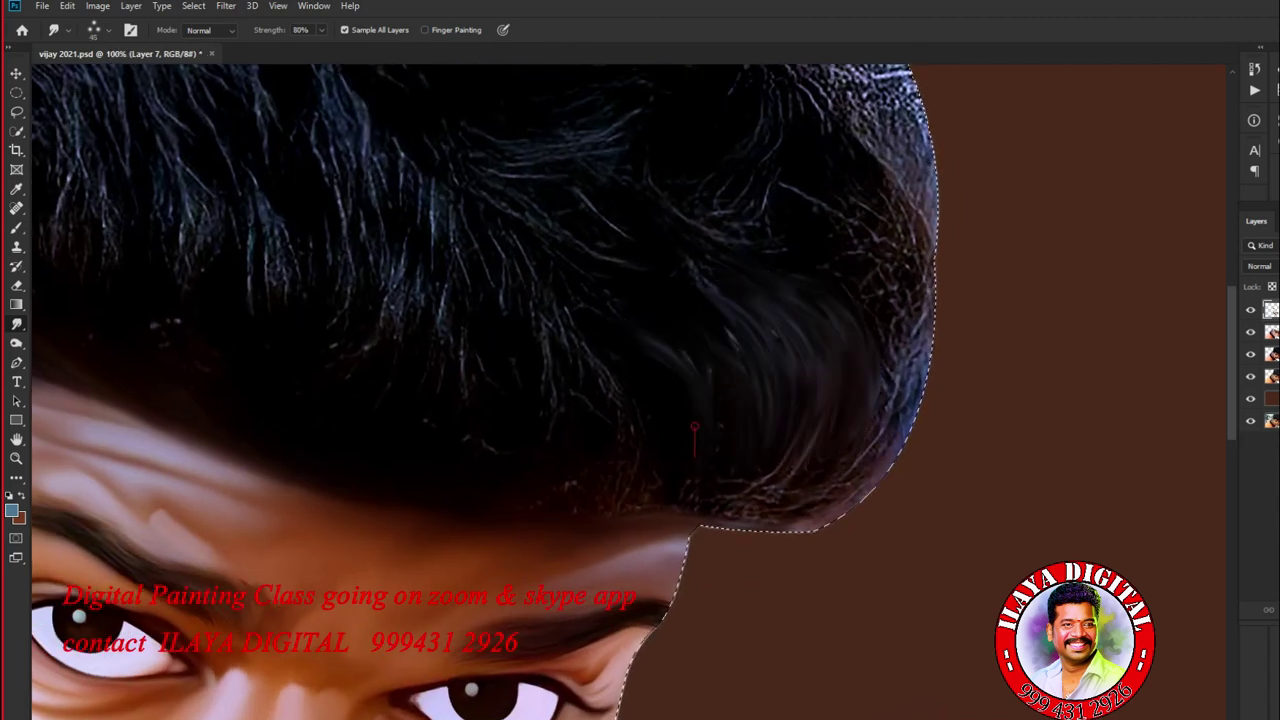
{"action": "mouse_move", "coordinate": [928, 110]}
{"action": "left_mouse_down"}
{"action": "mouse_move", "coordinate": [870, 460]}
{"action": "mouse_move", "coordinate": [910, 430]}
{"action": "left_mouse_up"}
{"action": "left_click_drag", "start_coordinate": [805, 370], "coordinate": [795, 460]}
{"action": "left_click_drag", "start_coordinate": [530, 270], "coordinate": [612, 410]}
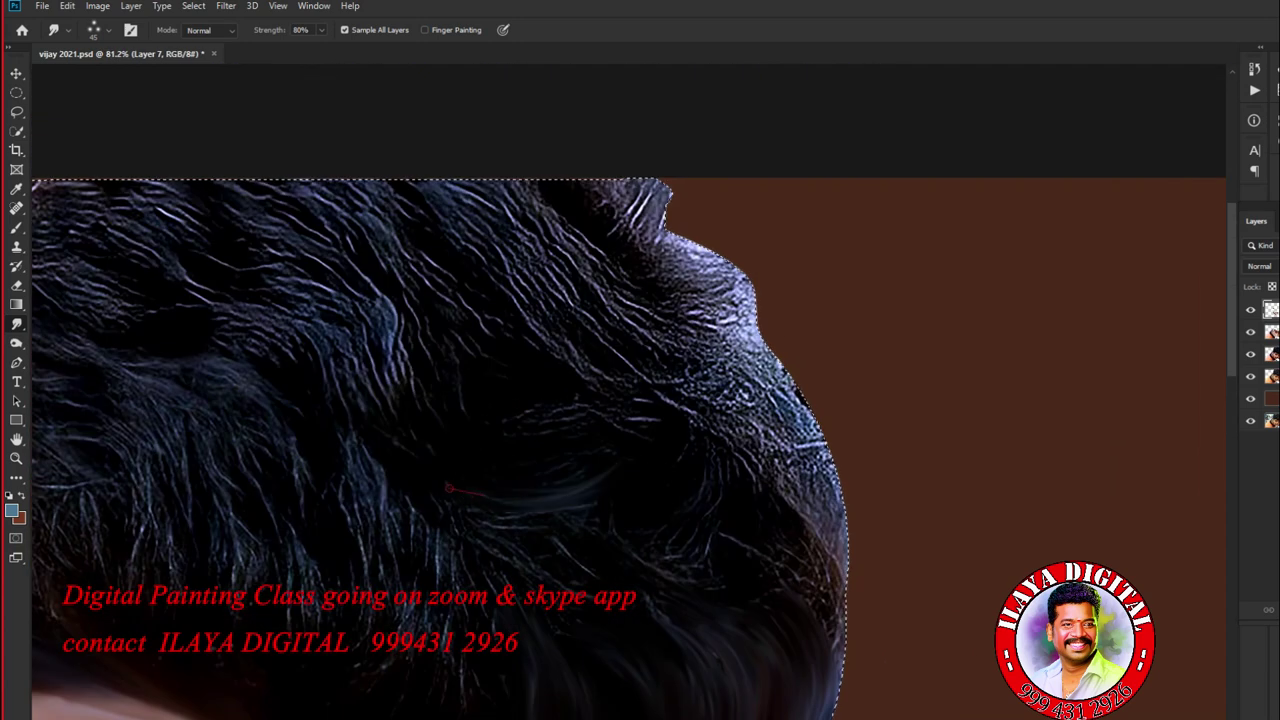
{"action": "left_click_drag", "start_coordinate": [510, 500], "coordinate": [458, 542]}
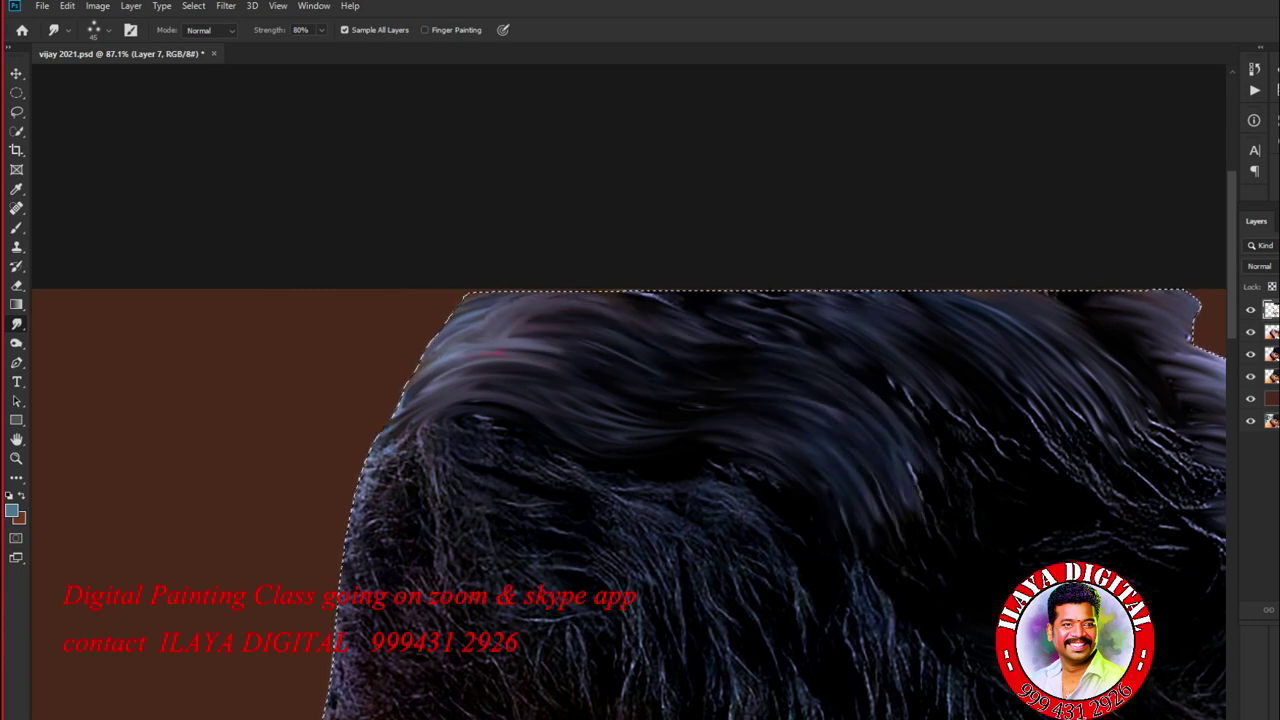
{"action": "left_click_drag", "start_coordinate": [676, 410], "coordinate": [753, 405]}
Step: Smudge the hair at the near side of the head into smooth strands, using size 35 around the top of the ear
{"action": "scroll", "coordinate": [628, 400], "scroll_direction": "down", "scroll_amount": 3}
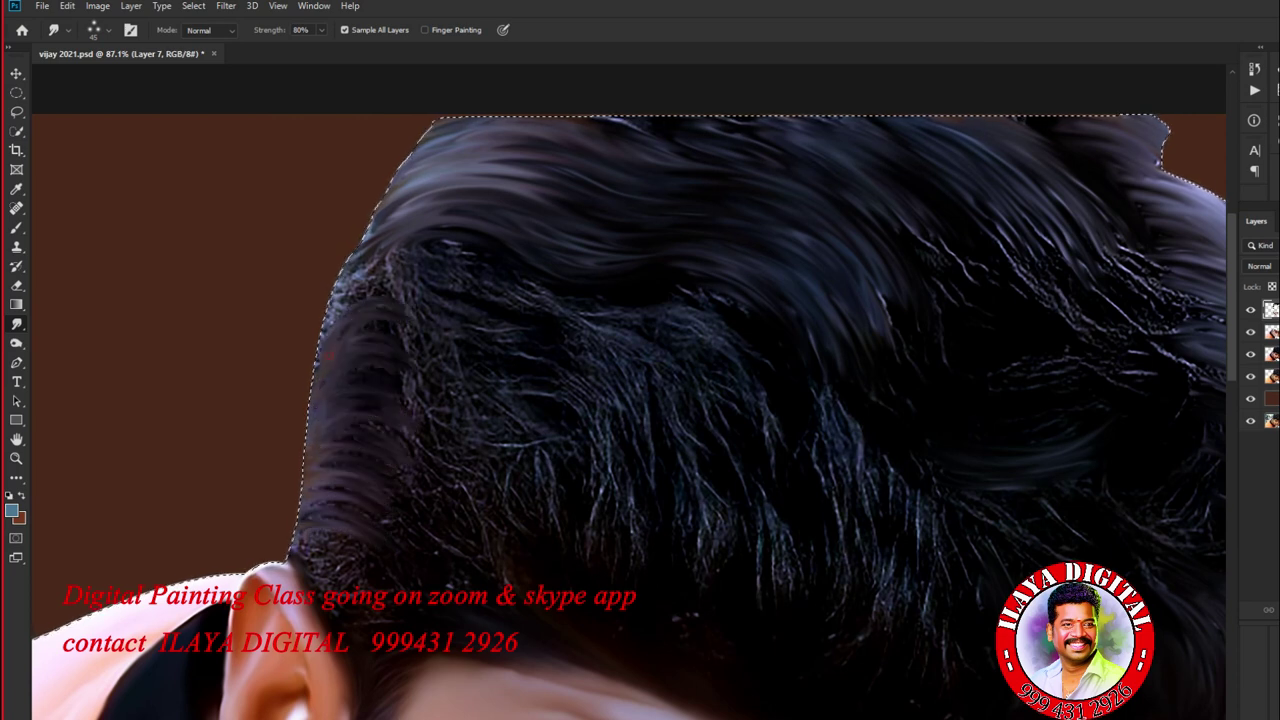
{"action": "left_click_drag", "start_coordinate": [400, 310], "coordinate": [480, 245]}
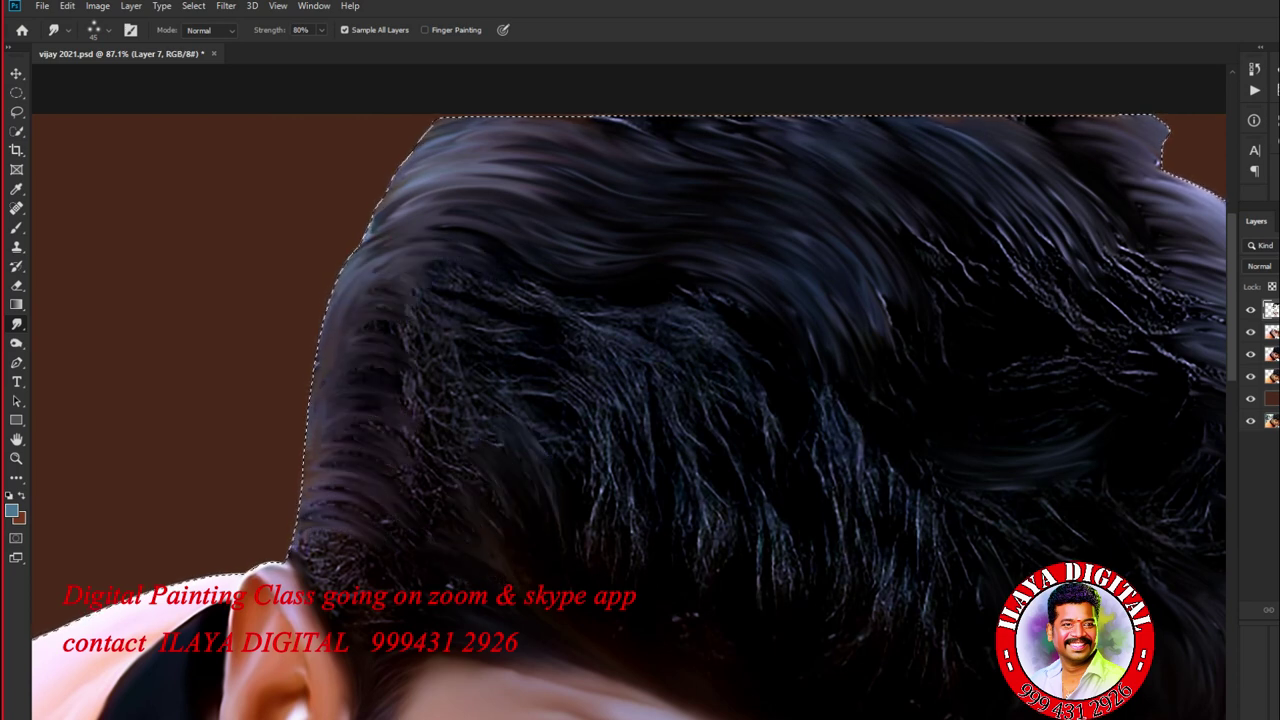
{"action": "mouse_move", "coordinate": [425, 450]}
{"action": "left_mouse_down"}
{"action": "mouse_move", "coordinate": [440, 380]}
{"action": "mouse_move", "coordinate": [420, 320]}
{"action": "mouse_move", "coordinate": [540, 300]}
{"action": "mouse_move", "coordinate": [600, 325]}
{"action": "left_mouse_up"}
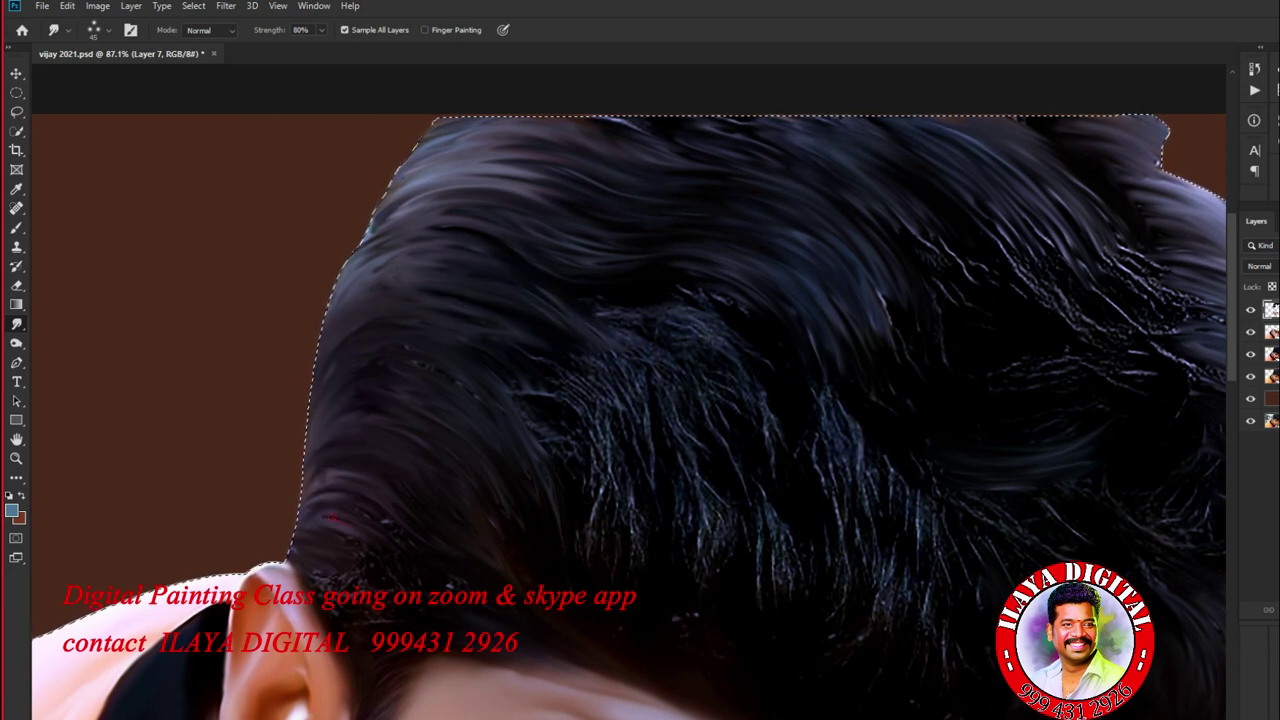
{"action": "scroll", "coordinate": [280, 715], "scroll_direction": "up", "scroll_amount": 5}
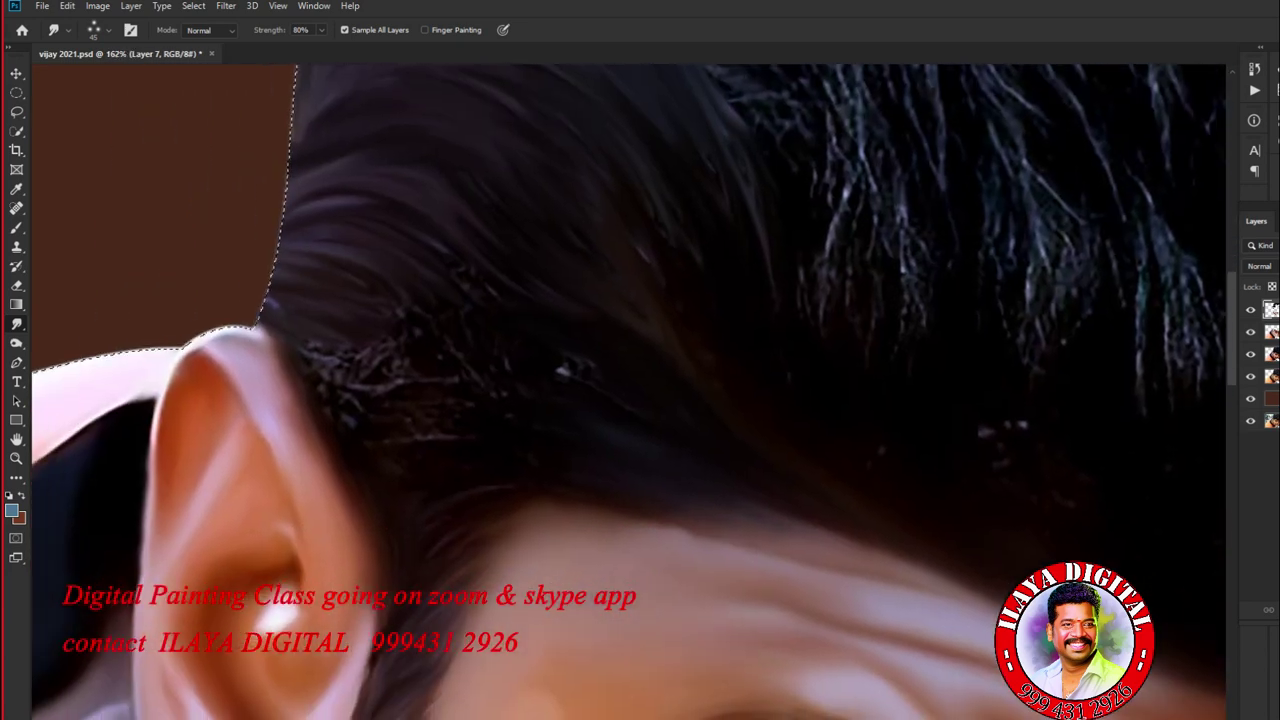
{"action": "mouse_move", "coordinate": [633, 383]}
{"action": "left_mouse_down"}
{"action": "mouse_move", "coordinate": [350, 390]}
{"action": "mouse_move", "coordinate": [445, 428]}
{"action": "left_mouse_up"}
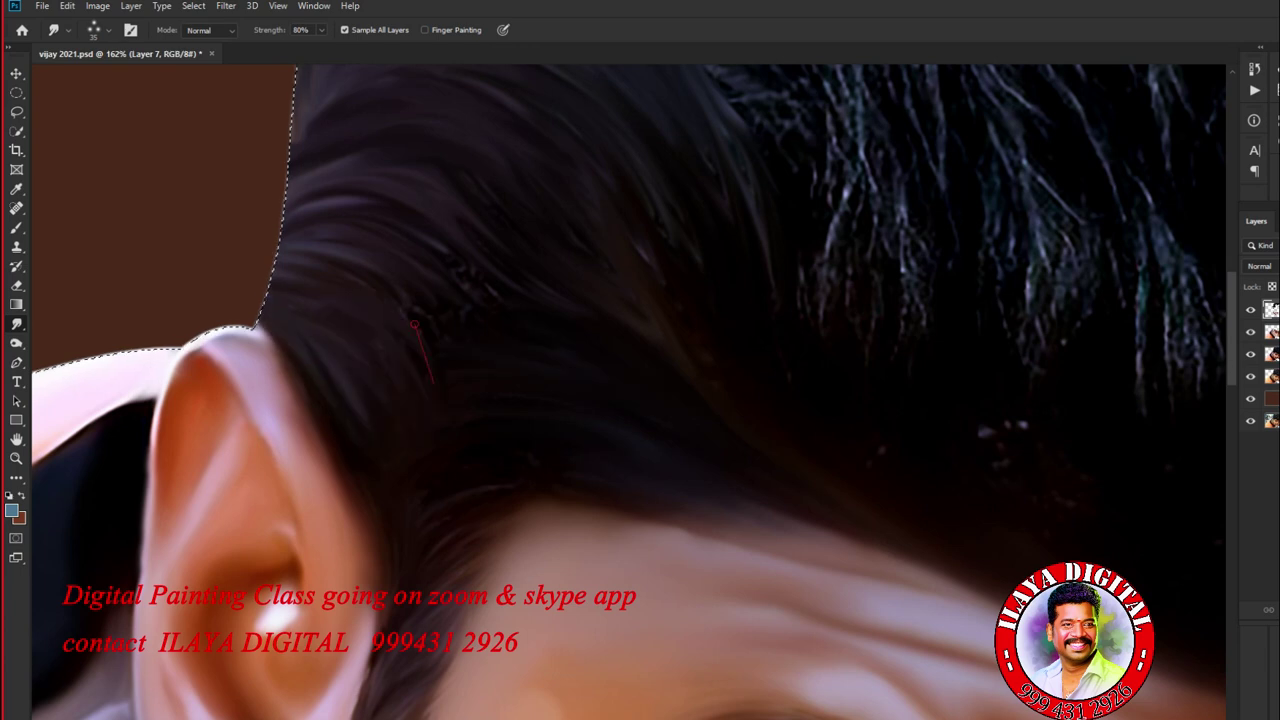
Step: Smudge the remaining thin bright hairs on the upper far side of the head into smooth waves at size 60
{"action": "scroll", "coordinate": [200, 645], "scroll_direction": "down", "scroll_amount": 5}
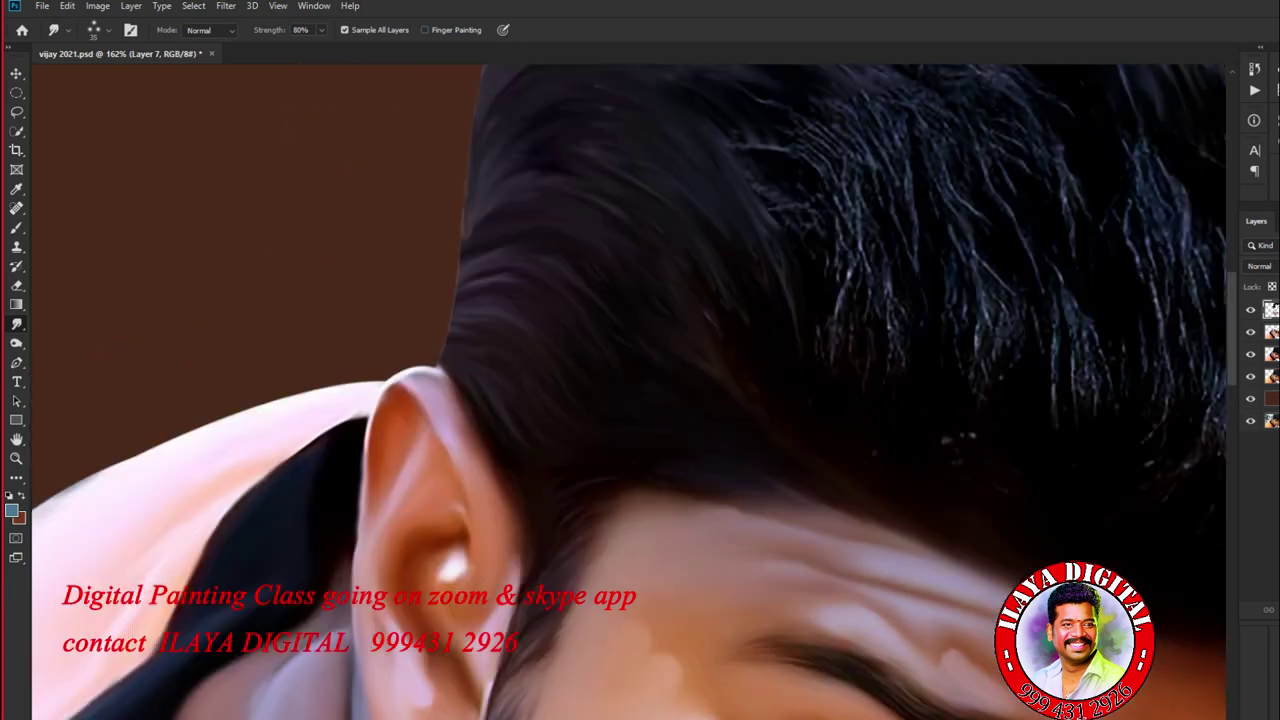
{"action": "scroll", "coordinate": [833, 400], "scroll_direction": "up", "scroll_amount": 4}
{"action": "scroll", "coordinate": [833, 400], "scroll_direction": "down", "scroll_amount": 2}
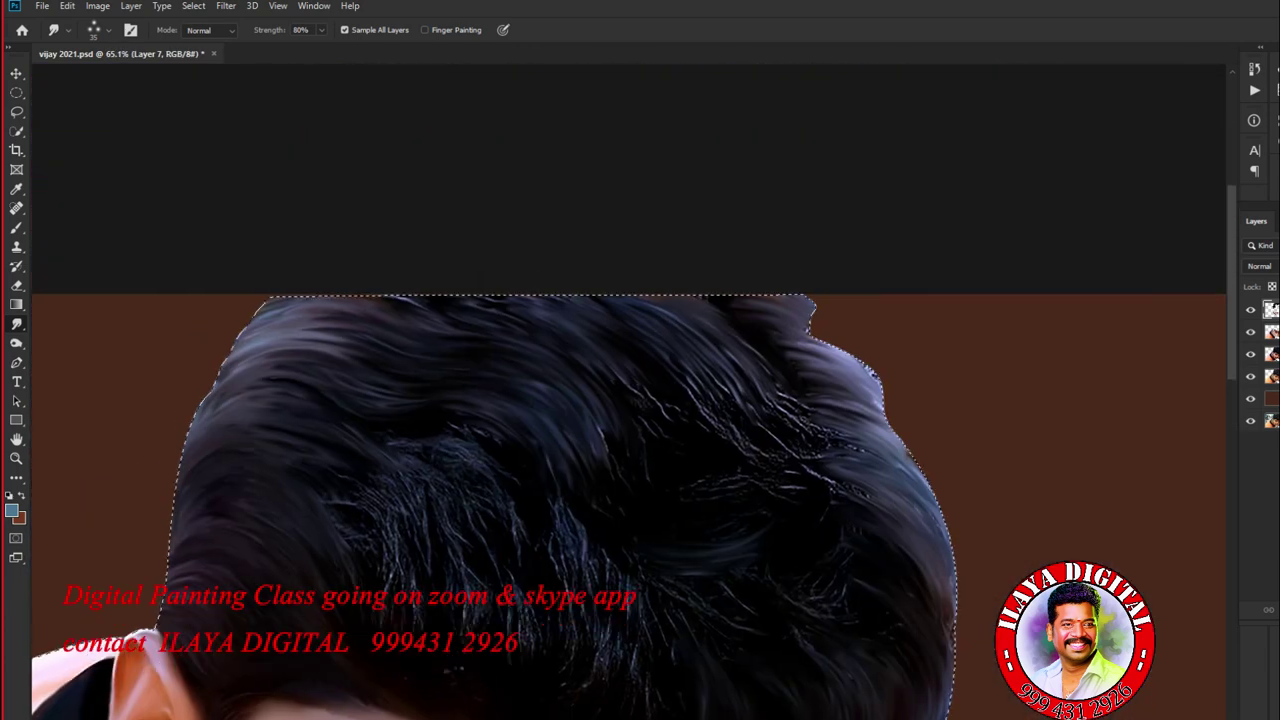
{"action": "scroll", "coordinate": [833, 400], "scroll_direction": "up", "scroll_amount": 2}
{"action": "mouse_move", "coordinate": [650, 230]}
{"action": "left_mouse_down"}
{"action": "mouse_move", "coordinate": [900, 340]}
{"action": "mouse_move", "coordinate": [760, 200]}
{"action": "mouse_move", "coordinate": [828, 324]}
{"action": "mouse_move", "coordinate": [700, 205]}
{"action": "mouse_move", "coordinate": [880, 250]}
{"action": "mouse_move", "coordinate": [560, 225]}
{"action": "mouse_move", "coordinate": [912, 370]}
{"action": "left_mouse_up"}
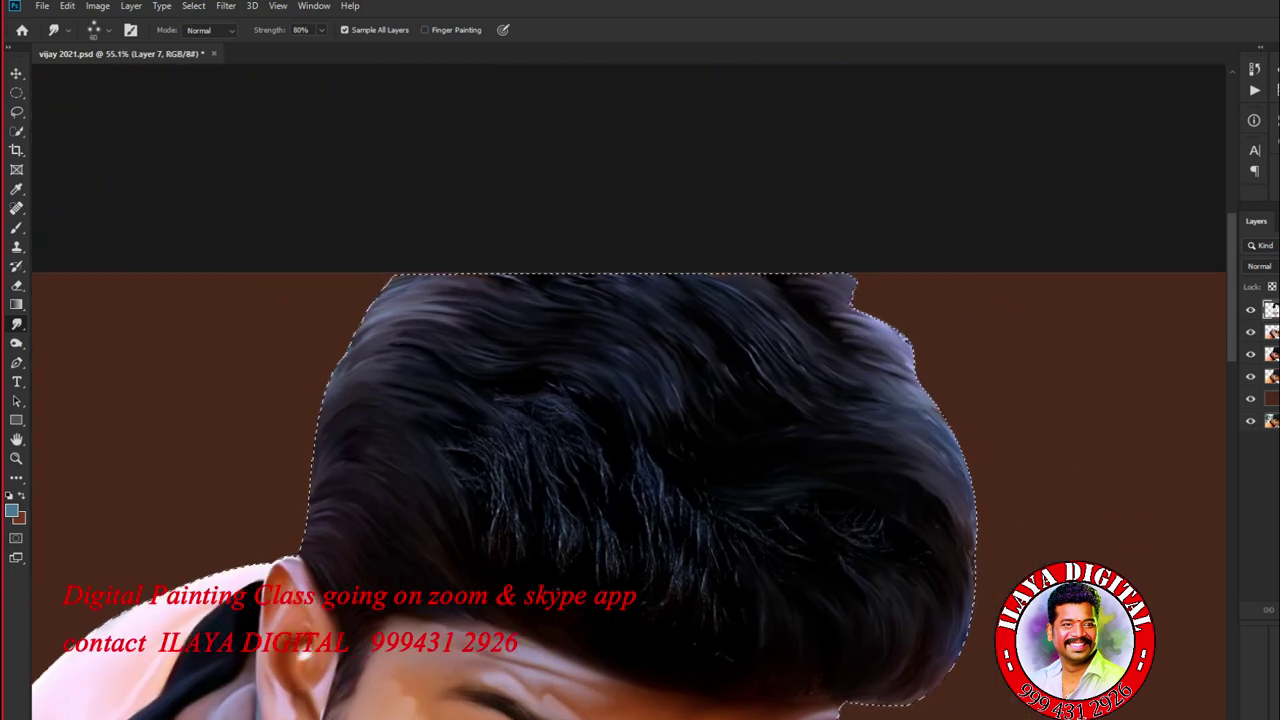
Step: Smudge the bright hairs across the front of the head above the forehead into smooth flowing strands, using size 60 and 80% strength
{"action": "scroll", "coordinate": [880, 450], "scroll_direction": "down", "scroll_amount": 3}
{"action": "scroll", "coordinate": [880, 450], "scroll_direction": "up", "scroll_amount": 2}
{"action": "mouse_move", "coordinate": [640, 380]}
{"action": "left_mouse_down"}
{"action": "mouse_move", "coordinate": [700, 520]}
{"action": "mouse_move", "coordinate": [740, 440]}
{"action": "mouse_move", "coordinate": [630, 250]}
{"action": "mouse_move", "coordinate": [690, 220]}
{"action": "left_mouse_up"}
{"action": "left_click_drag", "start_coordinate": [470, 215], "coordinate": [575, 330]}
{"action": "mouse_move", "coordinate": [520, 215]}
{"action": "left_mouse_down"}
{"action": "mouse_move", "coordinate": [480, 350]}
{"action": "mouse_move", "coordinate": [500, 380]}
{"action": "mouse_move", "coordinate": [400, 380]}
{"action": "mouse_move", "coordinate": [350, 320]}
{"action": "left_mouse_up"}
{"action": "mouse_move", "coordinate": [420, 350]}
{"action": "left_mouse_down"}
{"action": "mouse_move", "coordinate": [450, 465]}
{"action": "mouse_move", "coordinate": [565, 460]}
{"action": "mouse_move", "coordinate": [370, 462]}
{"action": "left_mouse_up"}
{"action": "scroll", "coordinate": [370, 462], "scroll_direction": "up", "scroll_amount": 2}
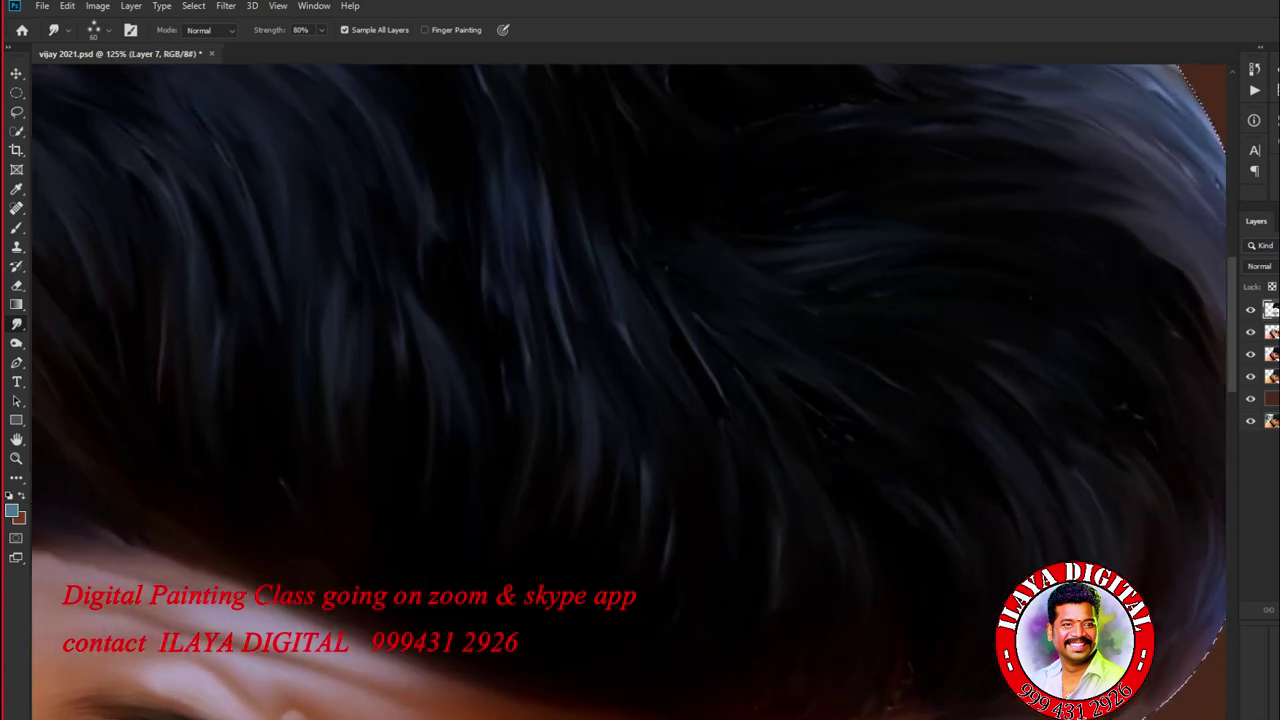
Step: Smudge the lower edge of the hair above the forehead and at the far side, using size 40 and 65% strength
{"action": "scroll", "coordinate": [370, 462], "scroll_direction": "down", "scroll_amount": 3}
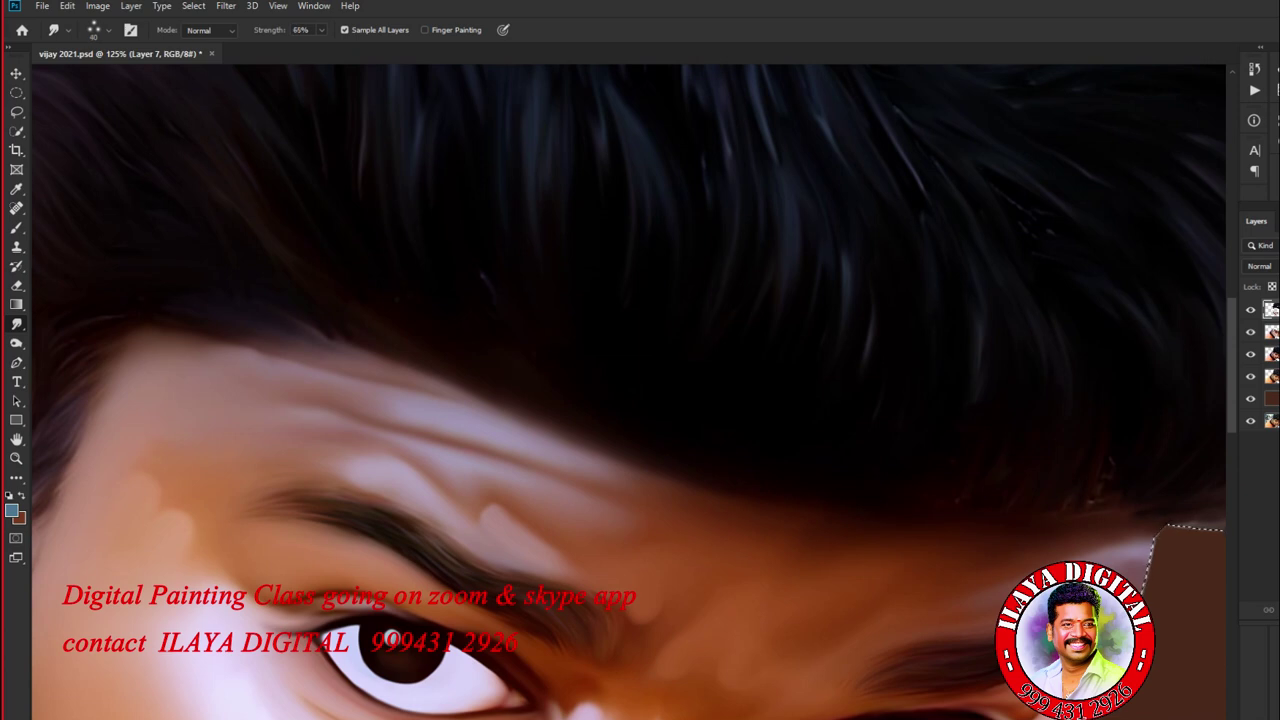
{"action": "scroll", "coordinate": [750, 490], "scroll_direction": "down", "scroll_amount": 2}
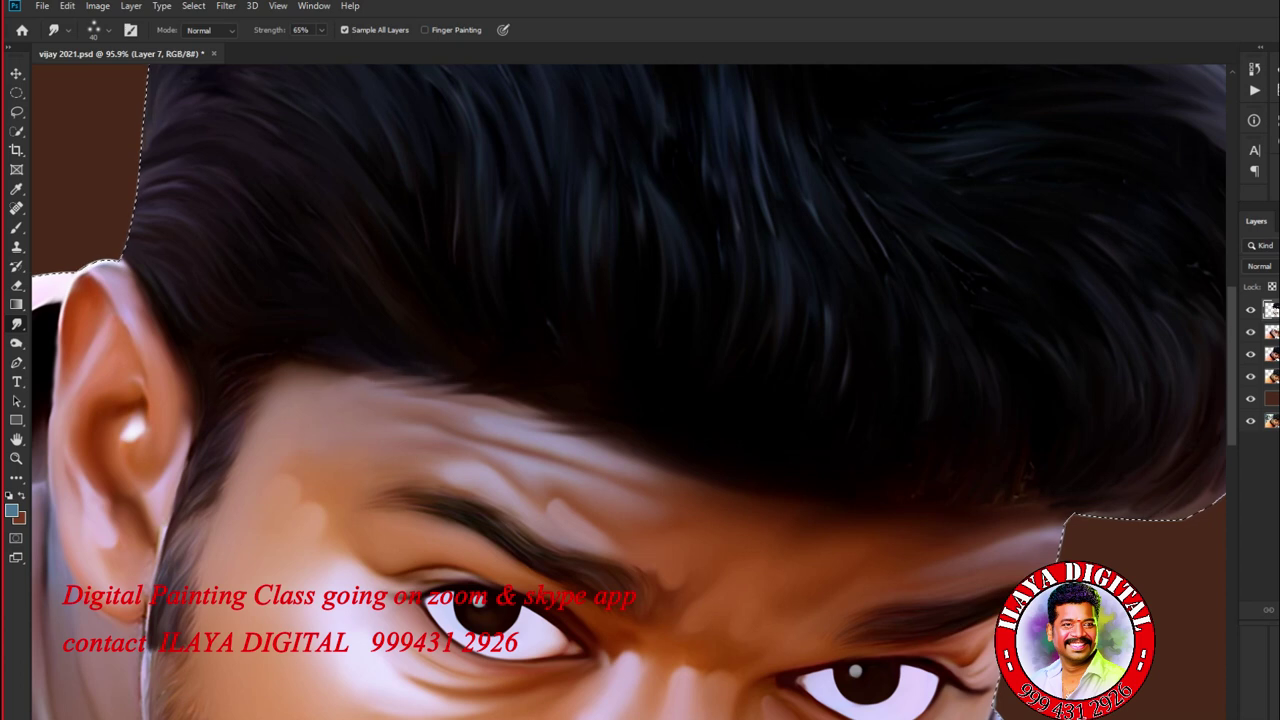
{"action": "scroll", "coordinate": [379, 381], "scroll_direction": "right", "scroll_amount": 3}
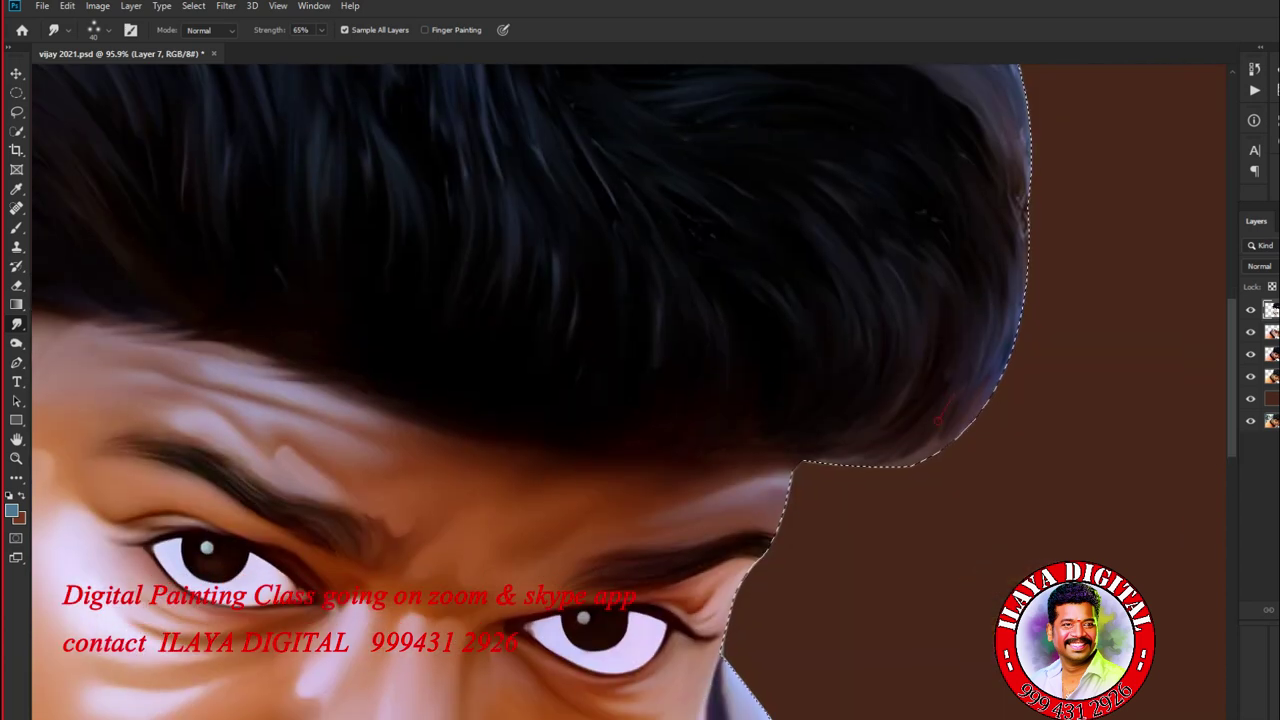
{"action": "scroll", "coordinate": [786, 393], "scroll_direction": "down", "scroll_amount": 2}
Step: Smudge the sideburn in front of the ear at size 20 and 80% strength, and save the document
{"action": "scroll", "coordinate": [786, 393], "scroll_direction": "up", "scroll_amount": 5}
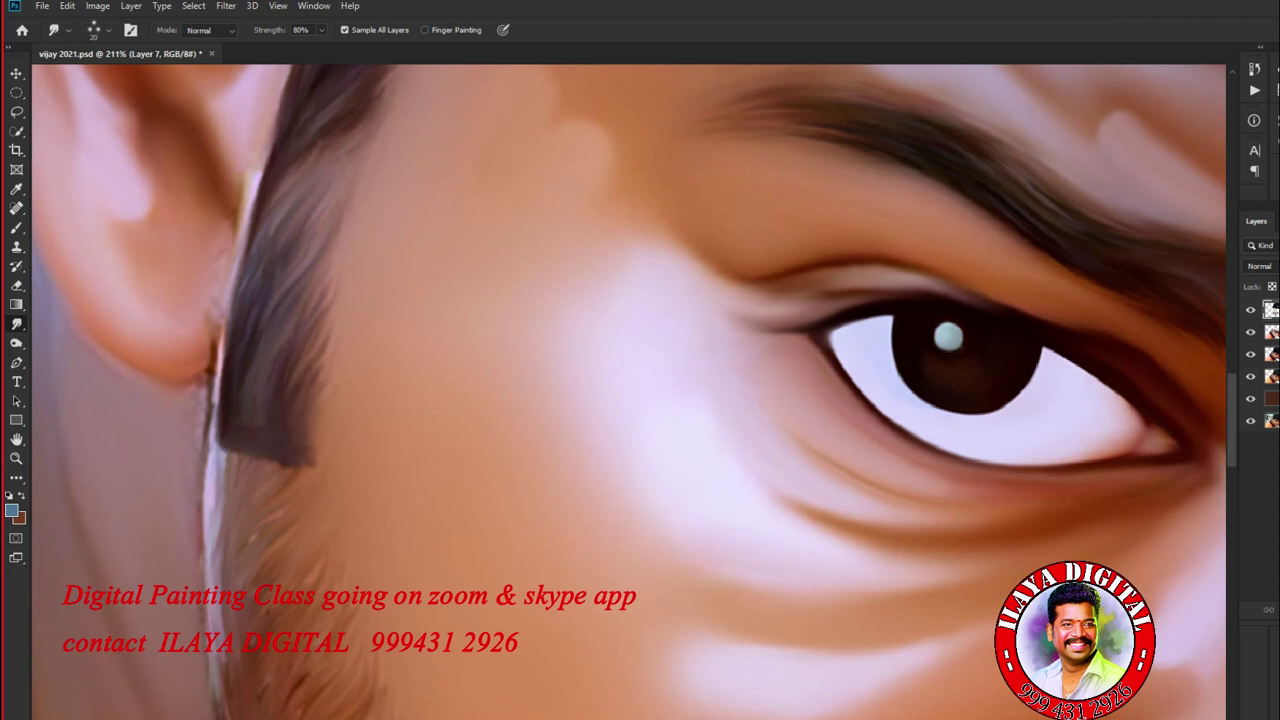
{"action": "left_click_drag", "start_coordinate": [312, 215], "coordinate": [281, 396]}
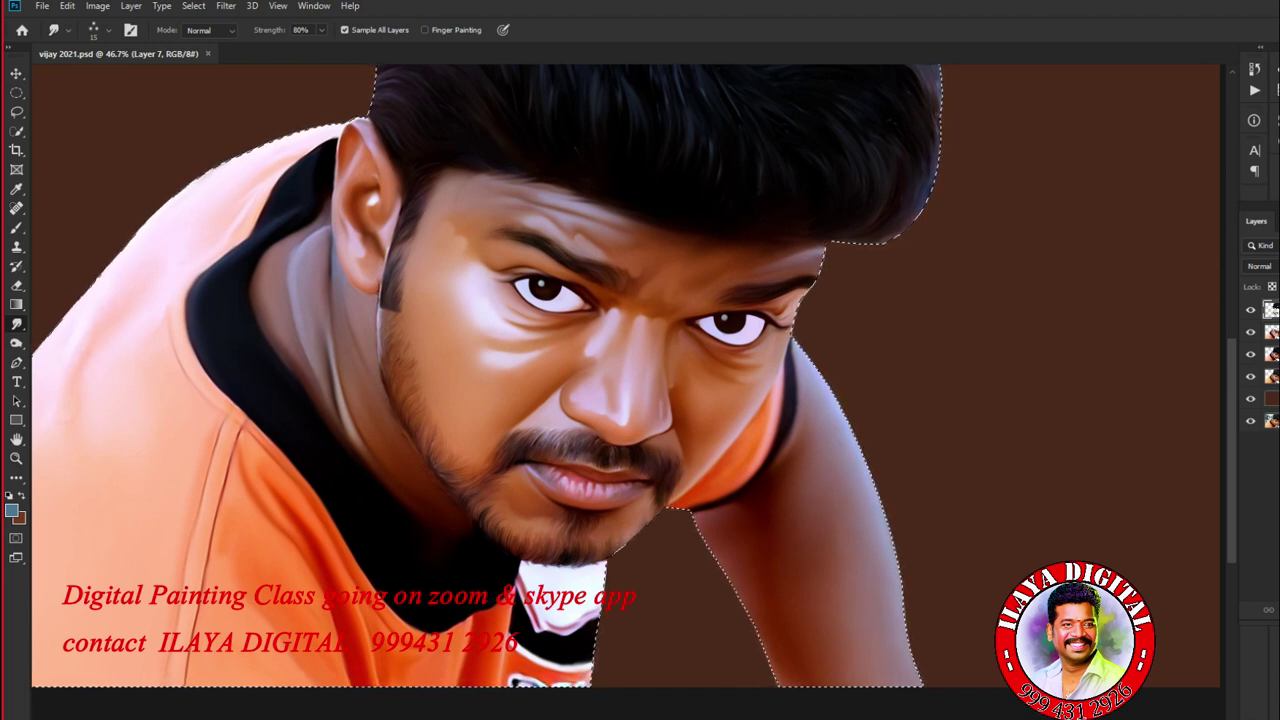
Step: Examine the near eyebrow and the area between the brows up close
{"action": "scroll", "coordinate": [680, 260], "scroll_direction": "up", "scroll_amount": 5}
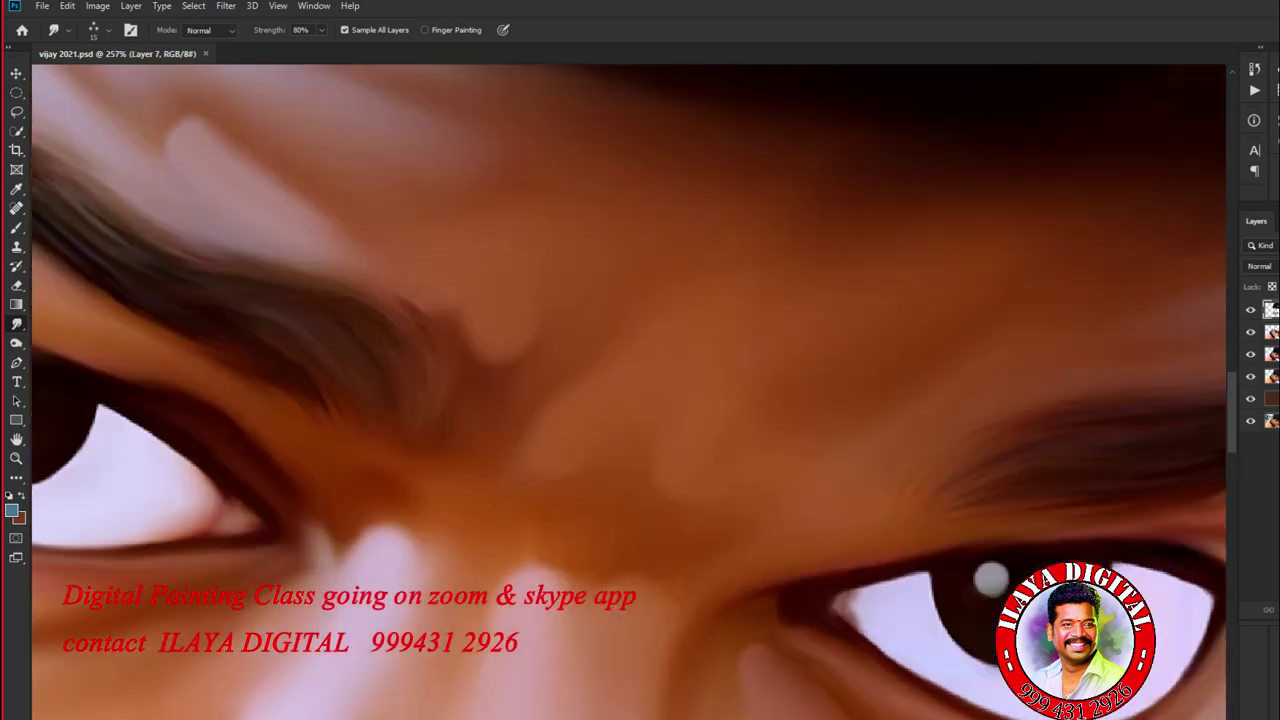
{"action": "left_click_drag", "start_coordinate": [450, 400], "coordinate": [828, 442]}
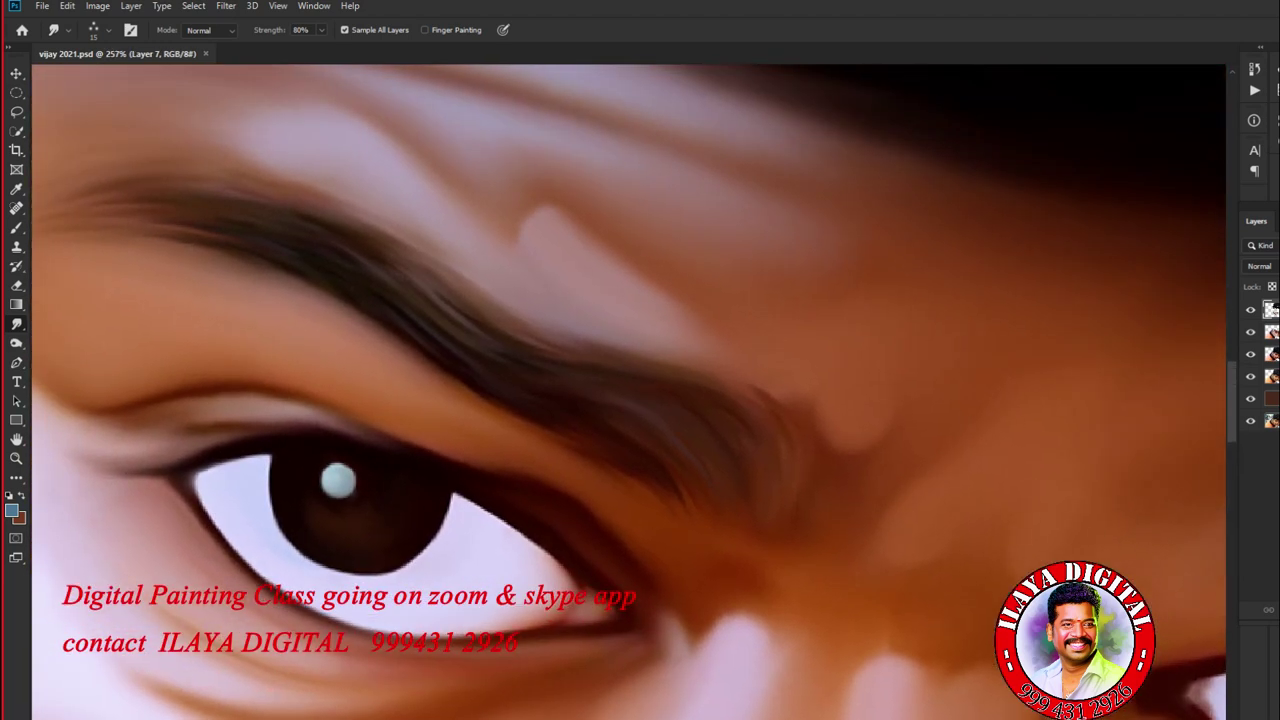